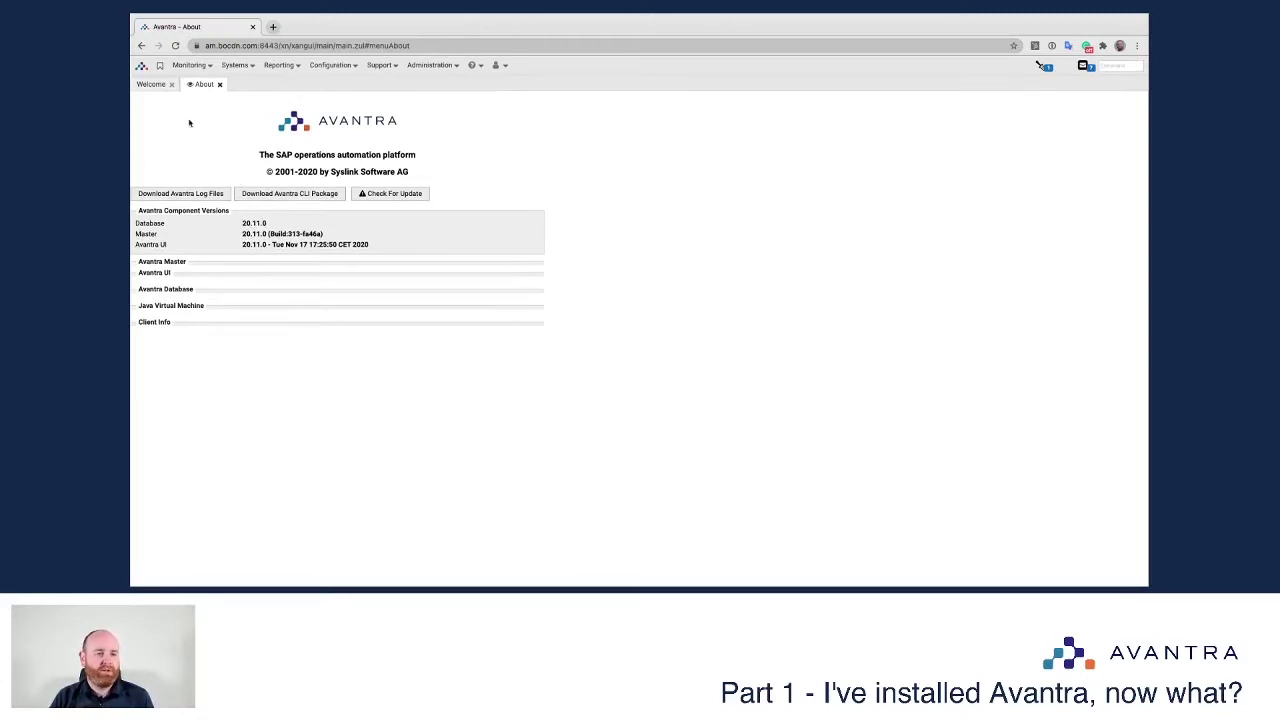
Step: Check for updates to confirm release 20.11.1 is available, then close the Update and About pages
left_click(392, 194)
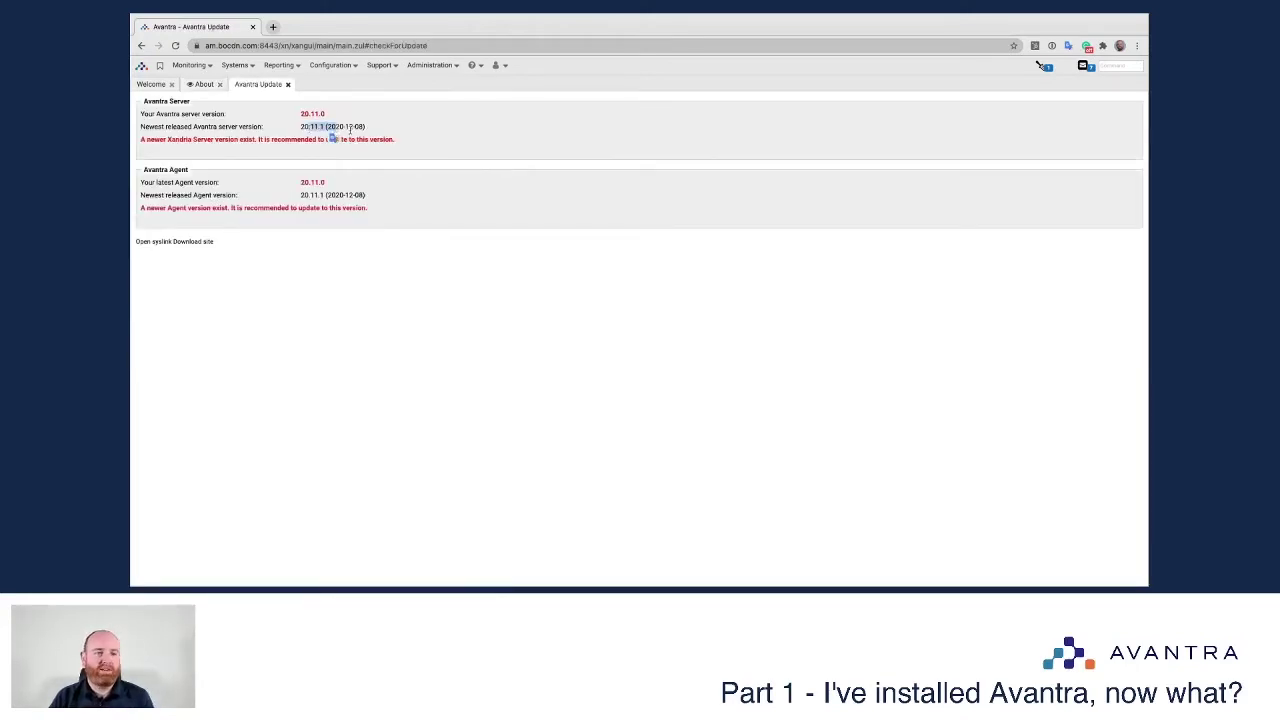
left_click(288, 85)
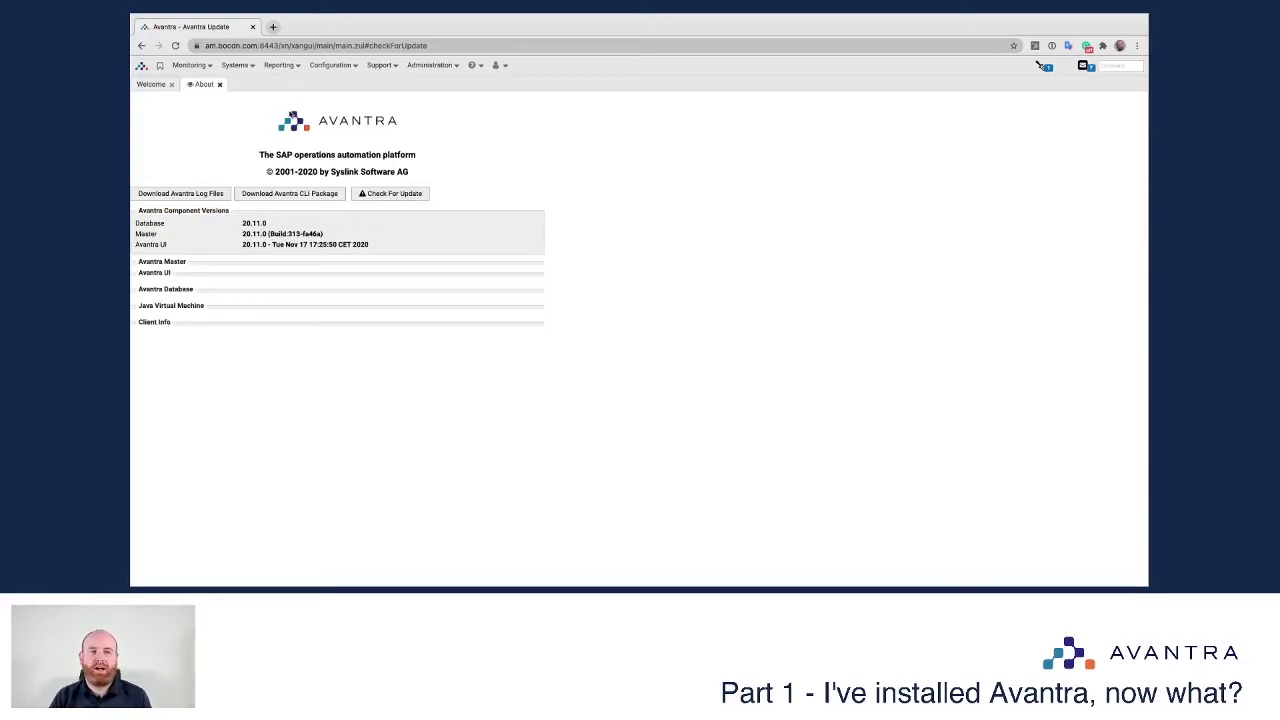
left_click(221, 86)
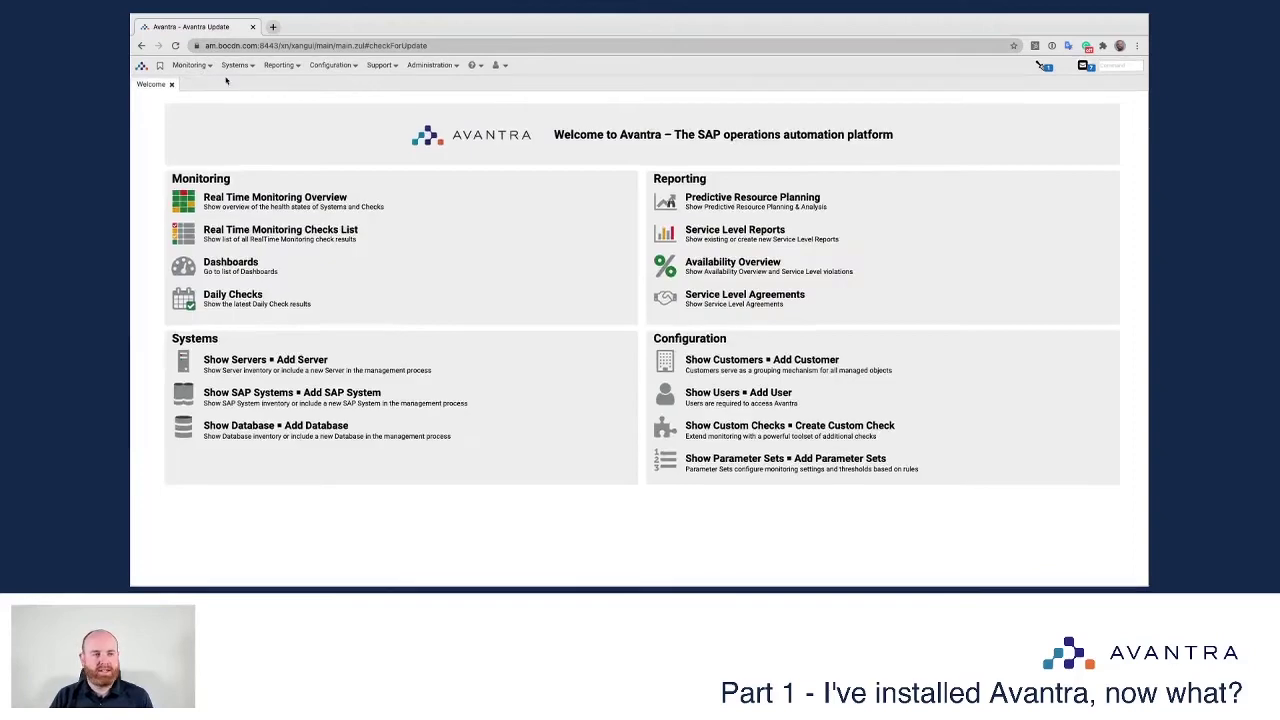
Step: Open the Systems > Servers list and select server gdevcd-ma-avasrv
left_click(230, 67)
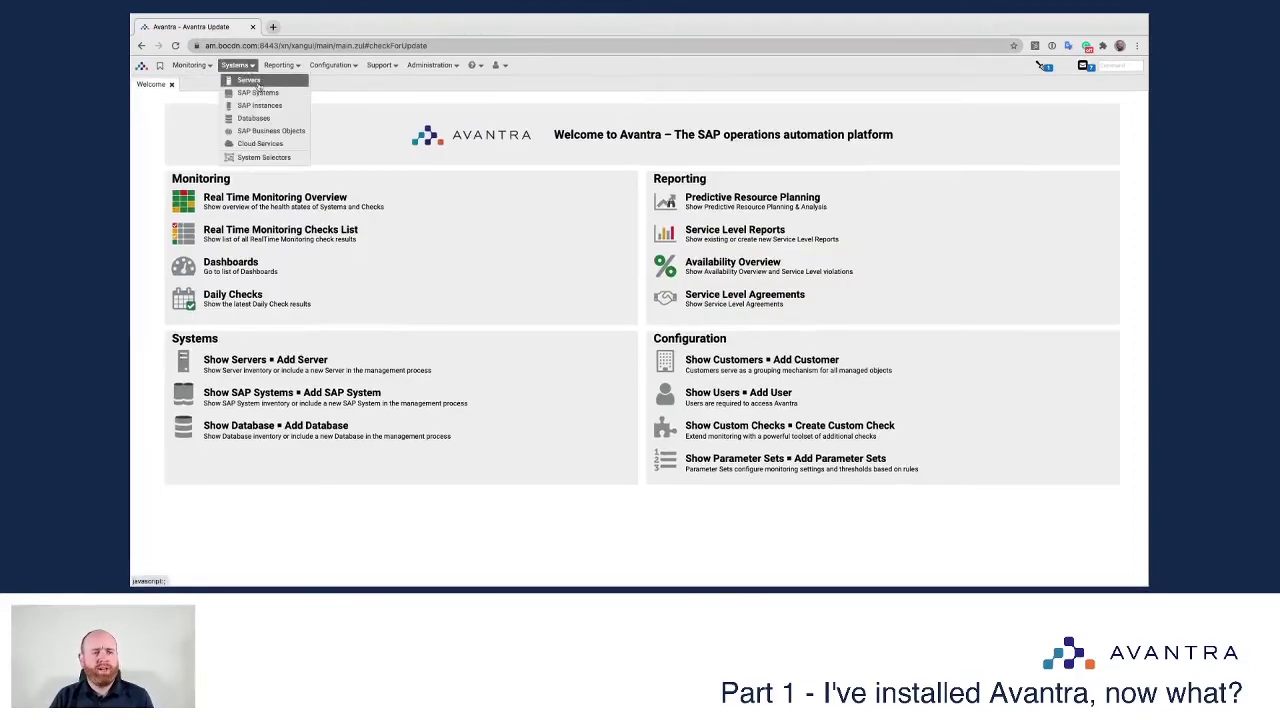
left_click(258, 86)
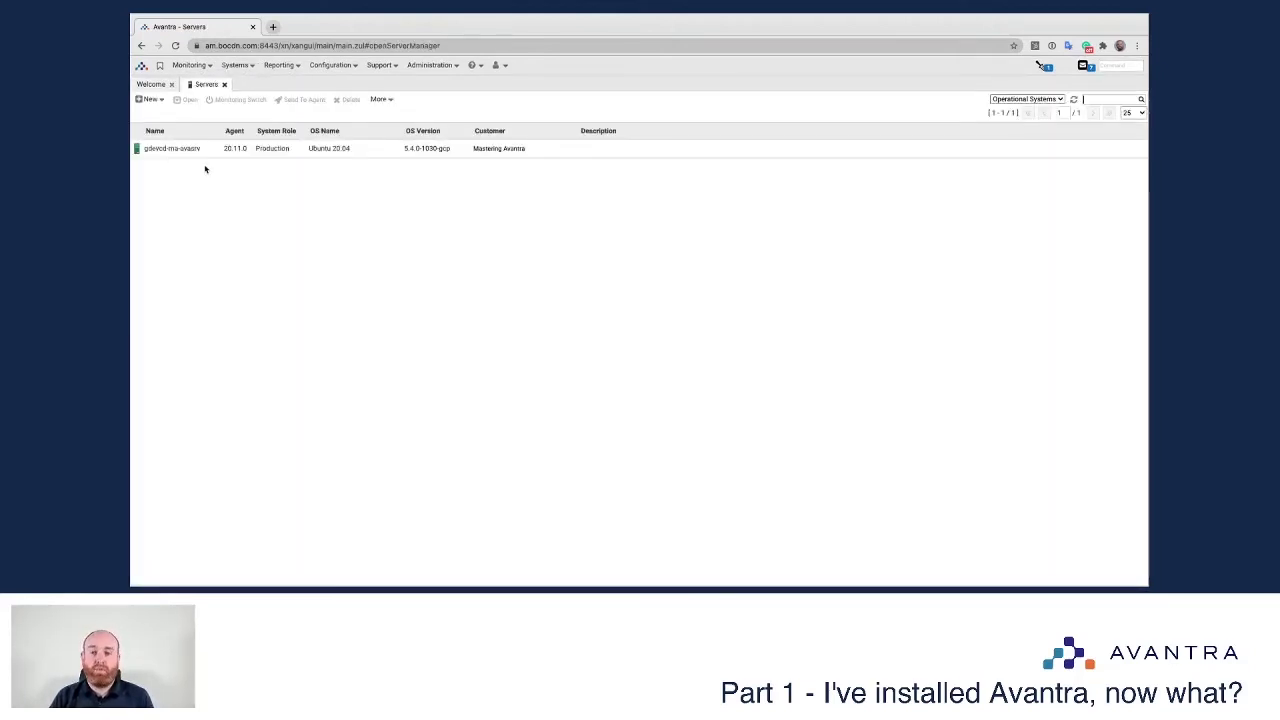
left_click(156, 150)
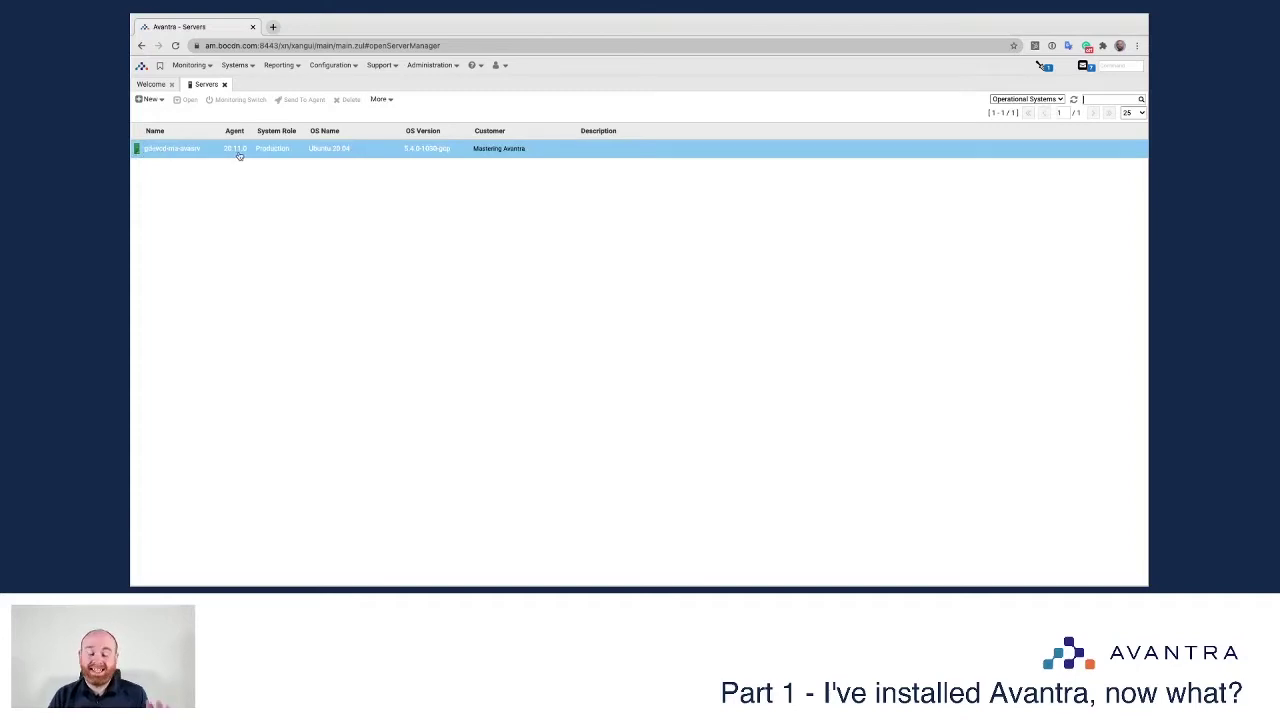
Step: Open gdevcd-ma-avasrv's details and highlight its 3.84 GB physical memory
double_click(160, 152)
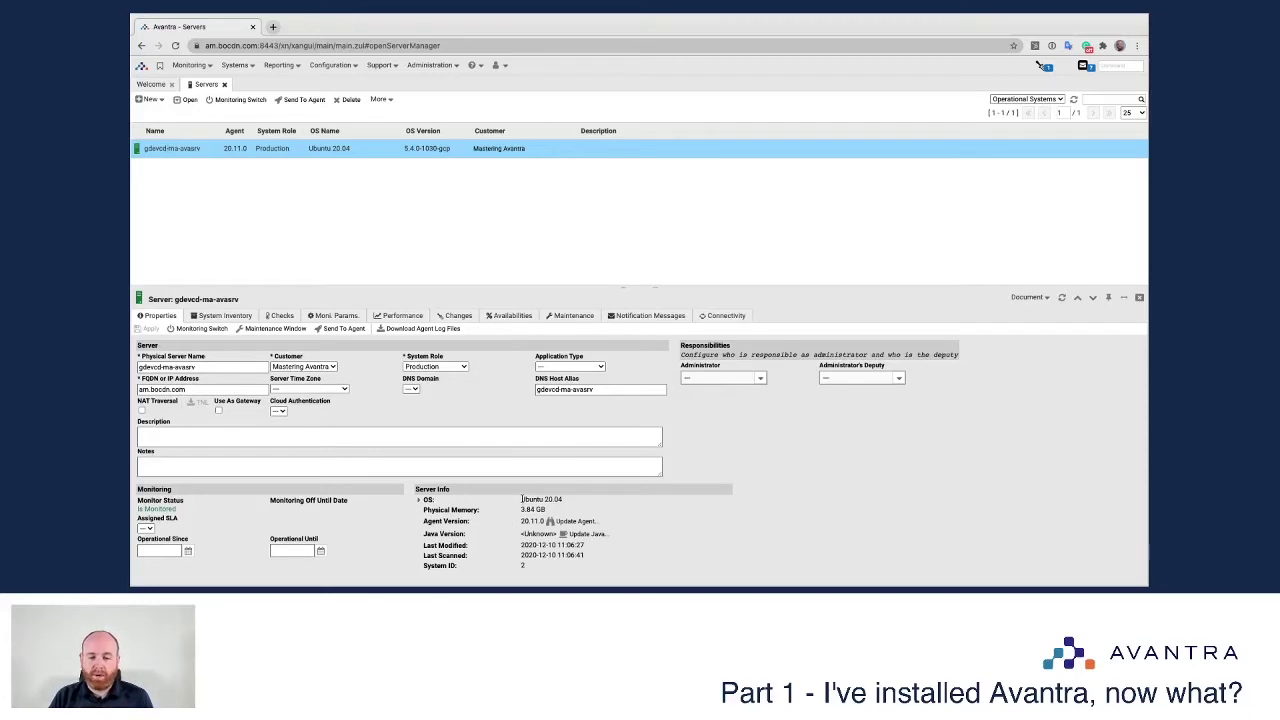
left_click_drag(520, 509, 552, 509)
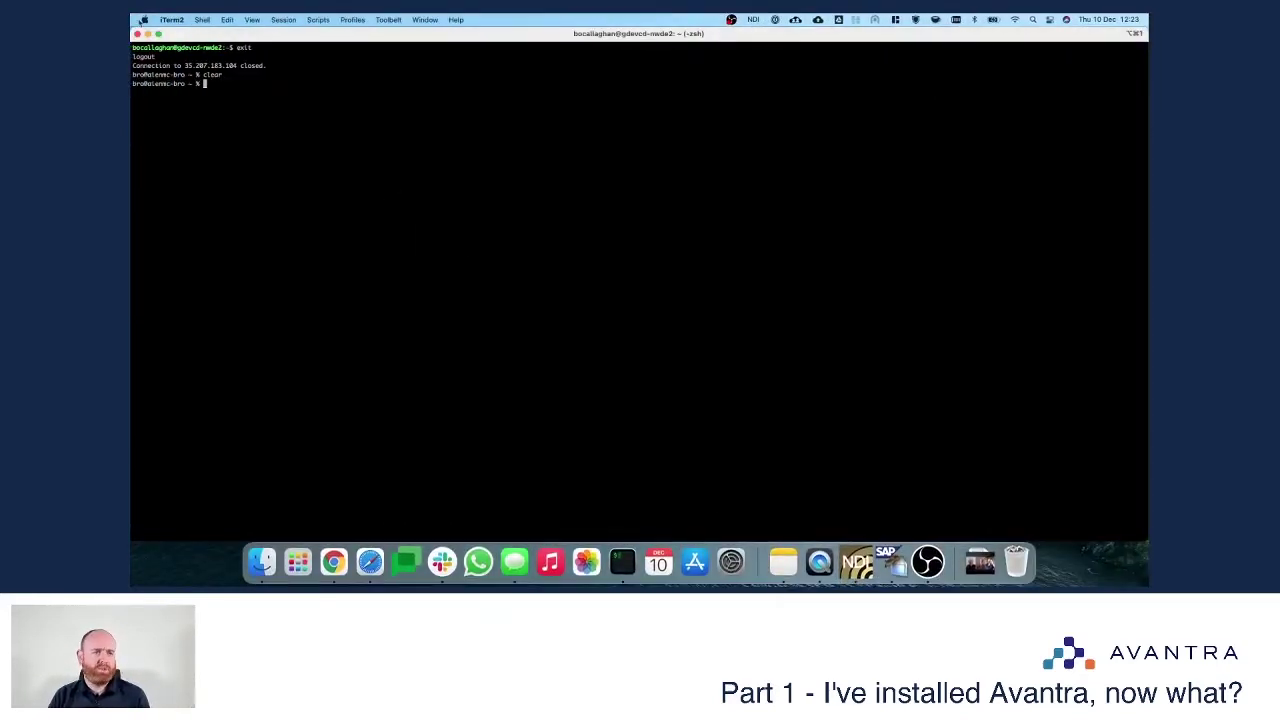
Step: Make iTerm2 full screen with larger text and clear the screen
left_click(158, 34)
key("super+equal")
key("super+equal")
key("super+equal")
key("super+equal")
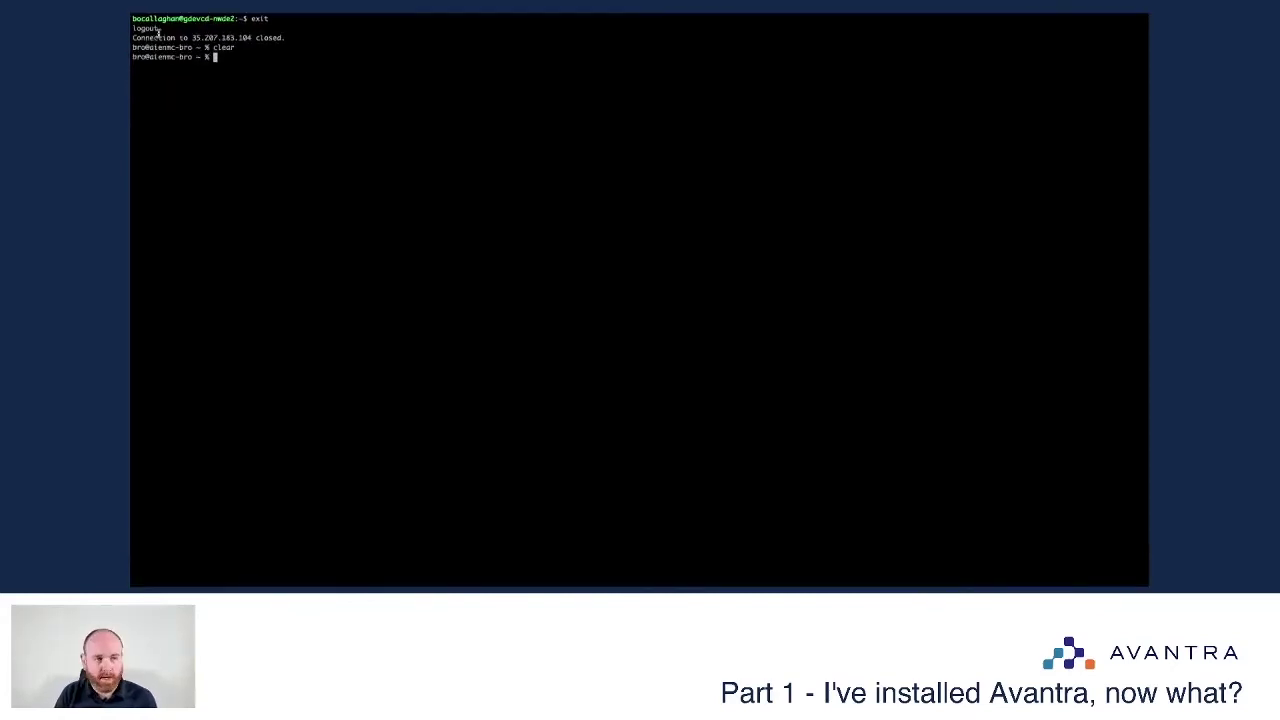
key("super+equal")
key("super+equal")
type("clear")
key("Return")
Step: Reconnect over SSH to host gdevcd-nwde2 and begin a sudo su to the Avantra service user
key("Up")
key("Up")
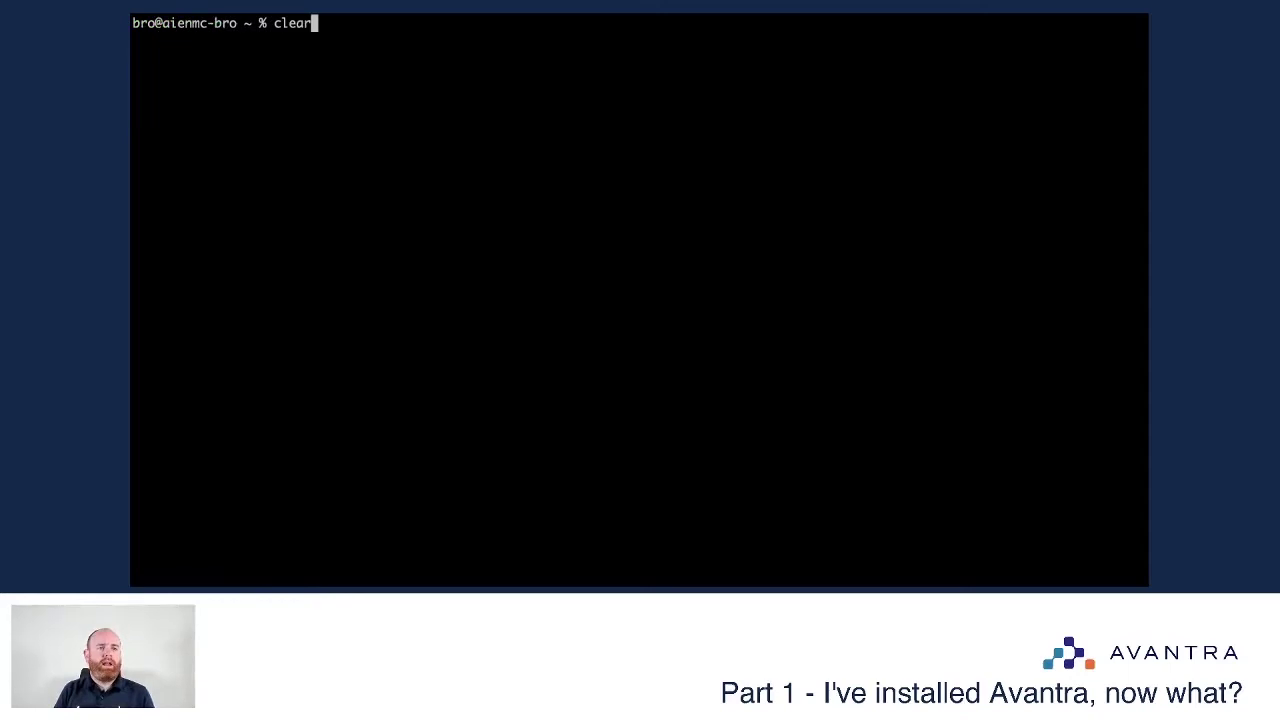
key("Return")
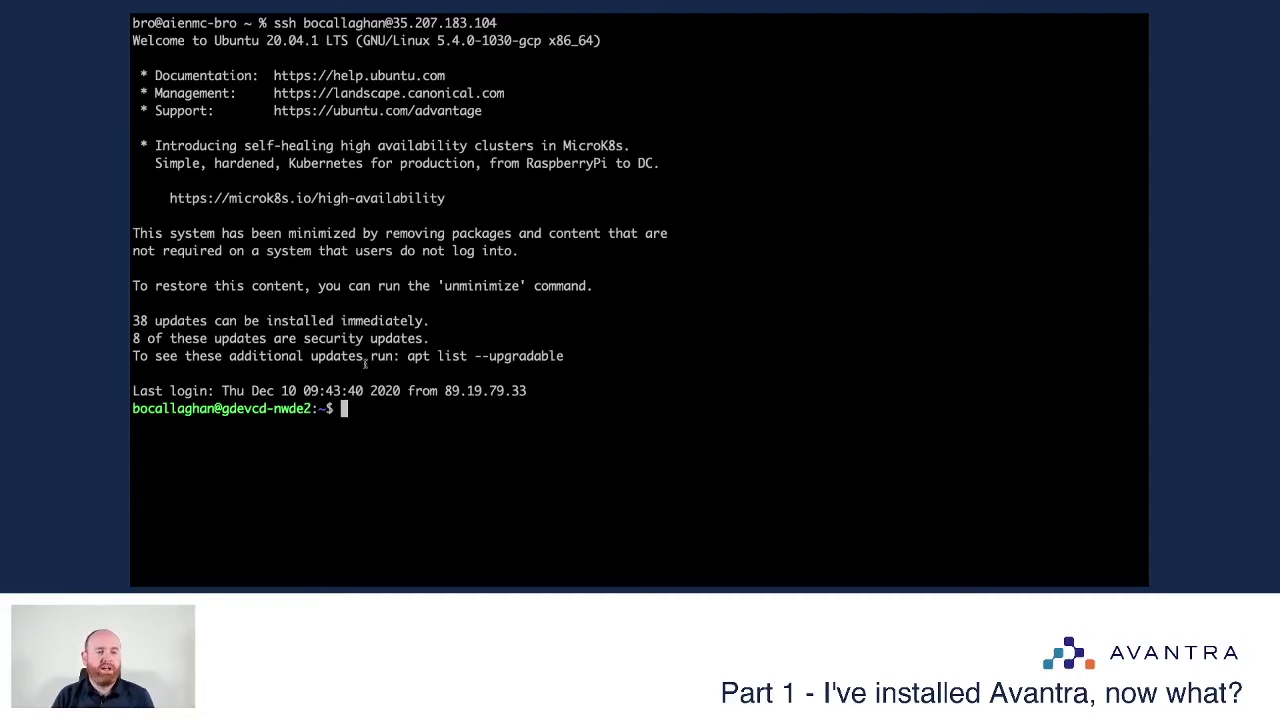
left_click_drag(221, 408, 320, 408)
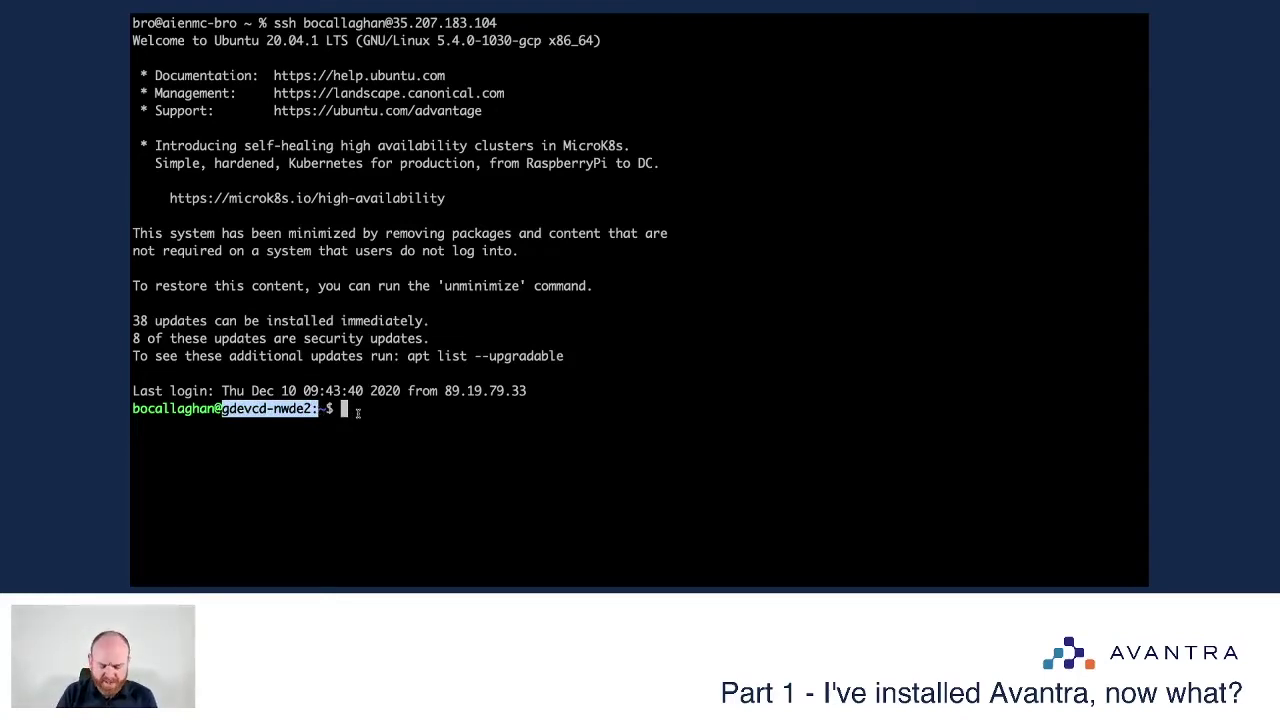
type("sudo")
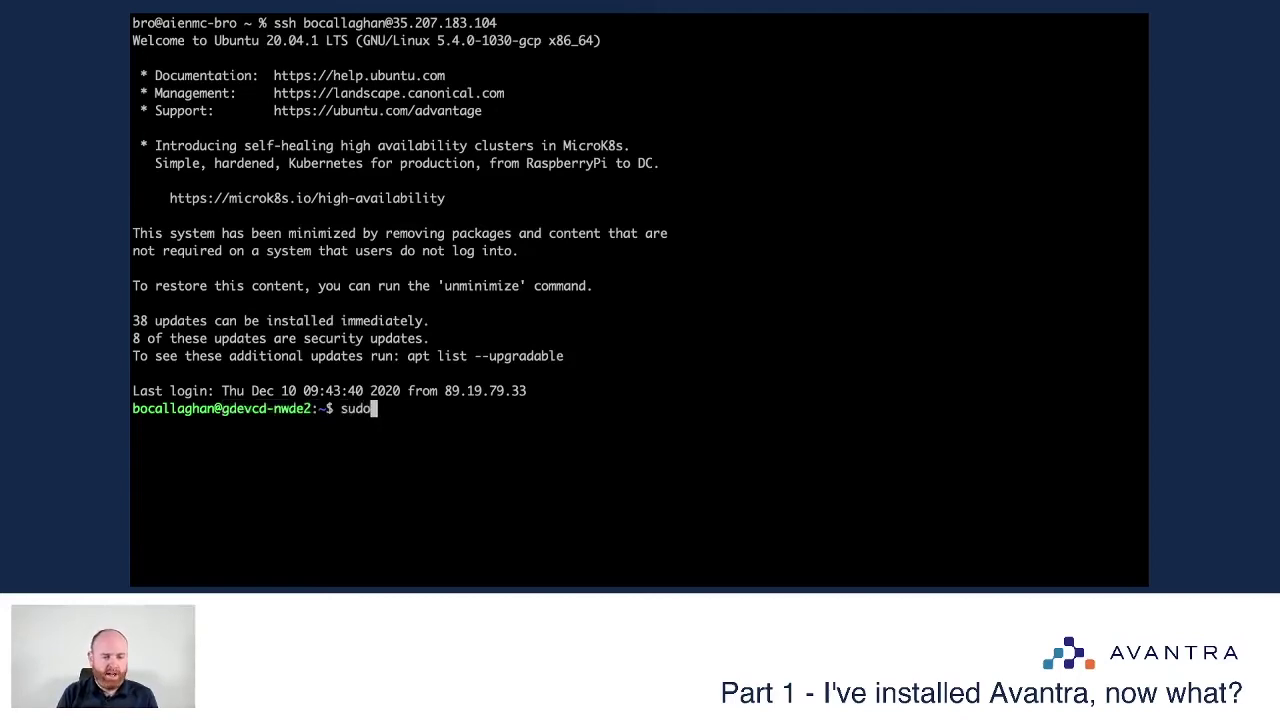
type(" su xandria")
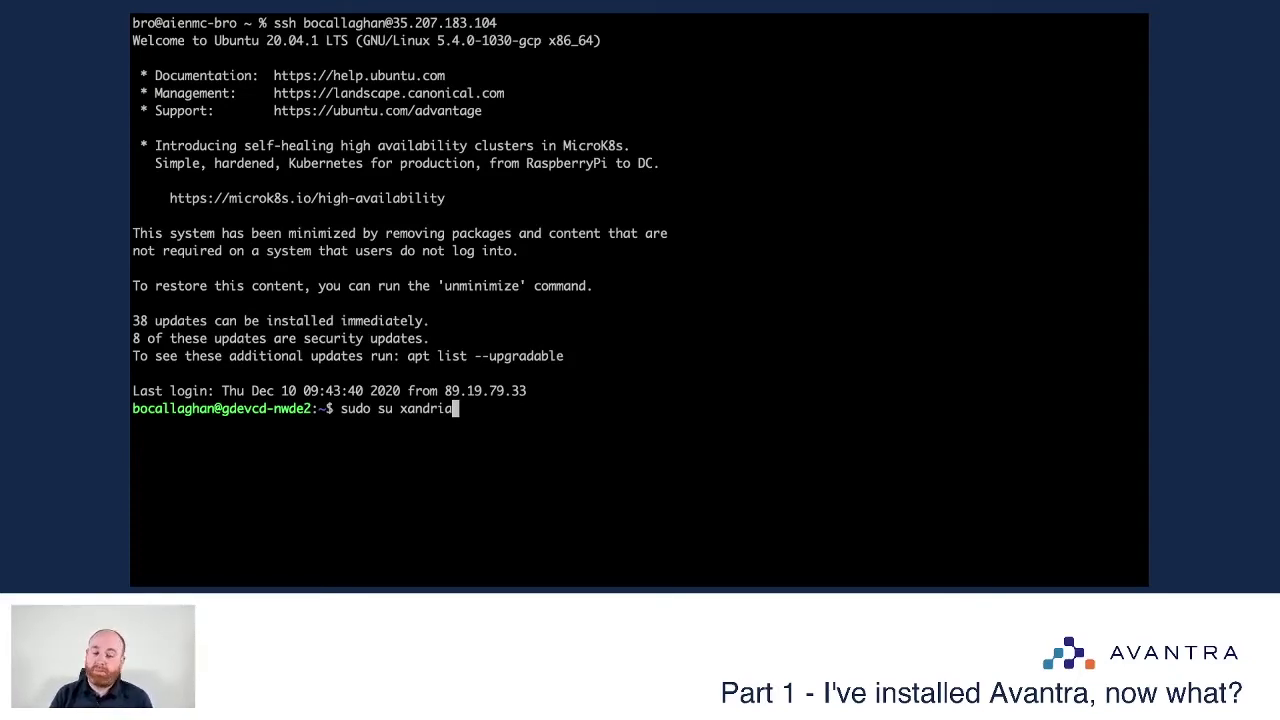
Step: As the service user, go to /syslink/agent-install and list the agent-20.11.0.bin installer
key("Return")
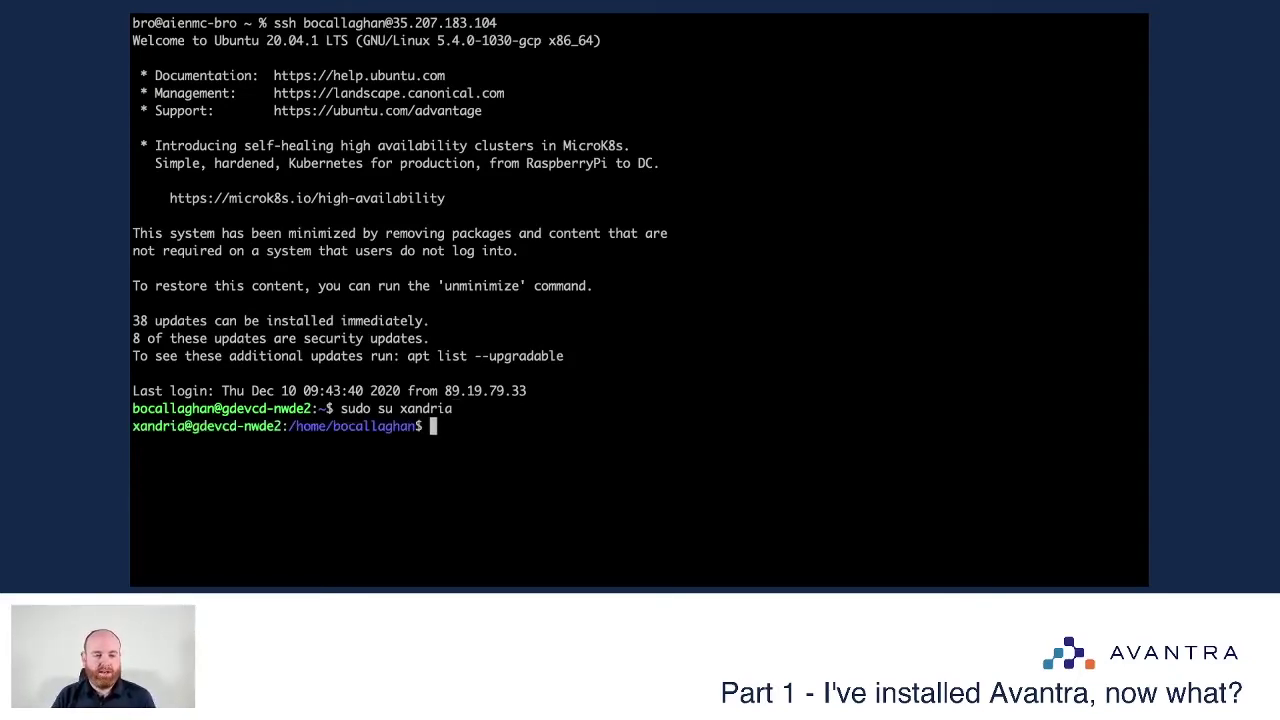
type("cd /sysli")
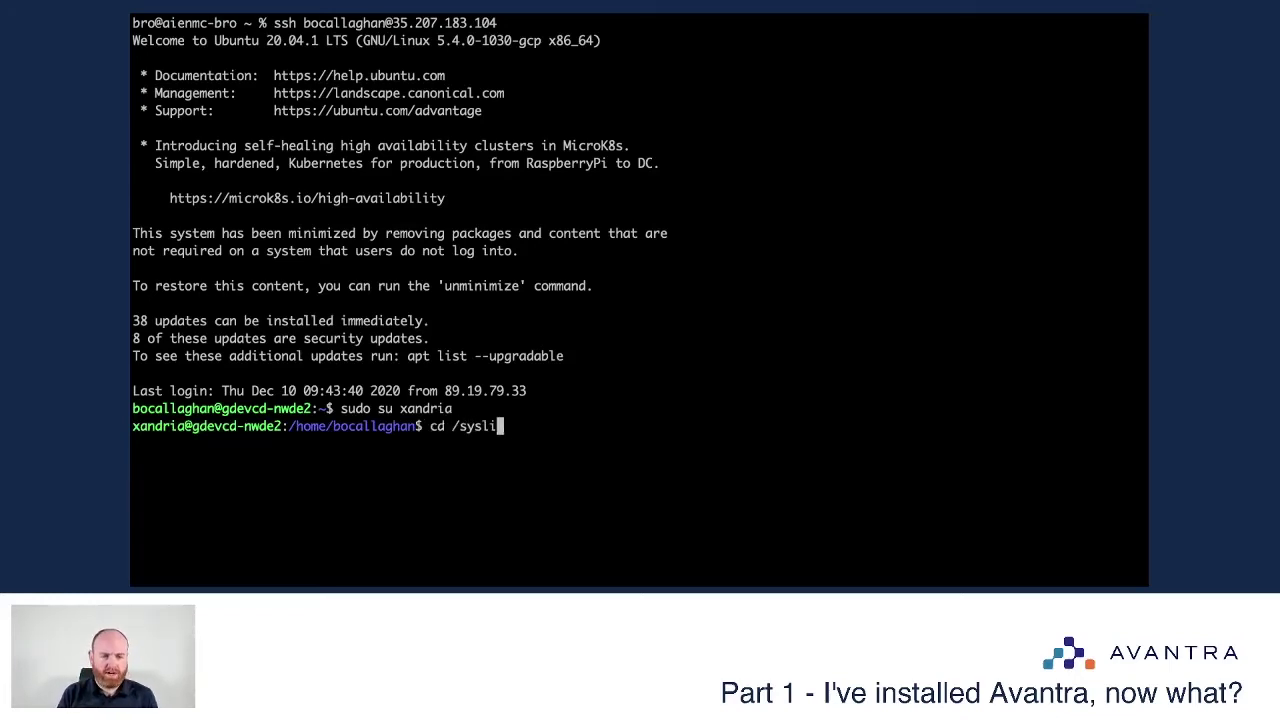
key("Tab")
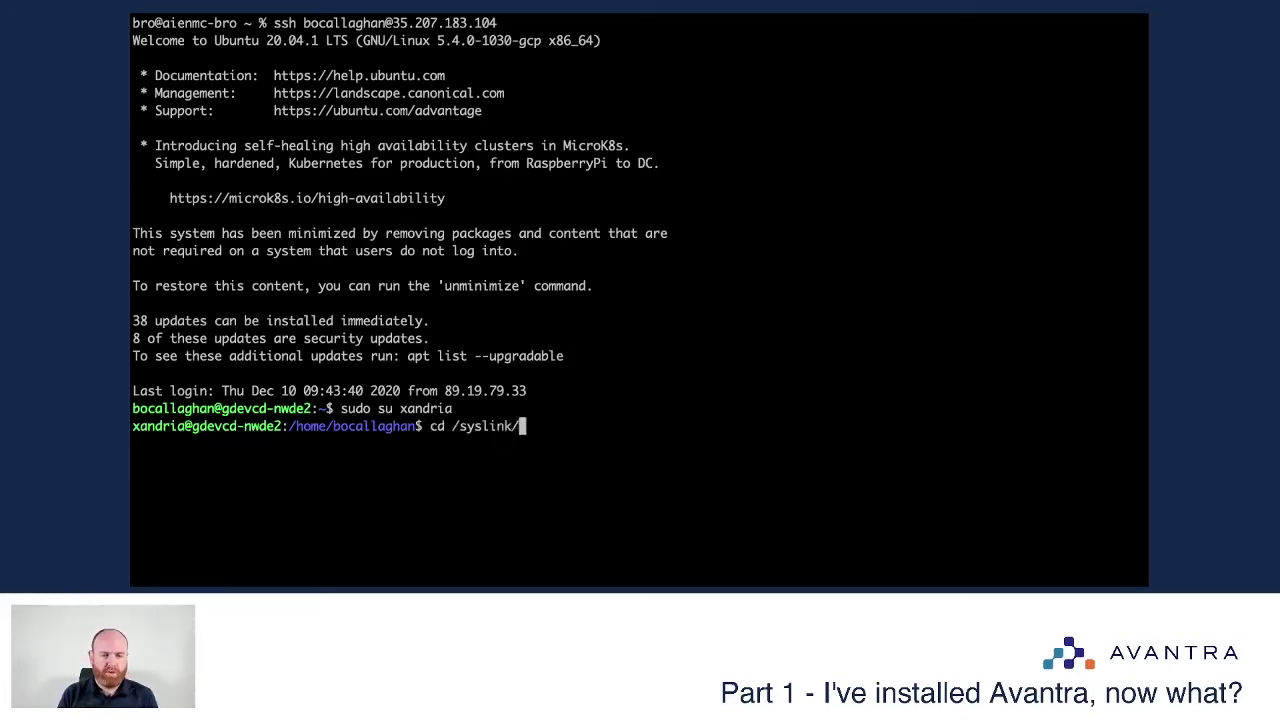
type("agen")
key("Tab")
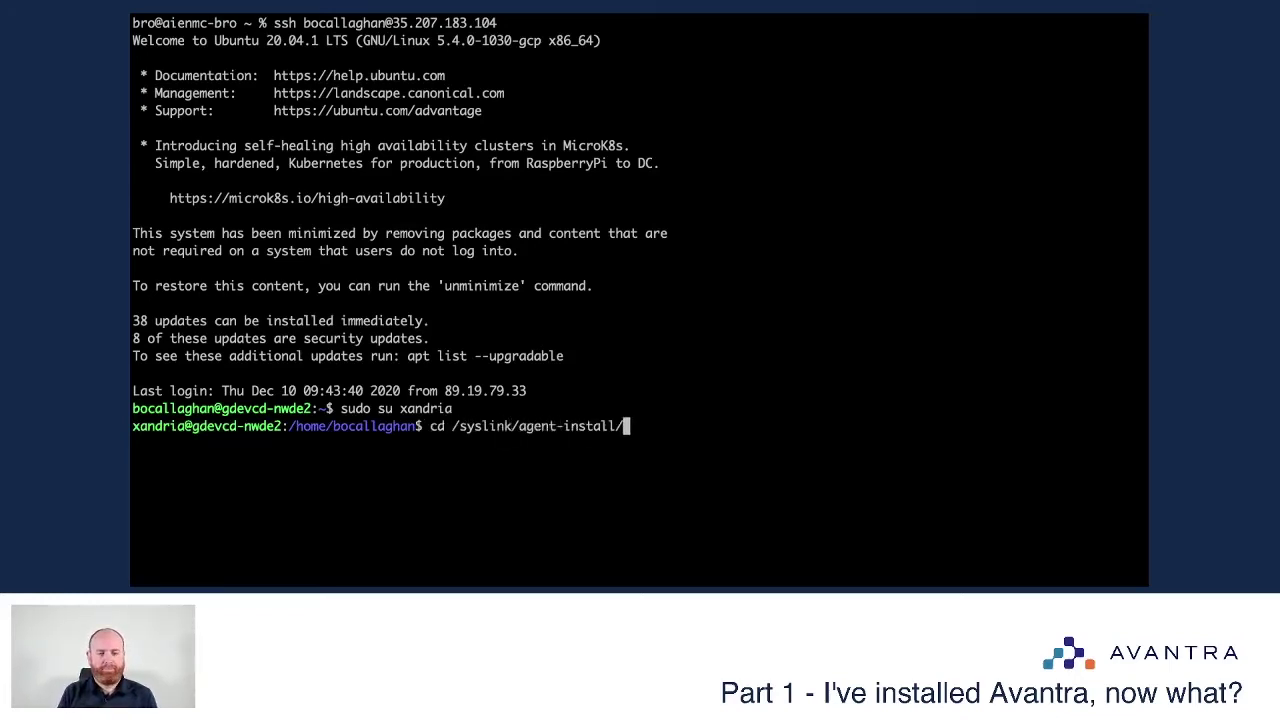
key("Return")
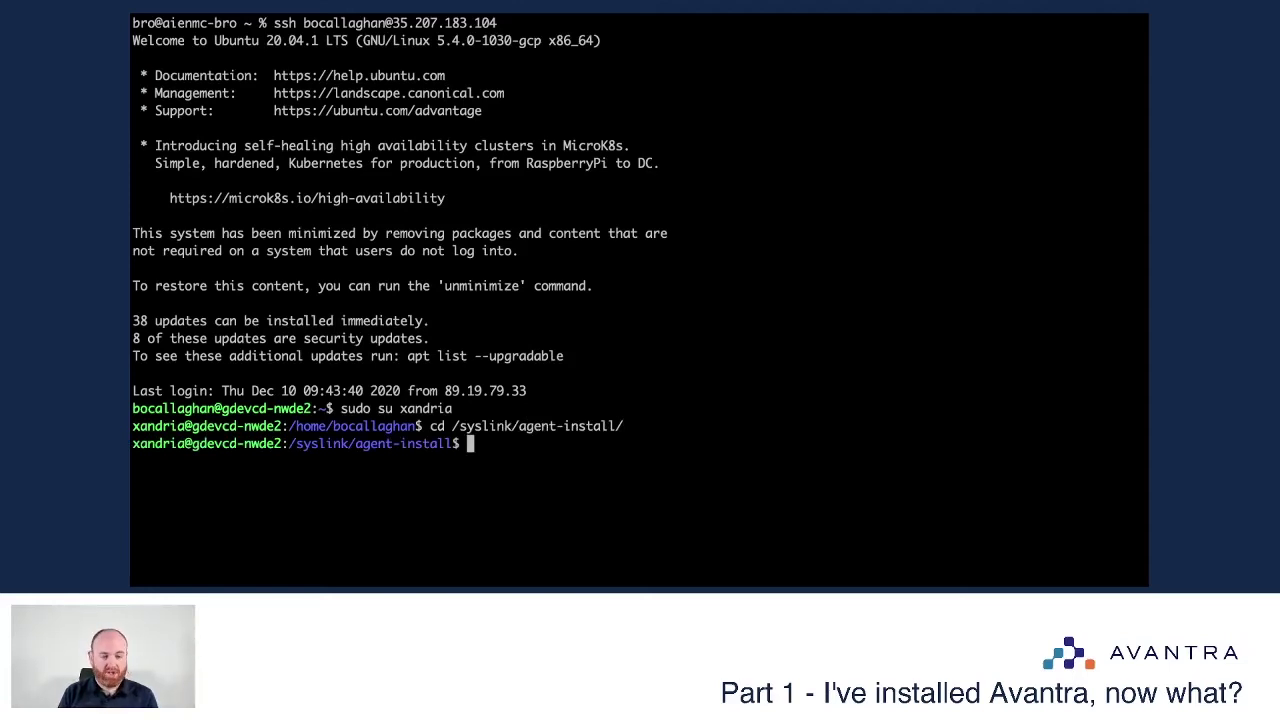
type("ls")
key("Return")
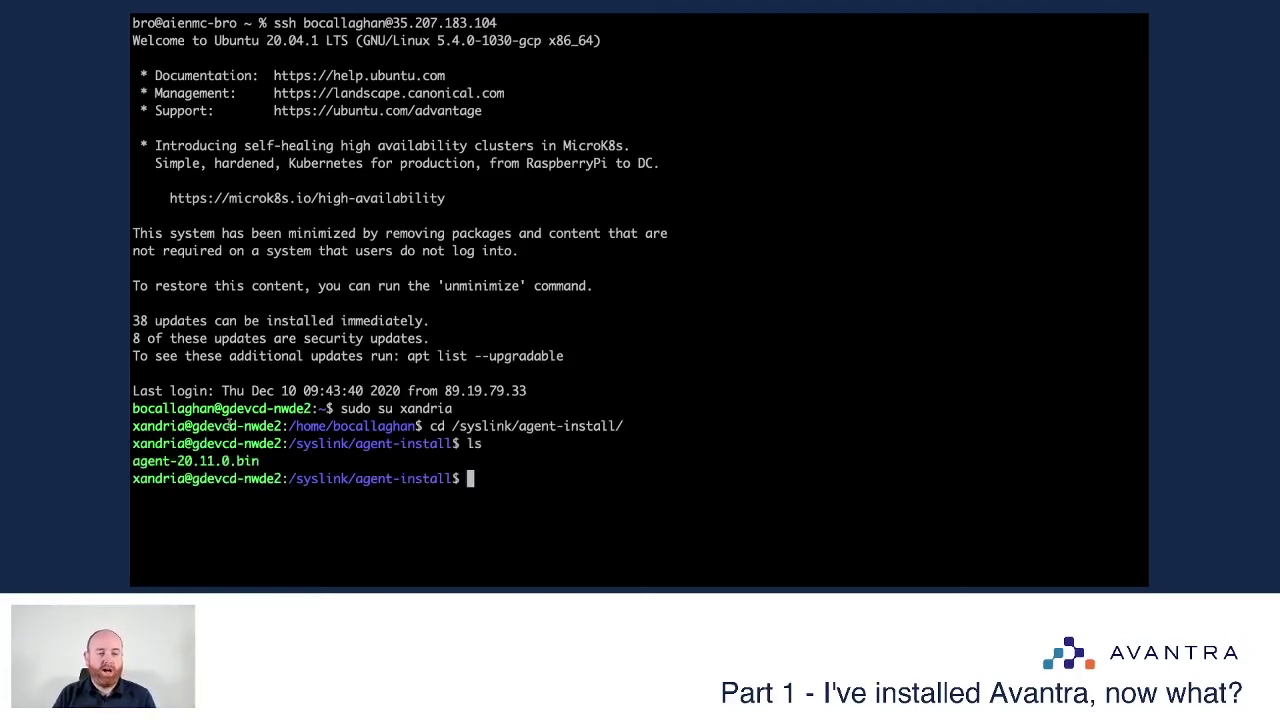
left_click_drag(260, 460, 132, 461)
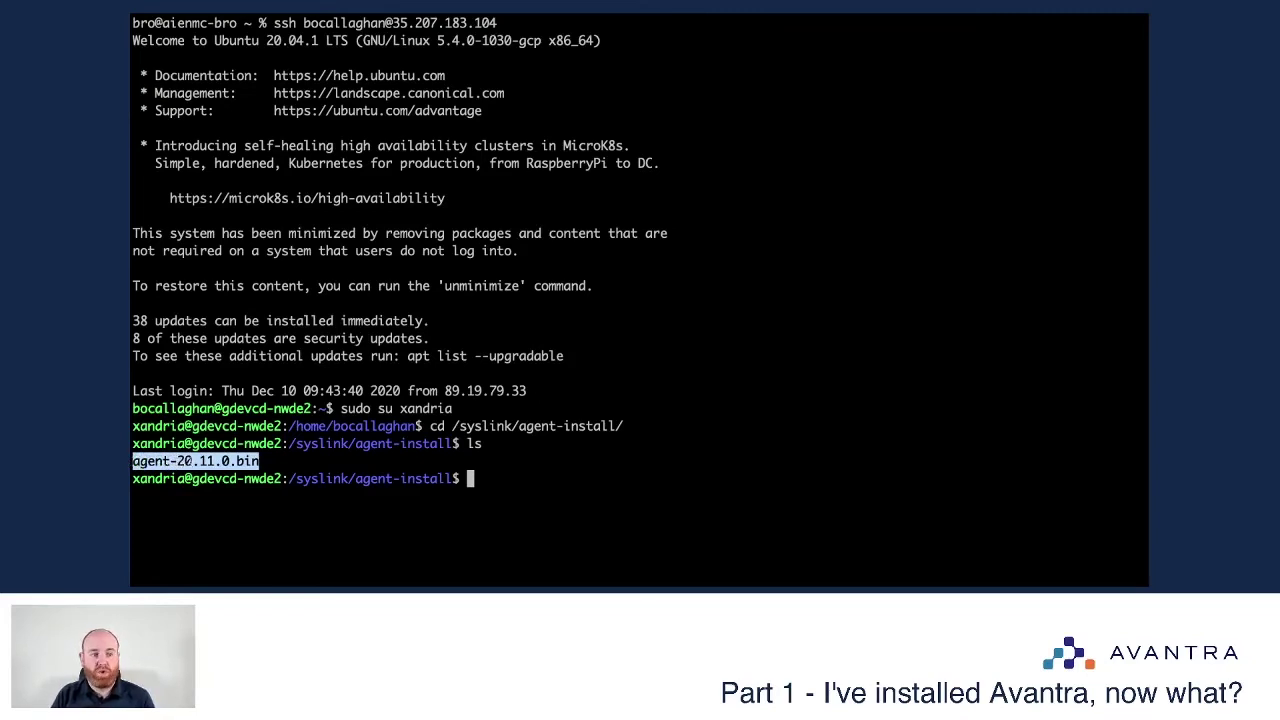
left_click(260, 461)
left_click_drag(260, 461, 132, 461)
left_click(280, 461)
Step: Go up to /syslink and list it, pointing out the java folder
type("cd ..")
key("Return")
type("ls")
key("Return")
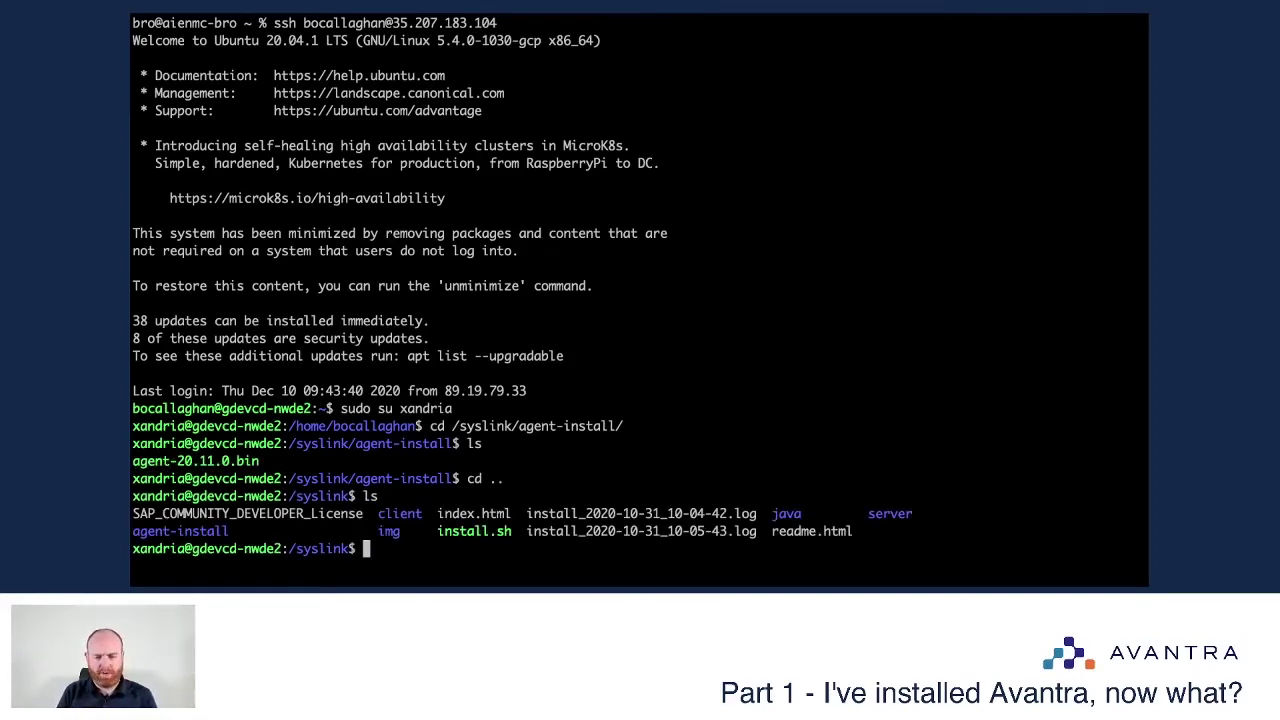
left_click_drag(807, 518, 770, 517)
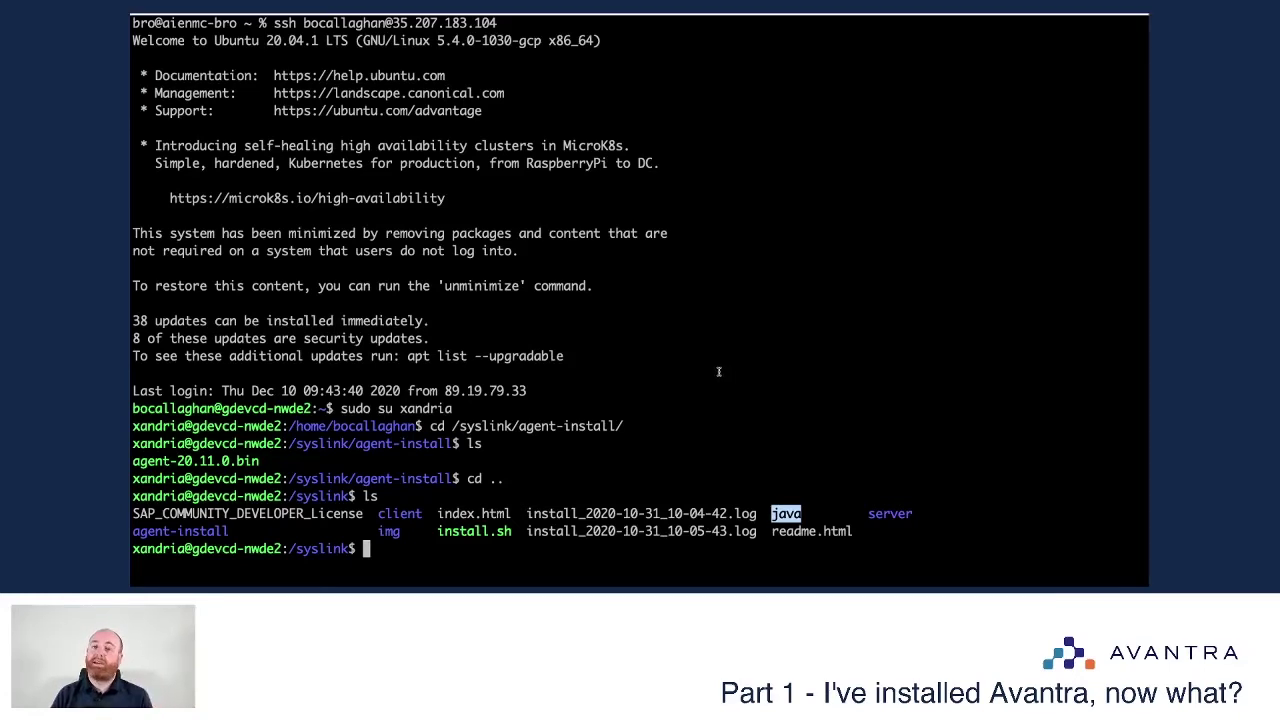
left_click(716, 454)
Step: Return to agent-install, clear the screen and list its files again
type("cd aga")
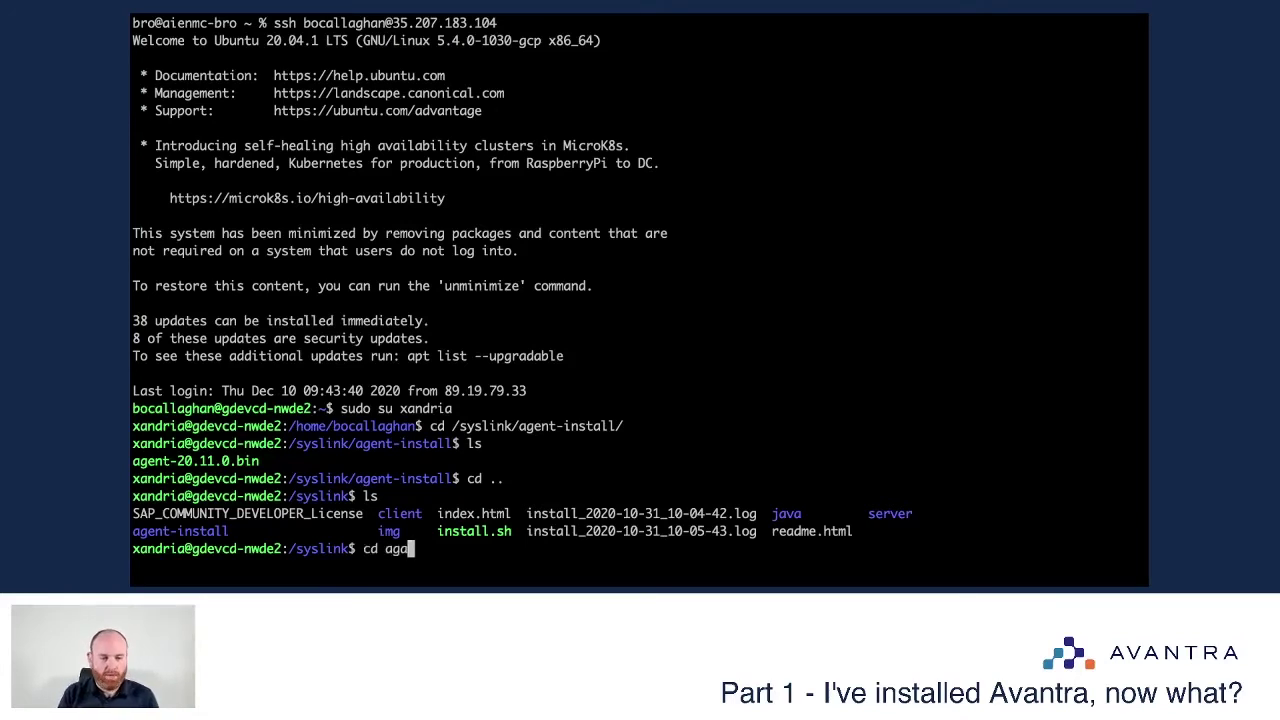
key("Tab")
key("Return")
type("clear")
key("Return")
type("ls")
key("Return")
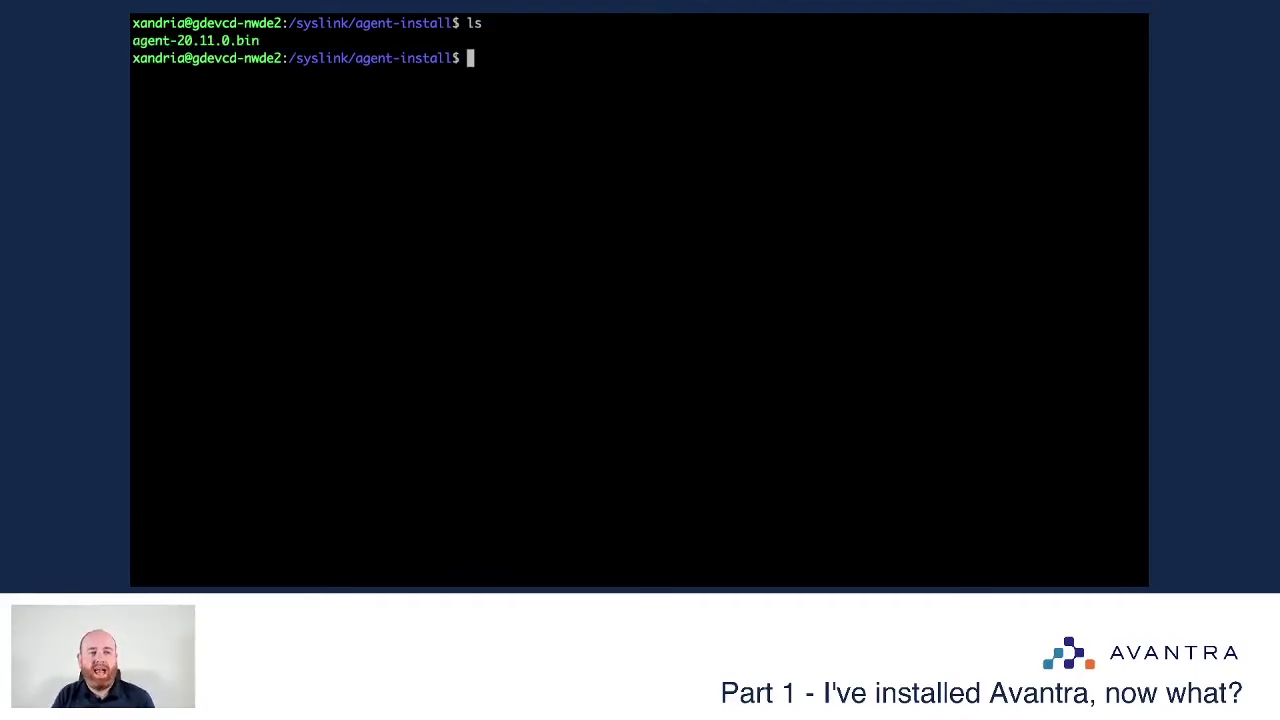
Step: Enter the installer command ./agent-20.11.0.bin -- --jvm=/syslink/java/bin
type("./agent")
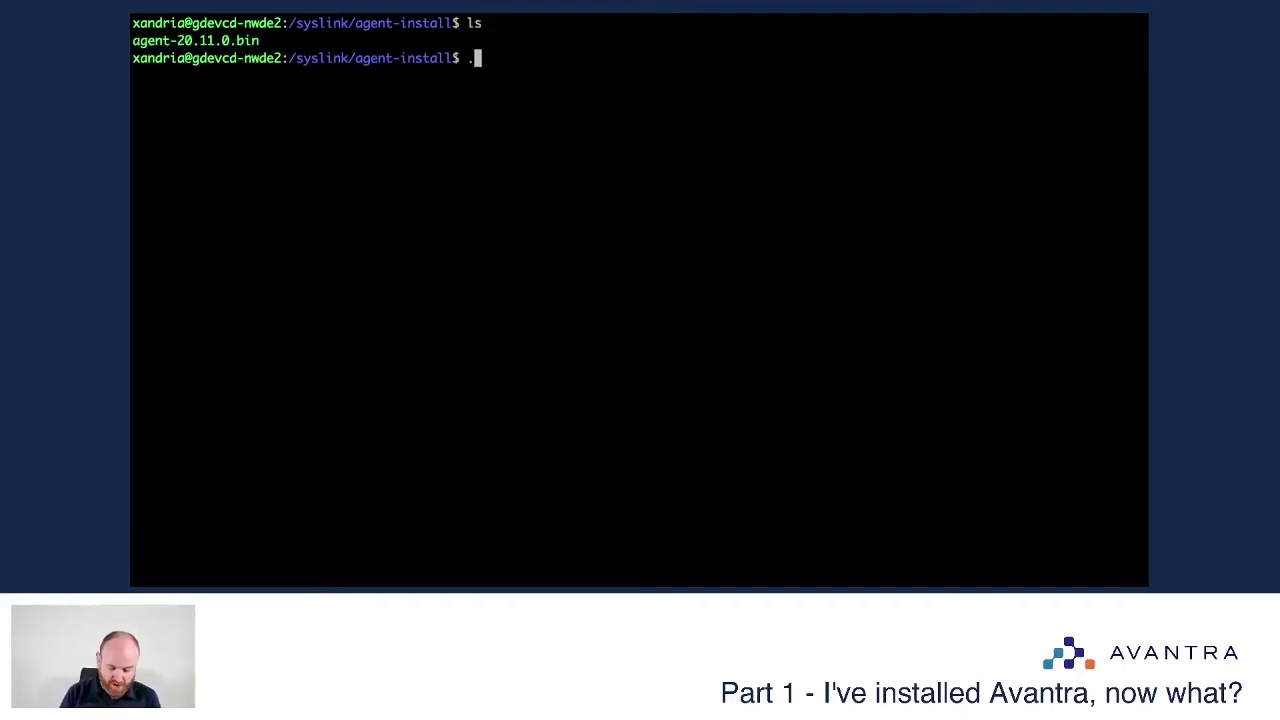
key("Tab")
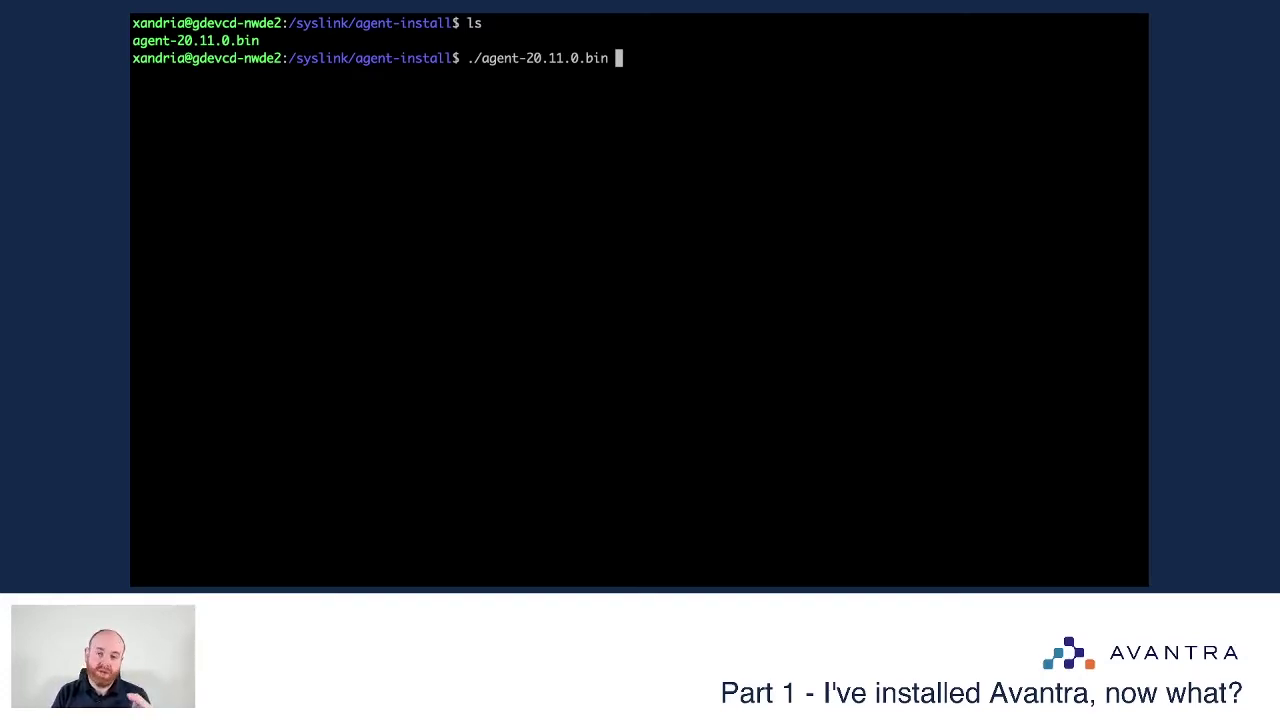
type("--")
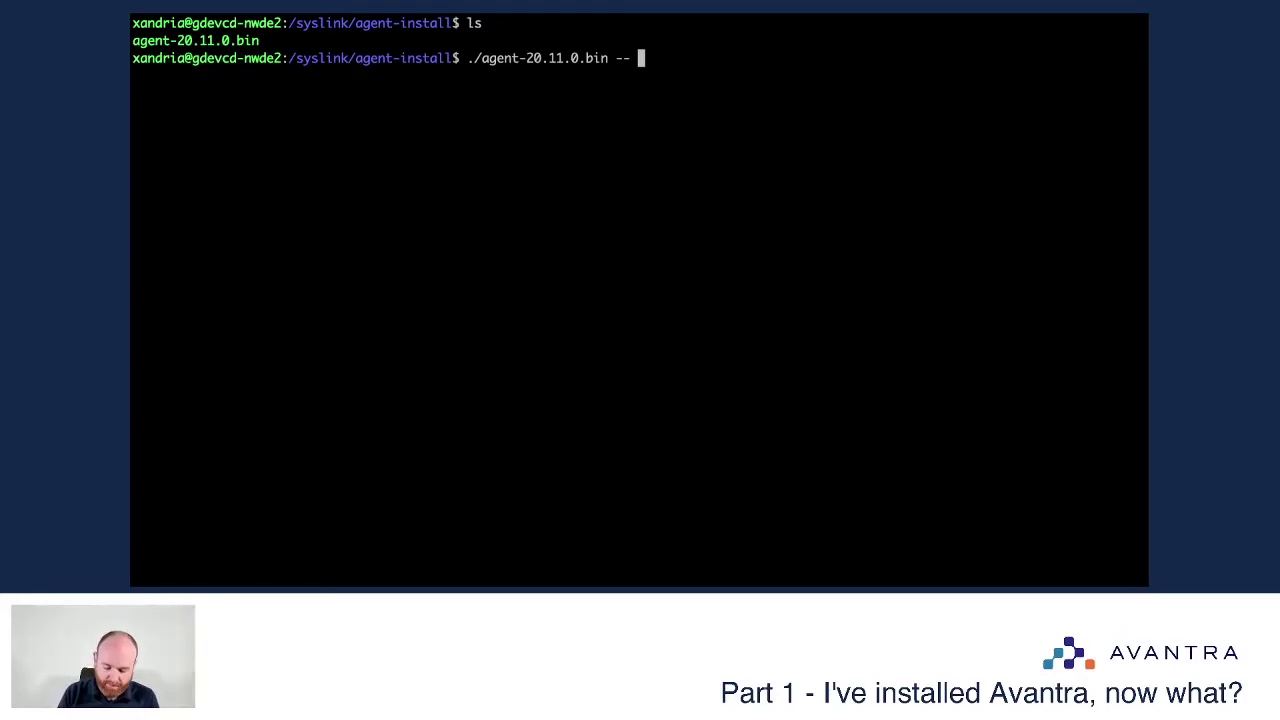
type(" --")
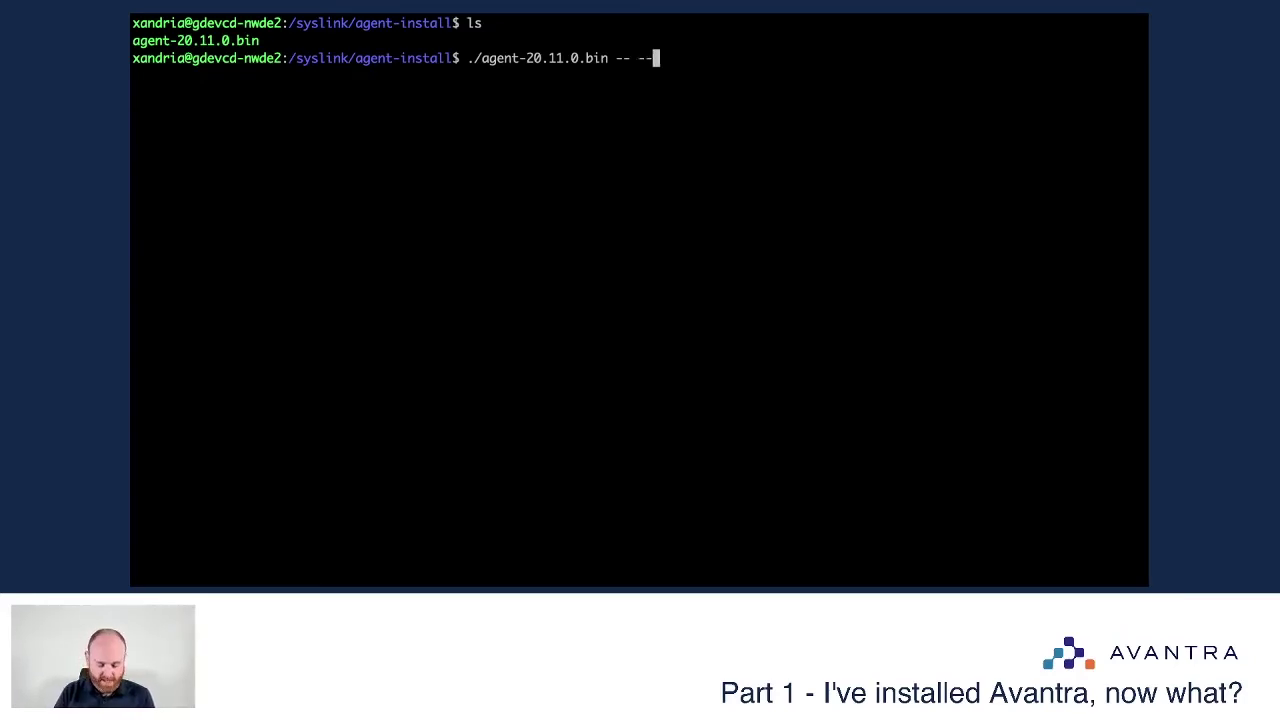
type("jvm=")
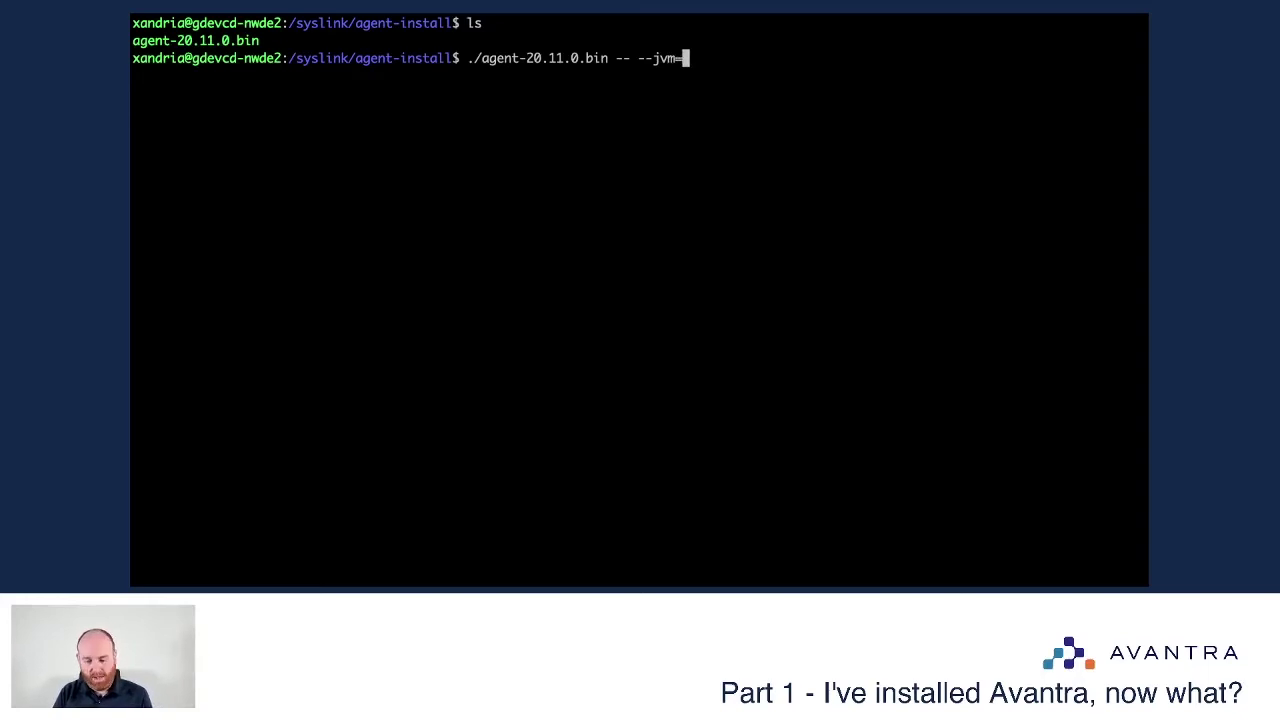
type("sysl")
key("Tab")
type("j")
key("Tab")
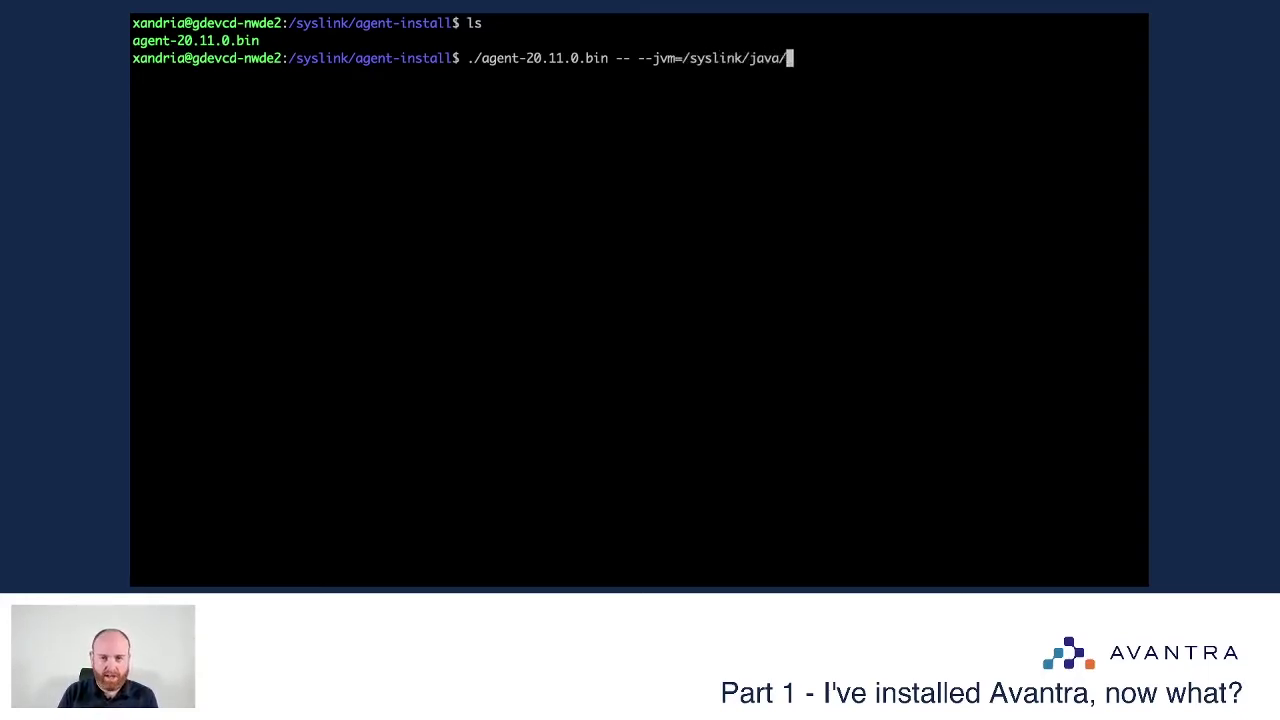
type("bin/")
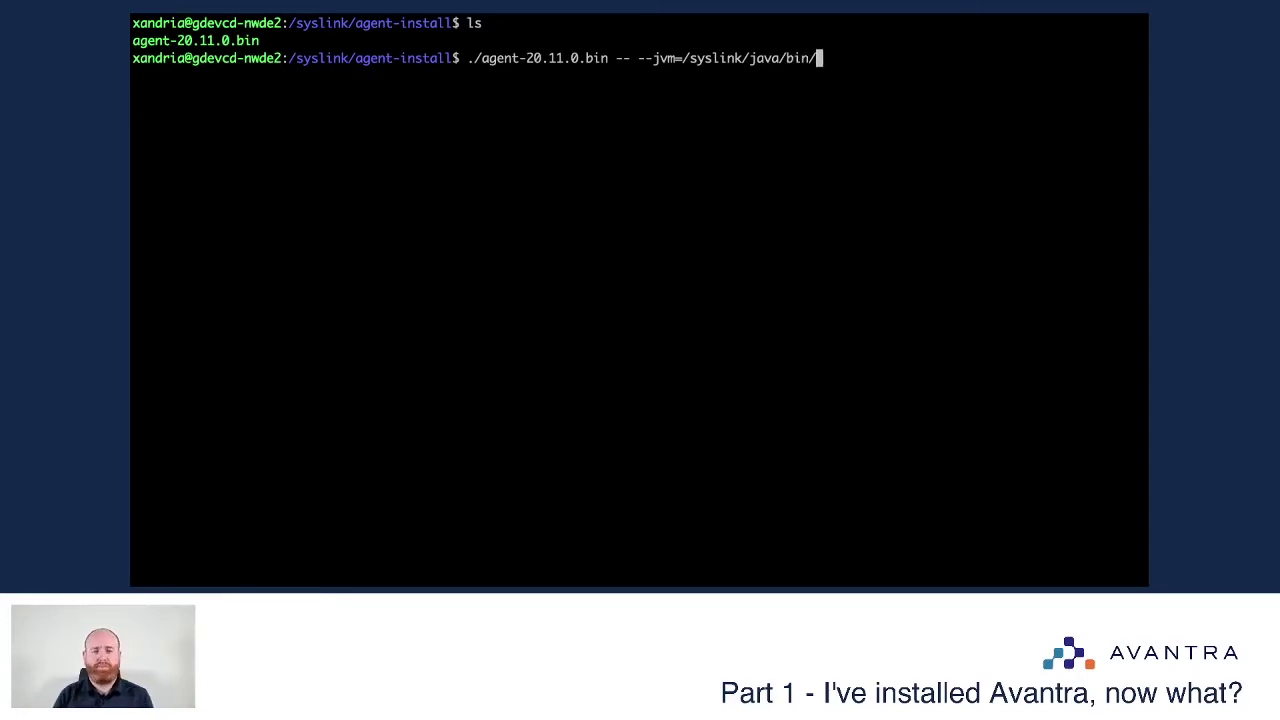
key("BackSpace")
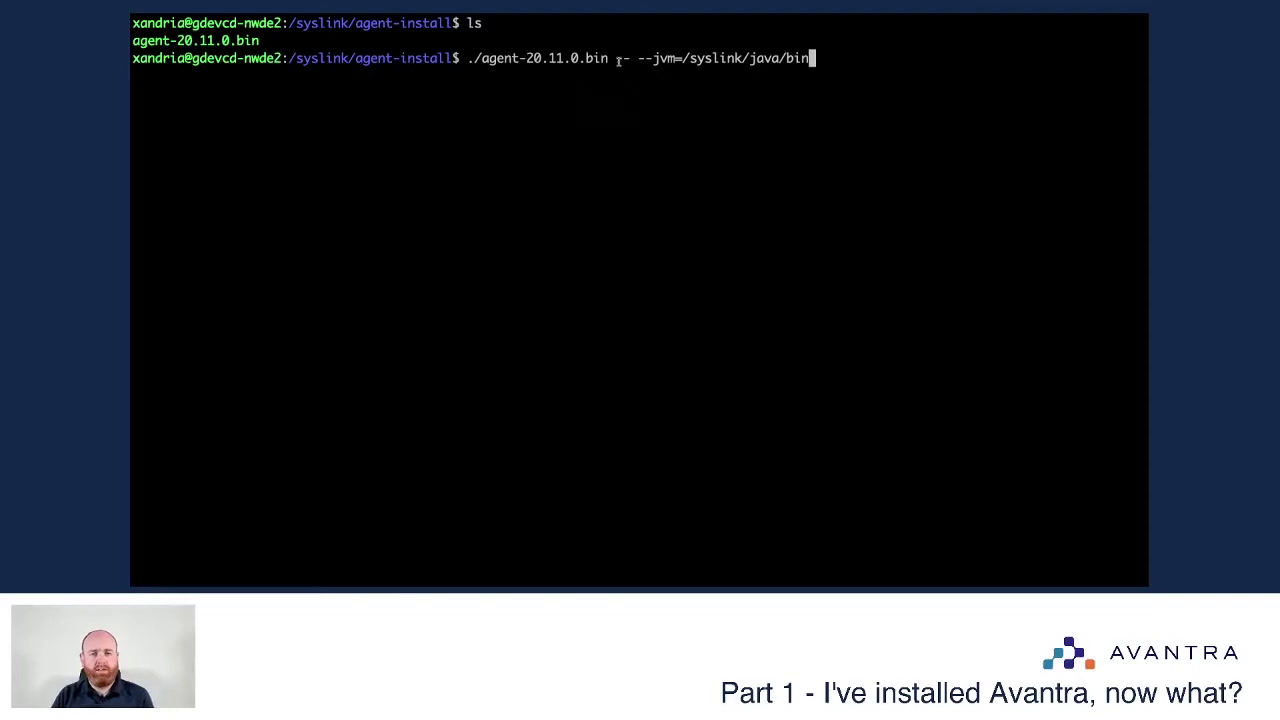
Step: Run the installer with the /syslink/java/bin JVM option
left_click_drag(608, 58, 467, 58)
left_click_drag(612, 58, 814, 58)
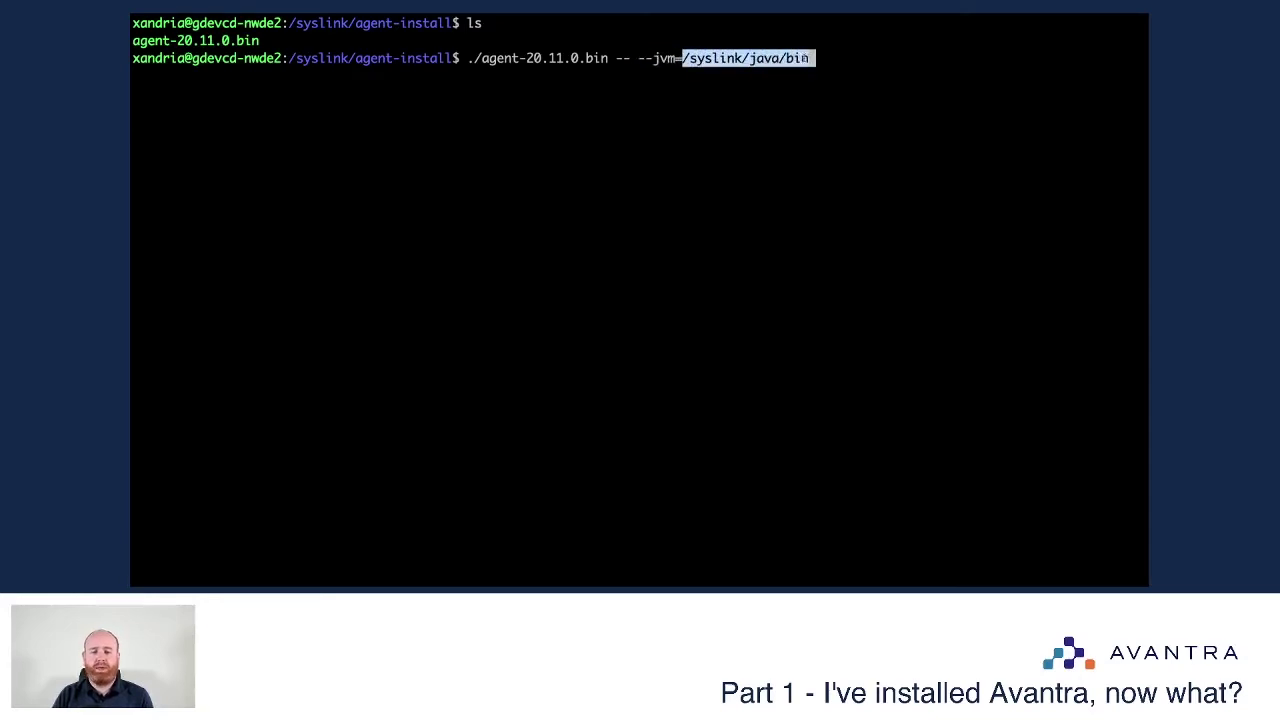
left_click(852, 59)
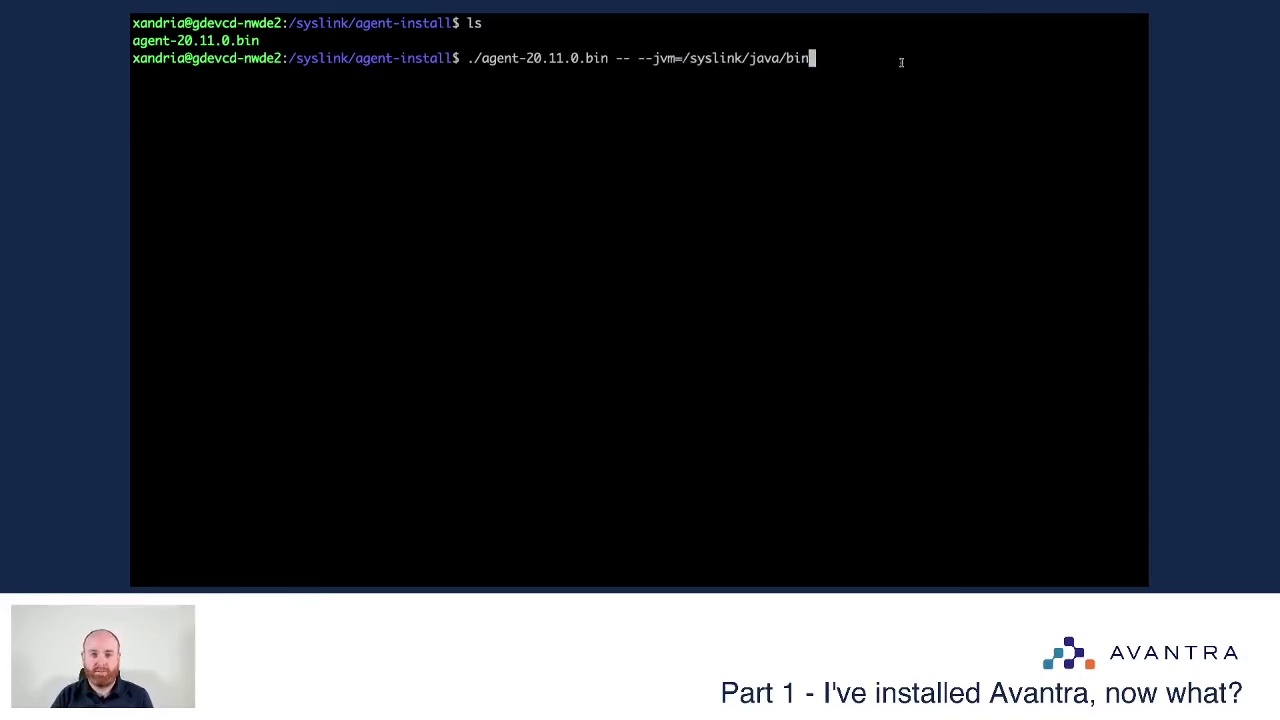
key("Return")
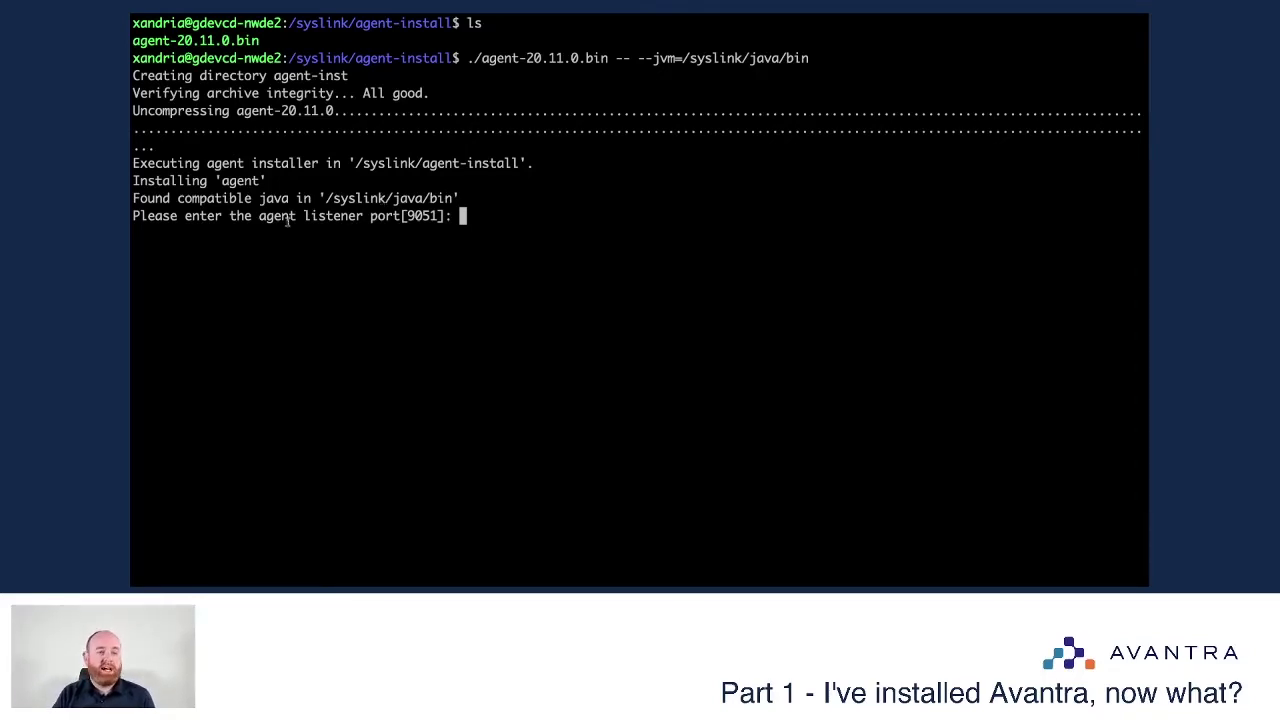
Step: Accept the default listener port 9051
left_click_drag(185, 216, 446, 216)
left_click(490, 212)
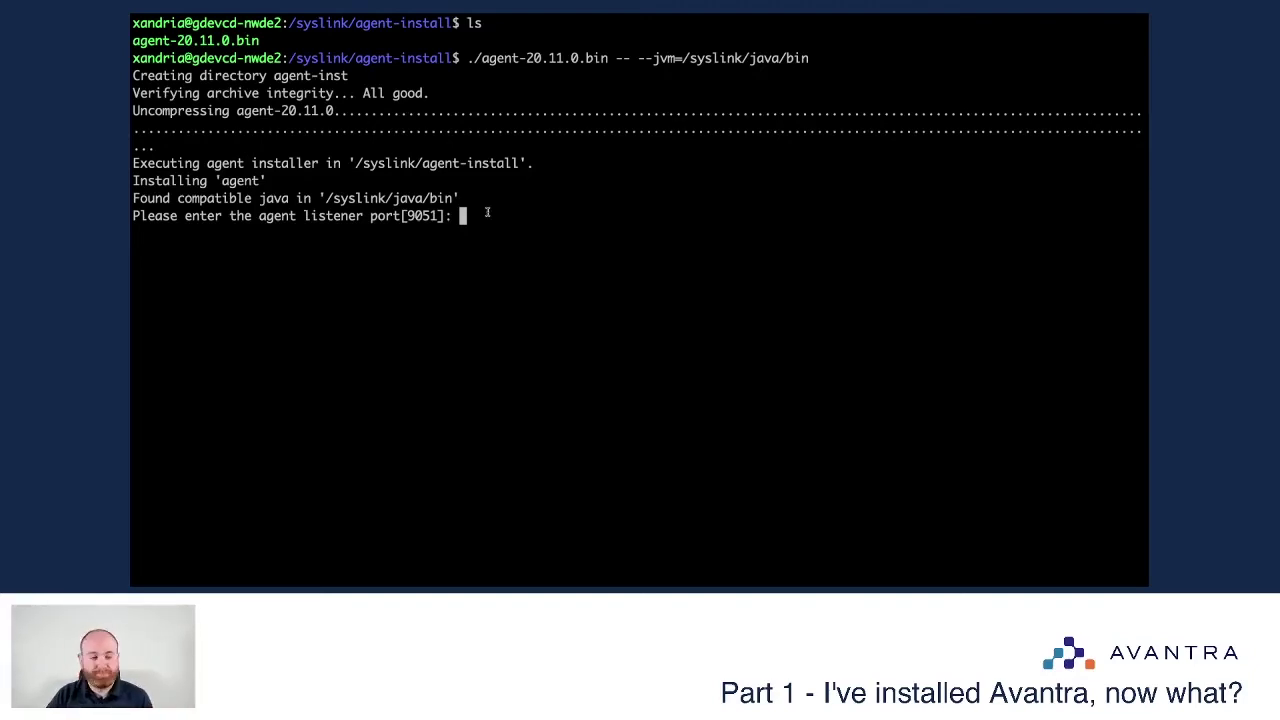
key("Return")
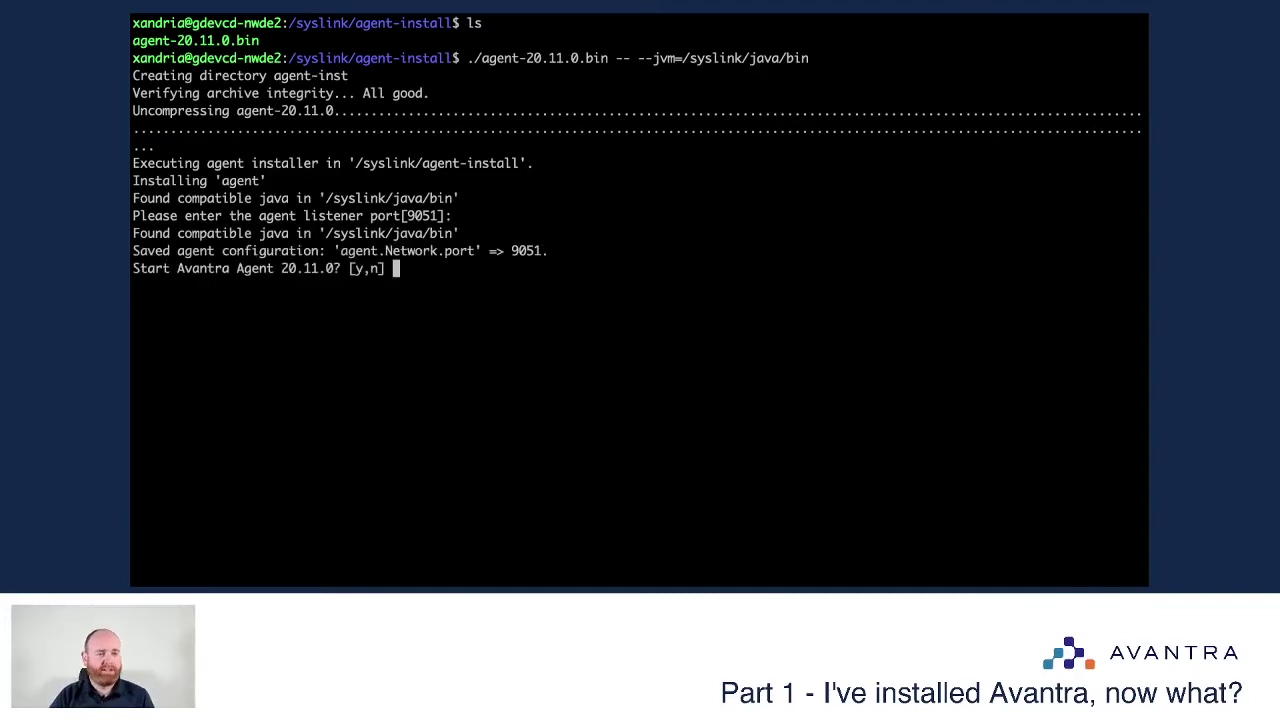
Step: Review the detected Java and saved port settings, then answer y to start the agent
left_click_drag(147, 233, 440, 233)
left_click(362, 250)
left_click_drag(147, 251, 548, 250)
left_click(548, 250)
left_click_drag(167, 268, 303, 268)
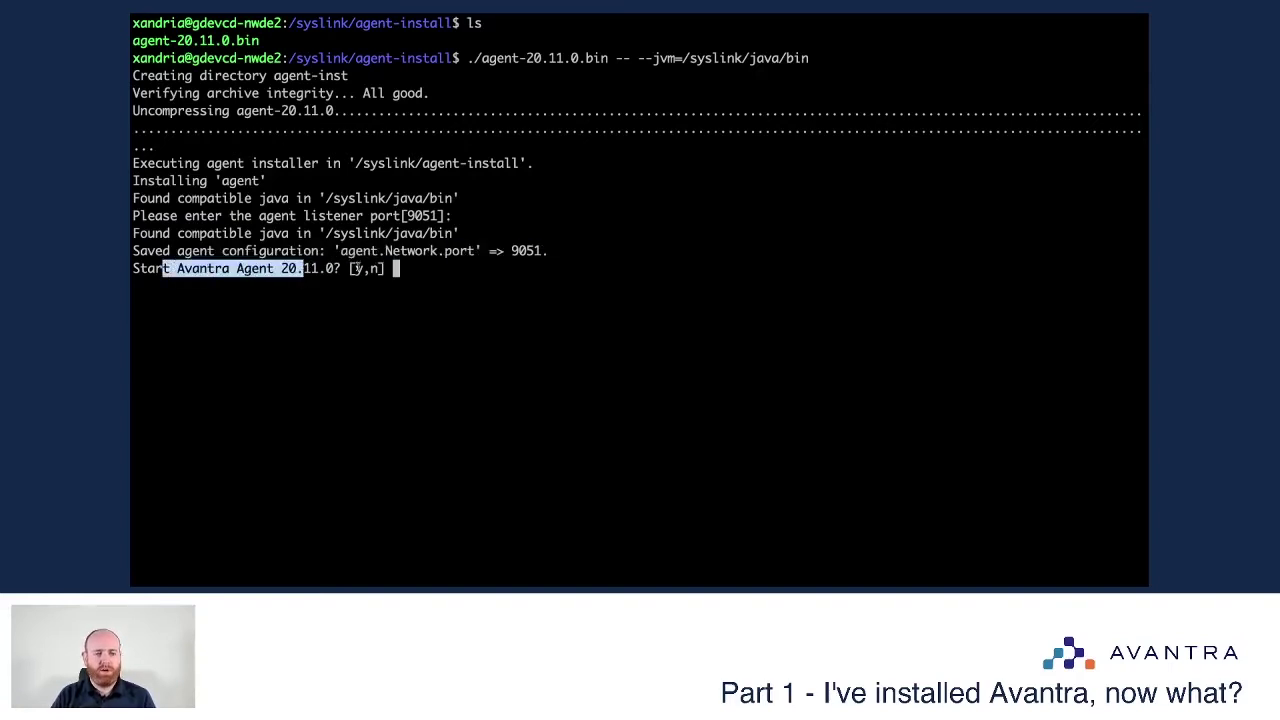
left_click(356, 268)
type("y")
key("Return")
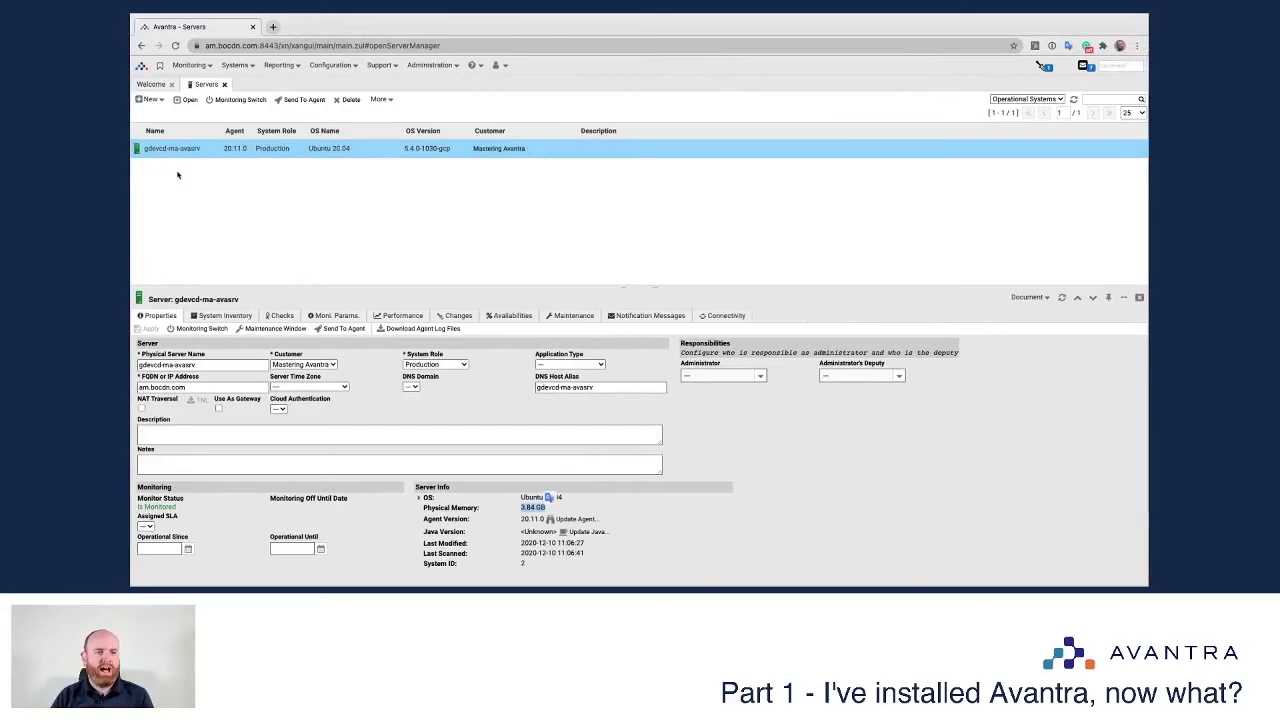
Step: Start adding a new physical server from the New menu
right_click(177, 175)
left_click(140, 176)
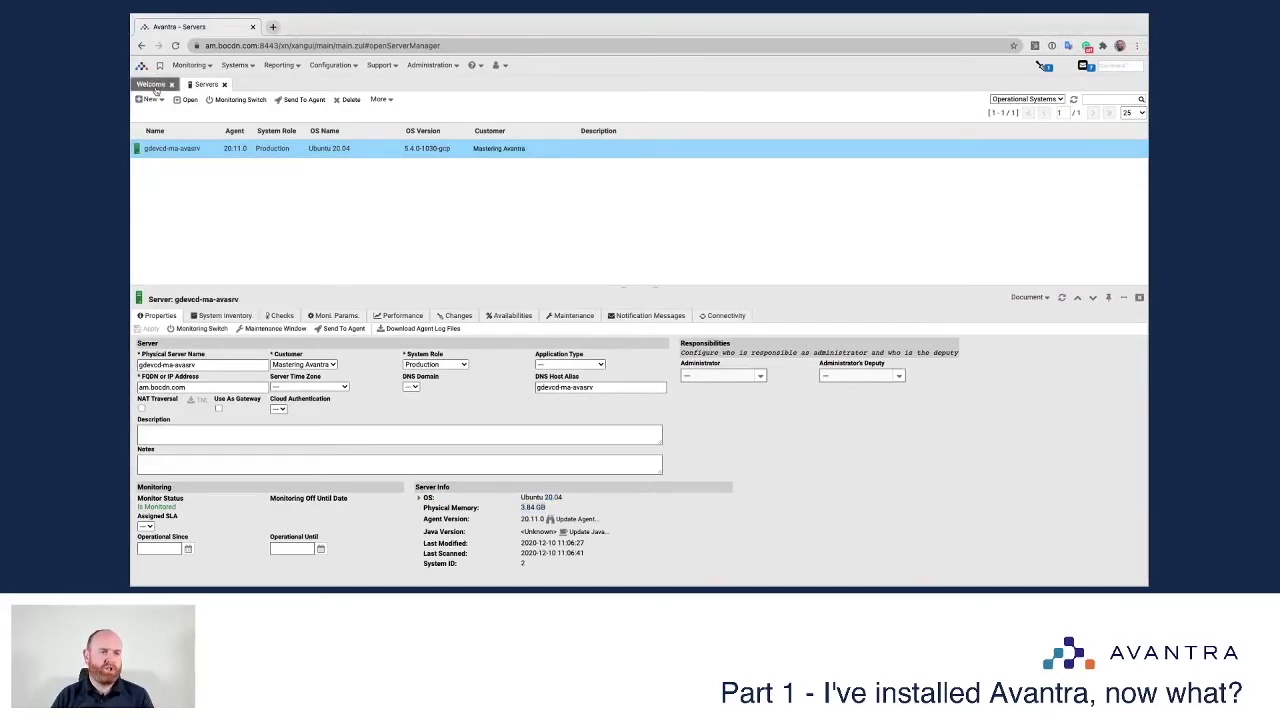
left_click(147, 100)
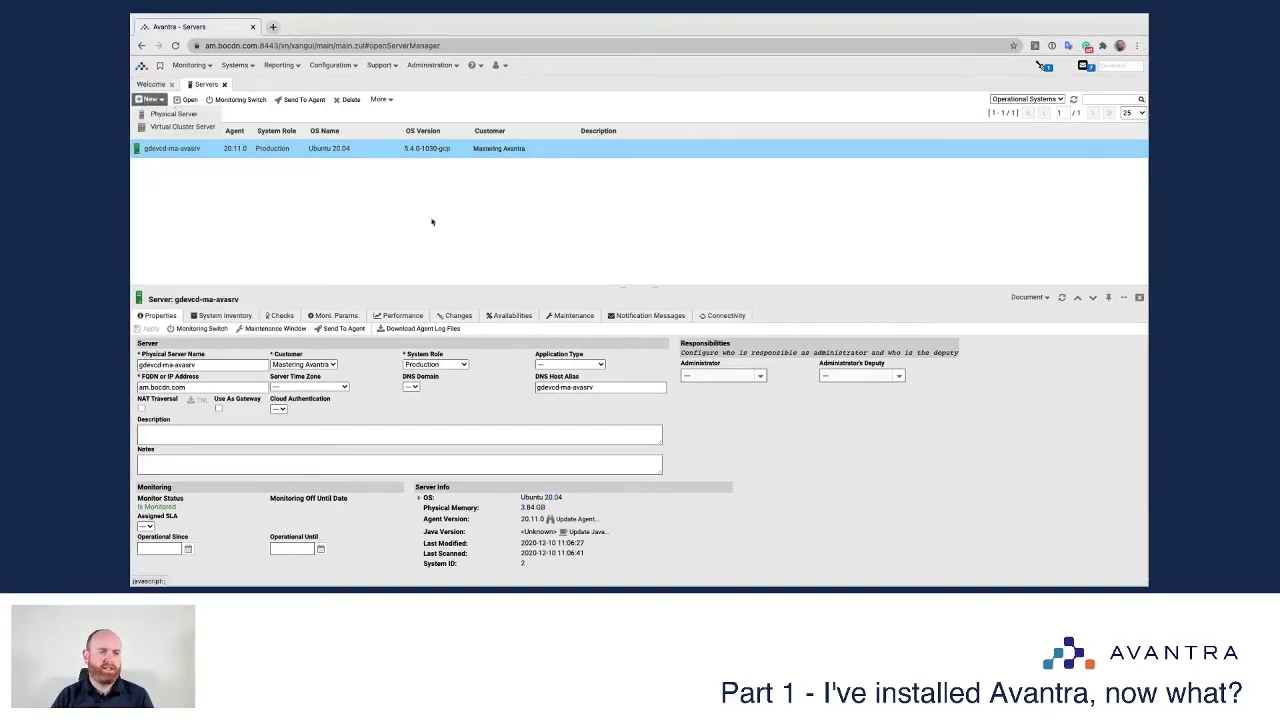
left_click(165, 114)
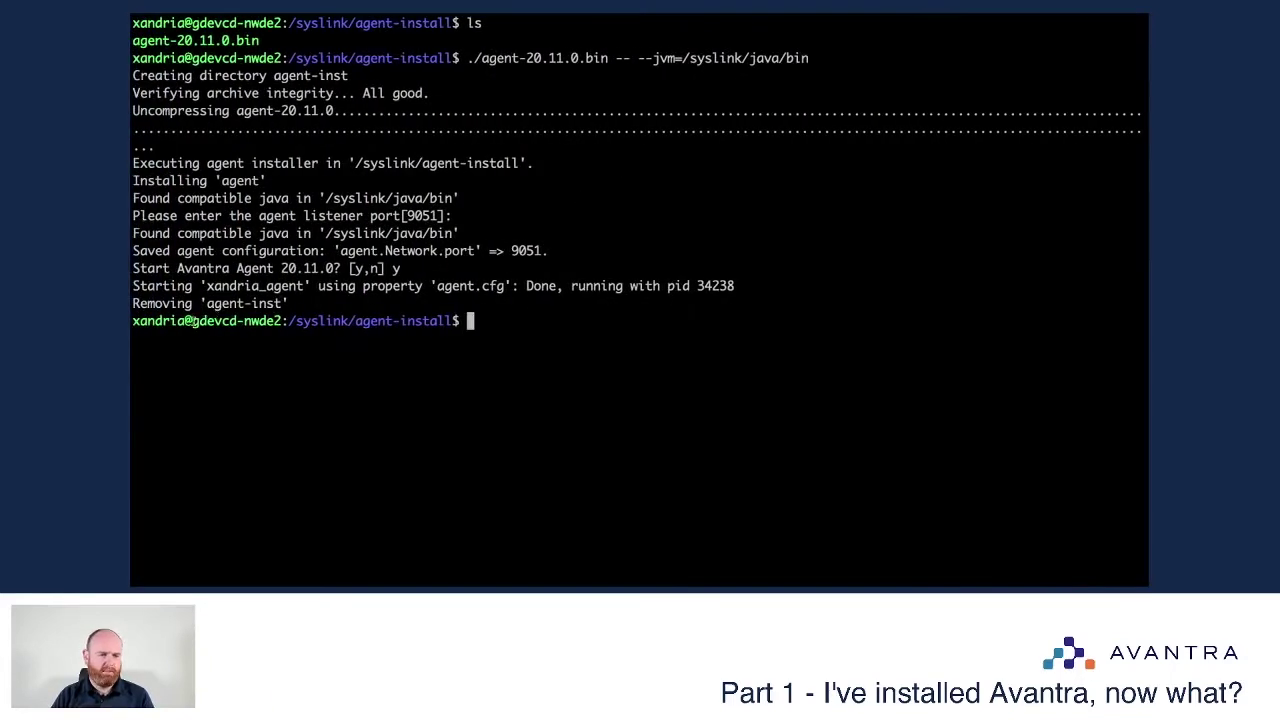
Step: Name it gdevcd-nwde2, set System Role Test and address 35.207.183.104, and create it
left_click_drag(192, 320, 284, 320)
key("ctrl+c")
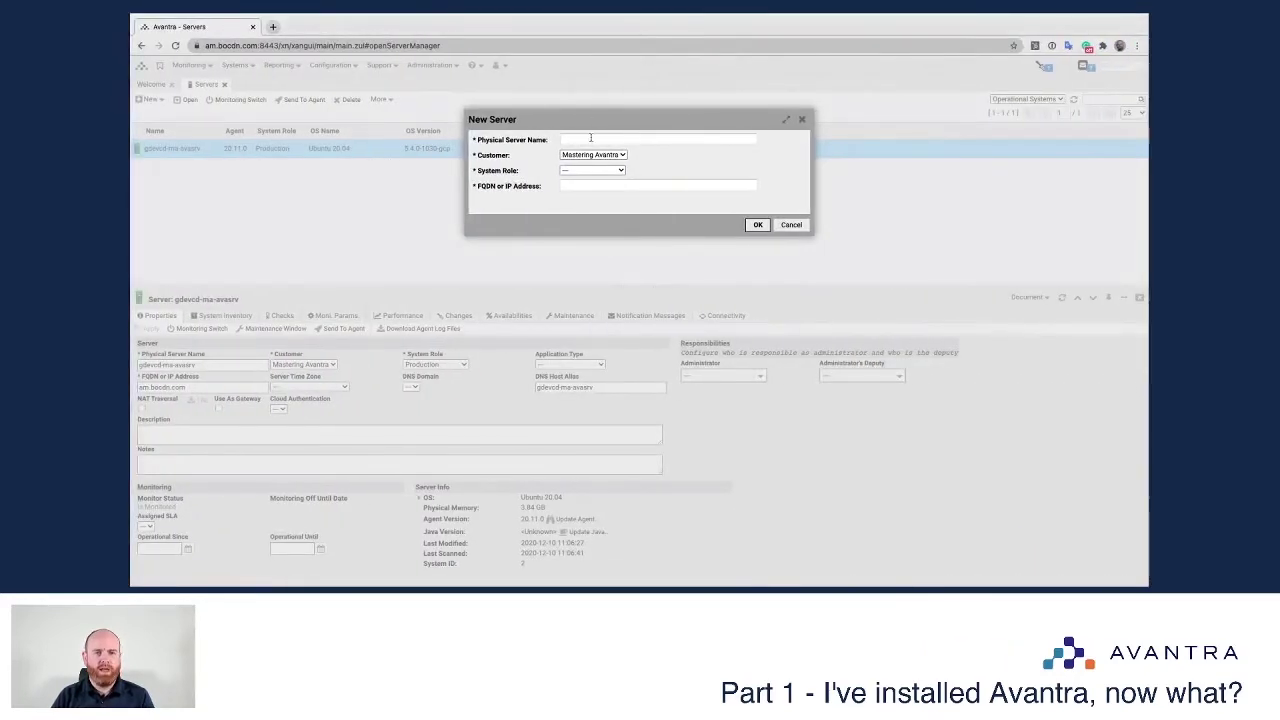
left_click(590, 138)
key("ctrl+v")
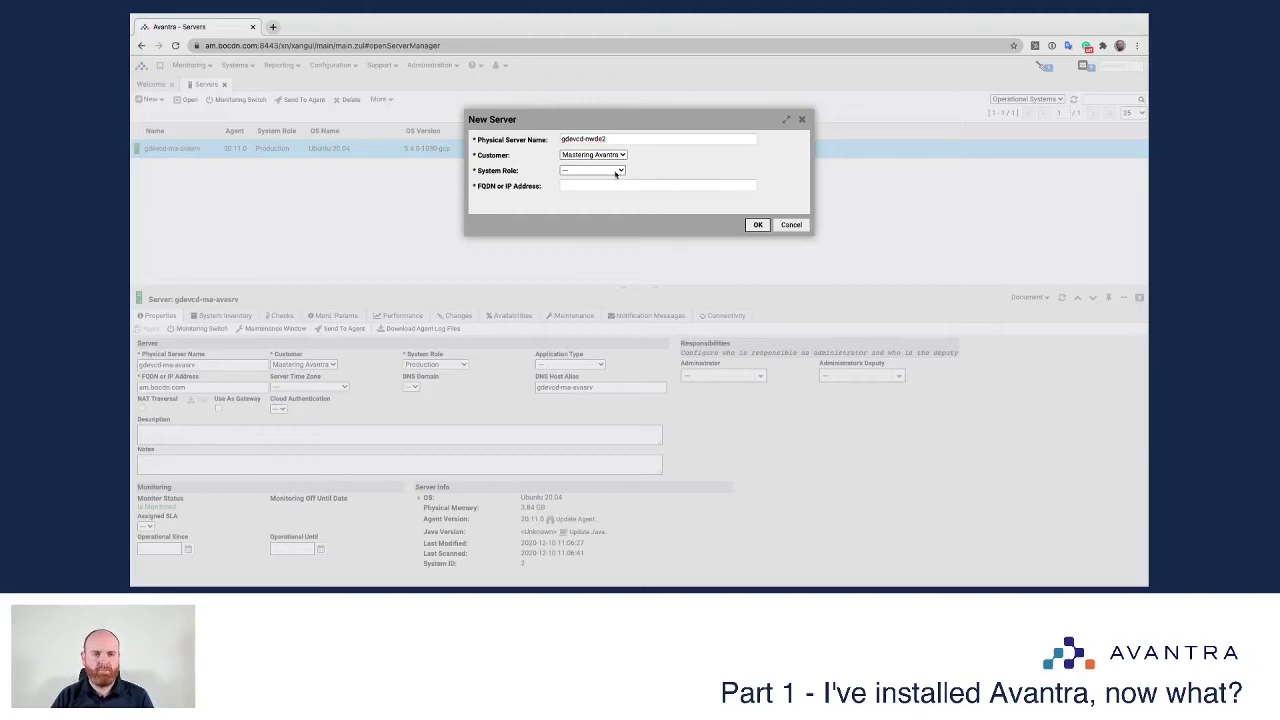
left_click(615, 172)
left_click(590, 264)
left_click(595, 187)
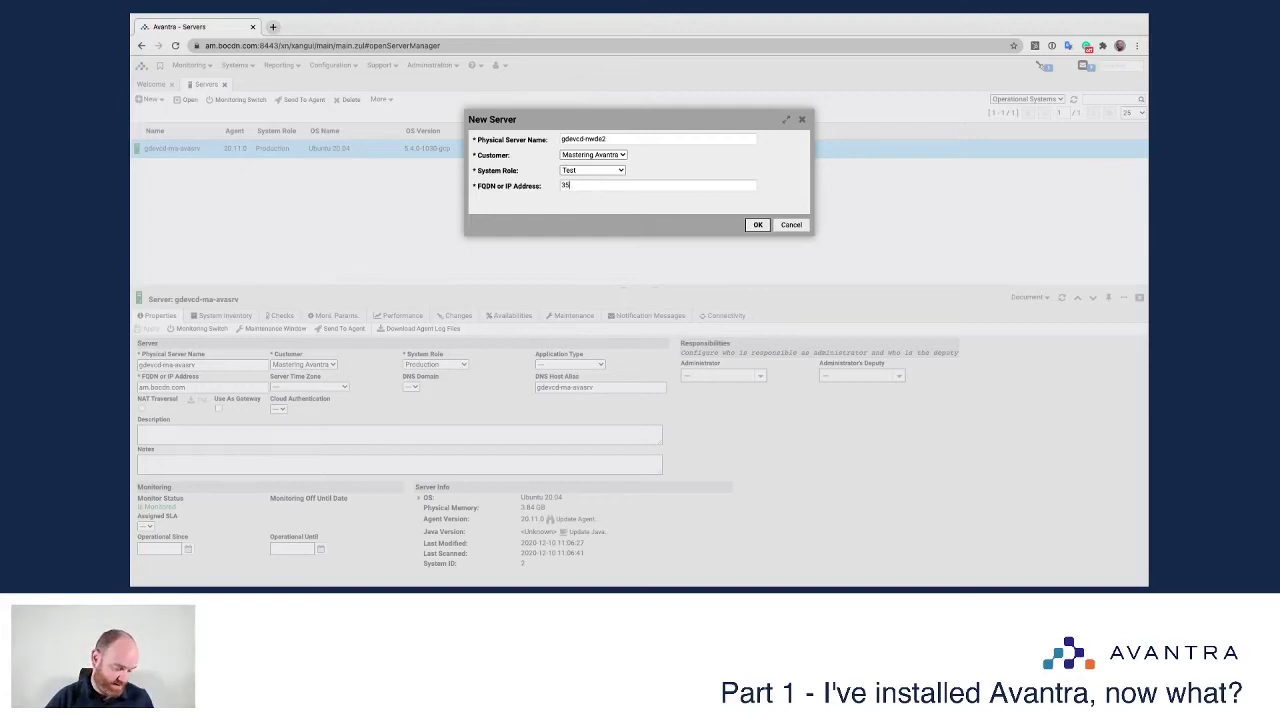
type("35.207.1")
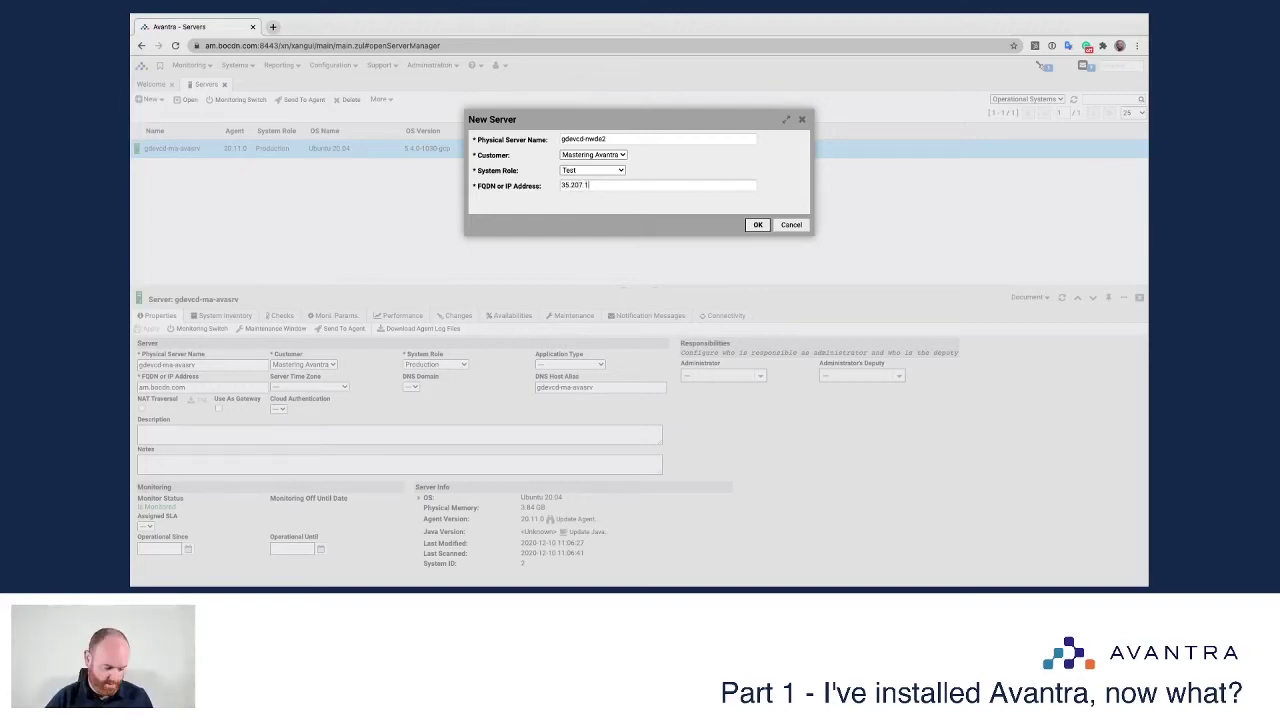
type("83.104")
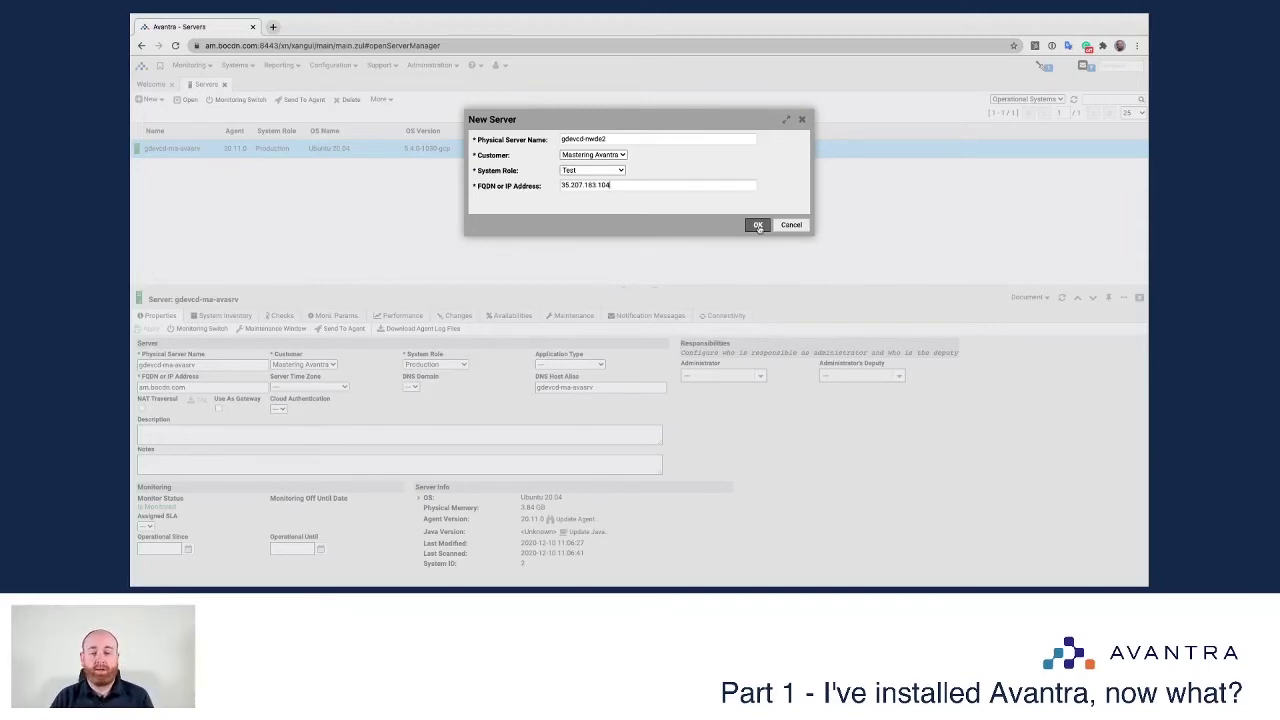
left_click(758, 226)
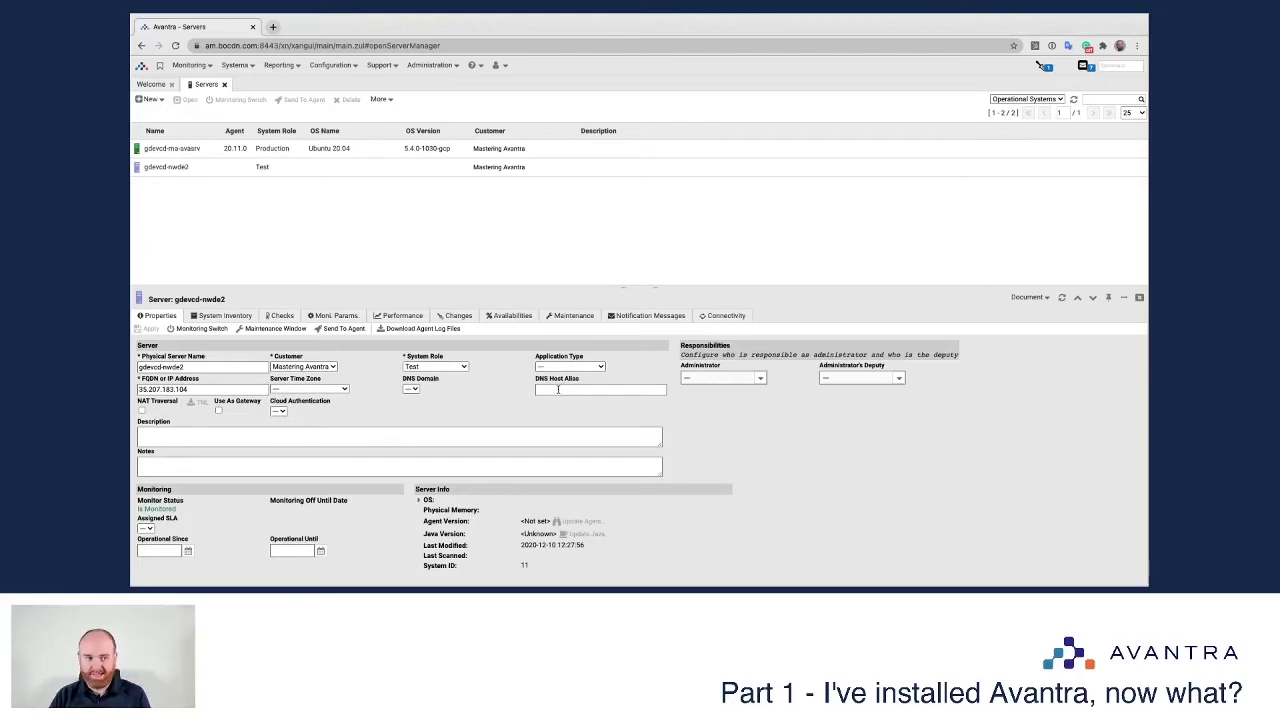
Step: Send an Initialize agent command to gdevcd-nwde2's agent
scroll(377, 424, "down", 1)
scroll(377, 424, "up", 1)
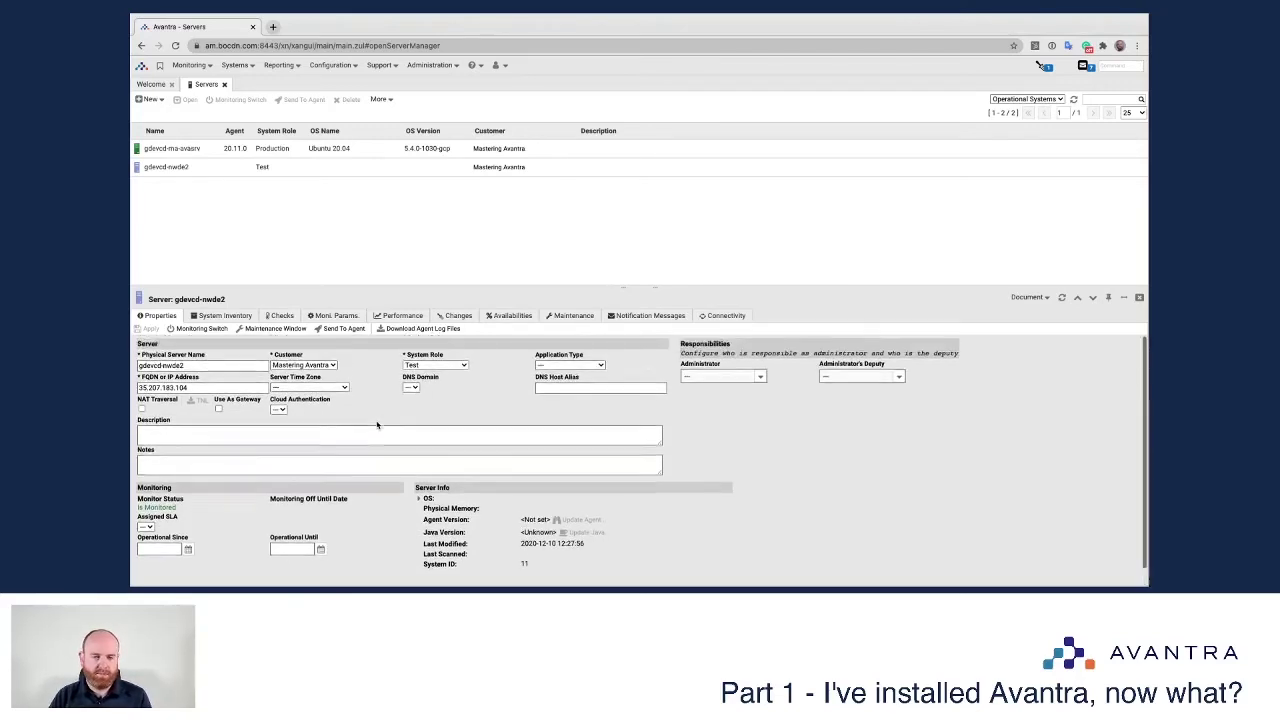
left_click(343, 328)
left_click(565, 203)
left_click(716, 246)
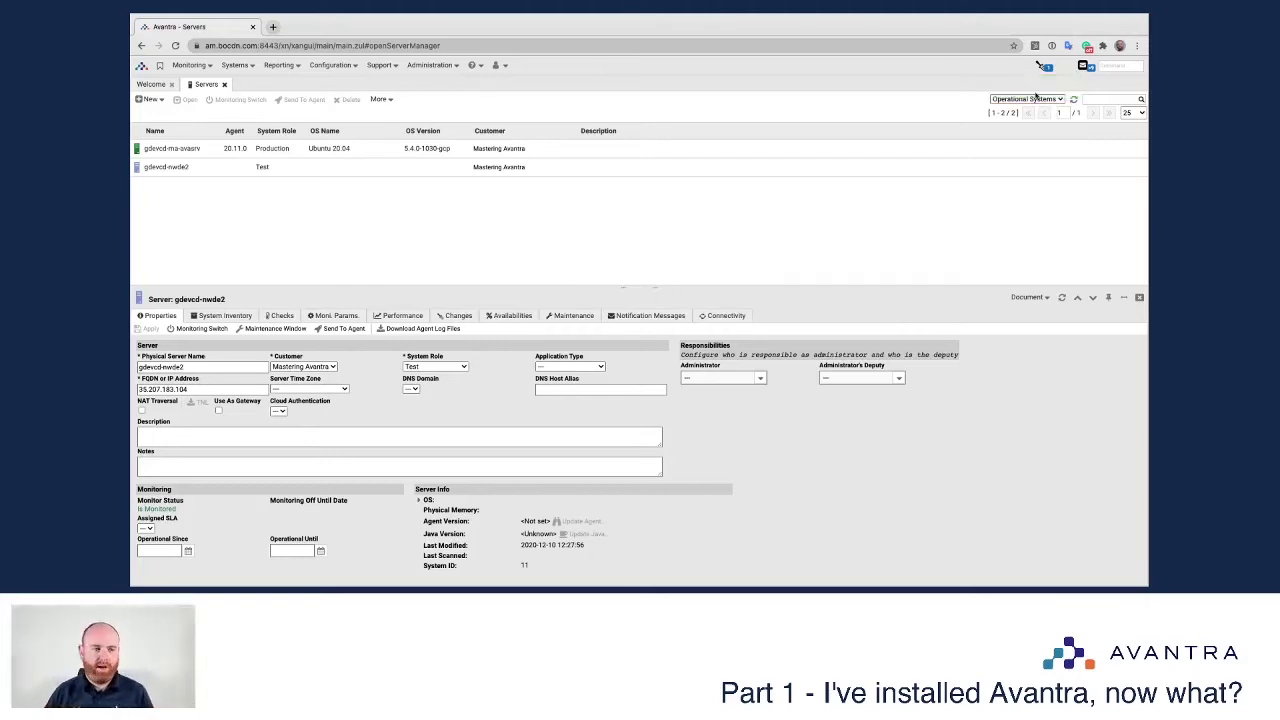
Step: Refresh the server list, select gdevcd-nwde2 and show its checks
left_click(1074, 99)
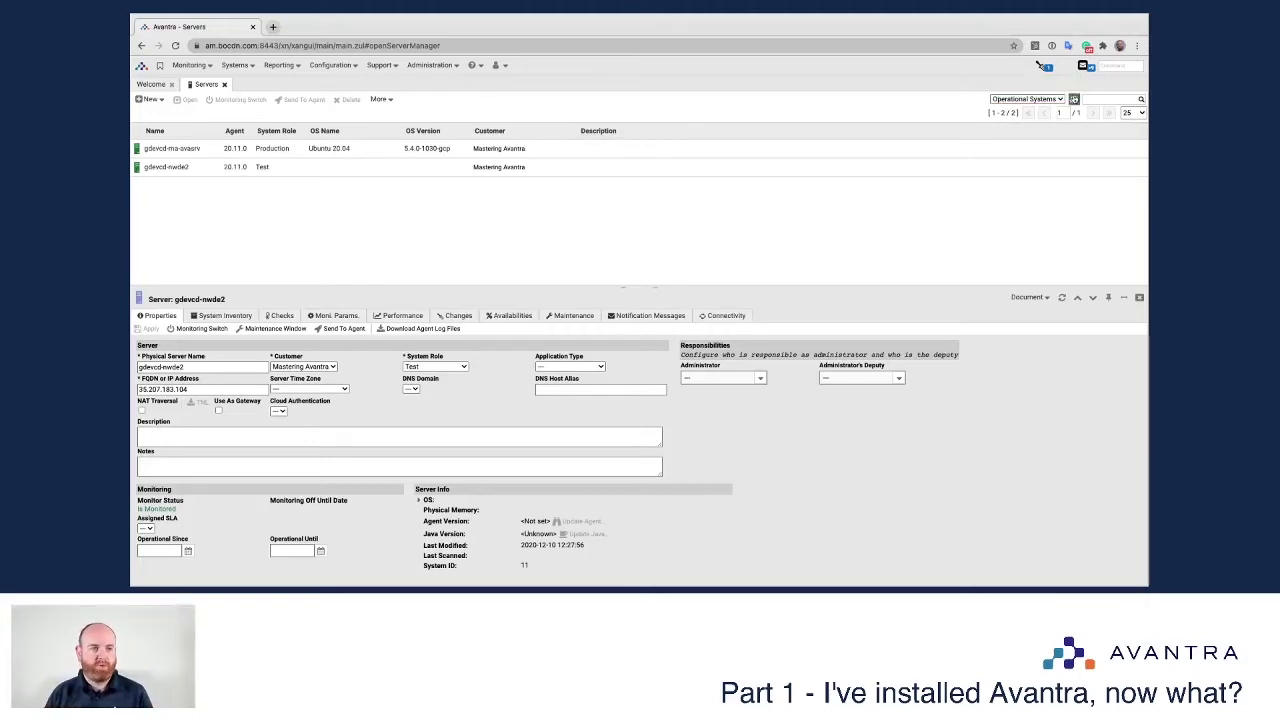
left_click(196, 167)
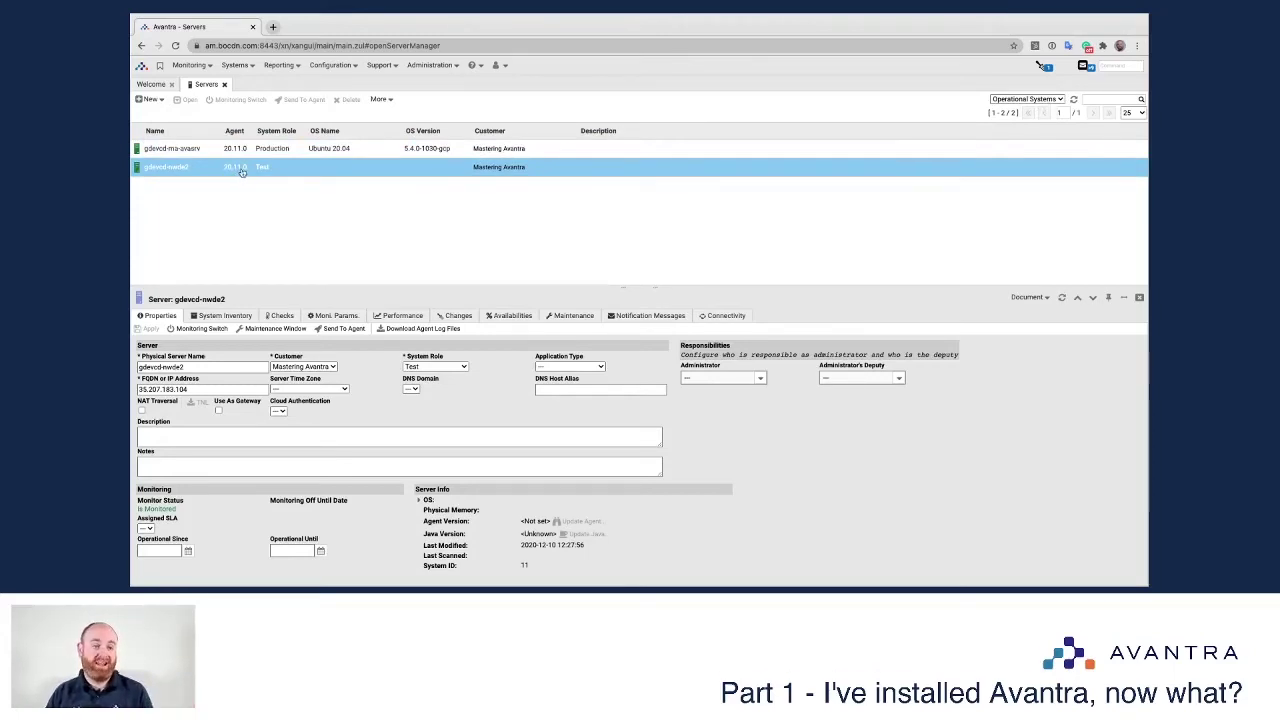
left_click(1074, 100)
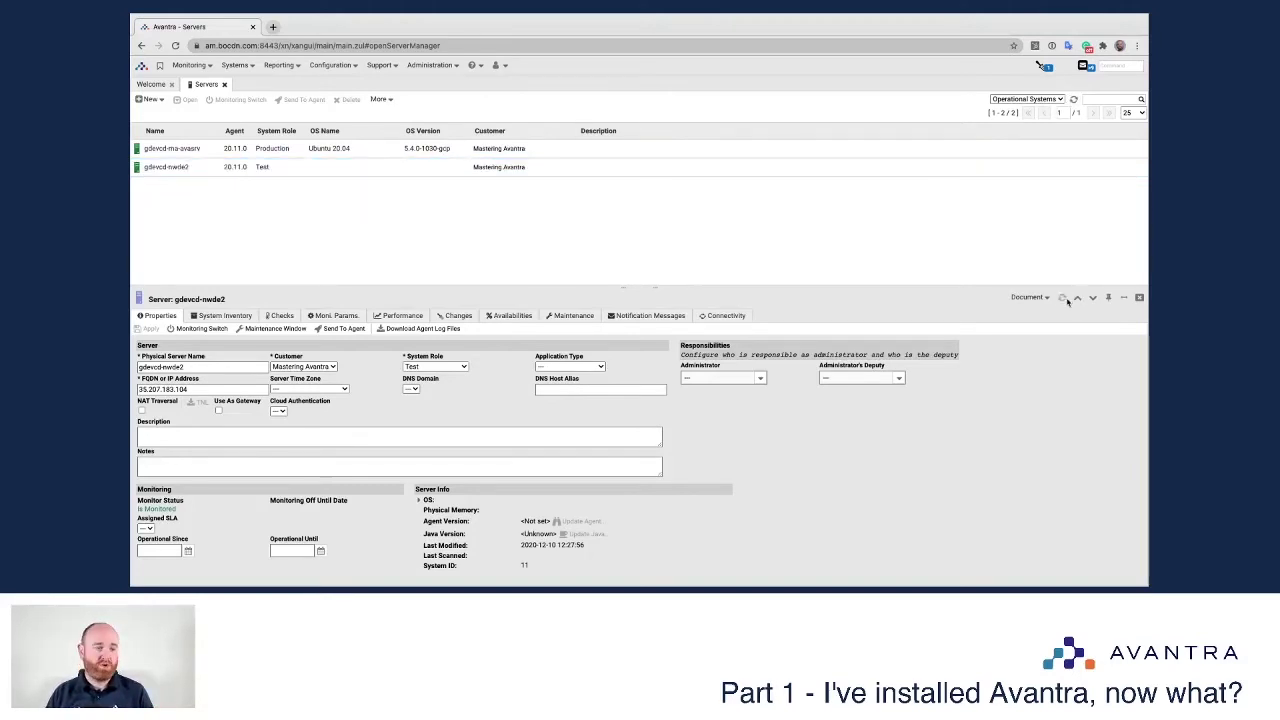
left_click(281, 315)
left_click(230, 402)
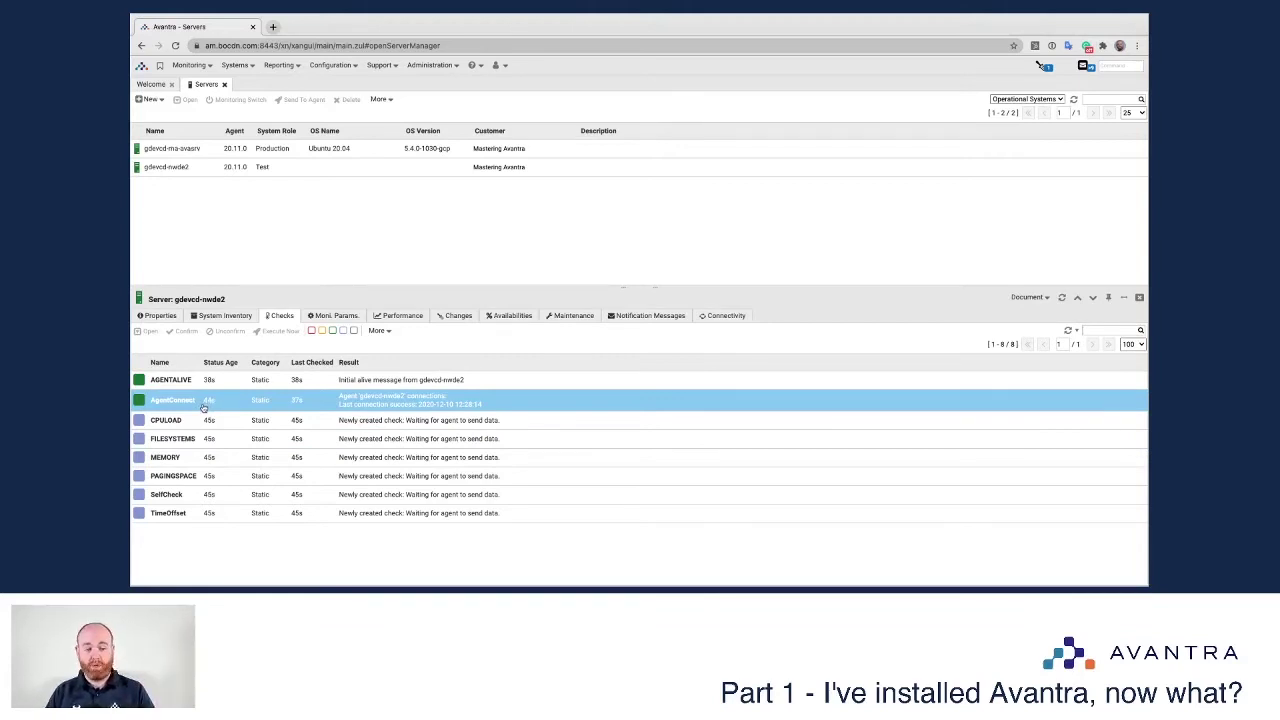
Step: Step through the AgentConnect, AGENTALIVE, CPULOAD, MEMORY and PAGINGSPACE check rows
left_click(258, 397)
left_click(258, 385)
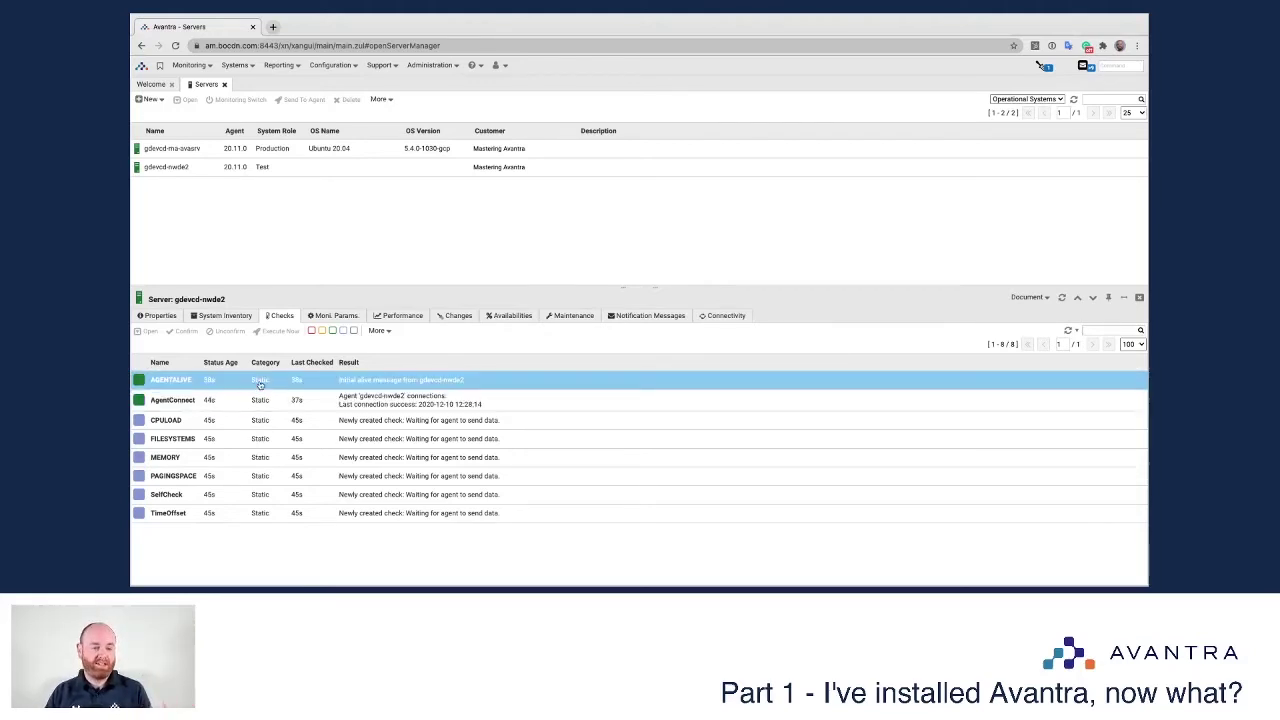
left_click(241, 399)
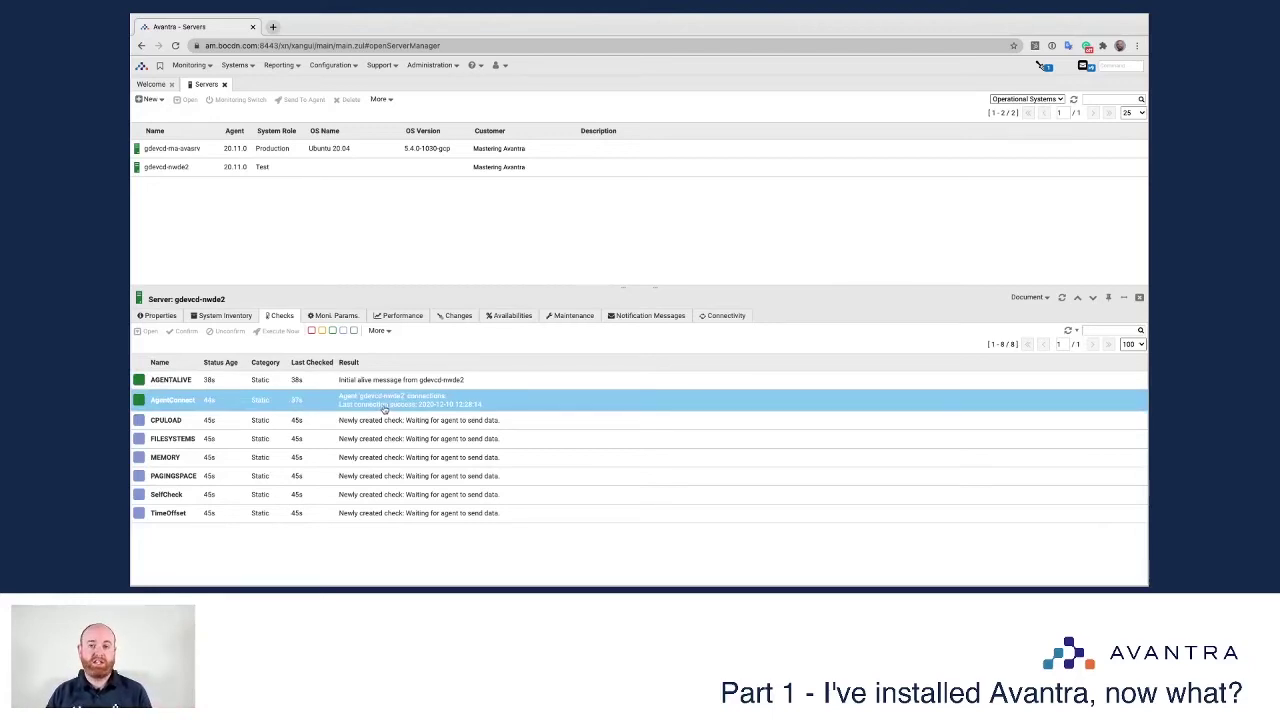
left_click(294, 424)
left_click(297, 457)
left_click(322, 477)
left_click(250, 439)
left_click(178, 422)
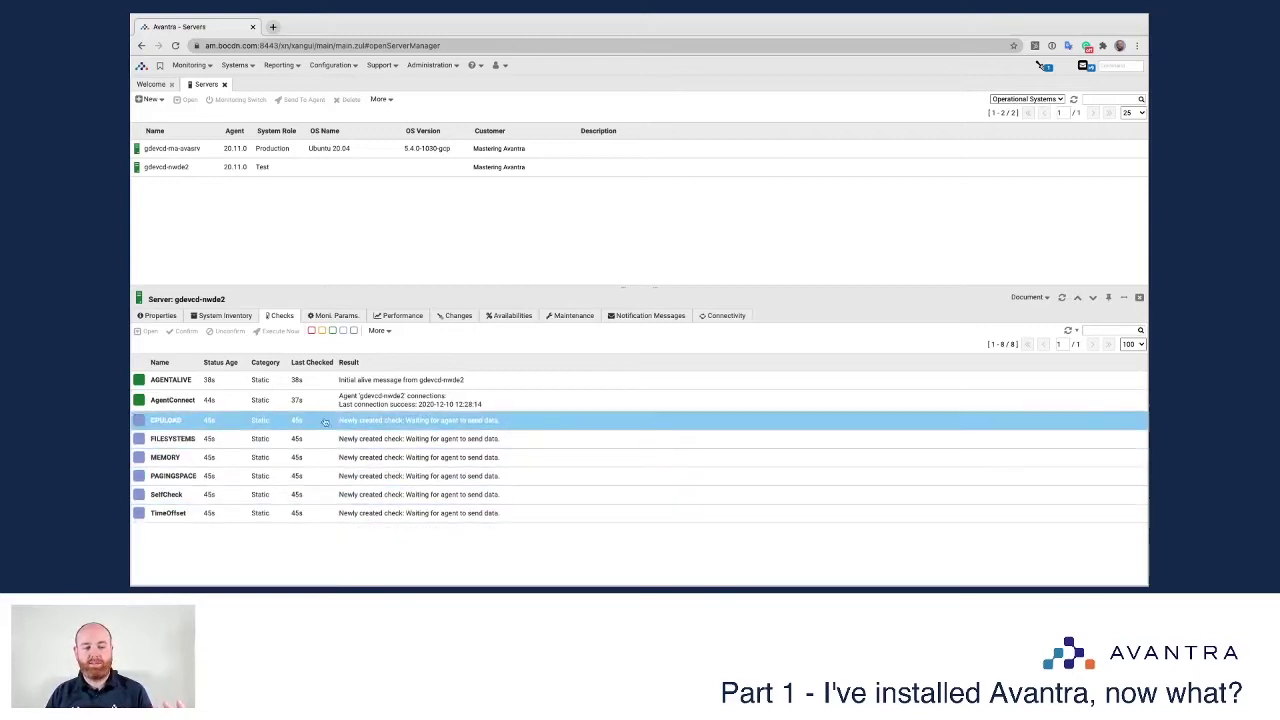
left_click(167, 442)
left_click(165, 460)
left_click(200, 476)
left_click(300, 458)
Step: Refresh the checks list repeatedly until all checks report results
left_click(1068, 330)
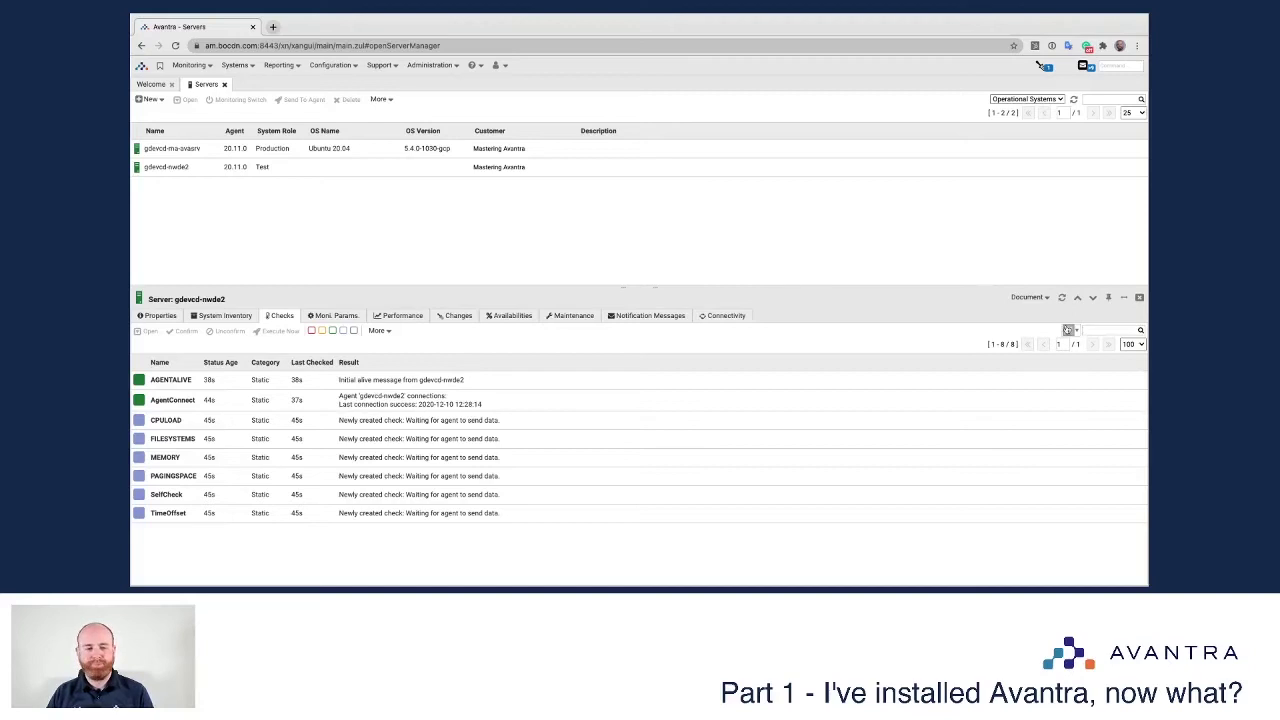
left_click(1068, 330)
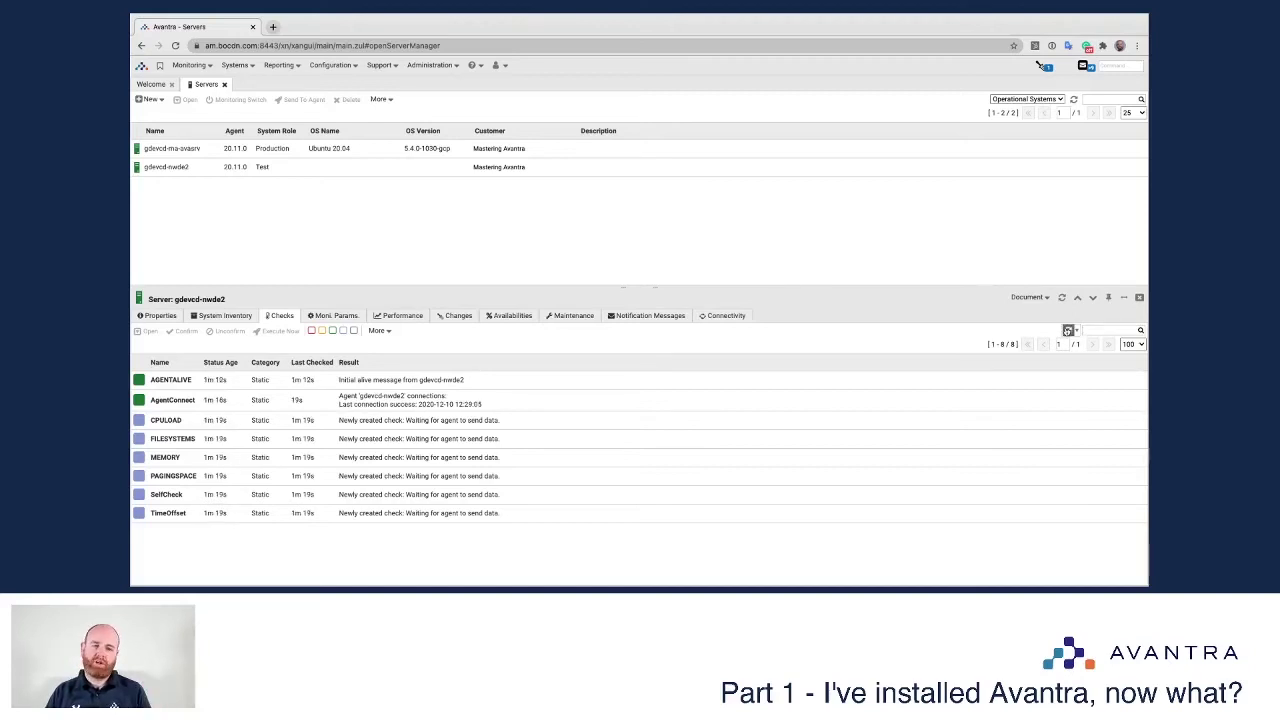
left_click(1068, 330)
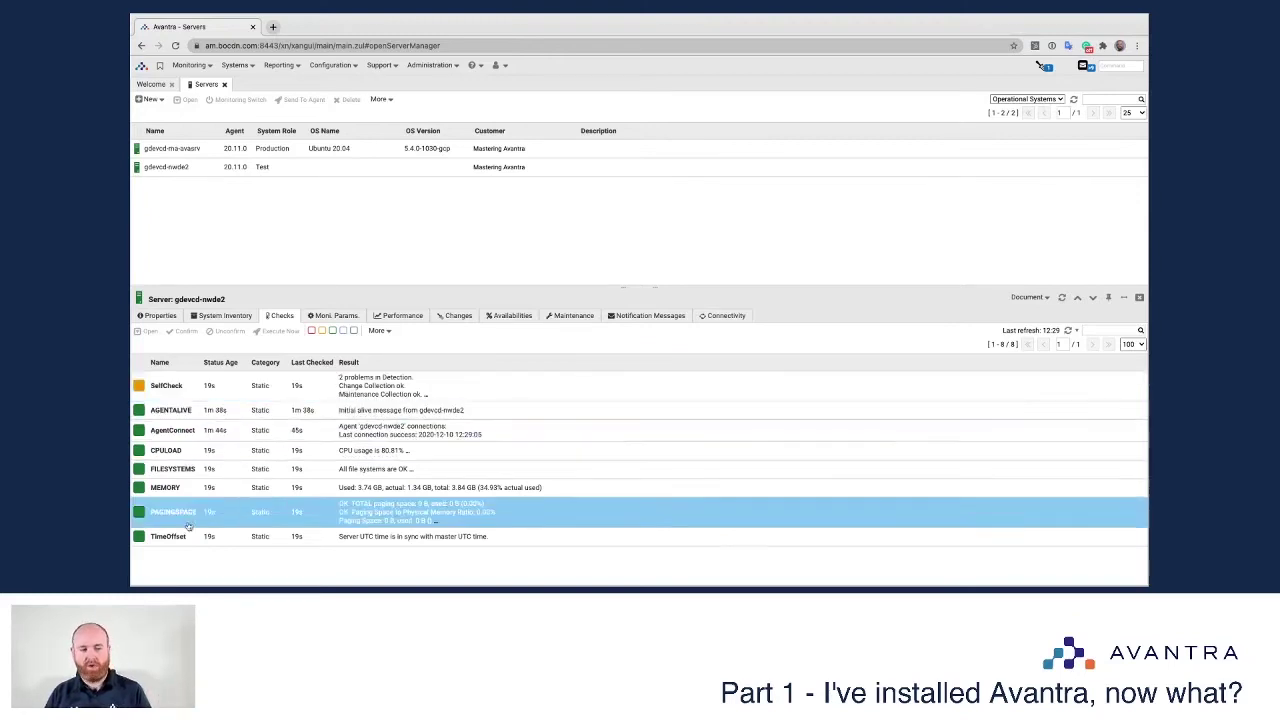
Step: Review SelfCheck's detection-problem warnings, then close the gdevcd-nwde2 detail panel
double_click(188, 394)
scroll(327, 455, "down", 2)
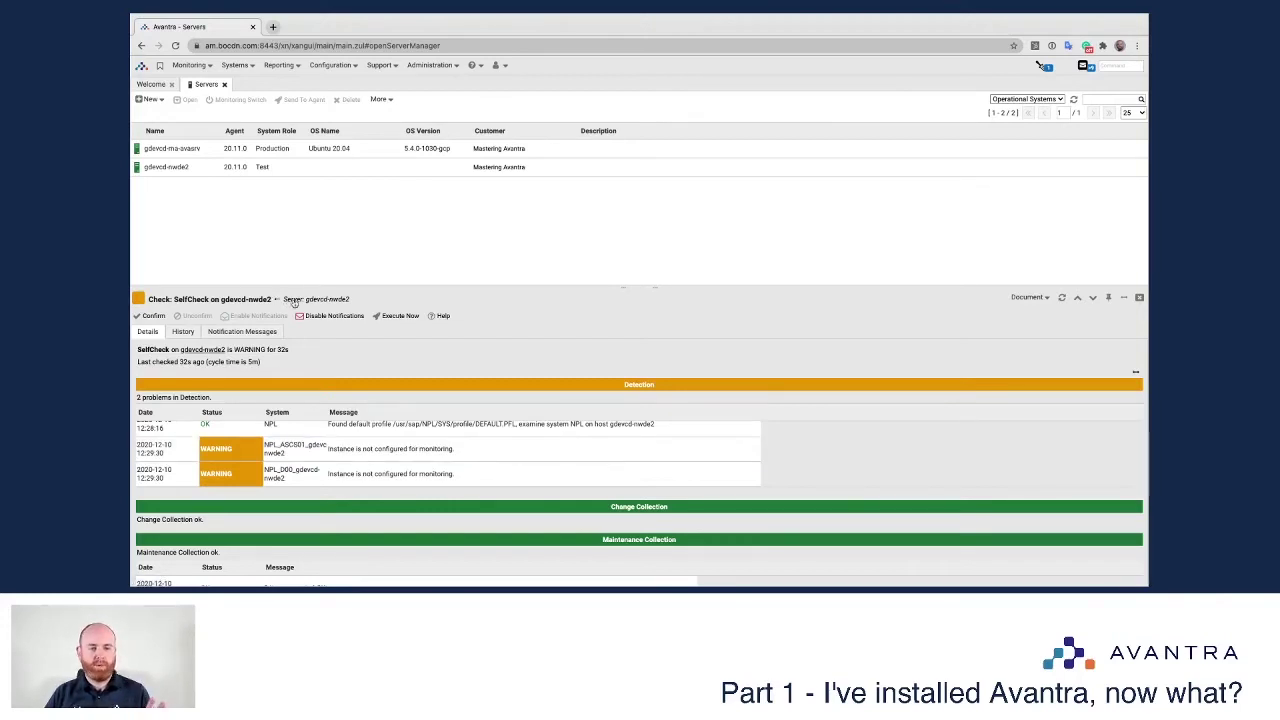
left_click(294, 301)
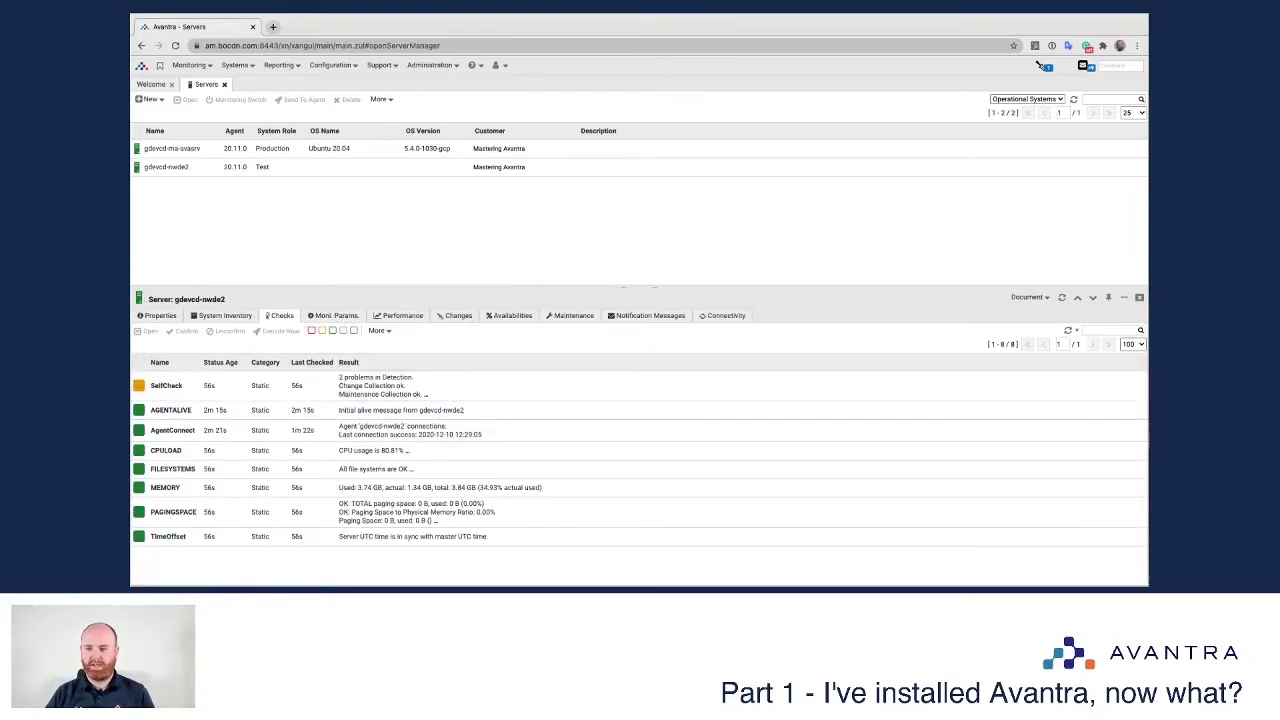
left_click(1139, 297)
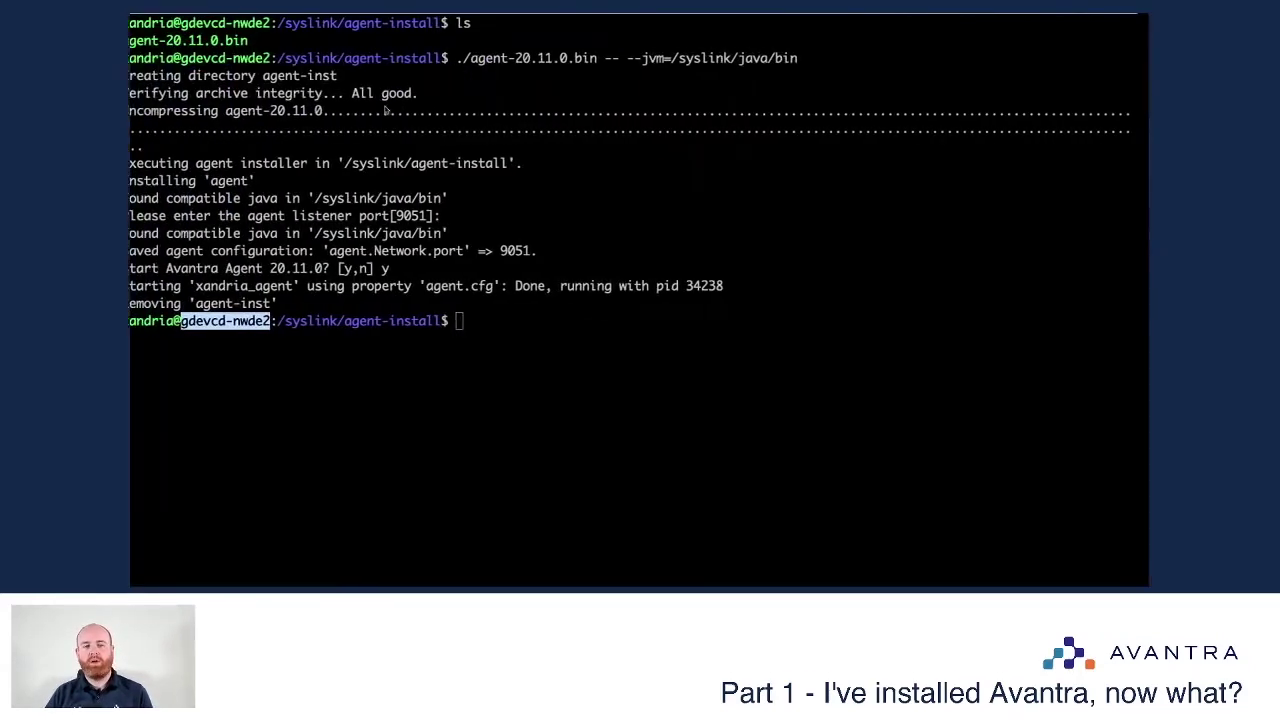
Step: Log on to NPL via the node2 connection in client 001 with the administrator credentials
key("ctrl+Left")
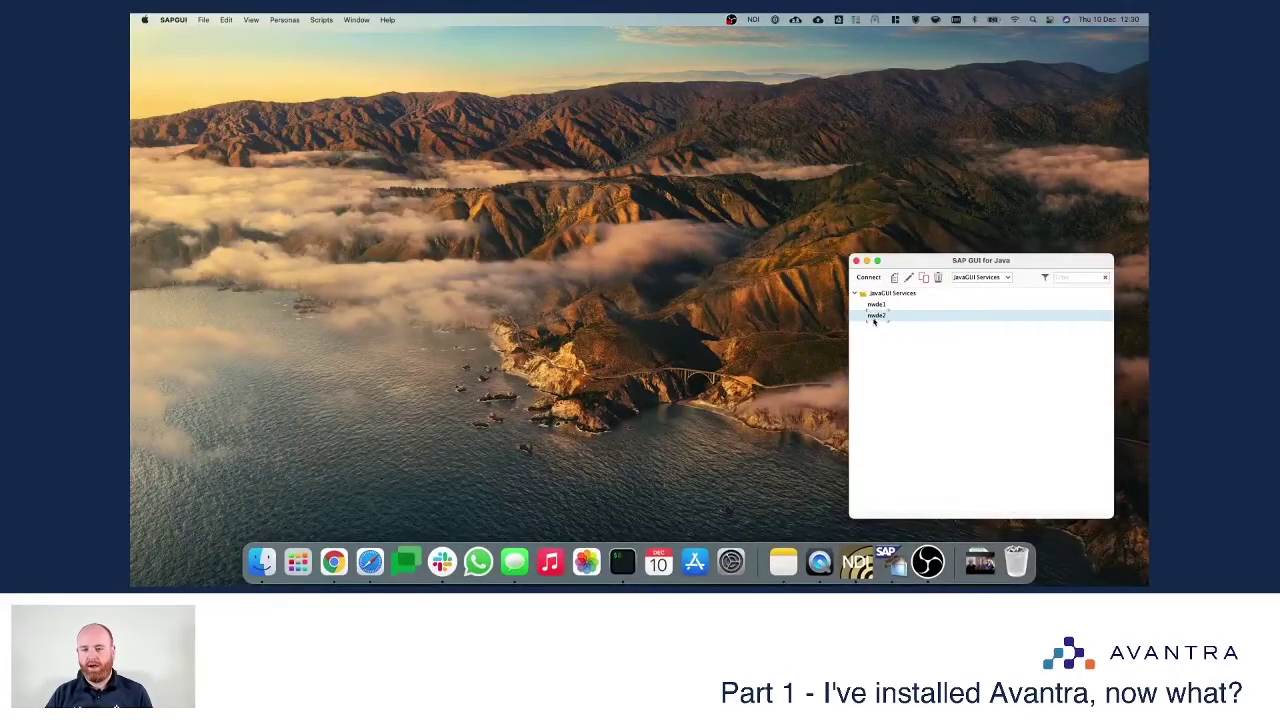
right_click(878, 318)
left_click(900, 322)
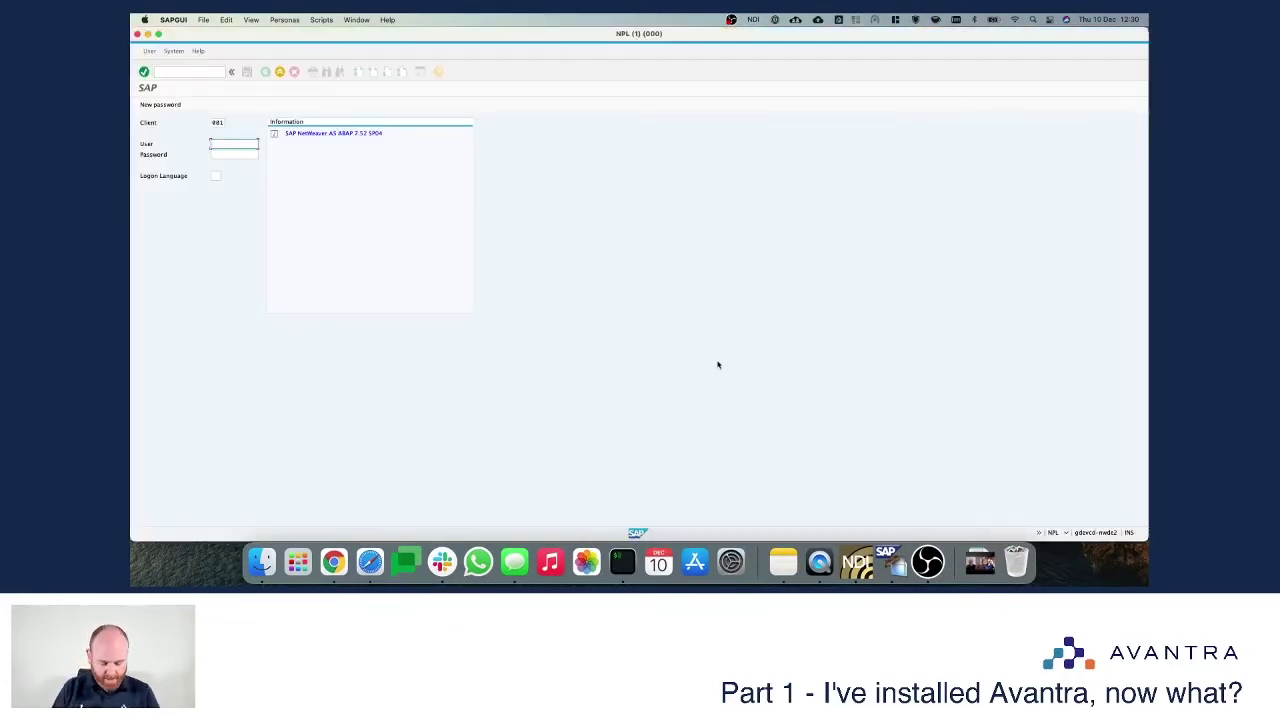
type("admin")
key("Tab")
type("•••••••••••")
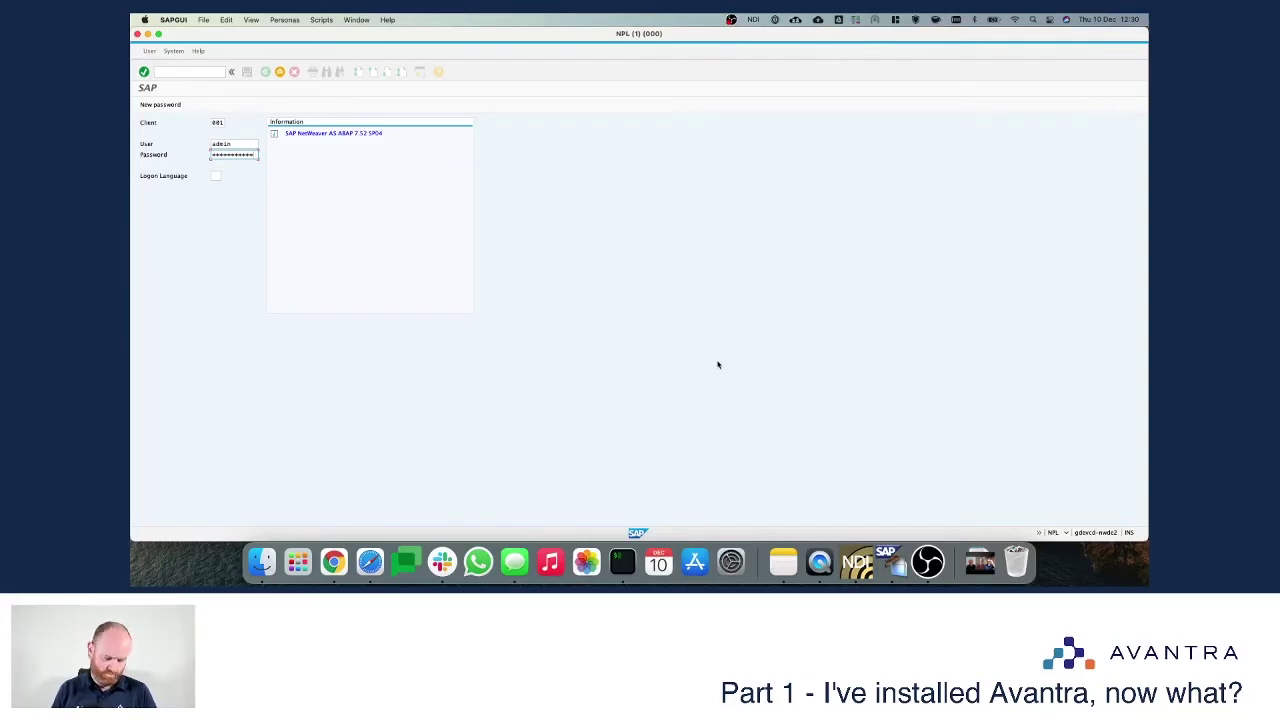
key("Return")
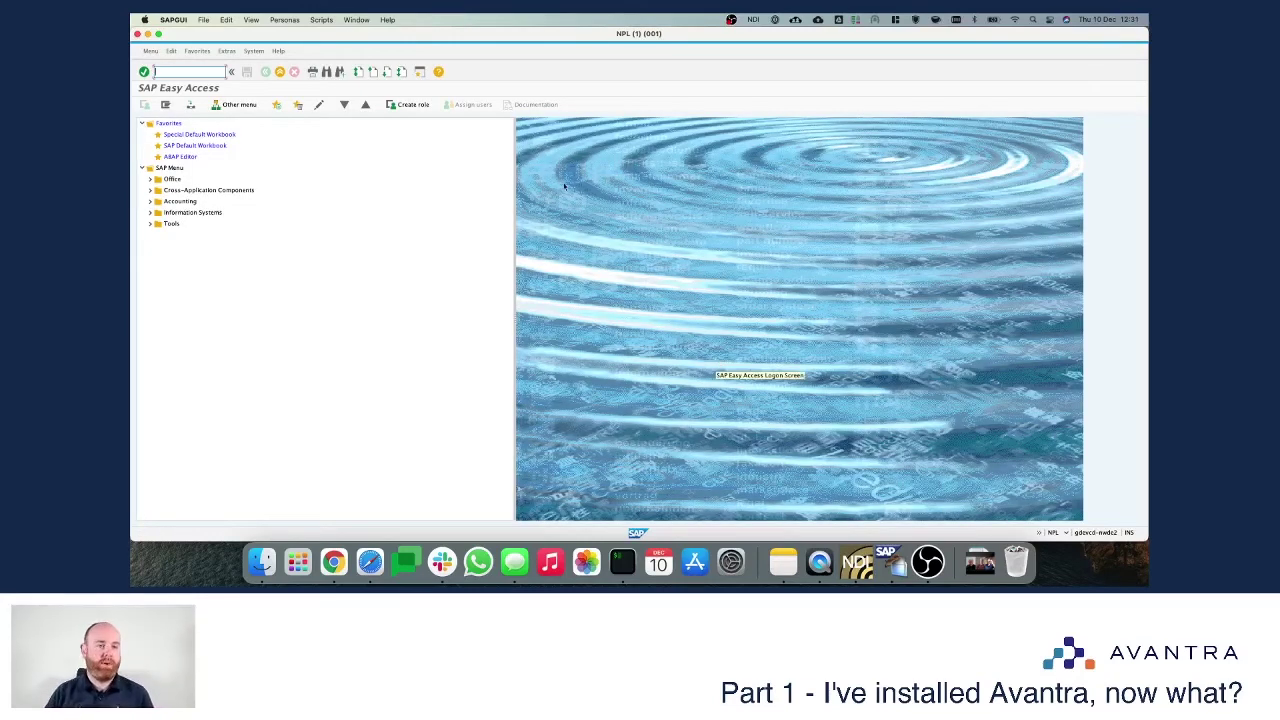
left_click(250, 51)
left_click(278, 176)
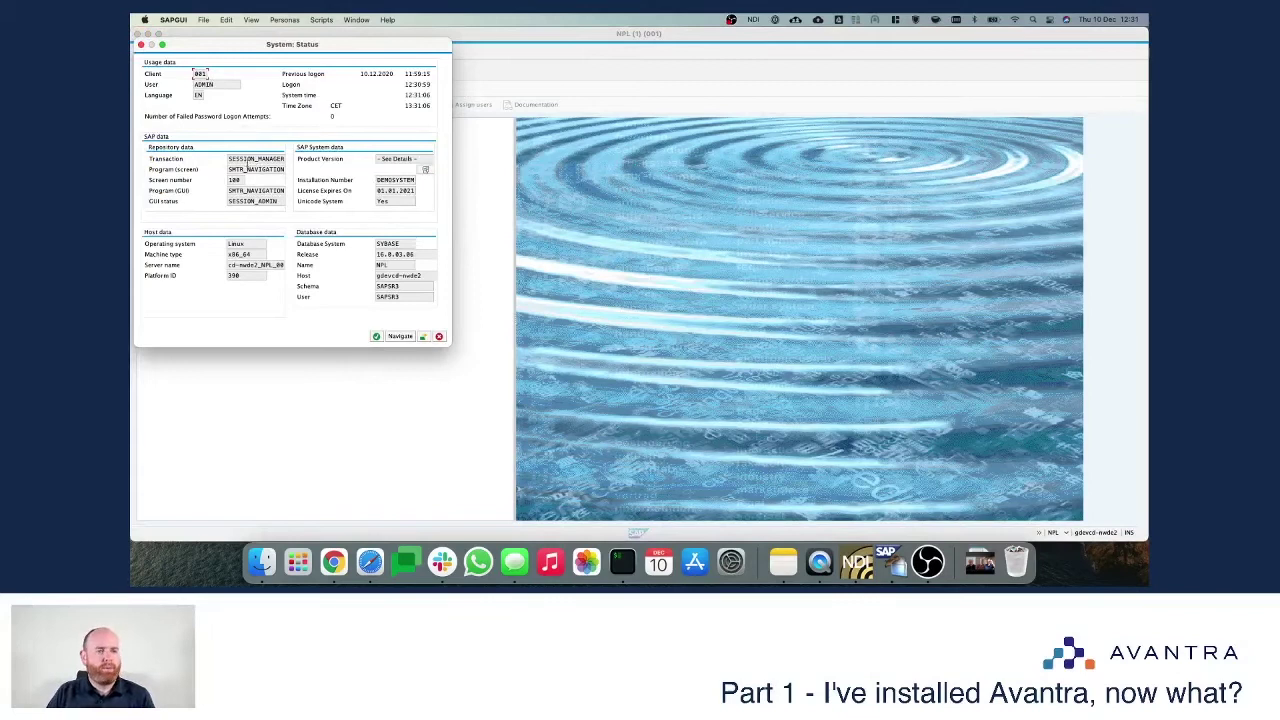
left_click_drag(384, 180, 414, 180)
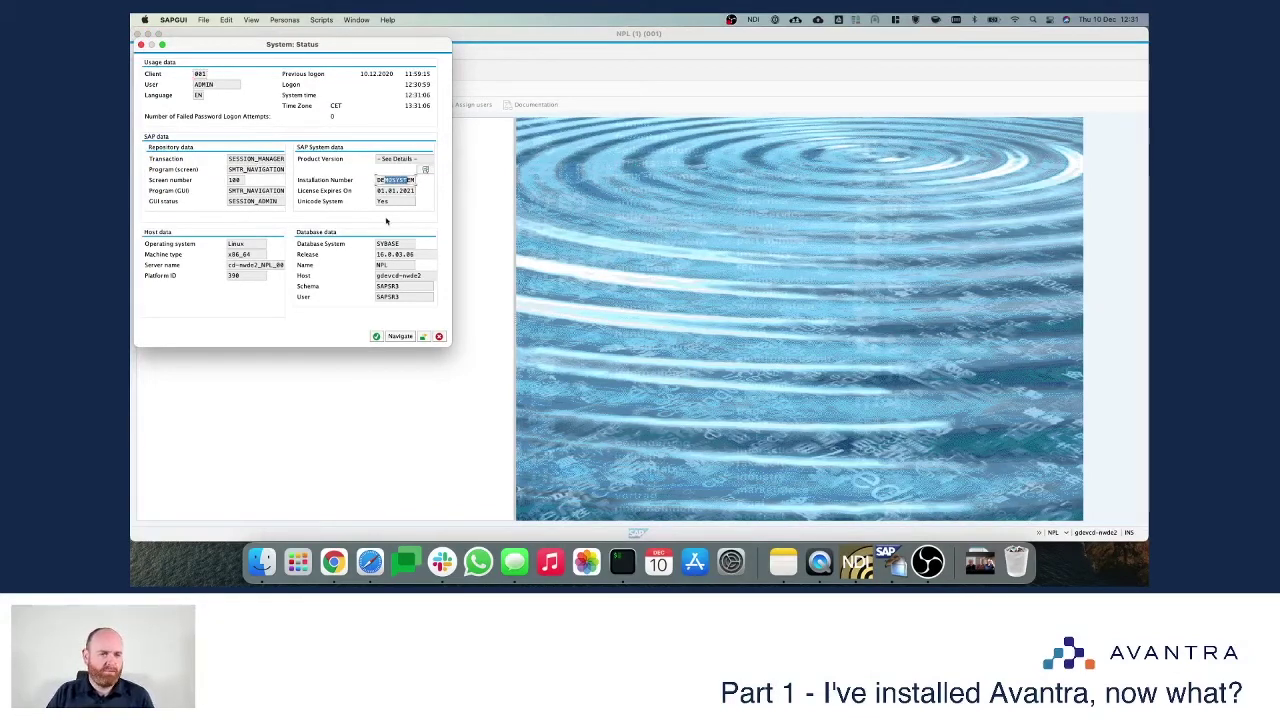
mouse_move(378, 254)
left_mouse_down()
mouse_move(389, 255)
mouse_move(373, 266)
mouse_move(412, 276)
mouse_move(375, 276)
left_mouse_up()
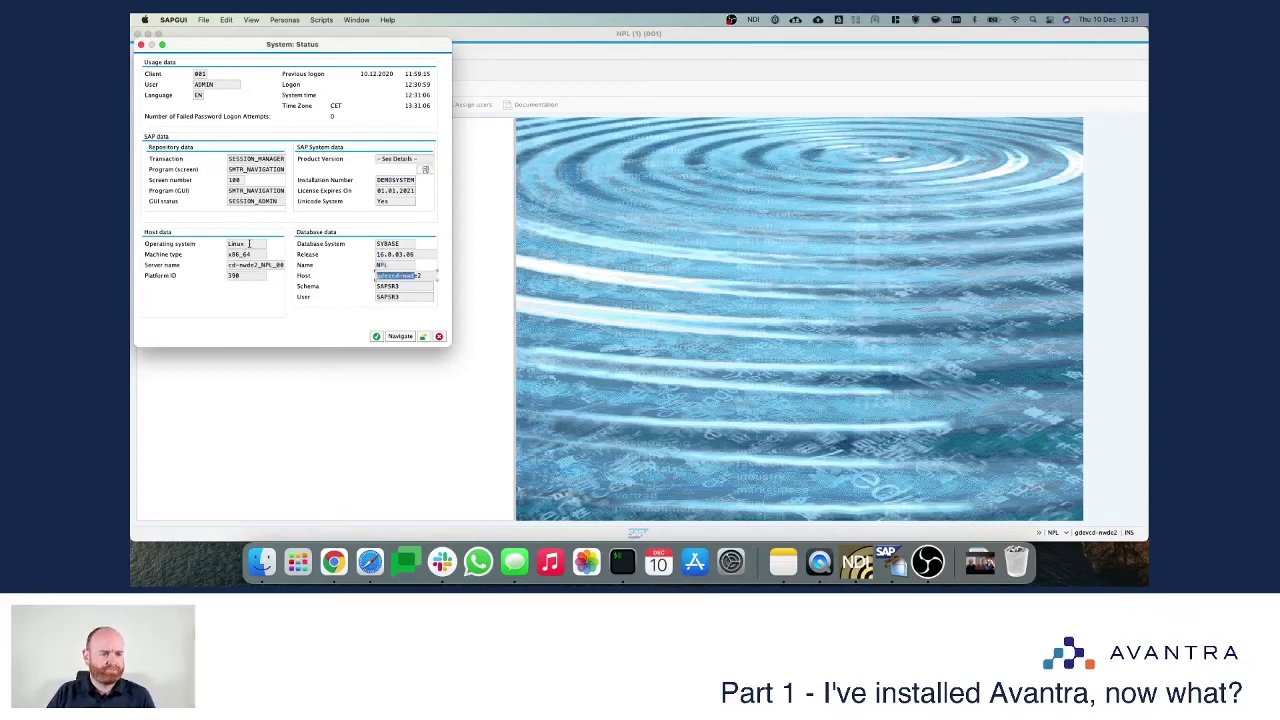
left_click(378, 158)
left_click_drag(226, 117, 245, 120)
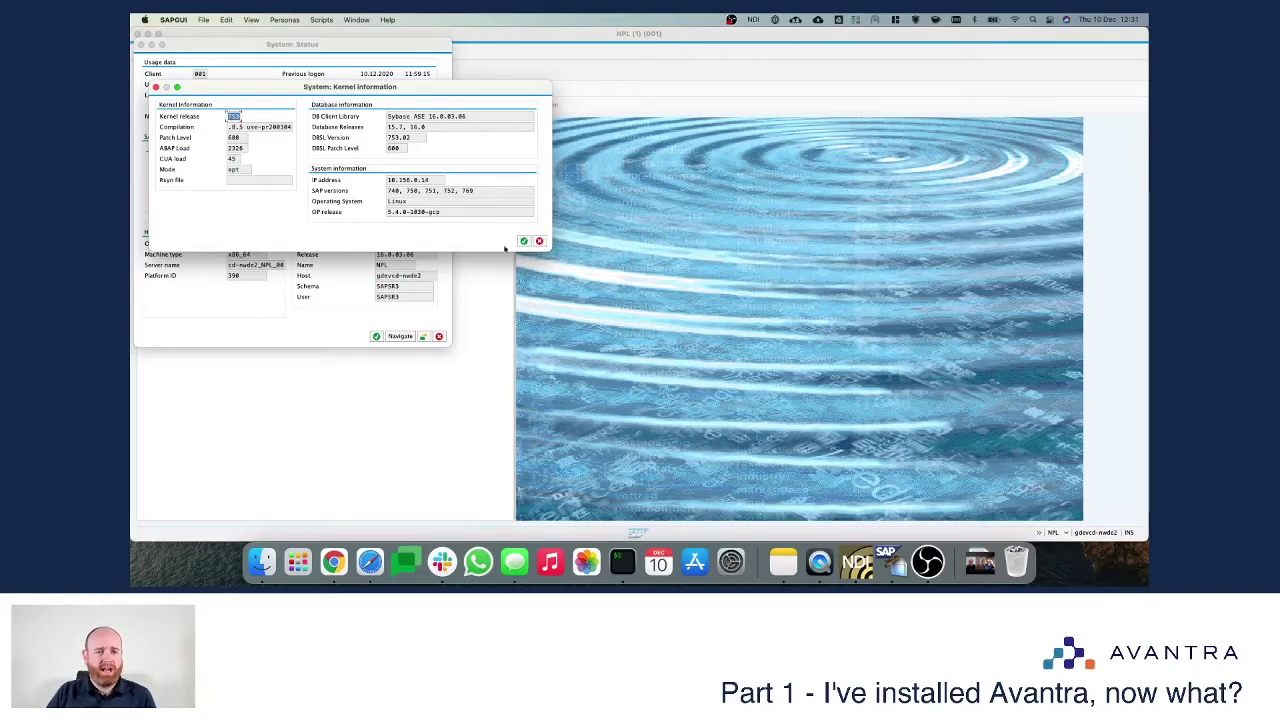
left_click(523, 242)
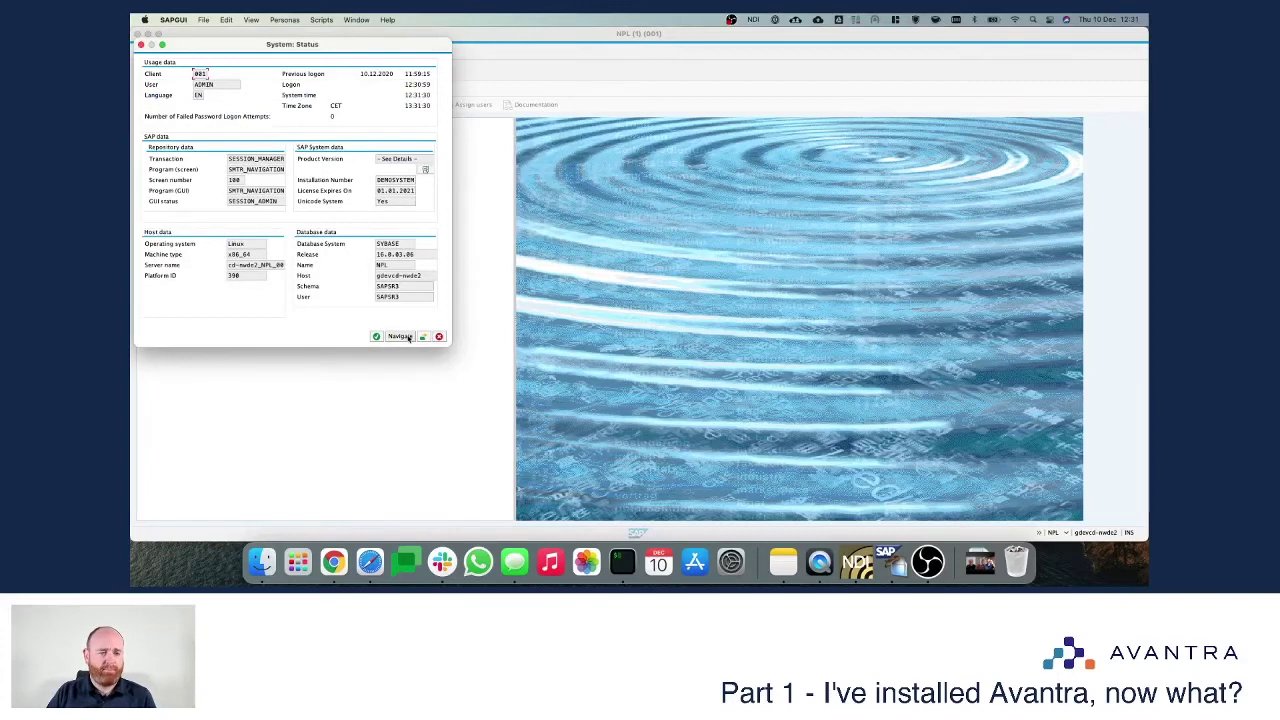
left_click(401, 336)
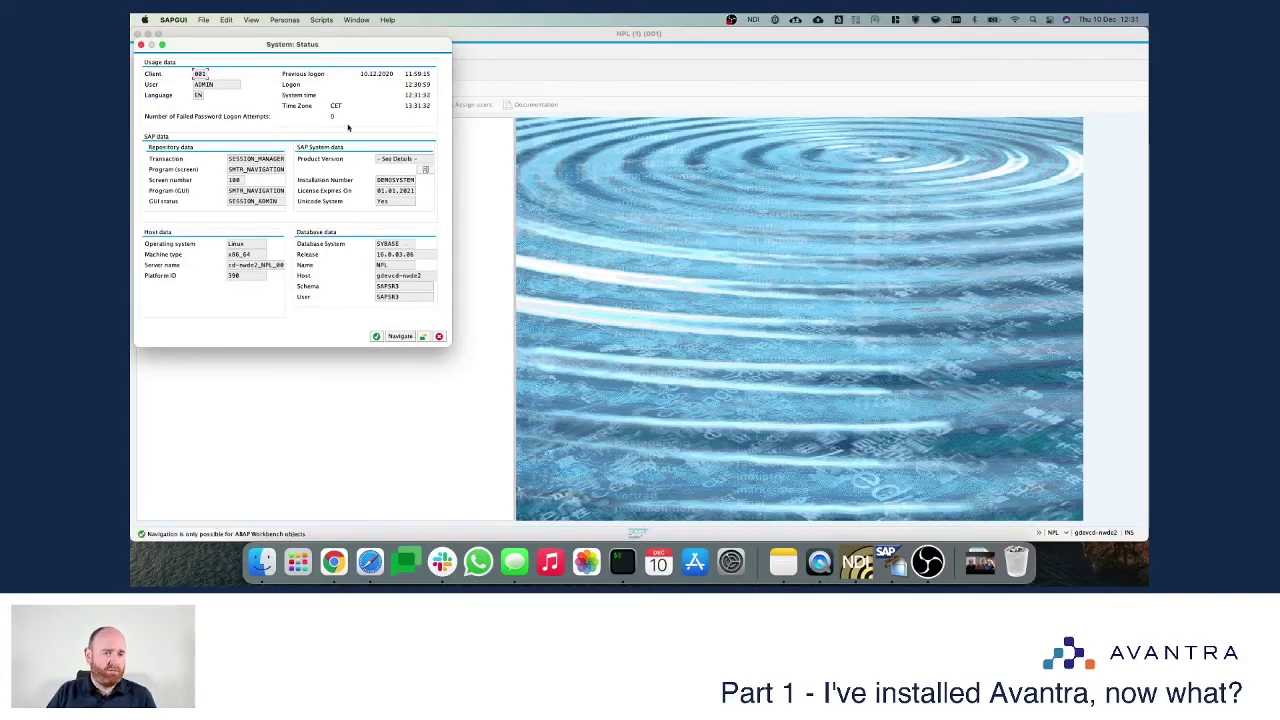
left_click(425, 170)
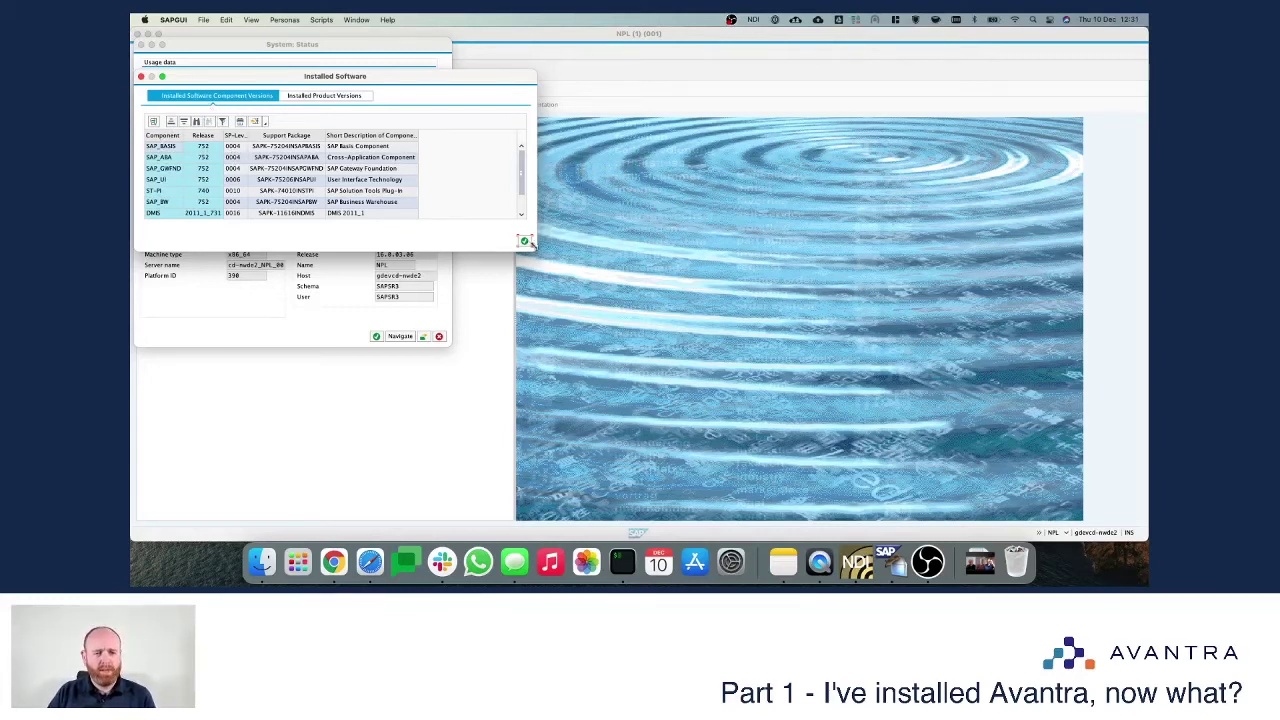
left_click(524, 241)
left_click(376, 336)
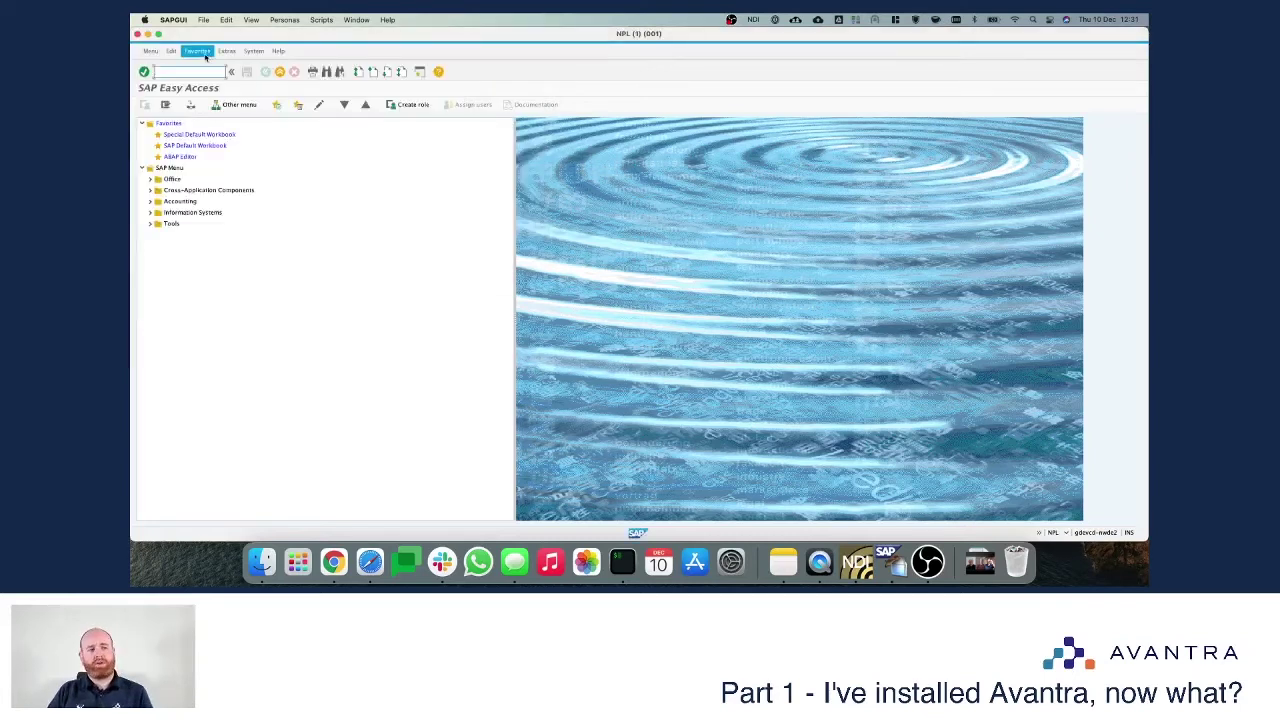
Step: Check NPL's STMS import queue for the two Avantra transports, then run /nse80 for /SYSLINK/XANDRIA
type("/nst")
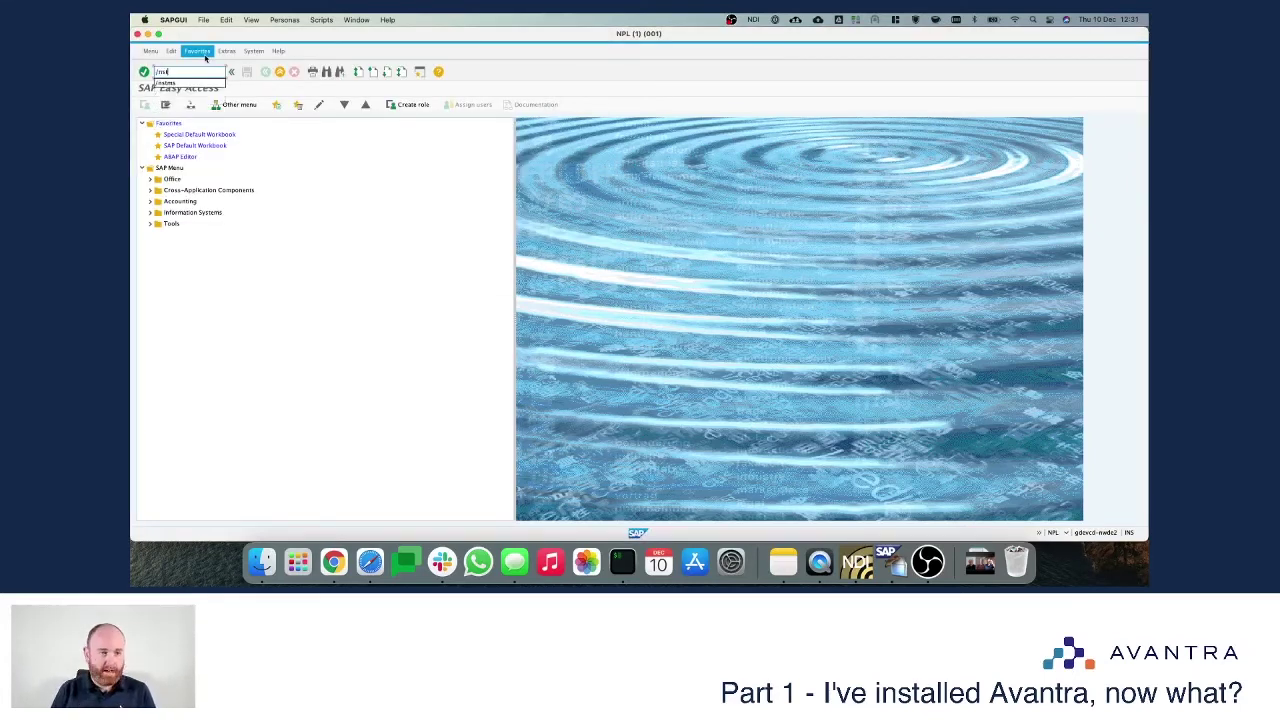
type("ms")
key("Return")
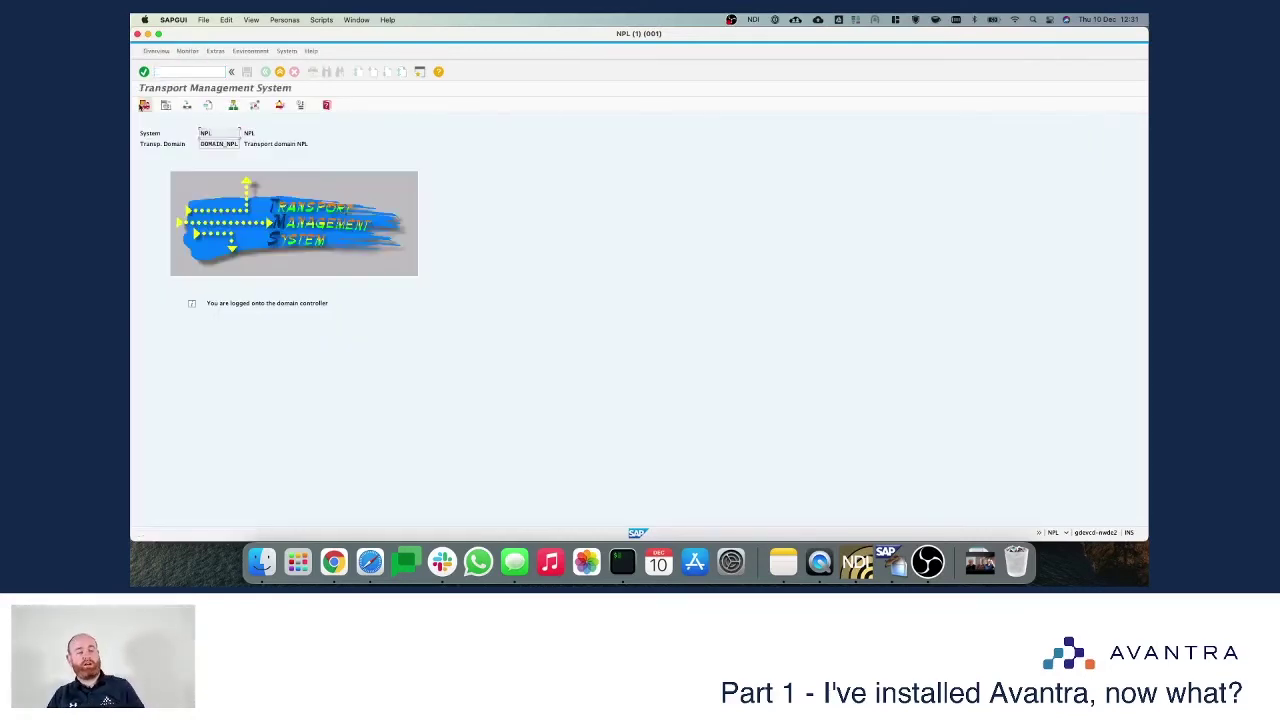
left_click(145, 106)
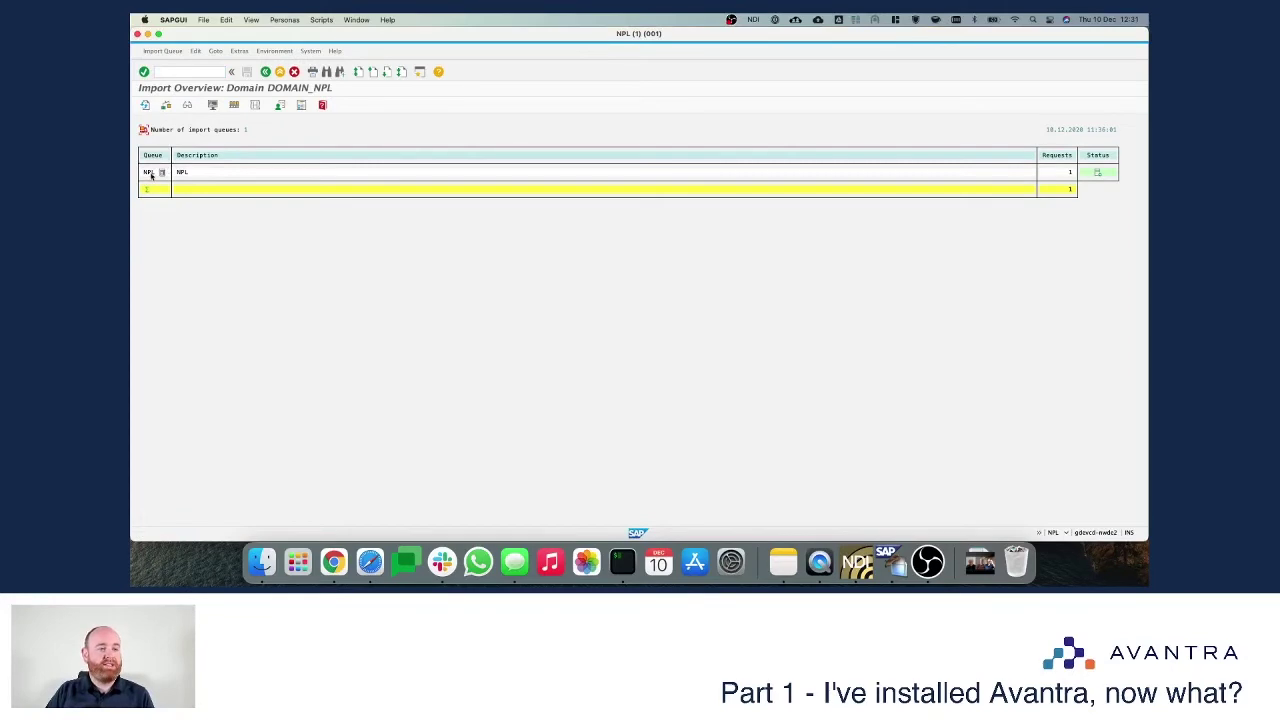
double_click(156, 174)
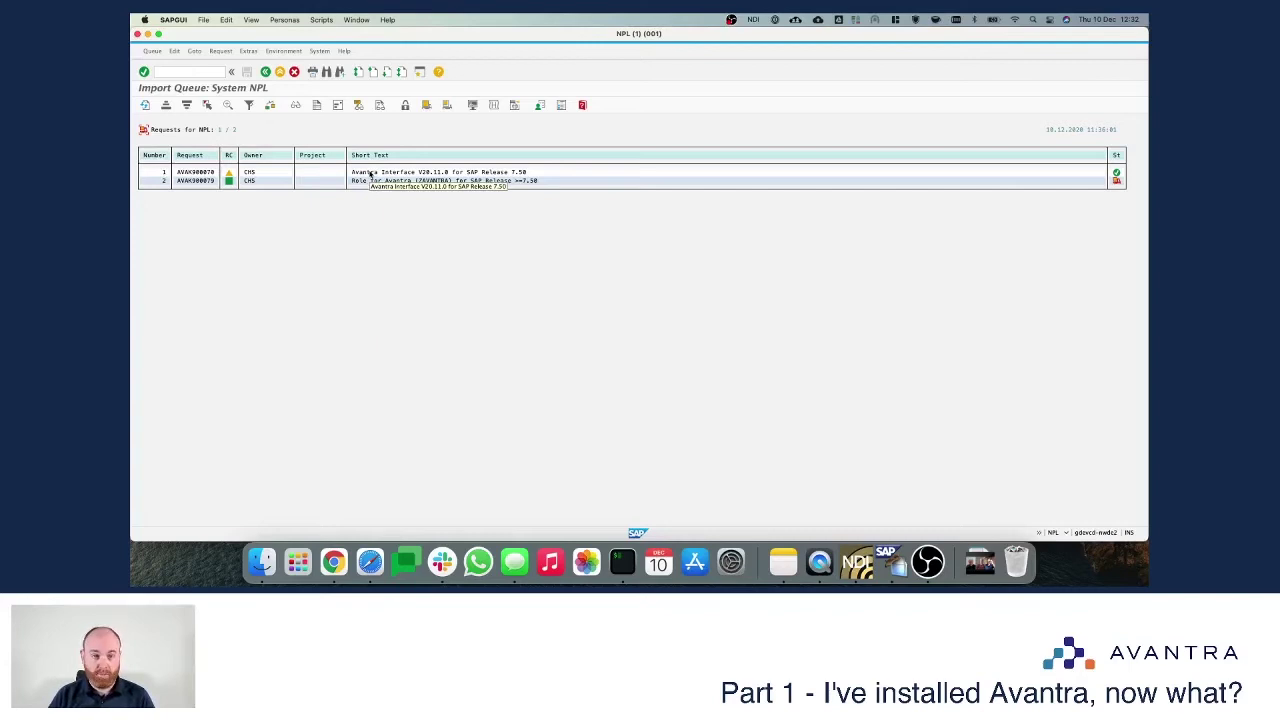
left_click(181, 70)
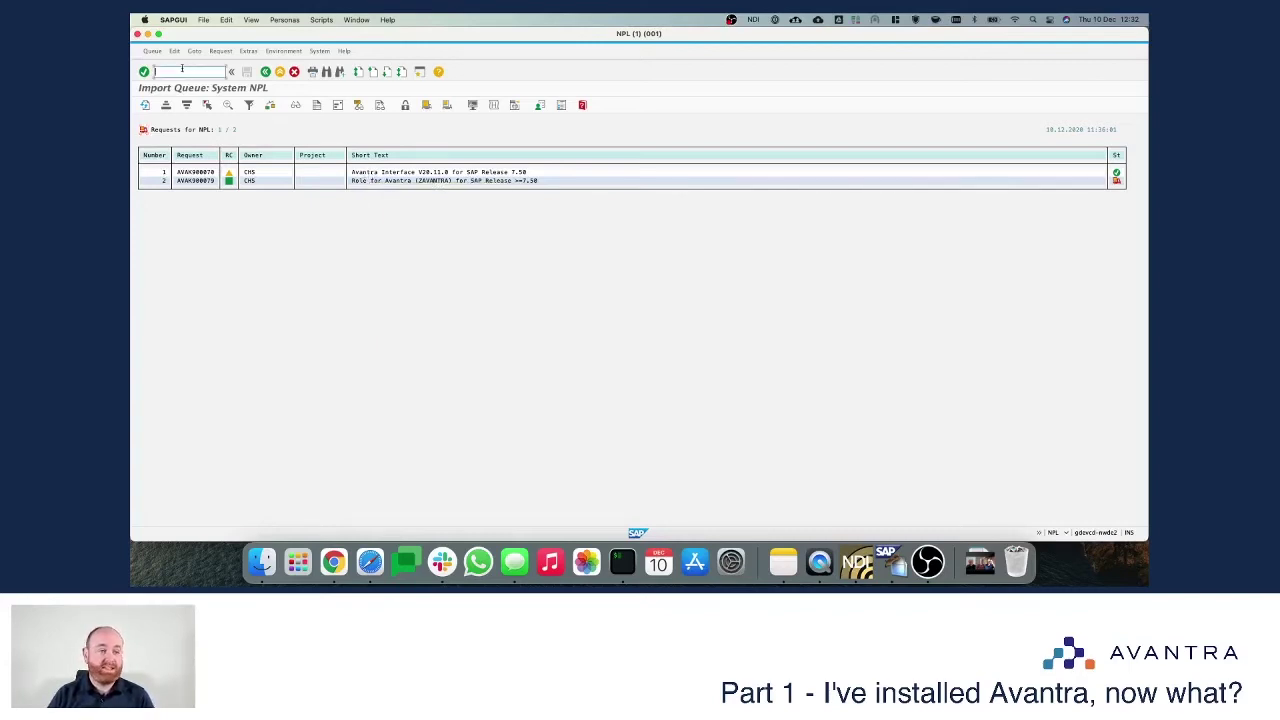
type("/nse80")
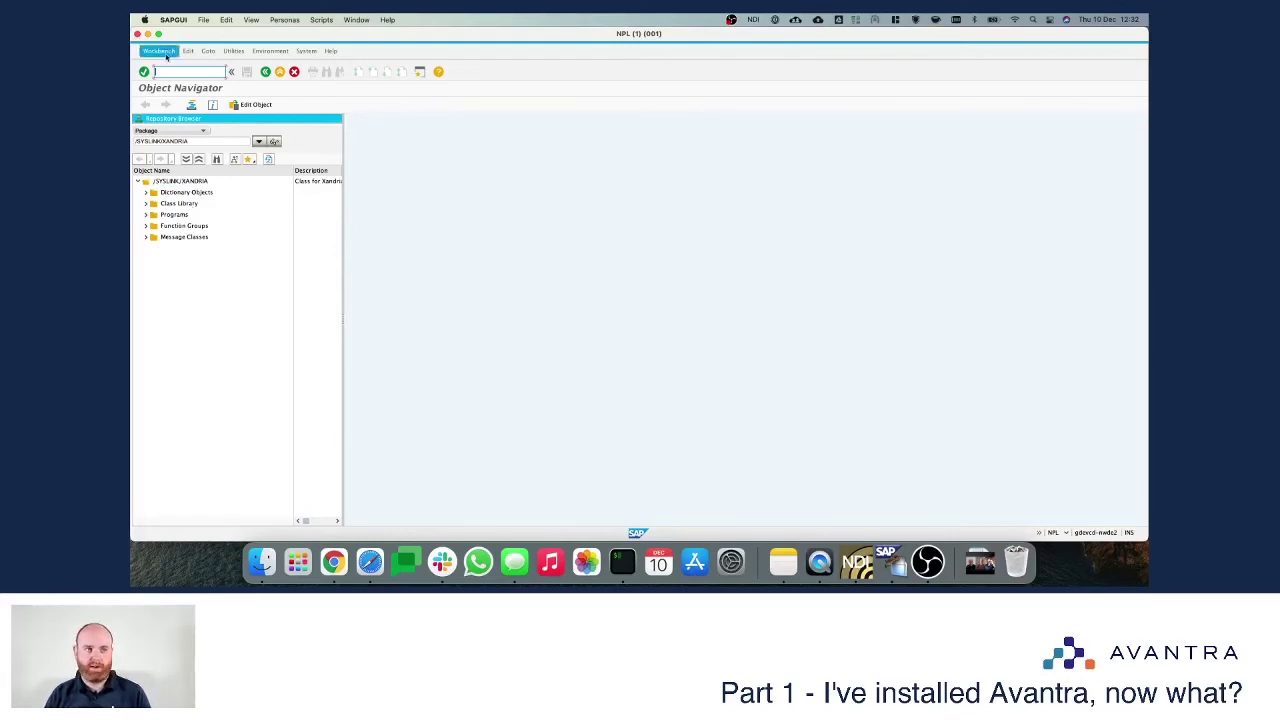
Step: Run /nsu01 to reach the User Maintenance initial screen with an empty User field
type("/n")
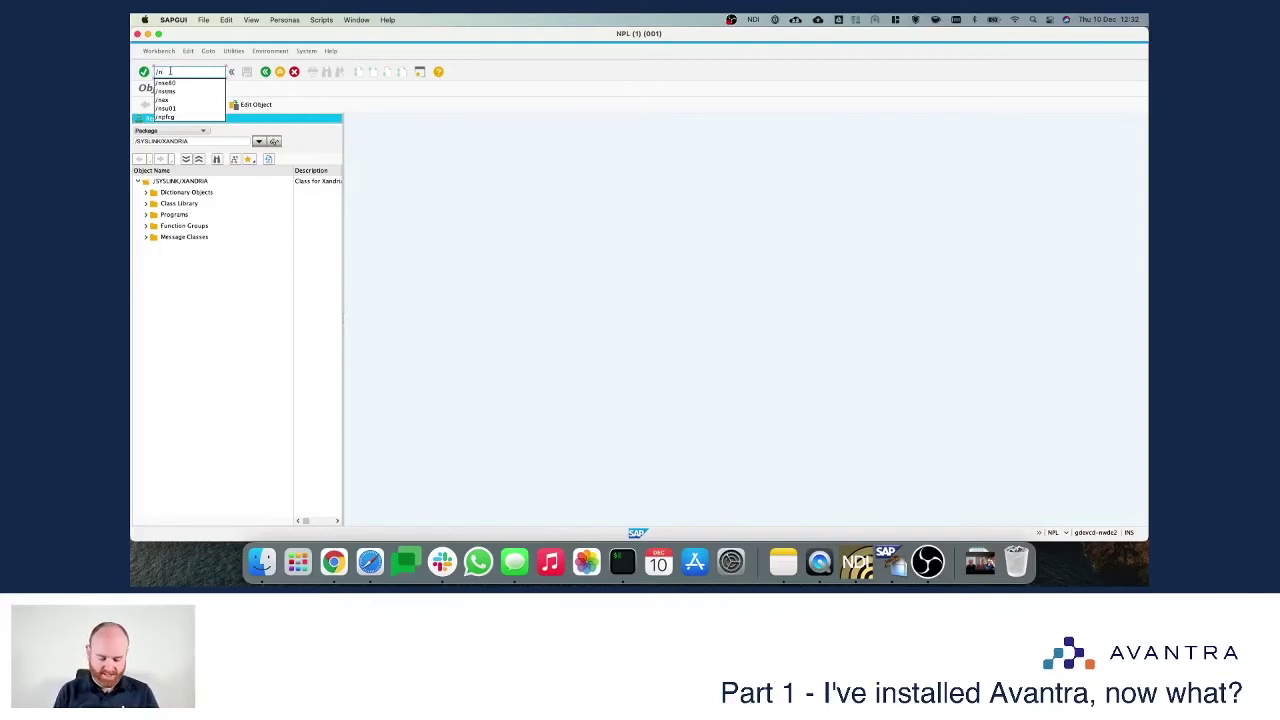
type("su01")
key("Return")
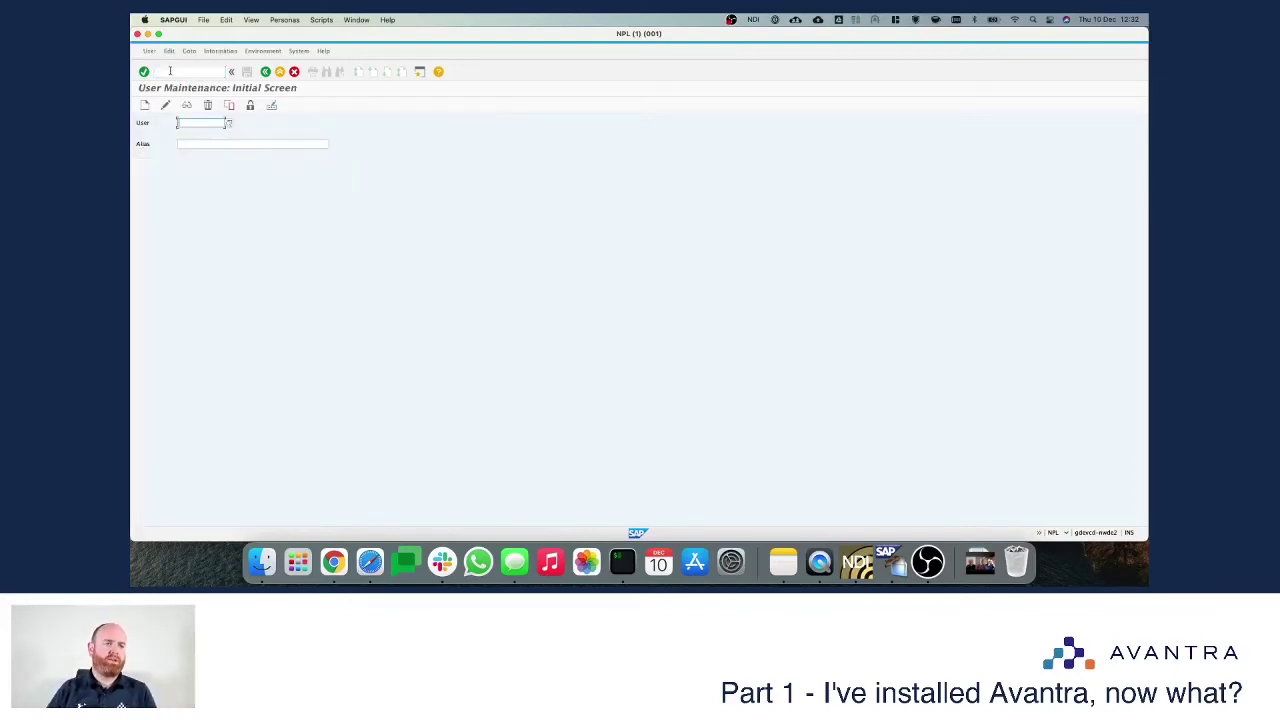
Step: Start creating user AVANTRA, answer the address data prompt, and enter last name Service User
type("avantra")
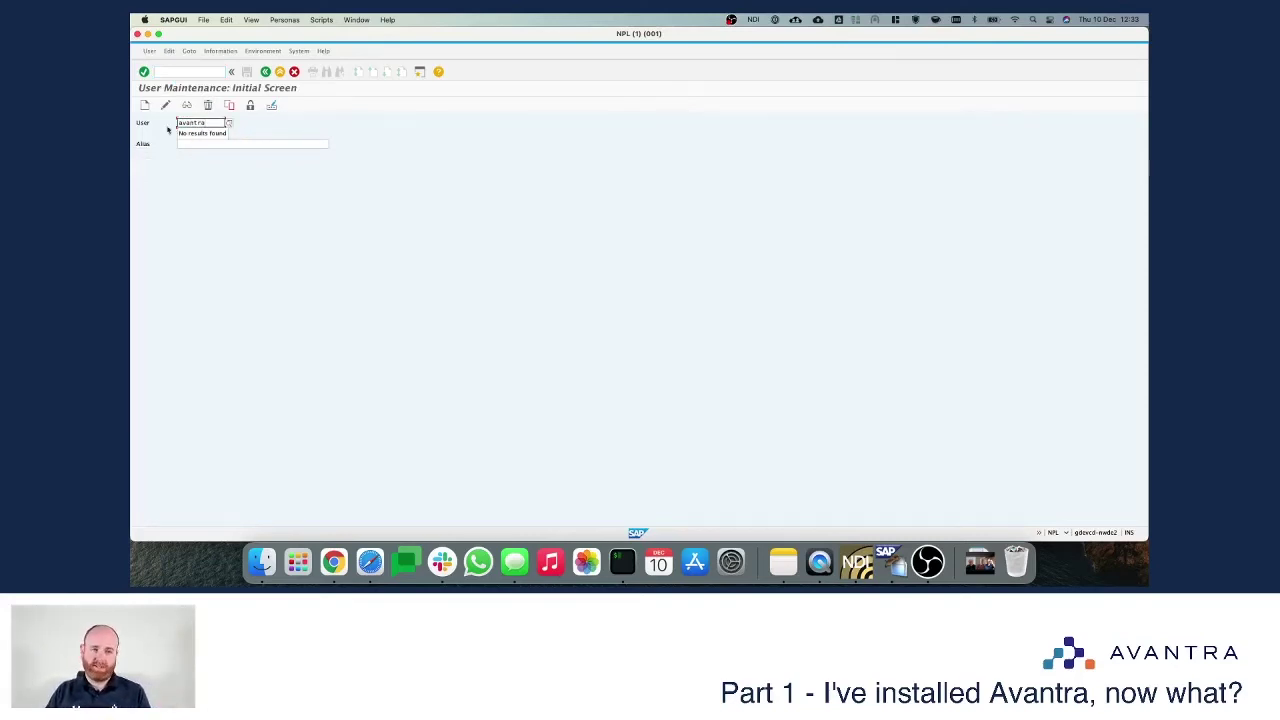
left_click(145, 106)
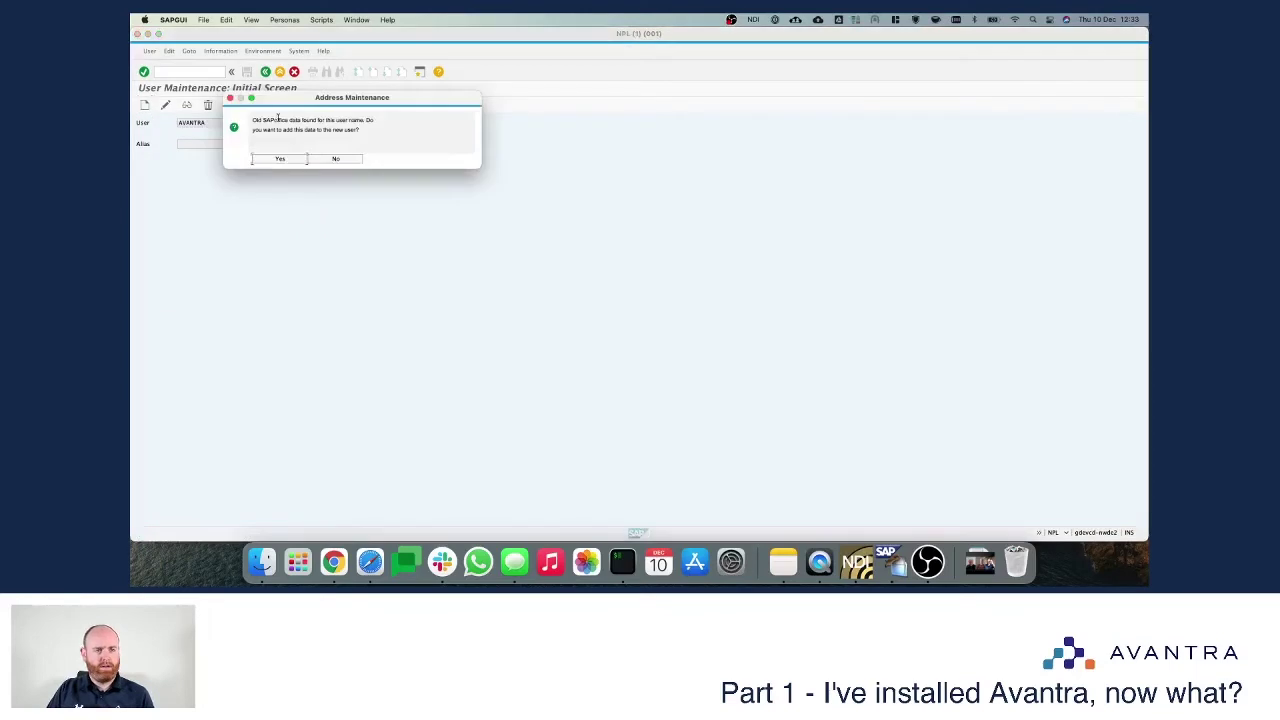
left_click_drag(254, 120, 329, 130)
left_click(328, 132)
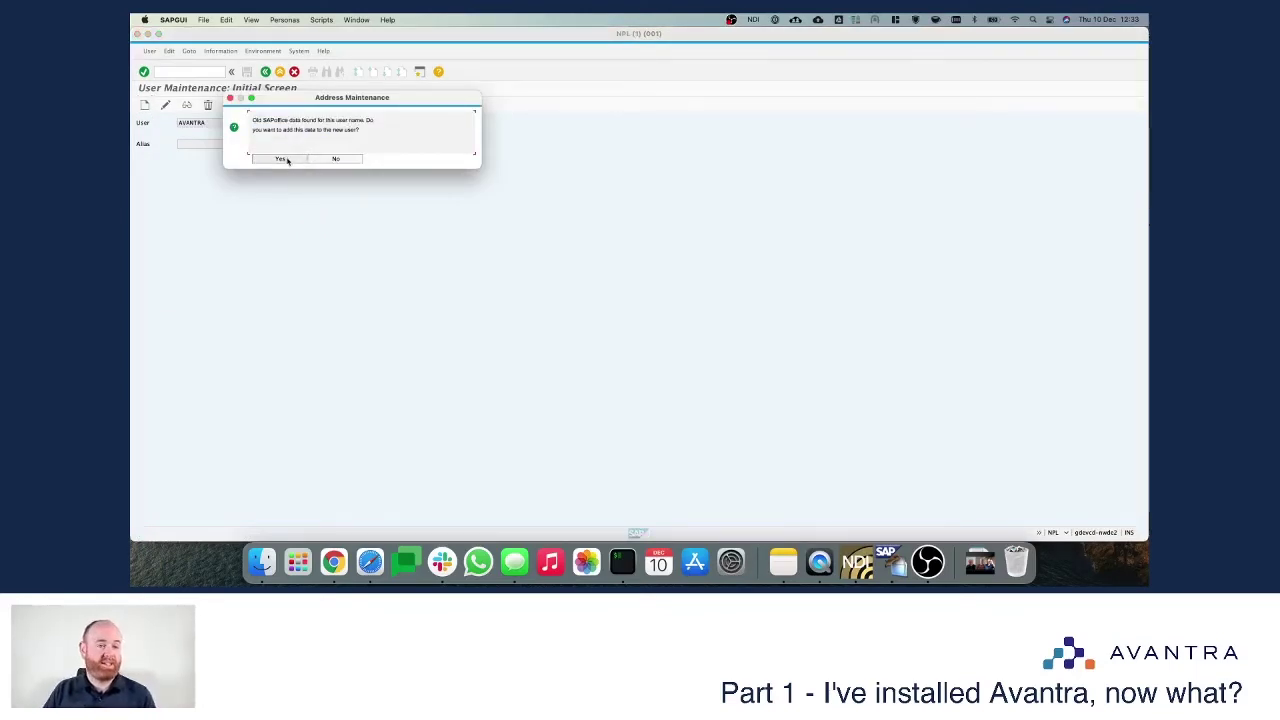
left_click(316, 160)
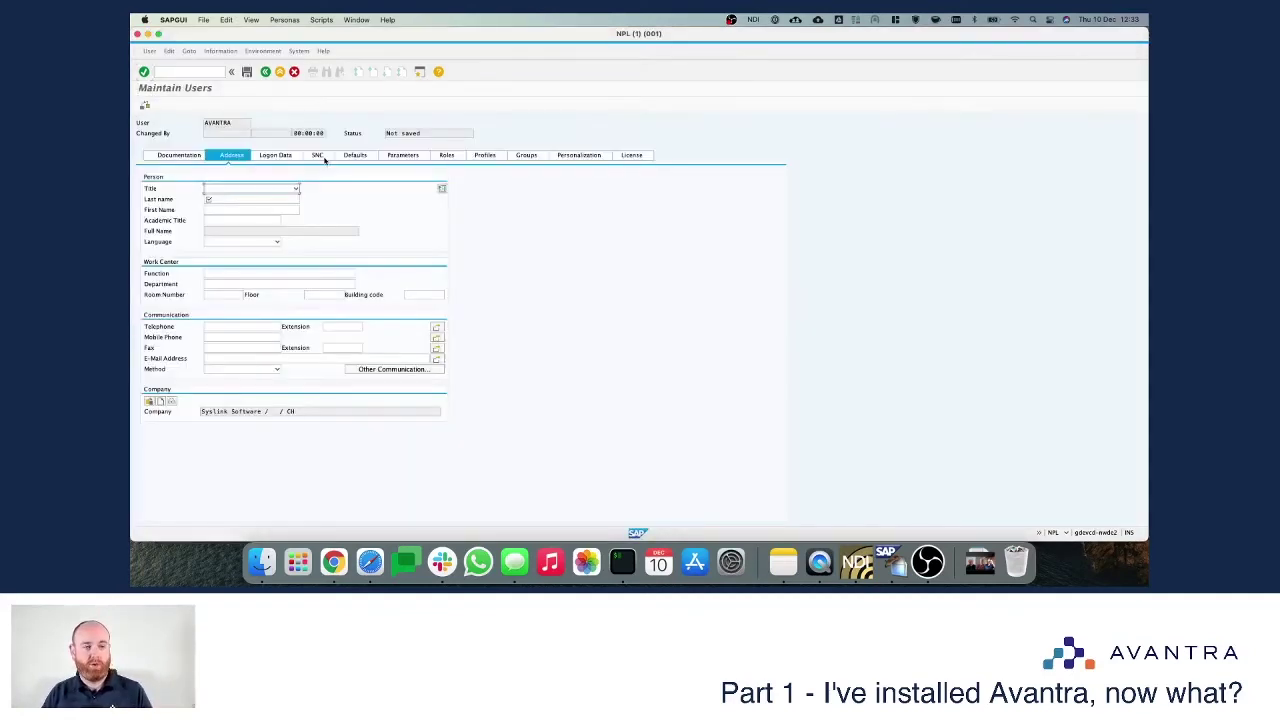
left_click(212, 198)
type("Ser")
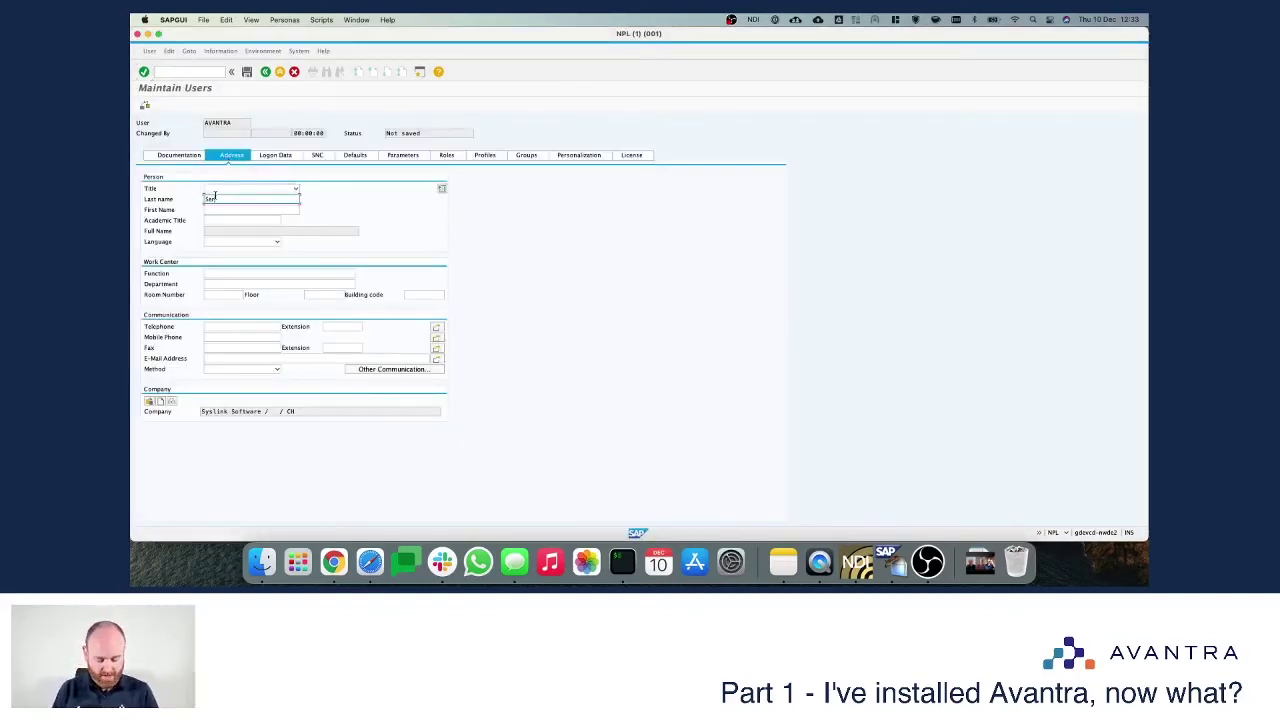
type("vice User")
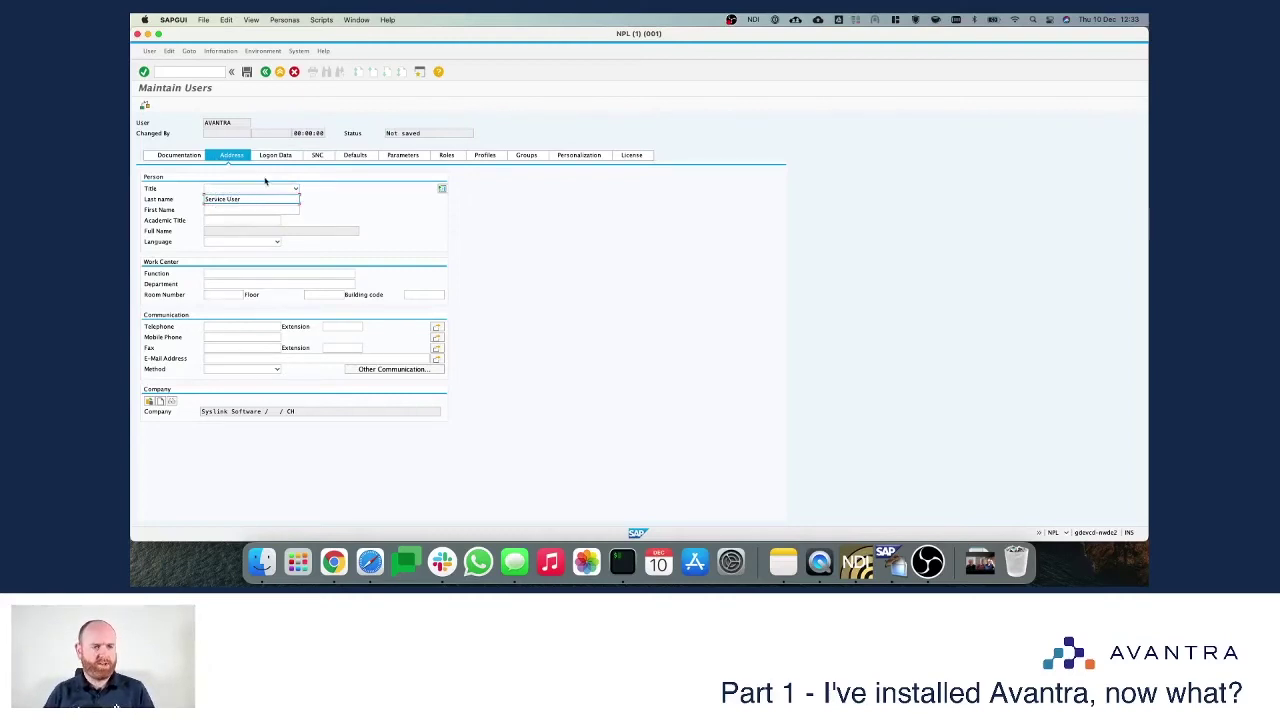
Step: Give AVANTRA an initial password on the Logon Data tab
left_click(277, 155)
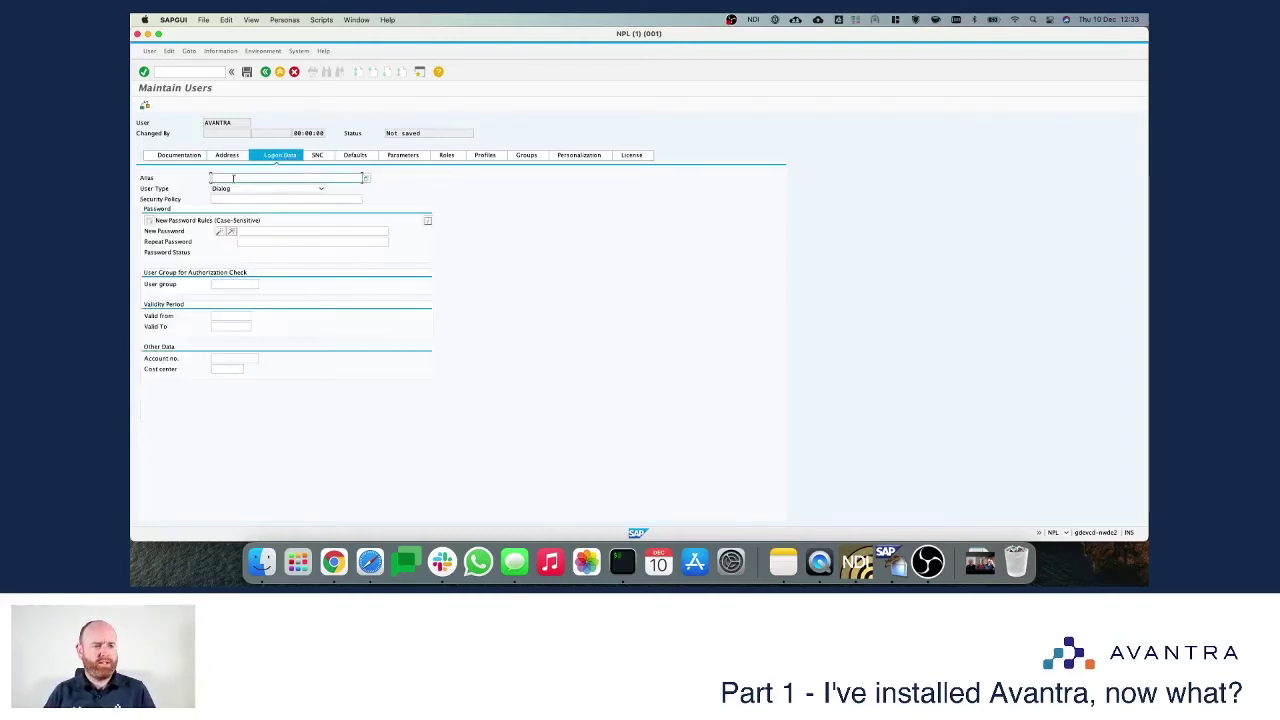
left_click(257, 231)
type("****")
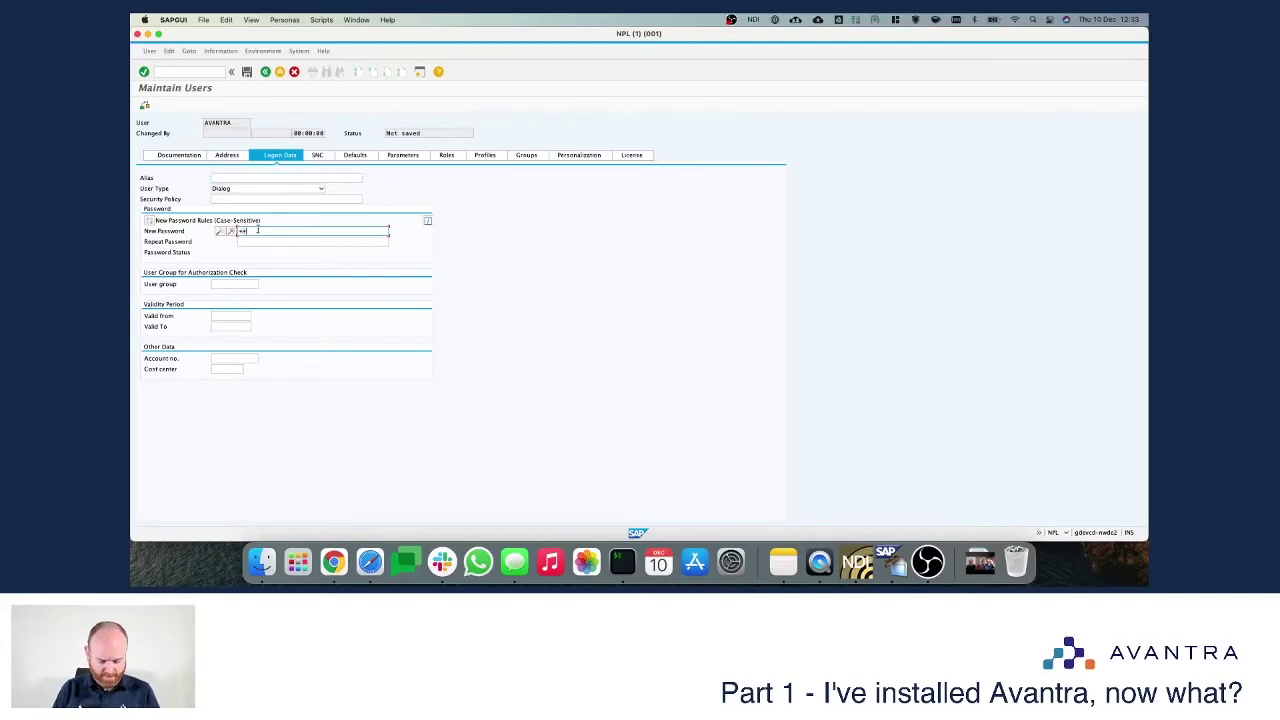
key("Tab")
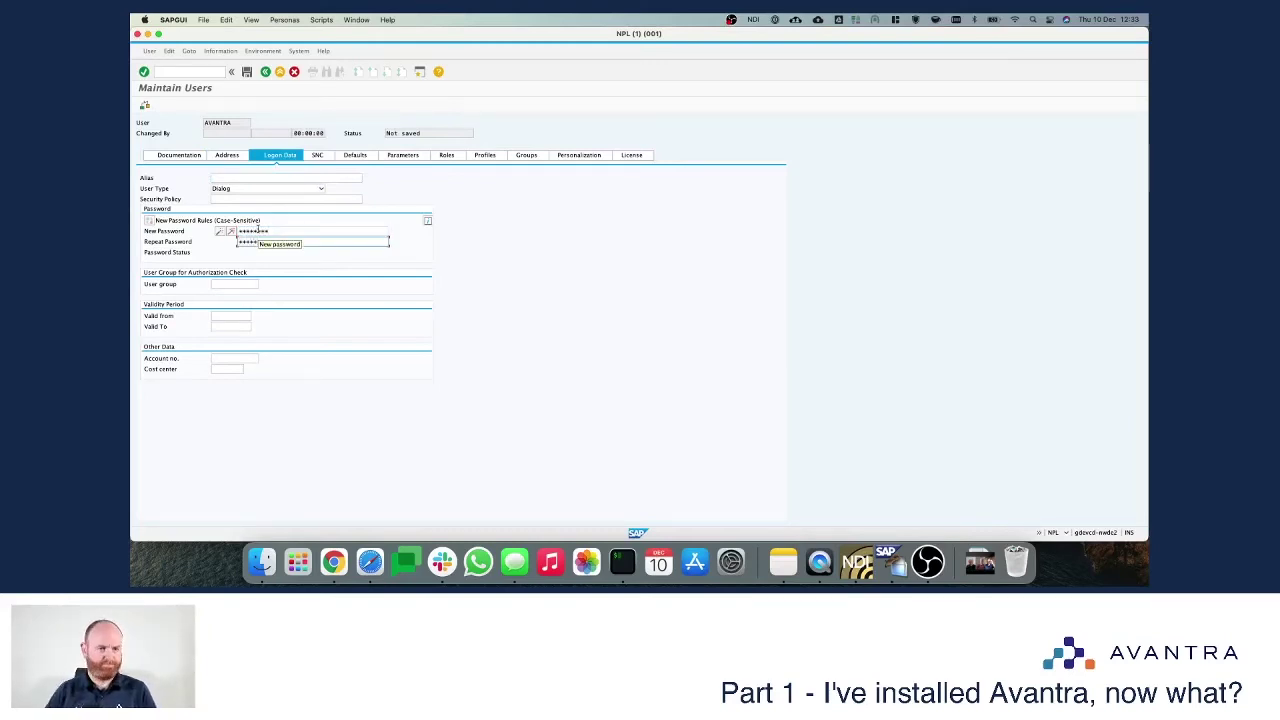
key("Return")
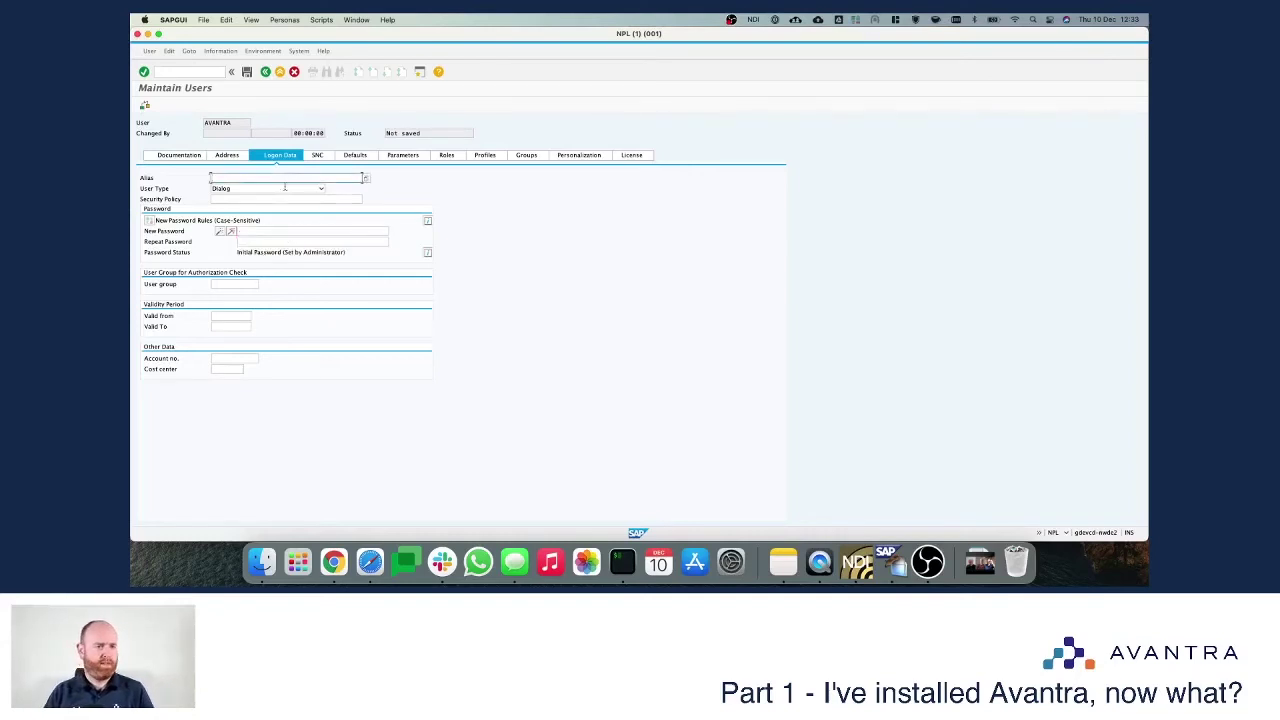
Step: Assign role ZAVANTRA on the Roles tab and open it in a new session
left_click(449, 157)
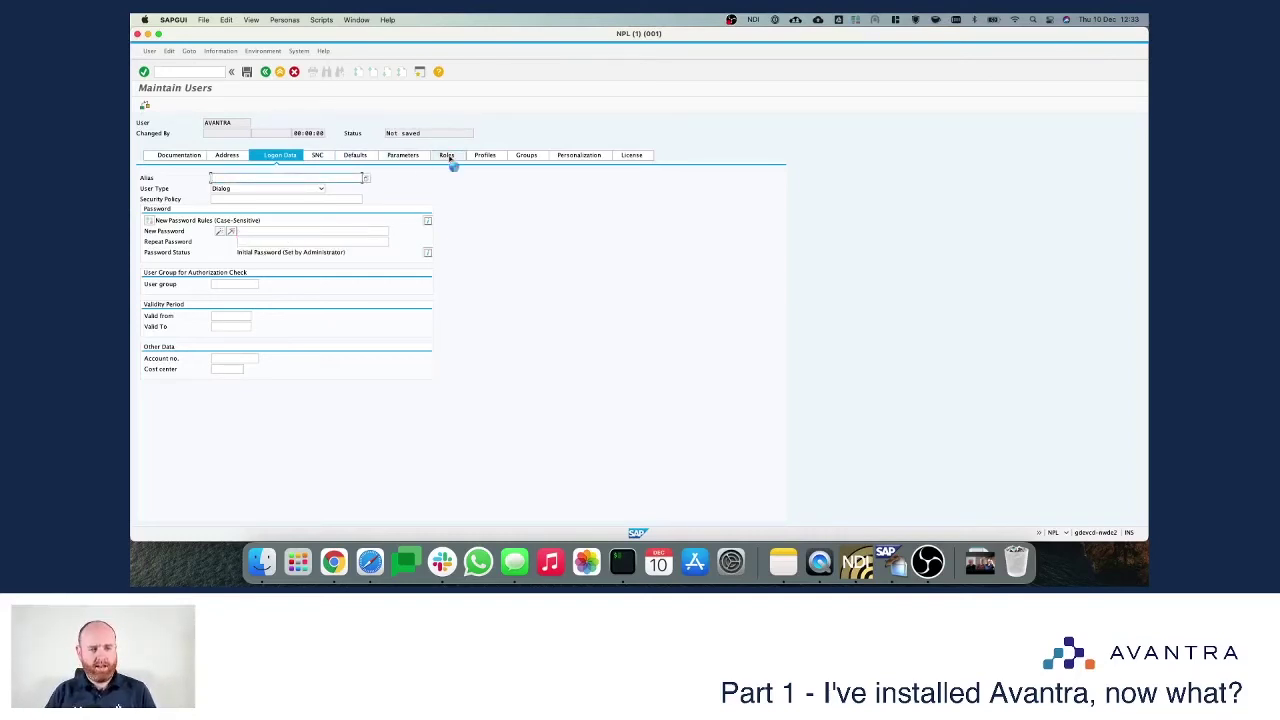
left_click(230, 228)
type("ZAVANTRA")
key("Return")
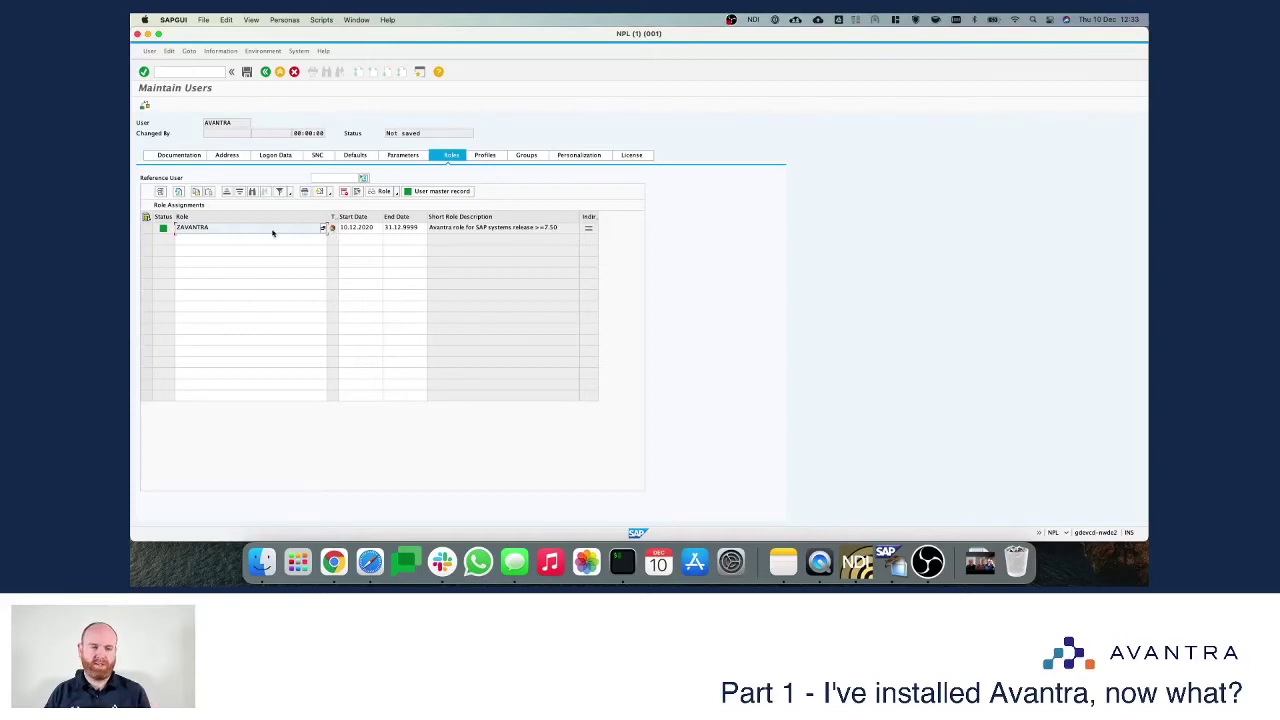
double_click(207, 229)
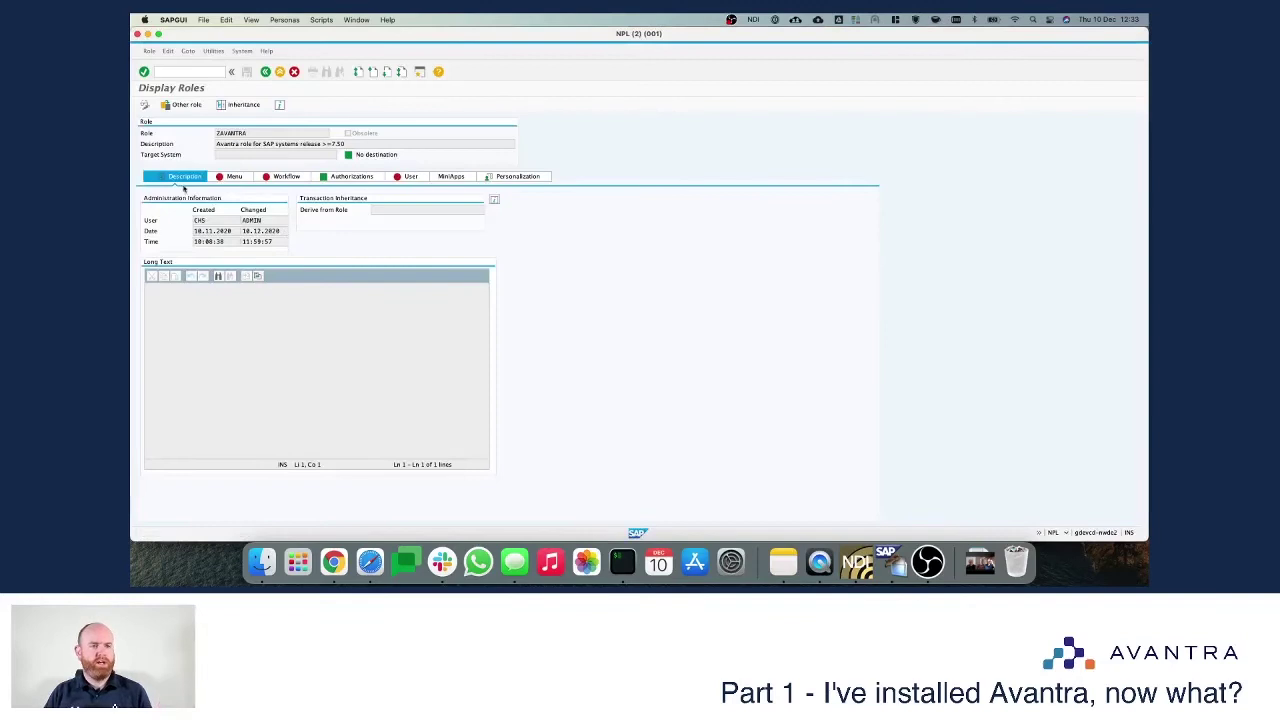
left_click(352, 176)
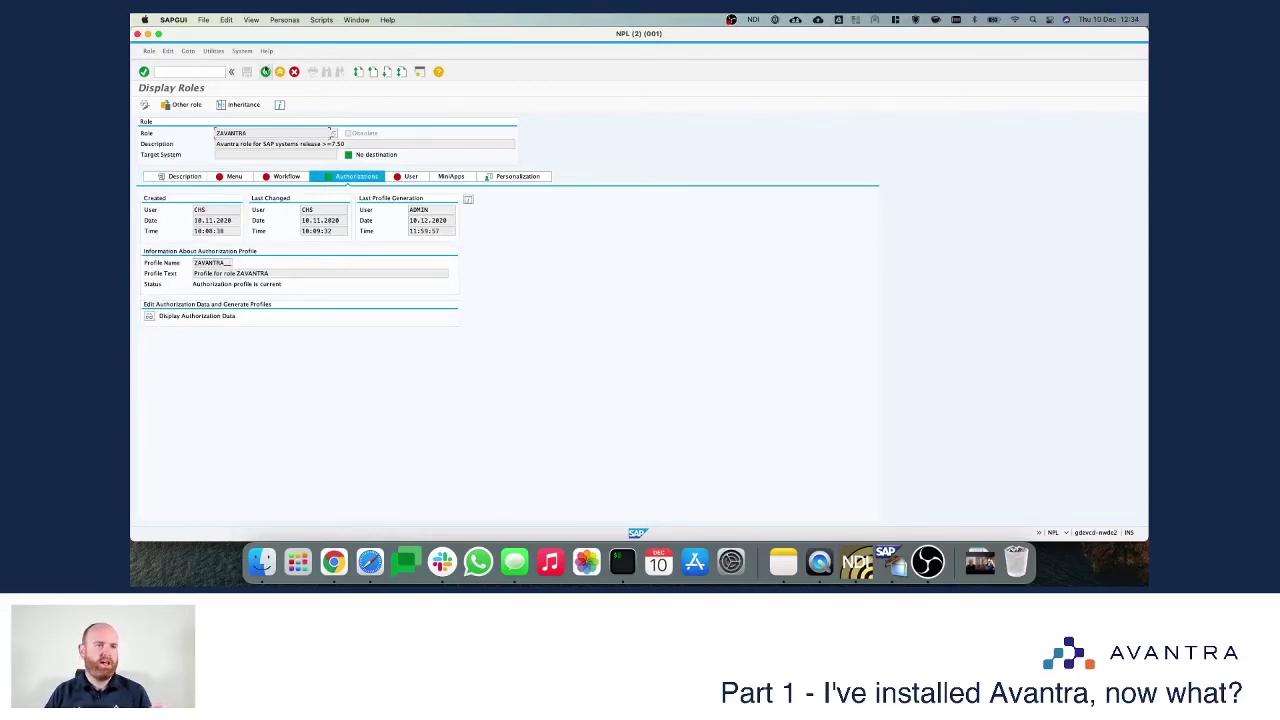
left_click(265, 72)
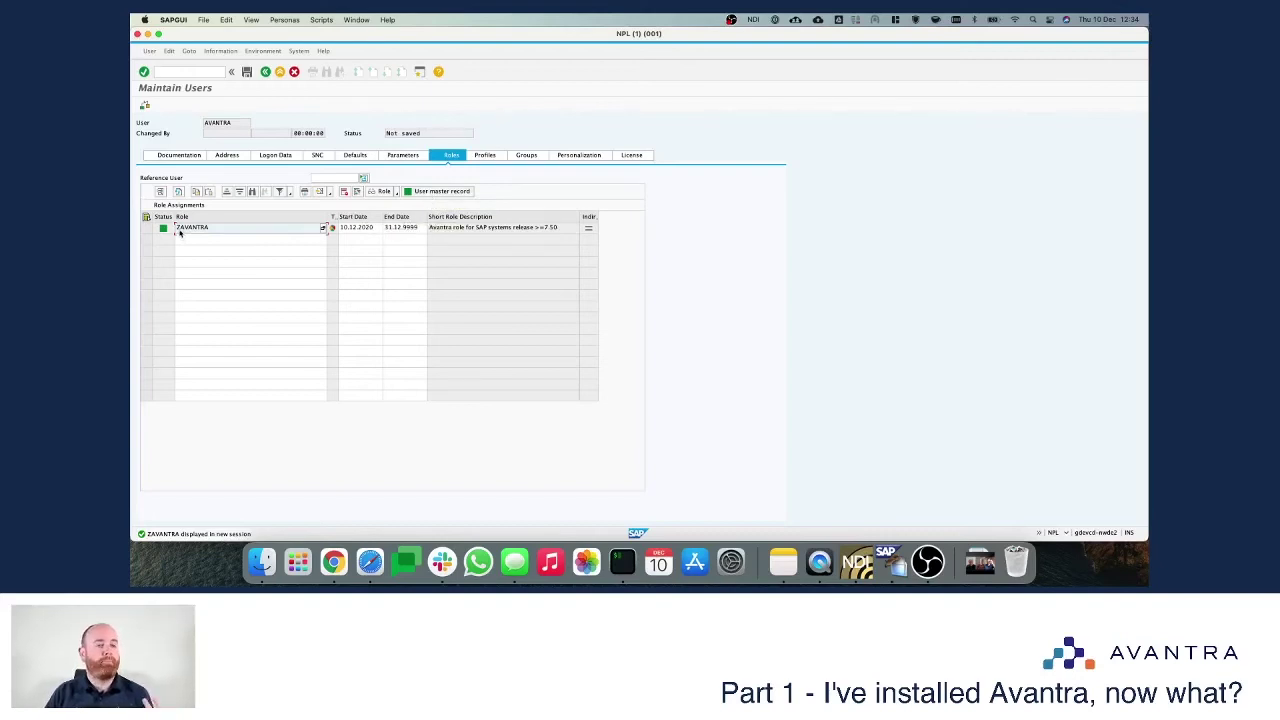
Step: Save the AVANTRA user and log off from the SAP session
left_click(247, 72)
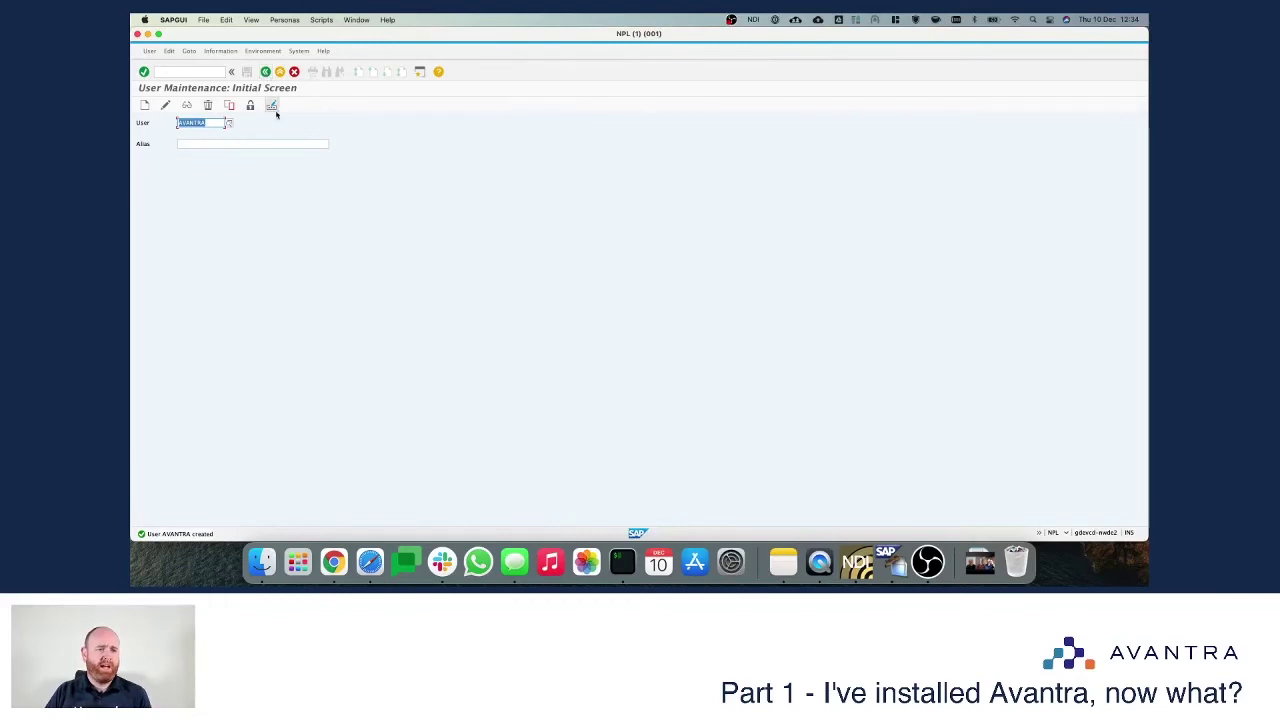
left_click(280, 72)
left_click(280, 72)
left_click(250, 148)
Step: Log on through the nwde2 connection as avantra with its initial password
right_click(886, 316)
left_click(905, 322)
type("avantra")
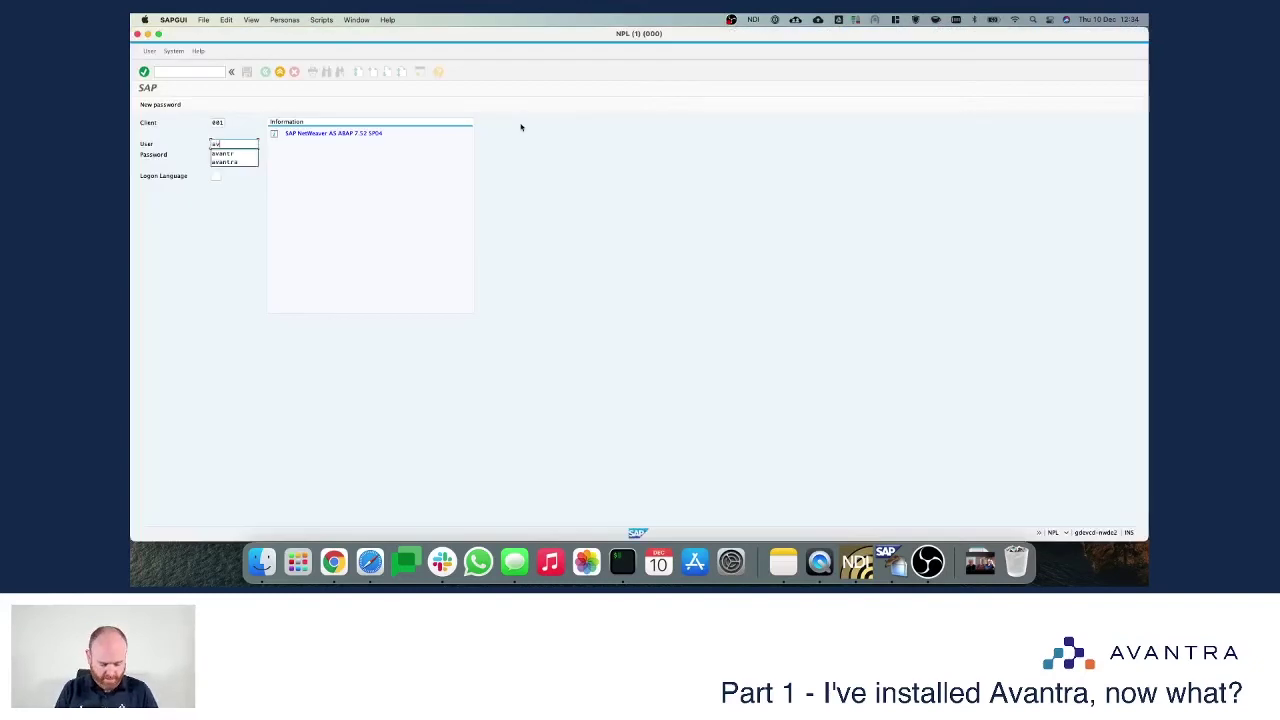
key("Tab")
type("***")
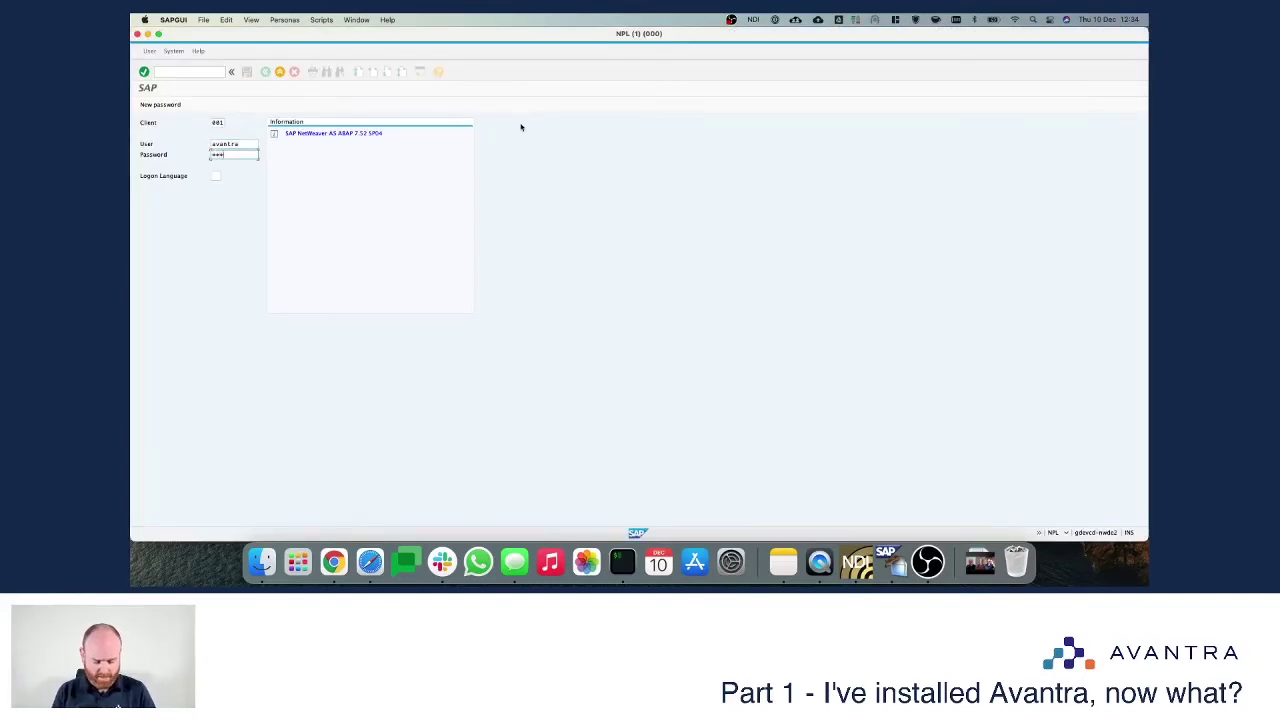
type("***")
key("Return")
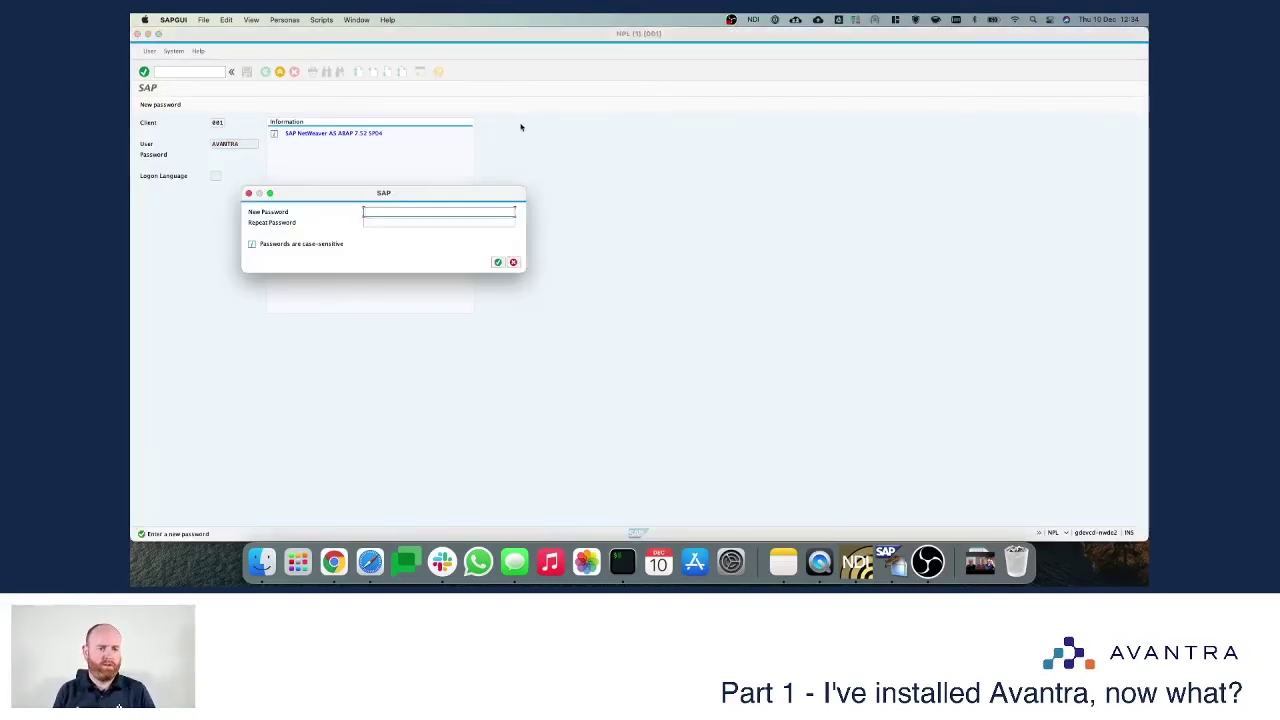
Step: Set and repeat a new password for AVANTRA, then dismiss the copyright notice
type("***")
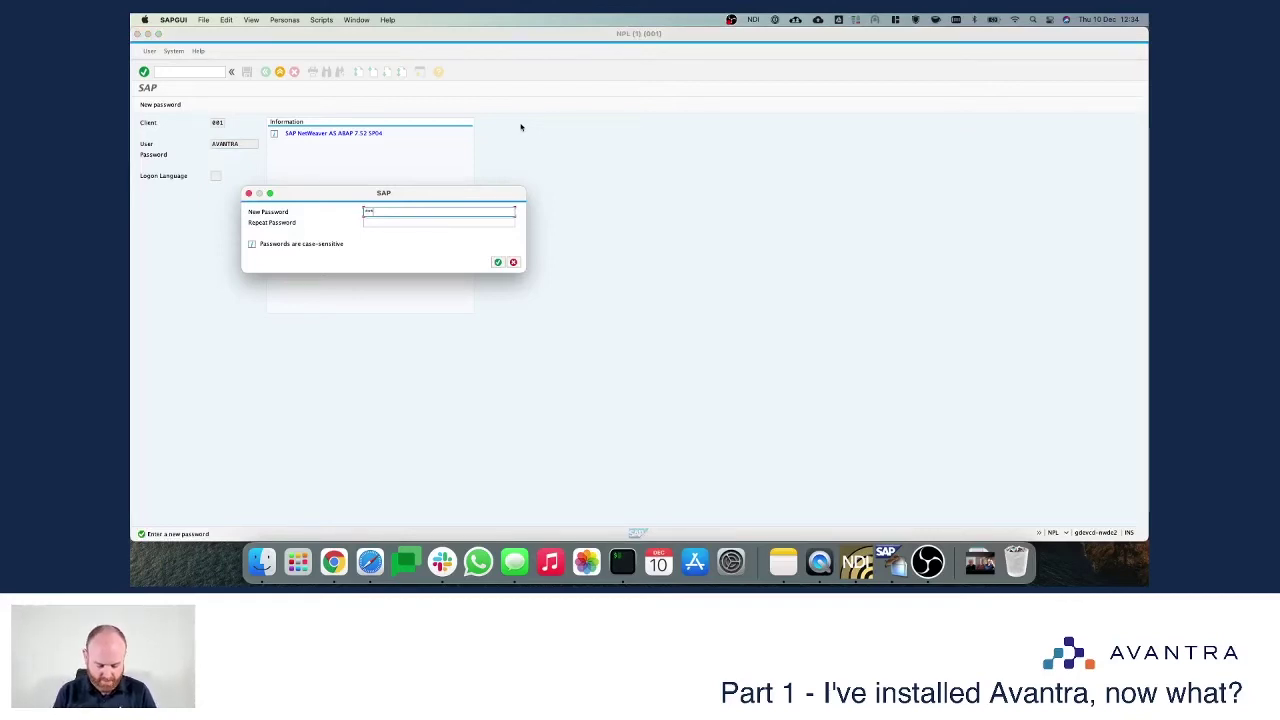
type("****")
key("Tab")
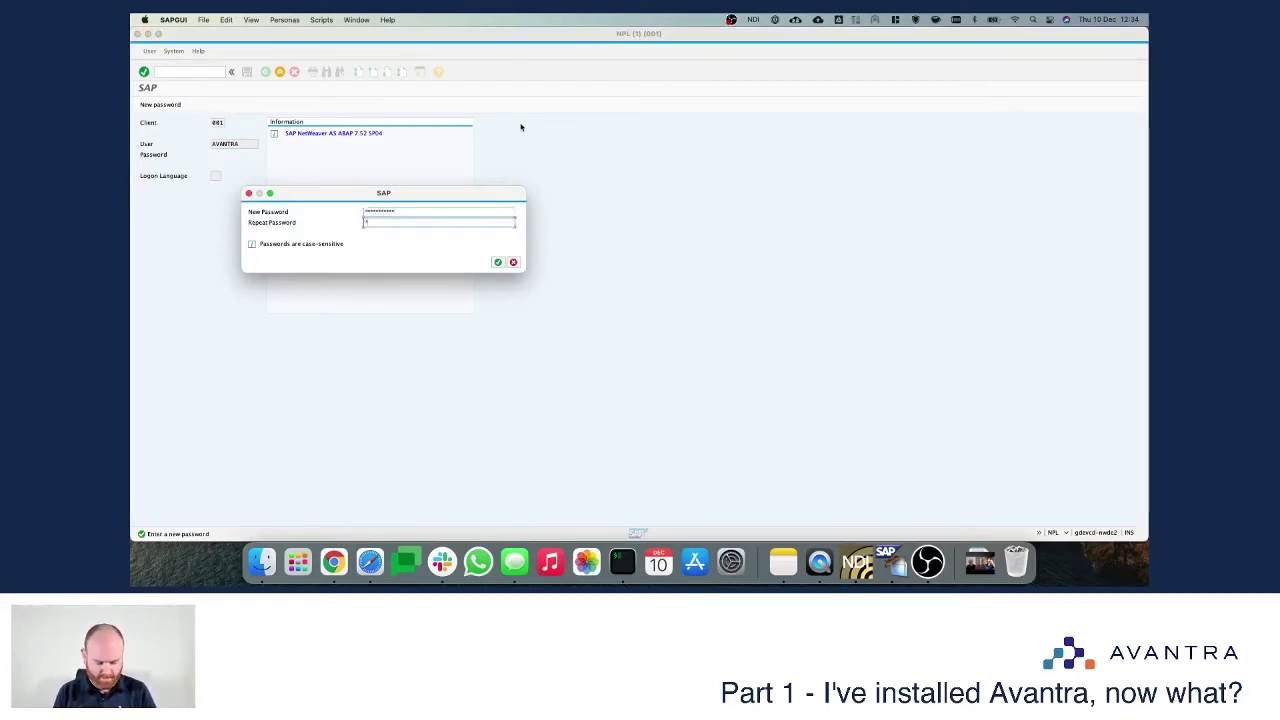
type("*******")
key("super+a")
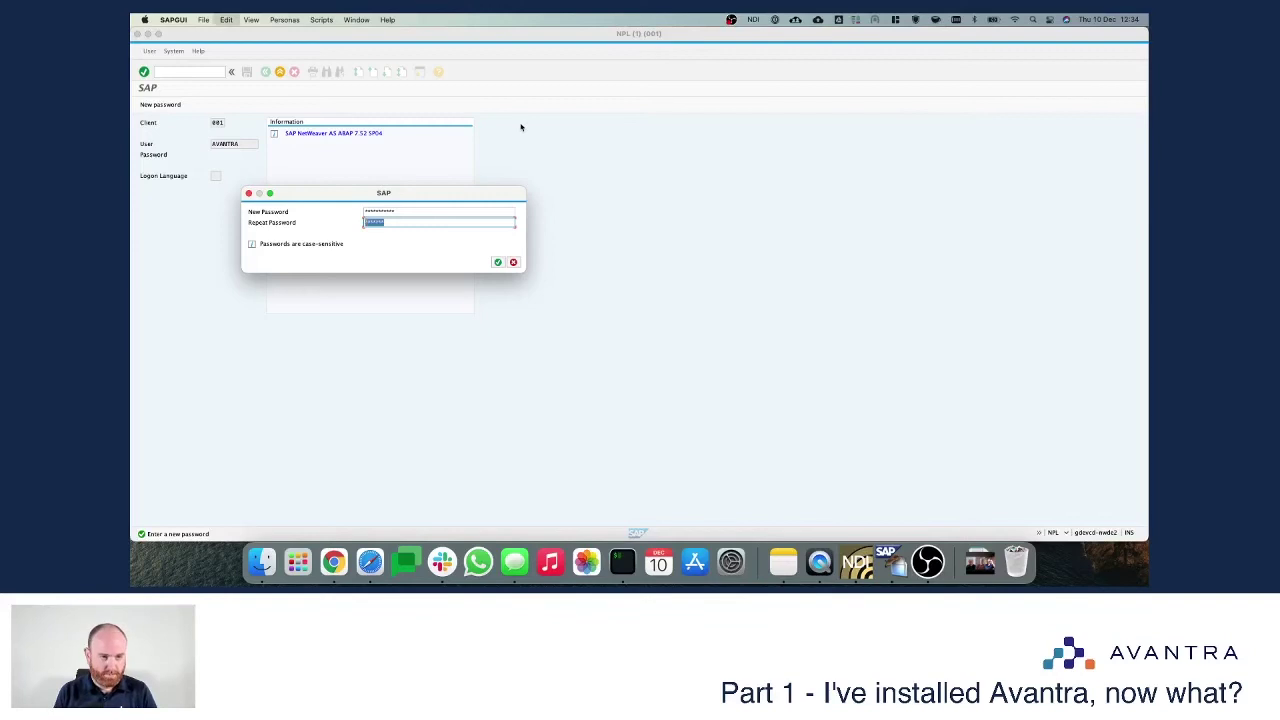
type("**")
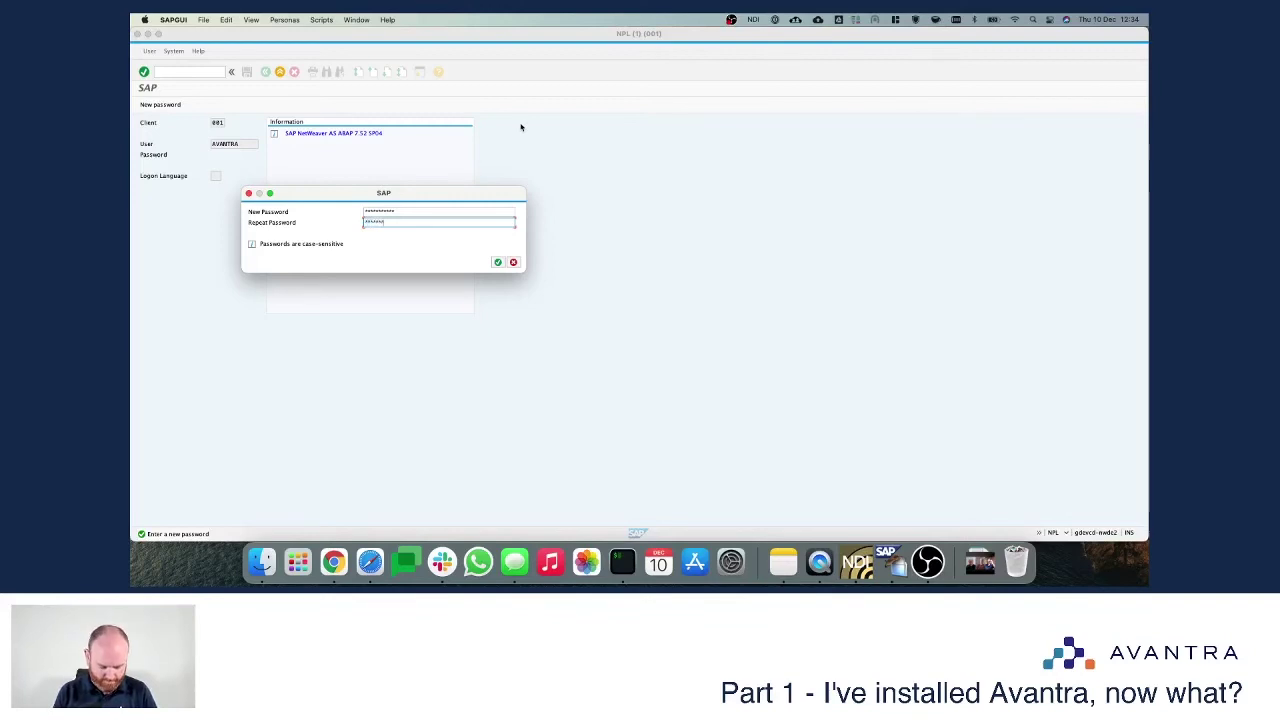
key("Return")
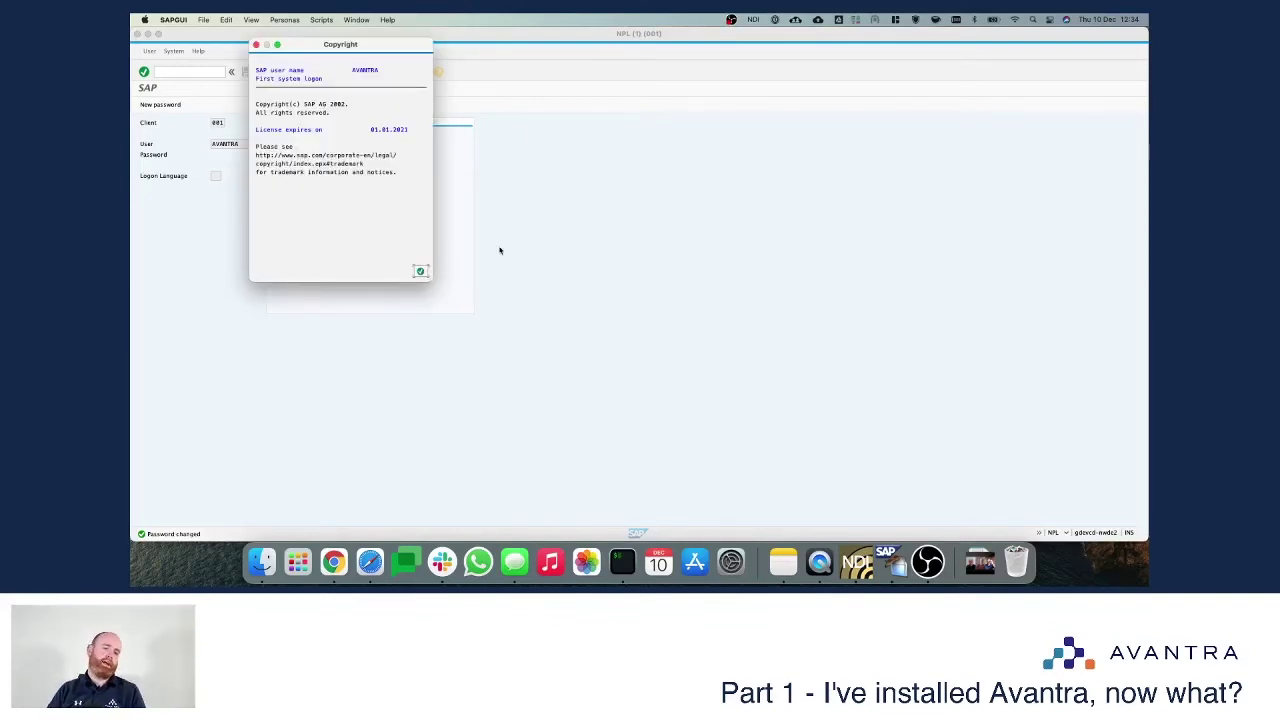
left_click(424, 271)
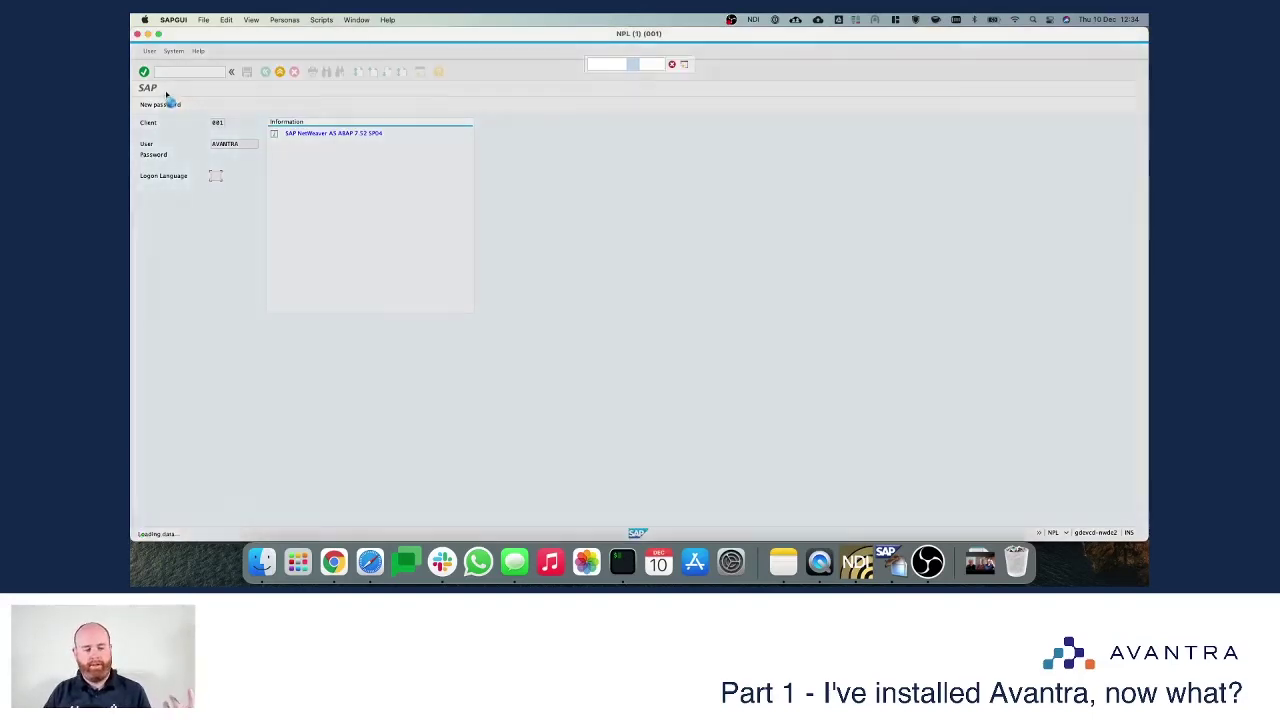
Step: Try su01 as AVANTRA, see it refused as unauthorized, then log off and confirm
type("su01")
key("Return")
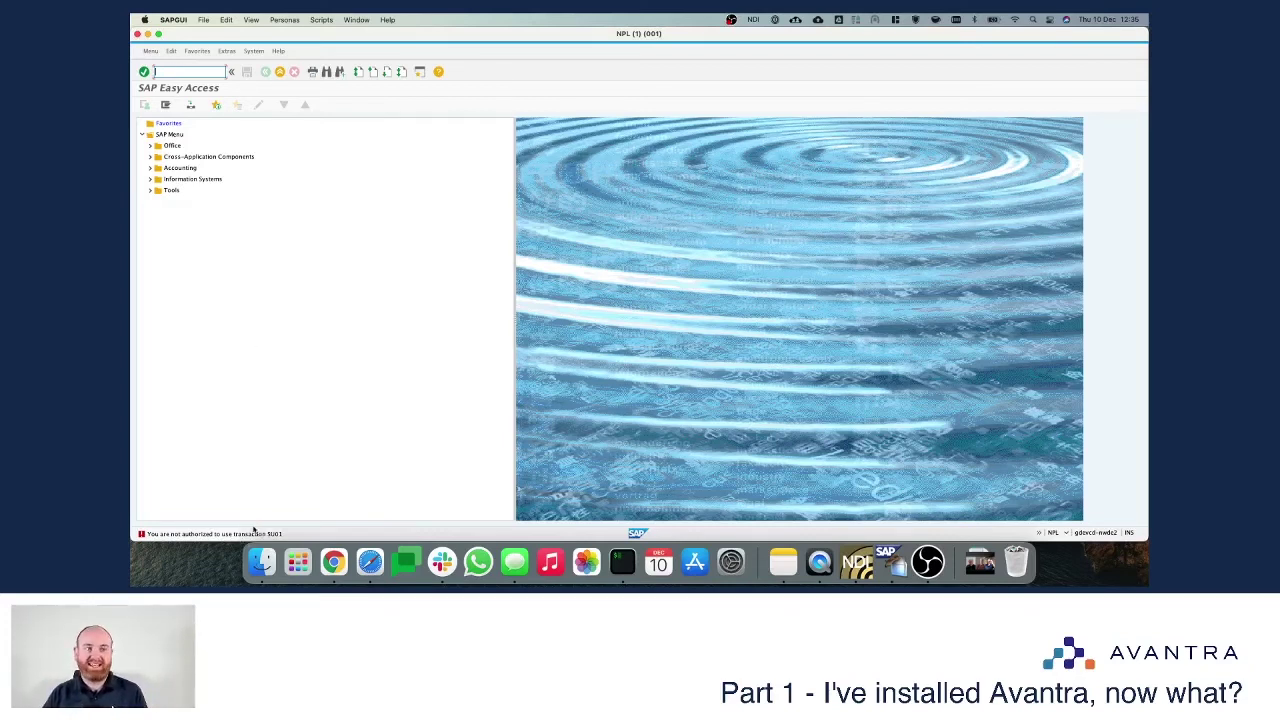
left_click(281, 70)
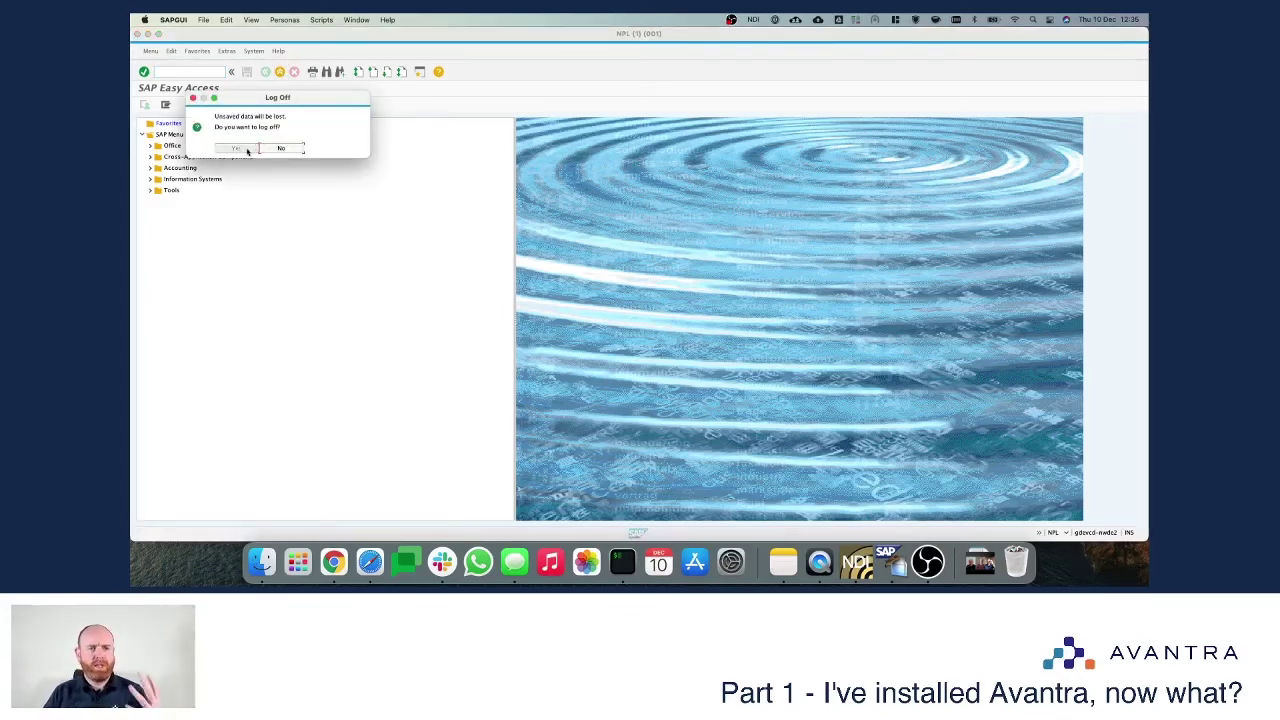
left_click(247, 150)
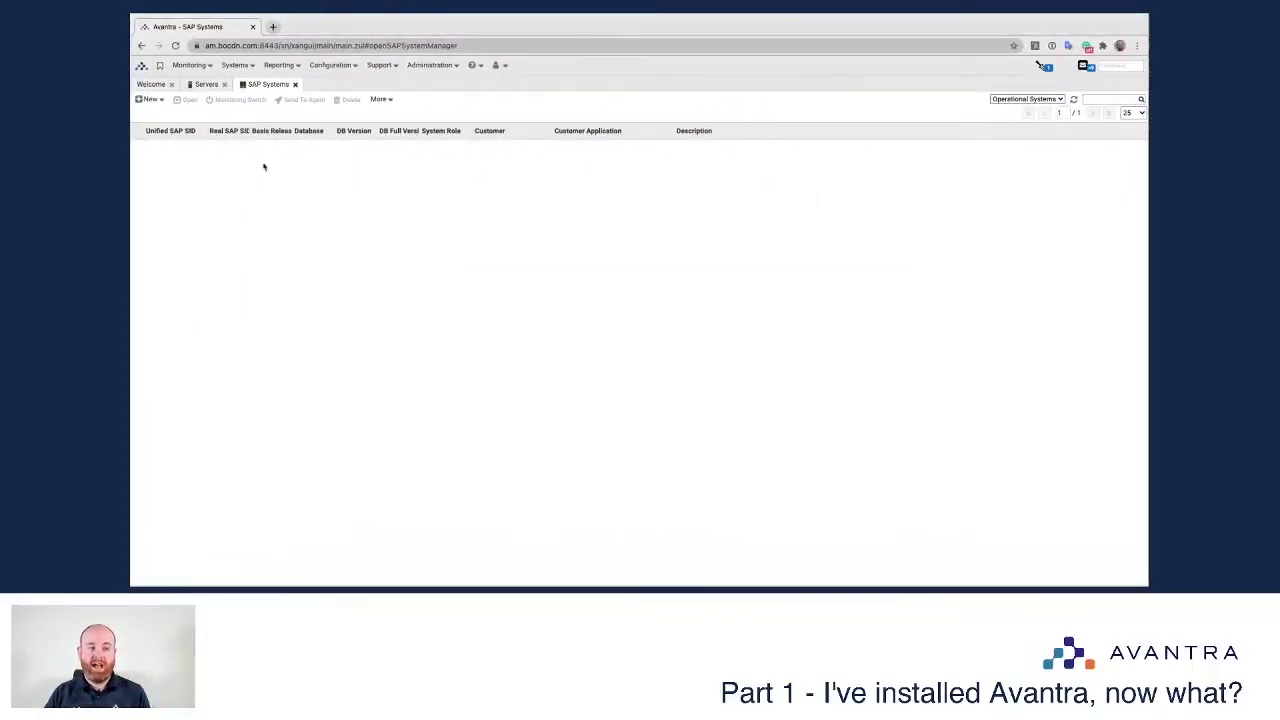
Step: Add a new SAP system NPL with system role Test and type ABAP
left_click(140, 101)
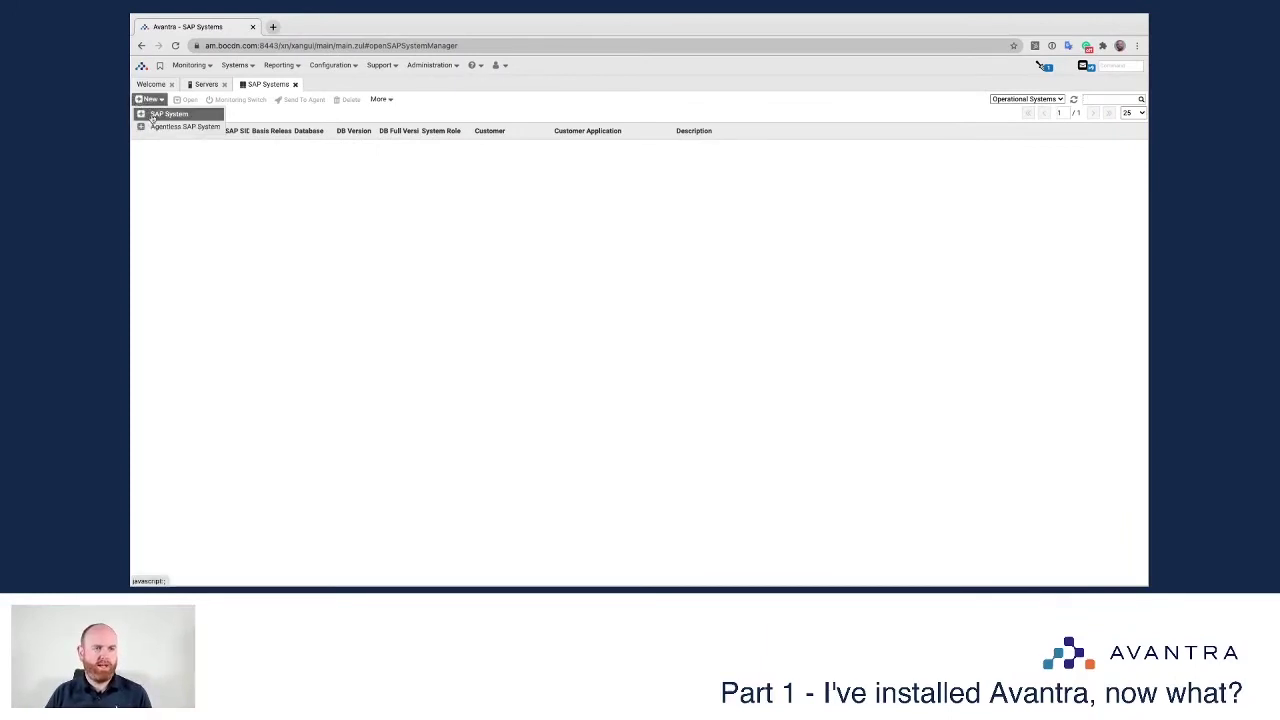
left_click(157, 117)
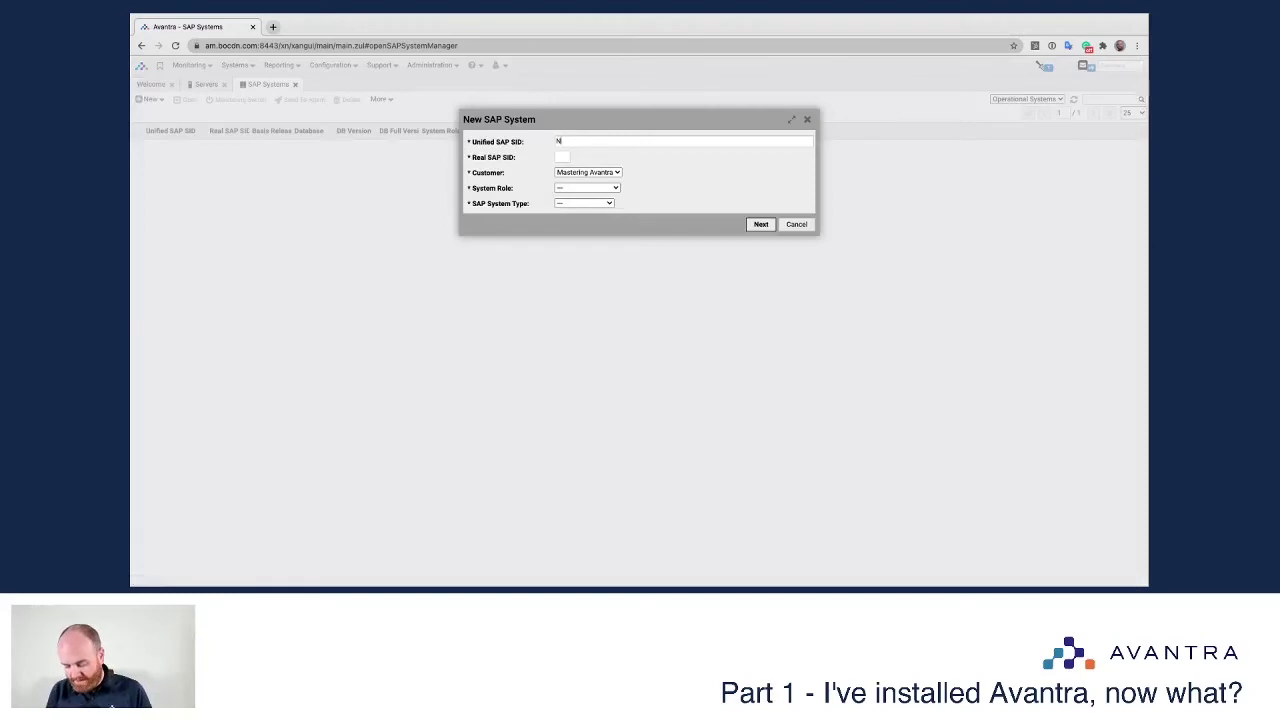
key("Tab")
type("N")
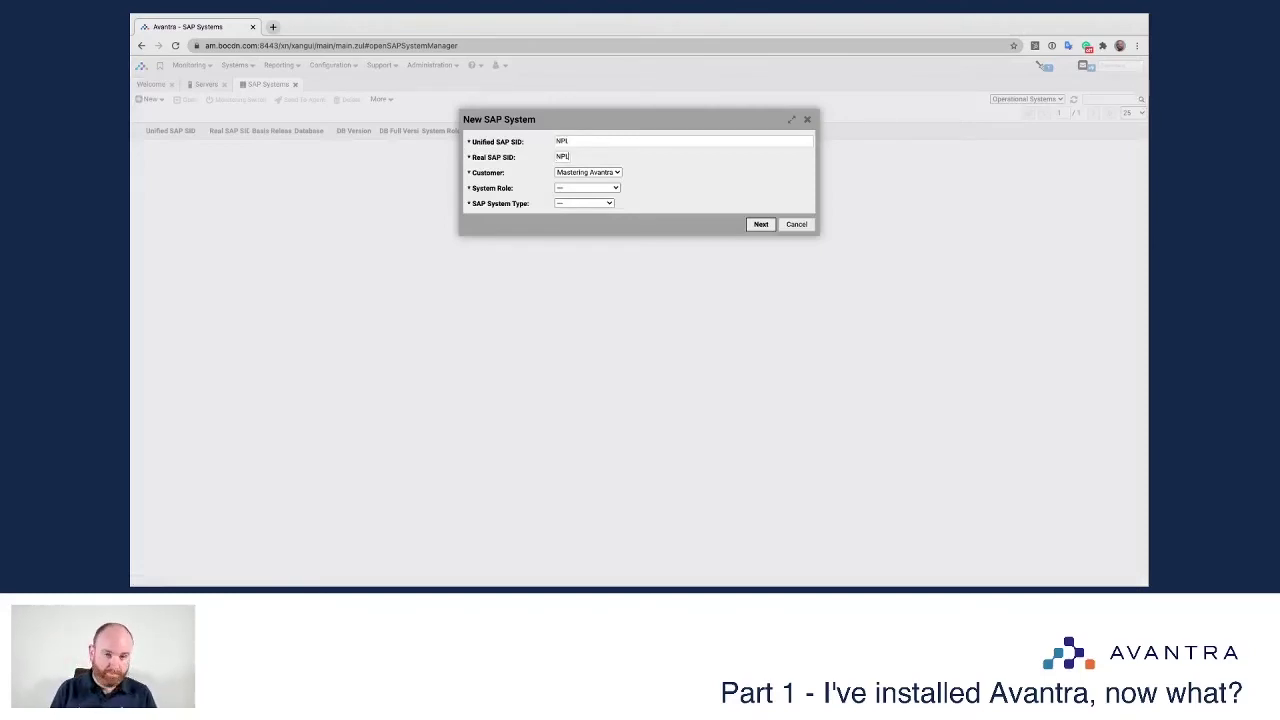
left_click(587, 188)
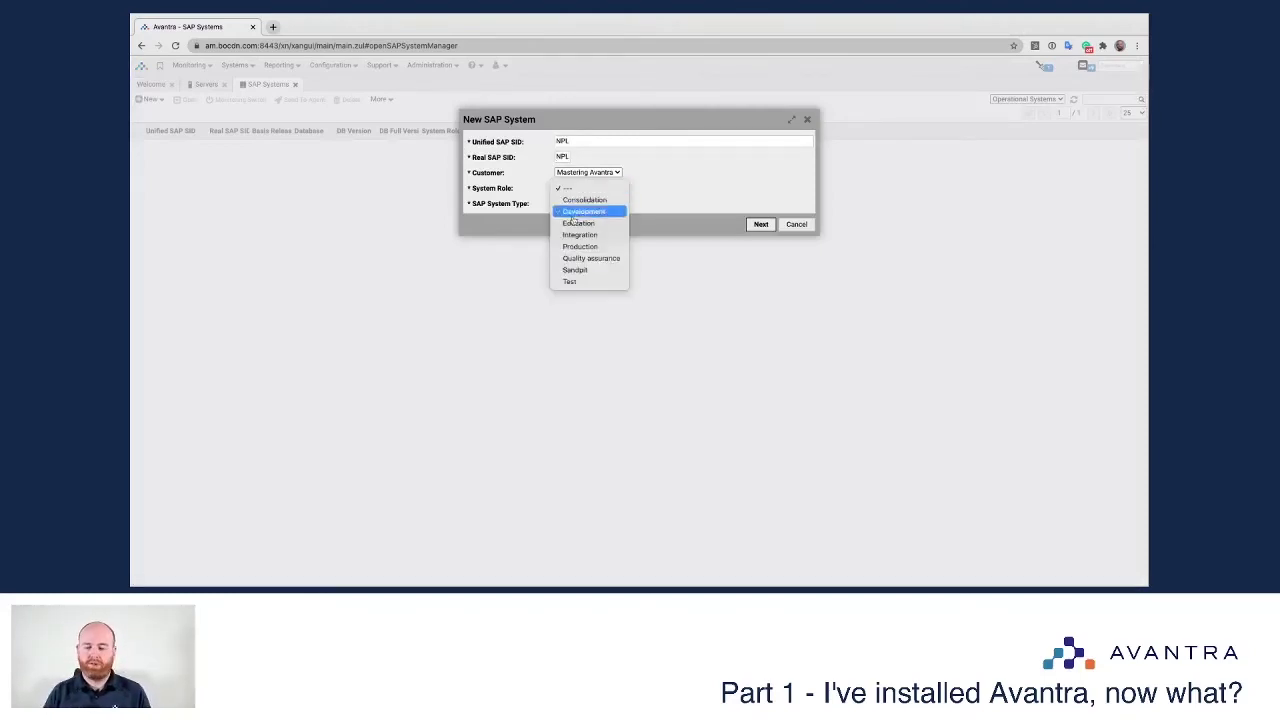
left_click(578, 283)
left_click(572, 204)
left_click(571, 215)
Step: Enter the RFC user for client 001 and DB schema user sapsa, then create NPL
left_click(761, 225)
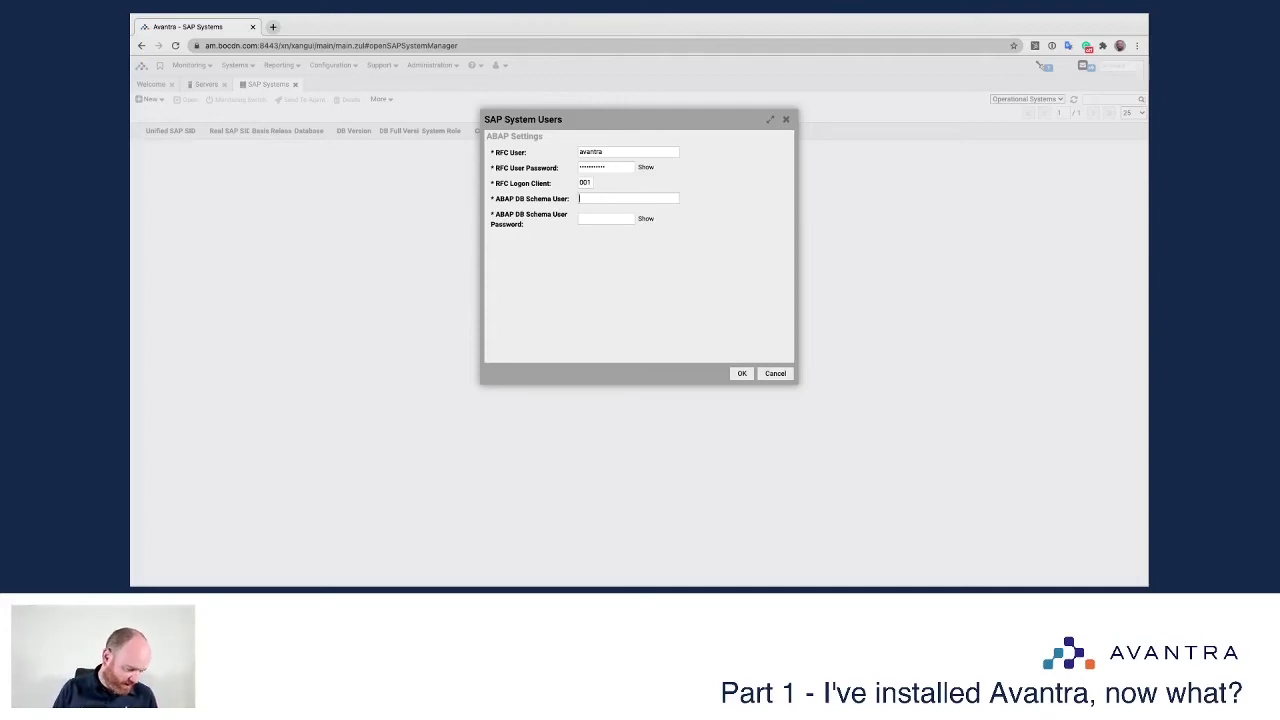
left_click(605, 218)
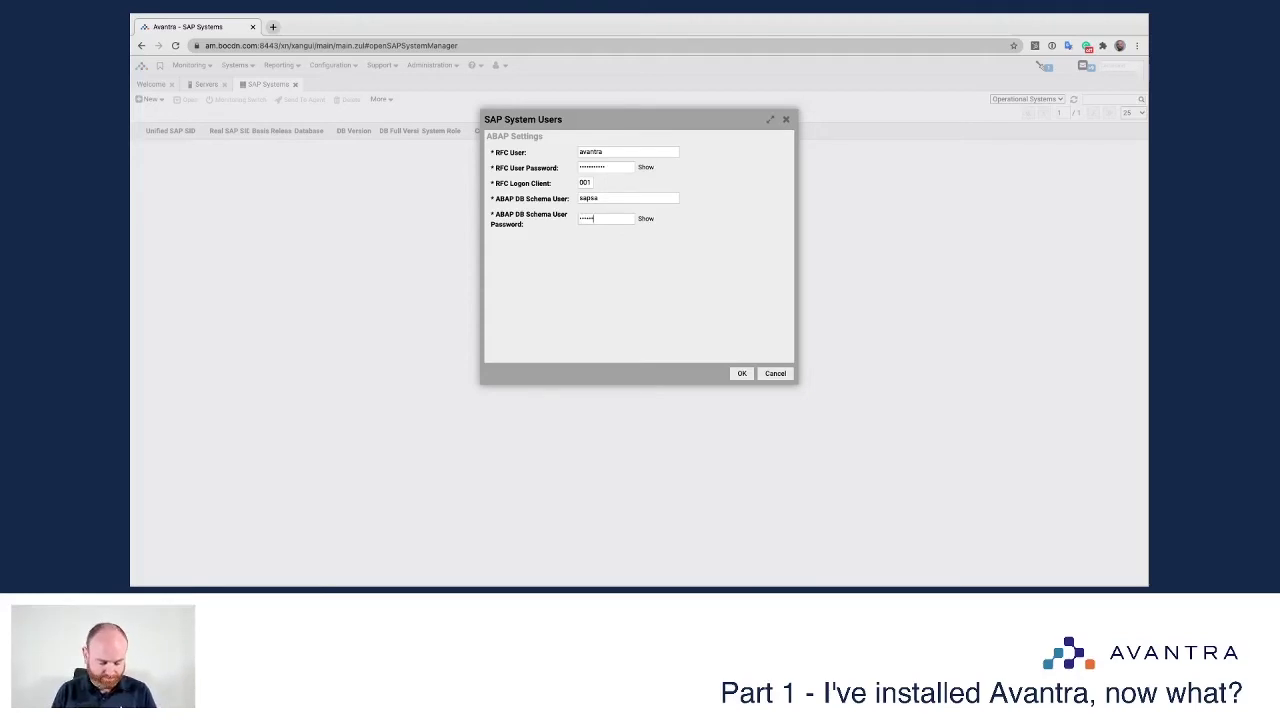
left_click(741, 373)
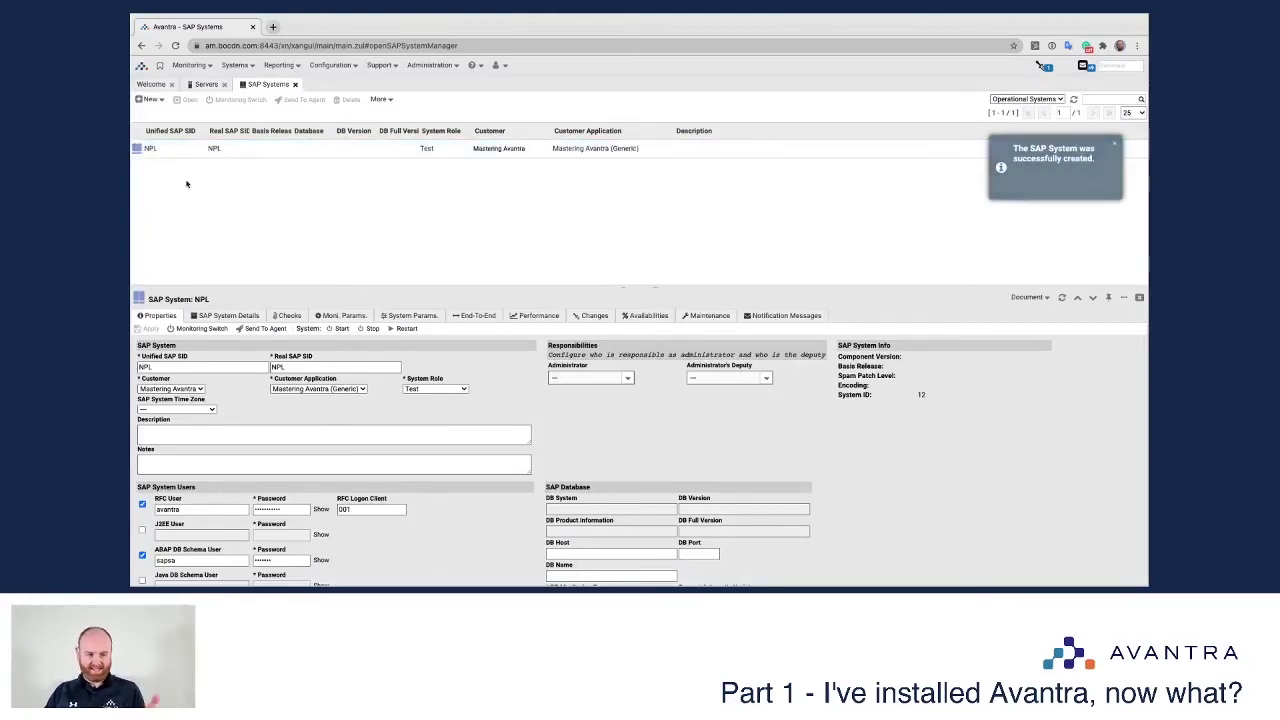
Step: Look up the second server's details in the servers list, then return to NPL
scroll(172, 367, "down", 3)
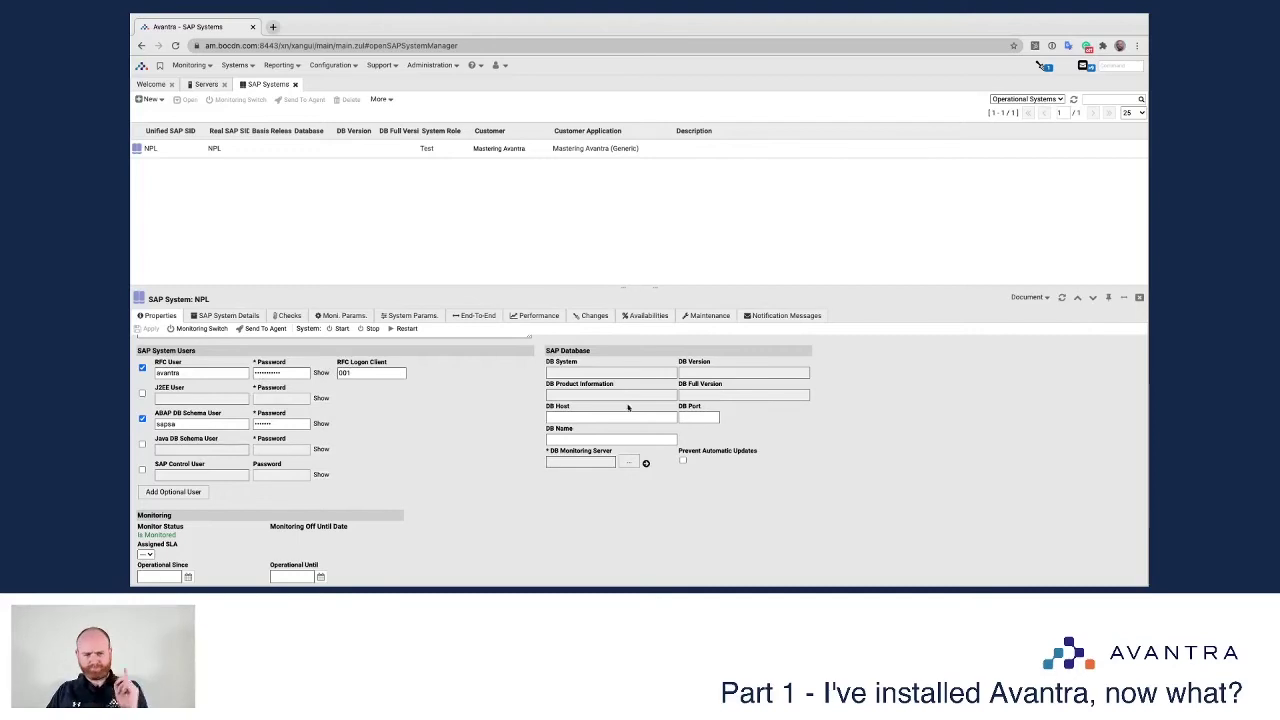
scroll(603, 412, "up", 3)
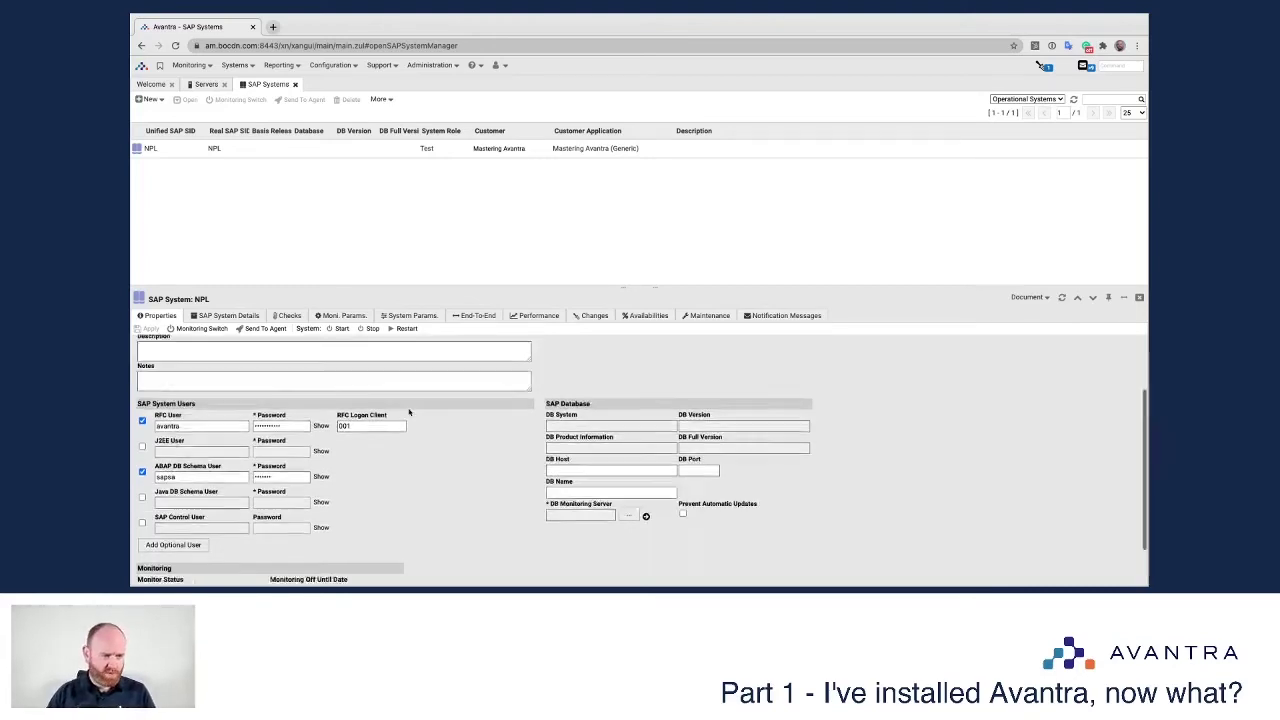
left_click(205, 84)
left_click(178, 168)
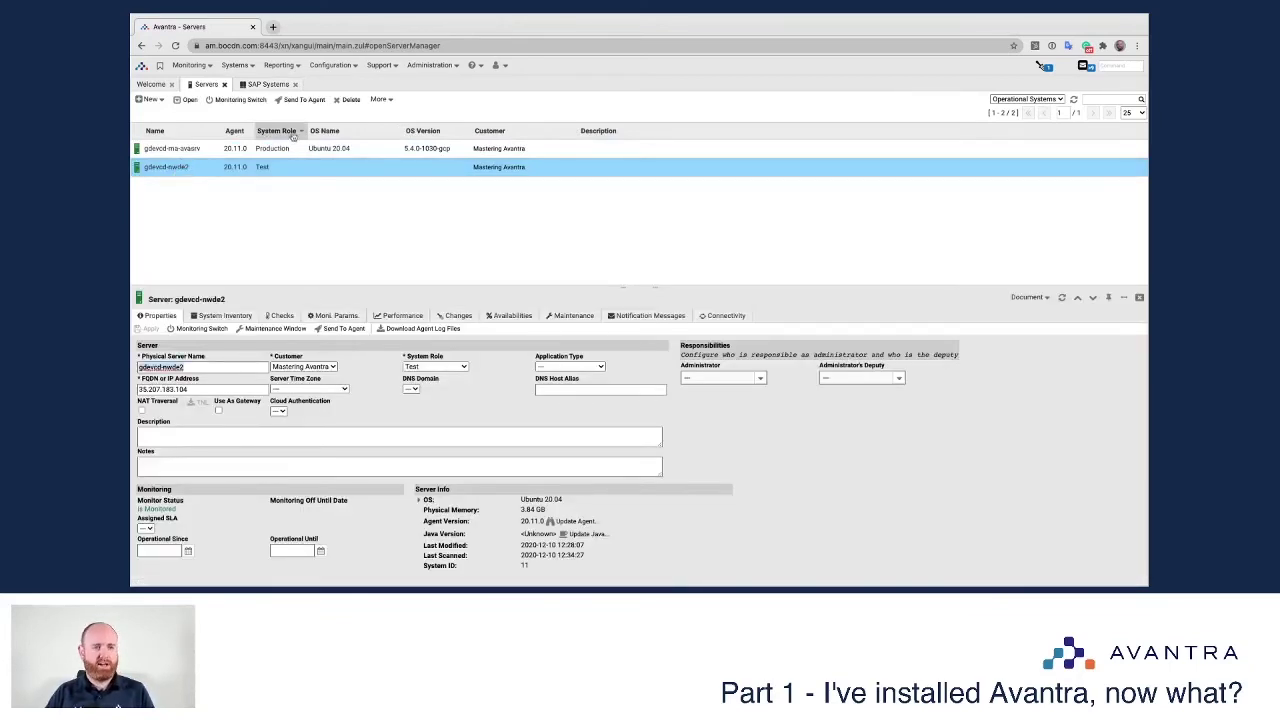
left_click(268, 84)
scroll(621, 451, "down", 2)
Step: Set DB host gdevcd-nwde2, port 4901, name NPL, monitoring server gdevcd-nwde2, prevent updates, and apply
left_click(610, 484)
type("gdevcd-mwde2")
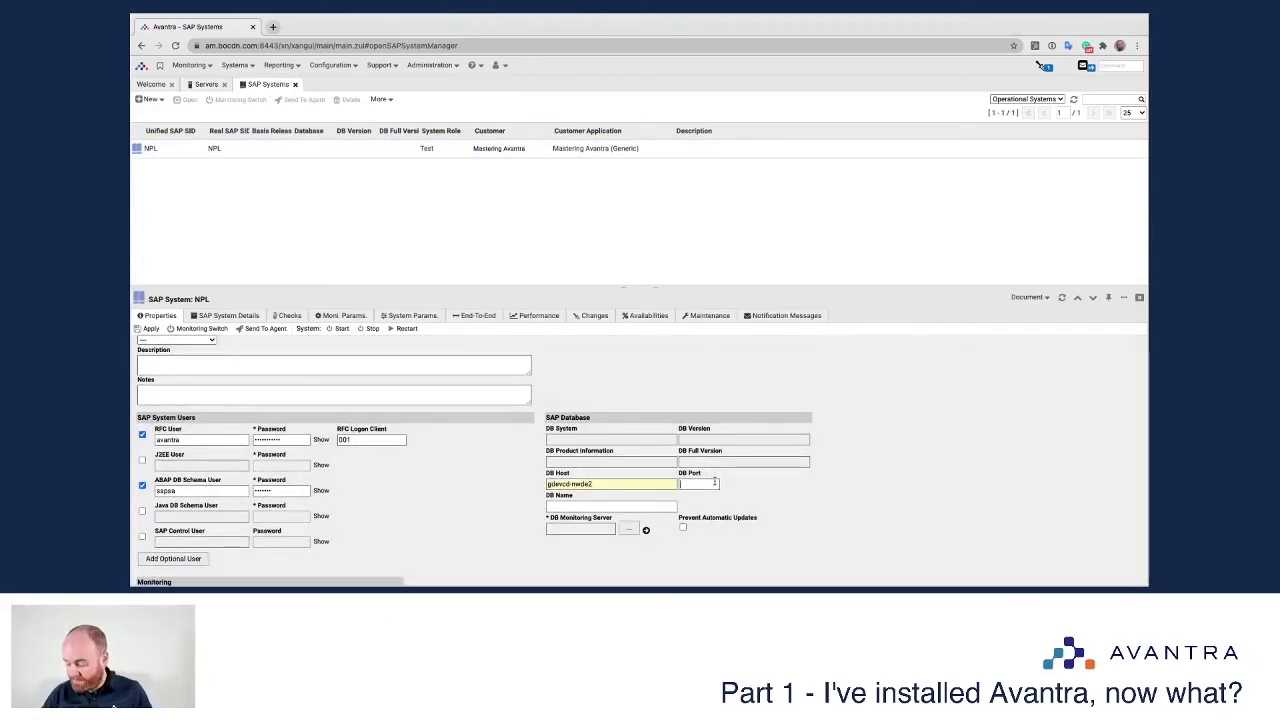
type("4901")
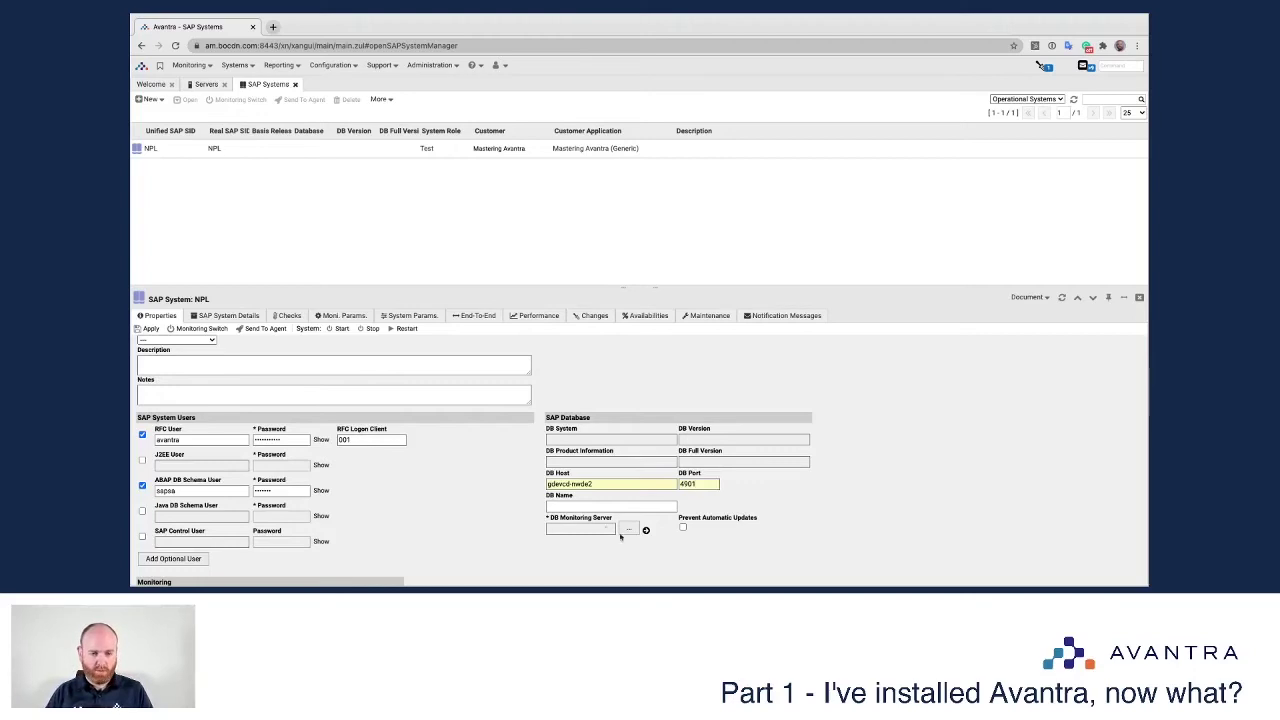
type("NPL")
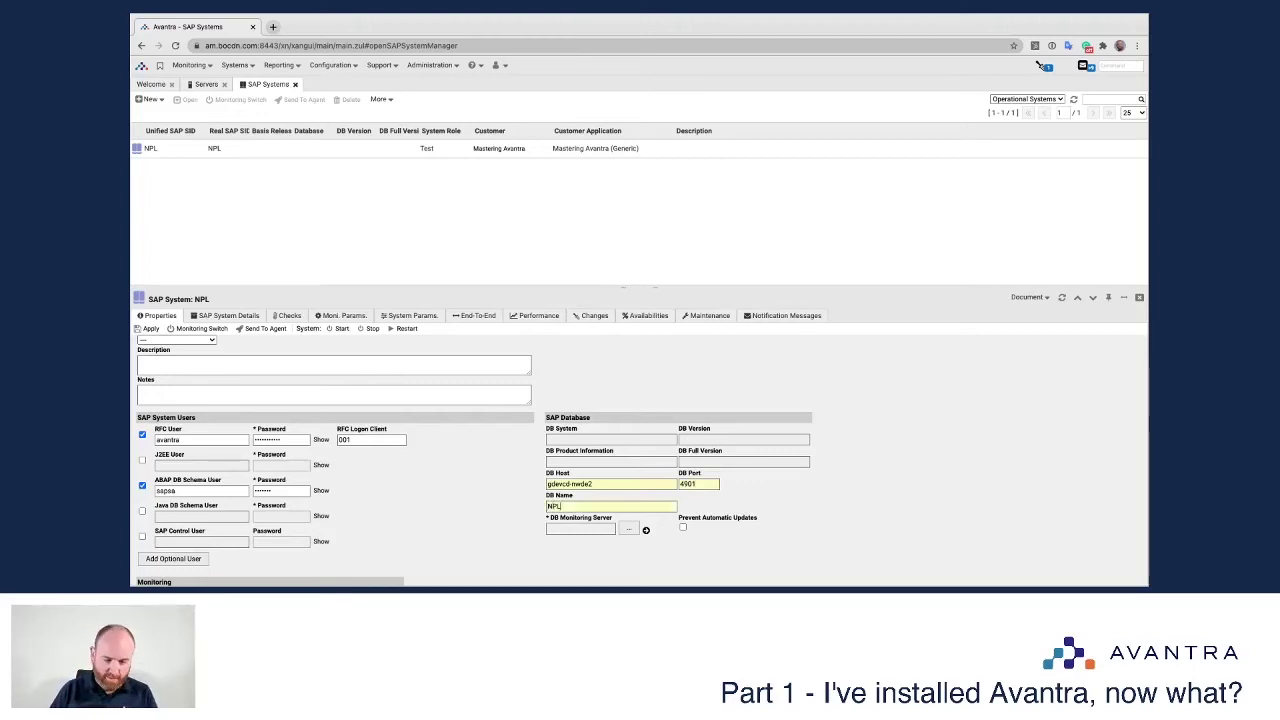
left_click(628, 528)
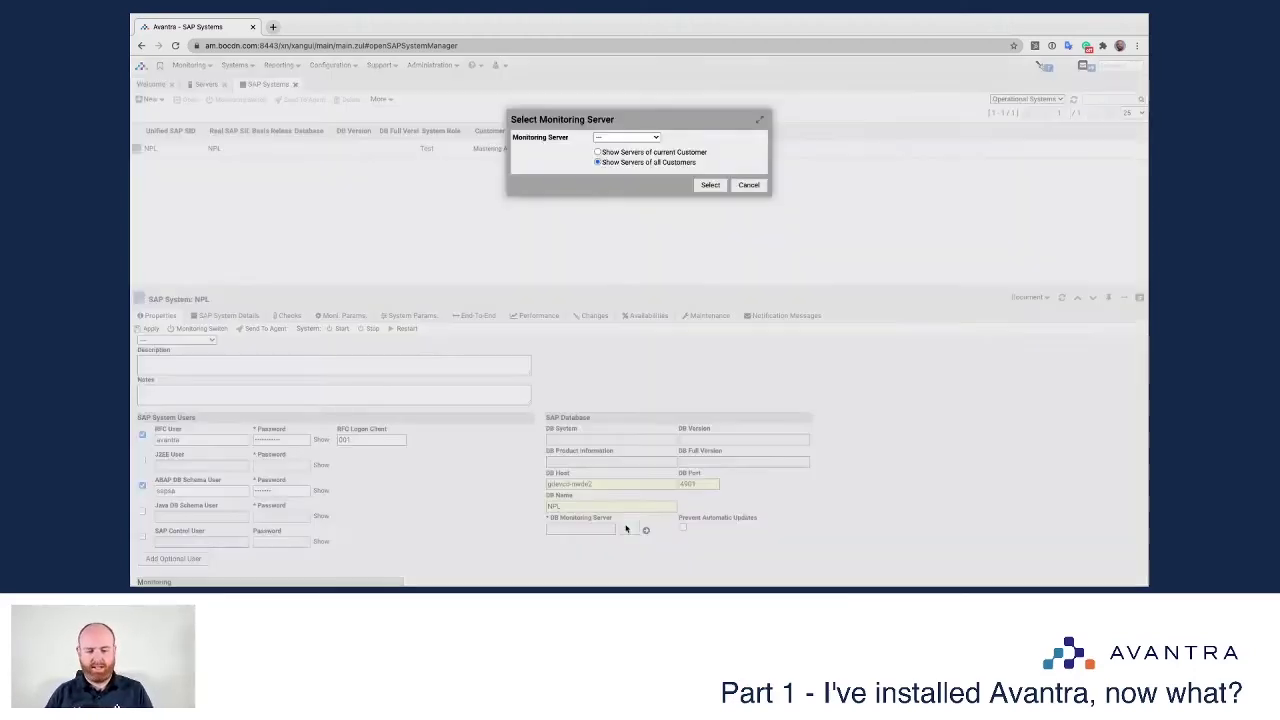
left_click(655, 140)
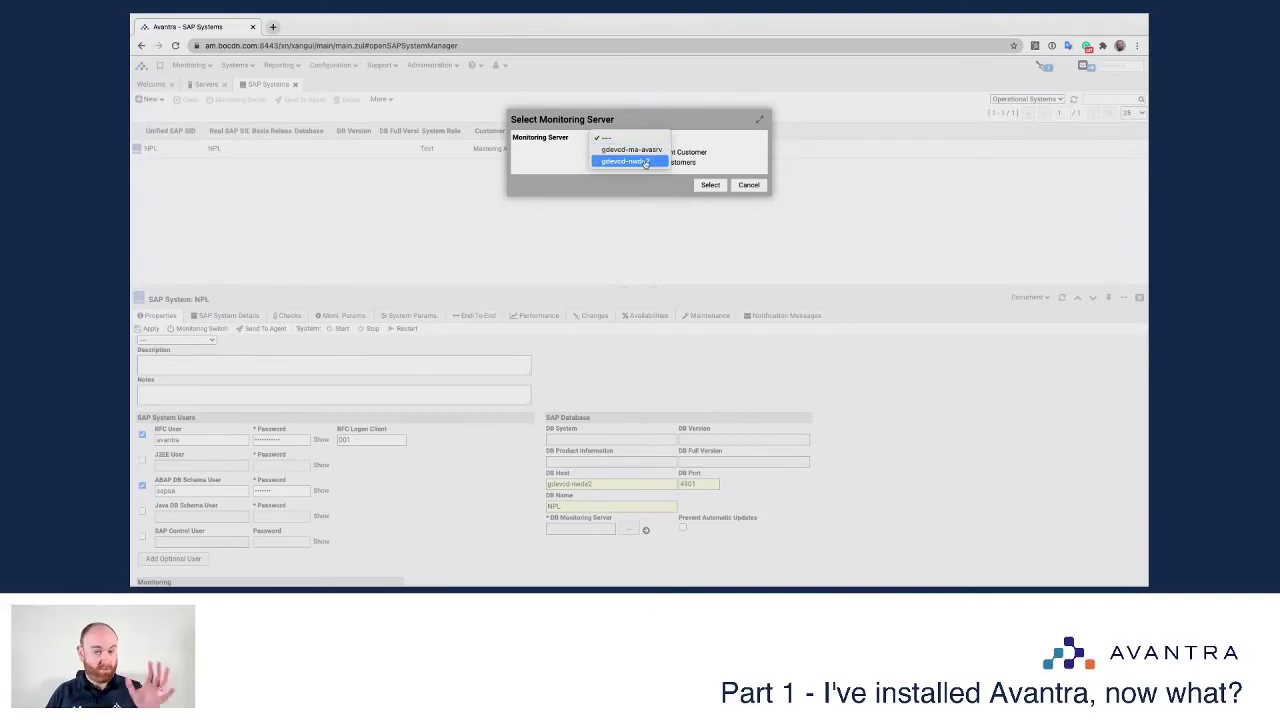
left_click(644, 162)
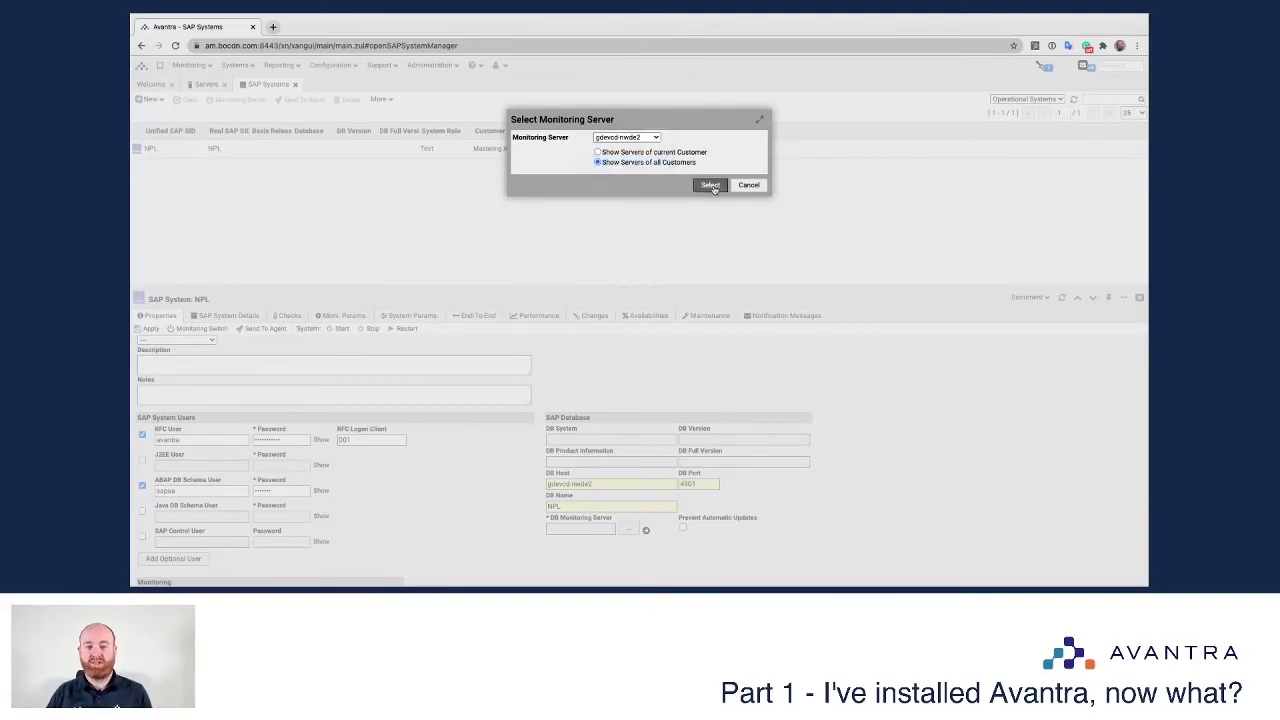
left_click(711, 186)
left_click(683, 527)
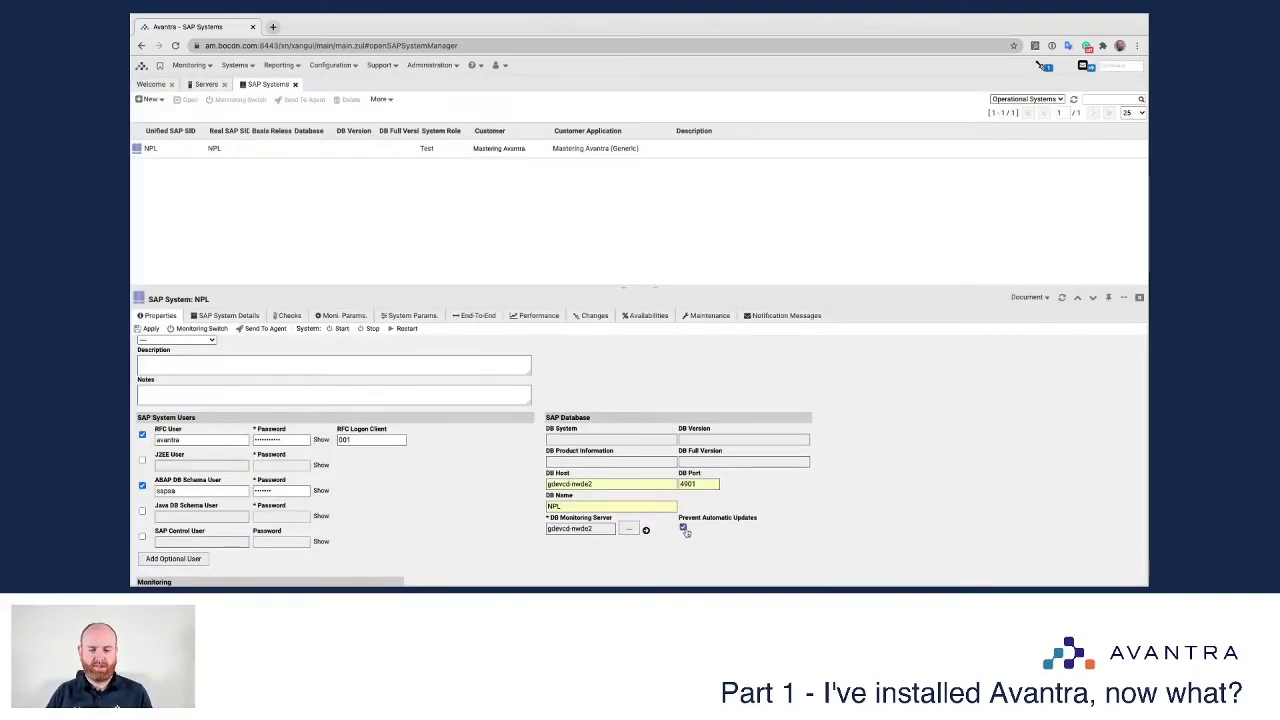
left_click(149, 328)
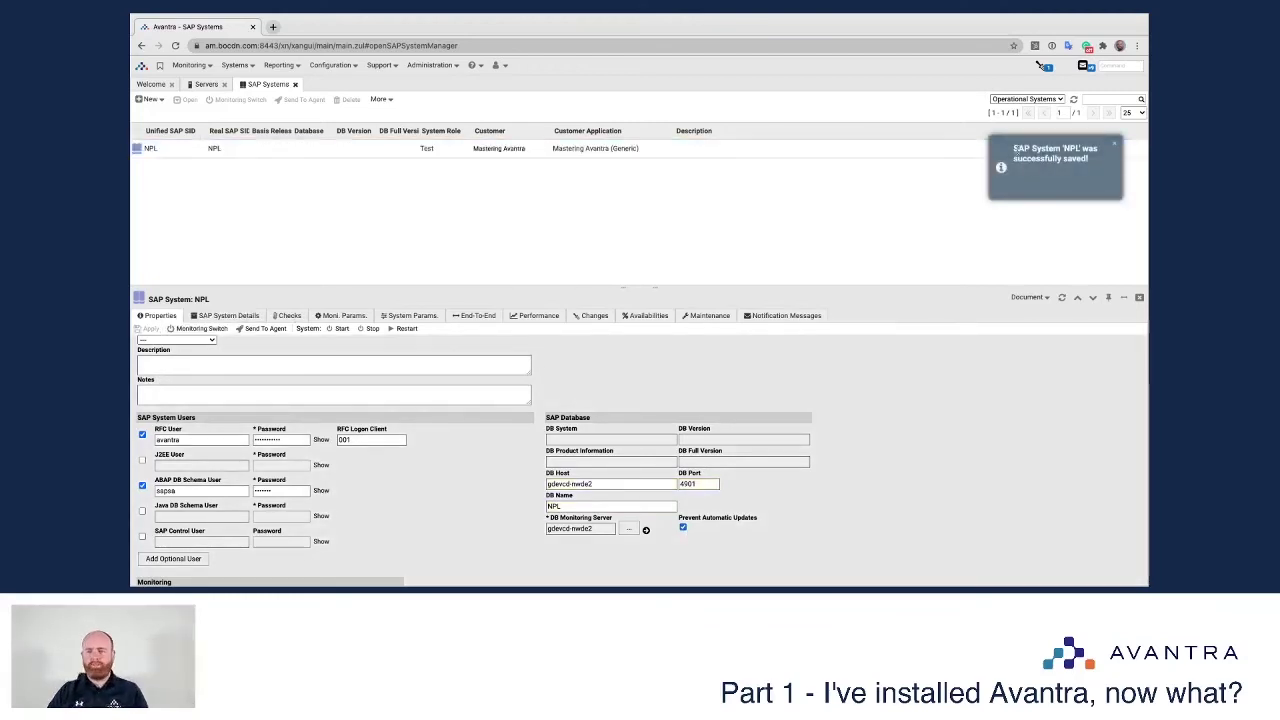
Step: Send NPL's configuration to the agent with an immediate medium check cycle
left_click(265, 328)
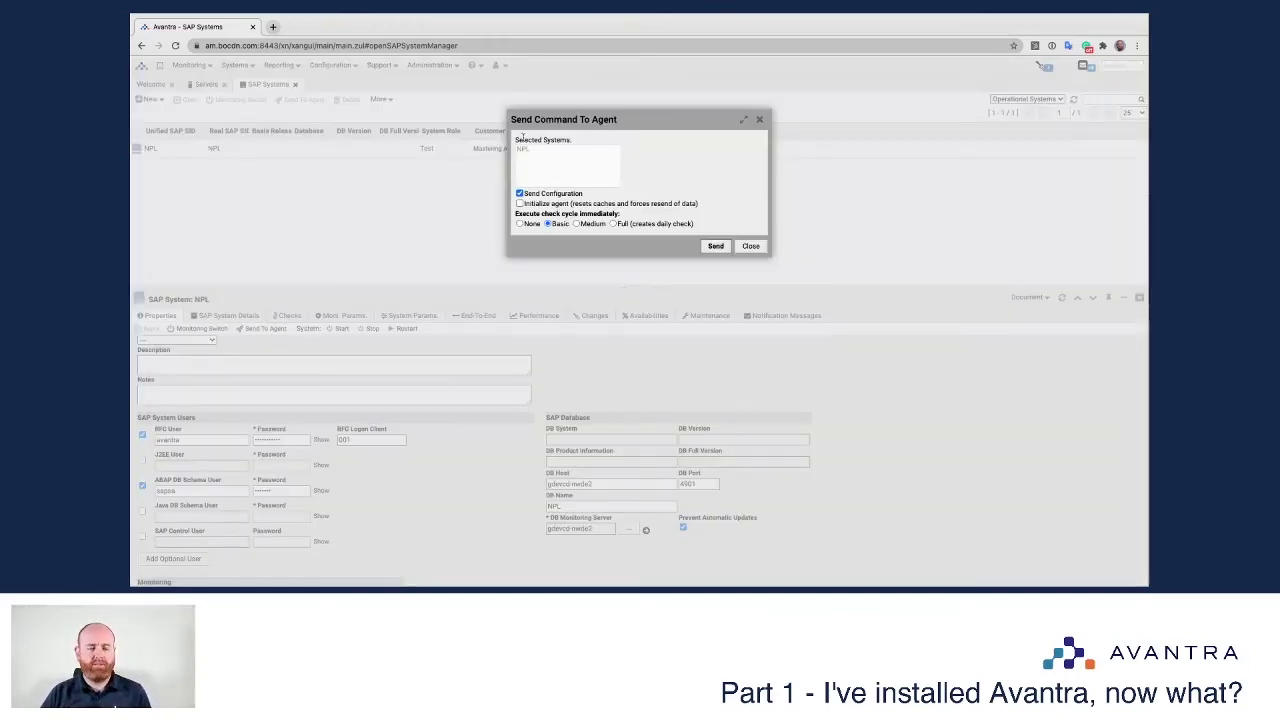
left_click(750, 246)
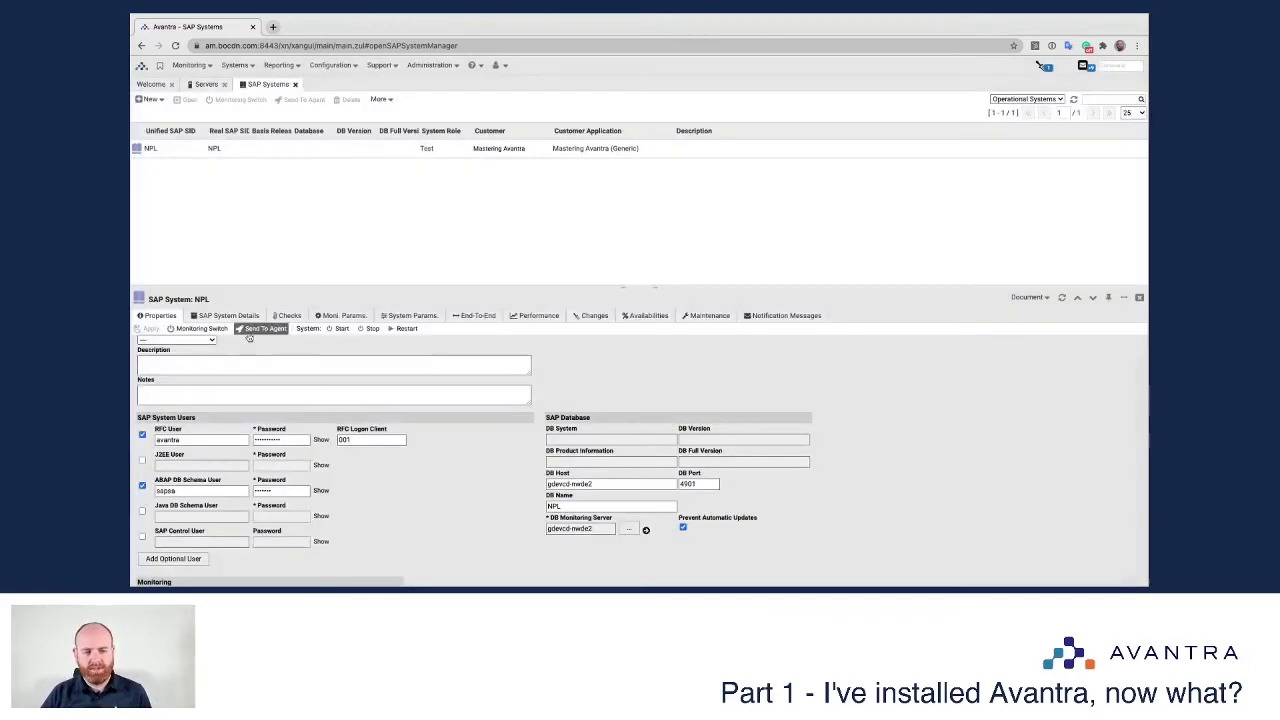
left_click(260, 329)
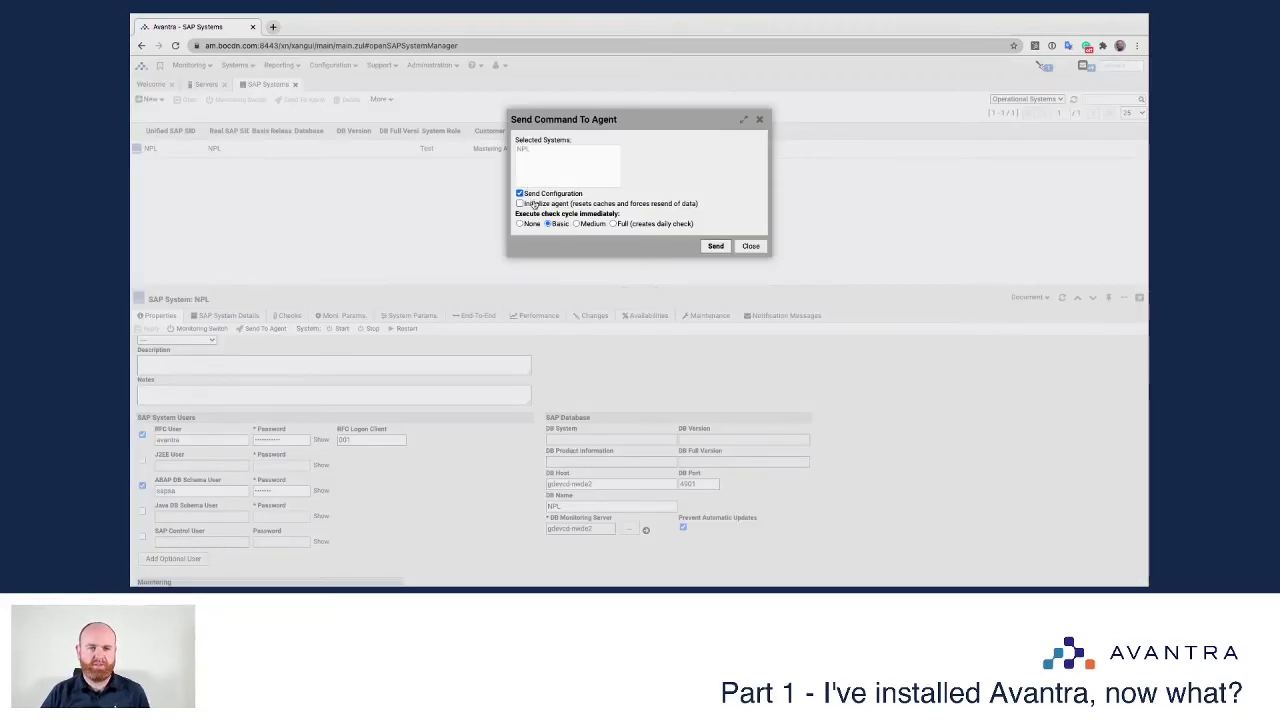
left_click(596, 226)
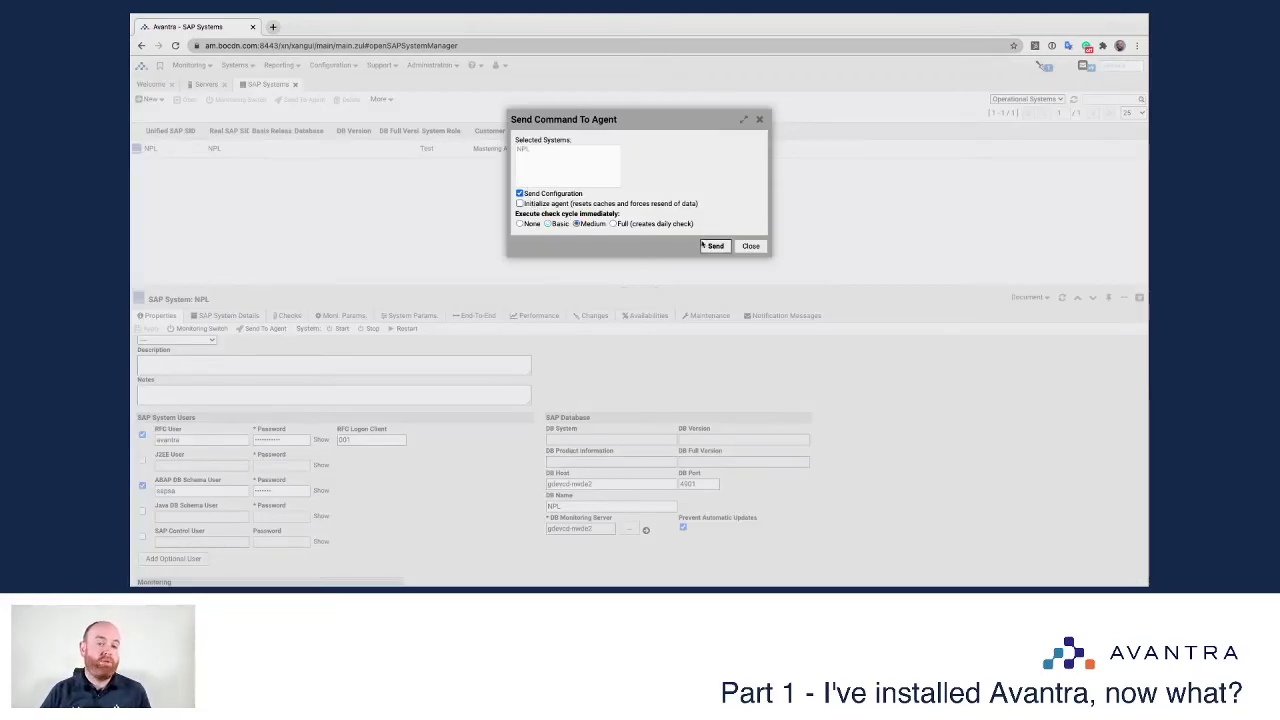
left_click(716, 246)
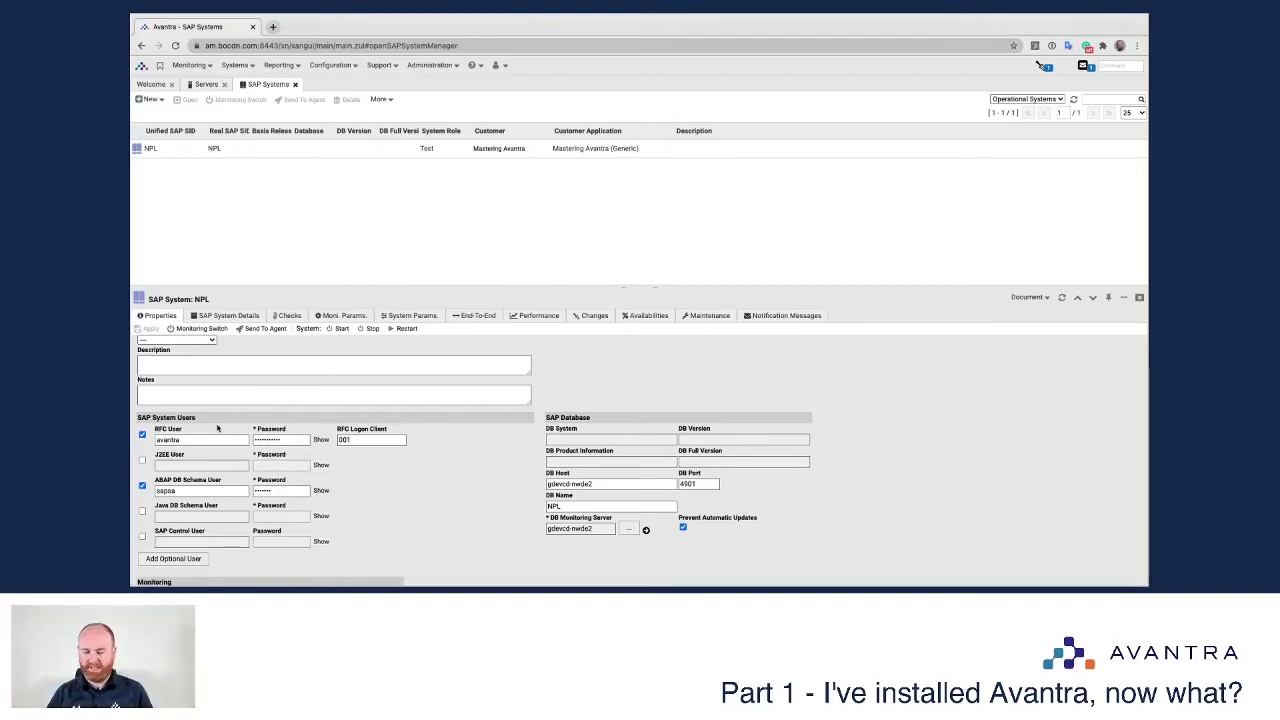
Step: Reload NPL and view its discovered SAP instances DIALOG 00 and ABAP_SCS 01
left_click(1062, 297)
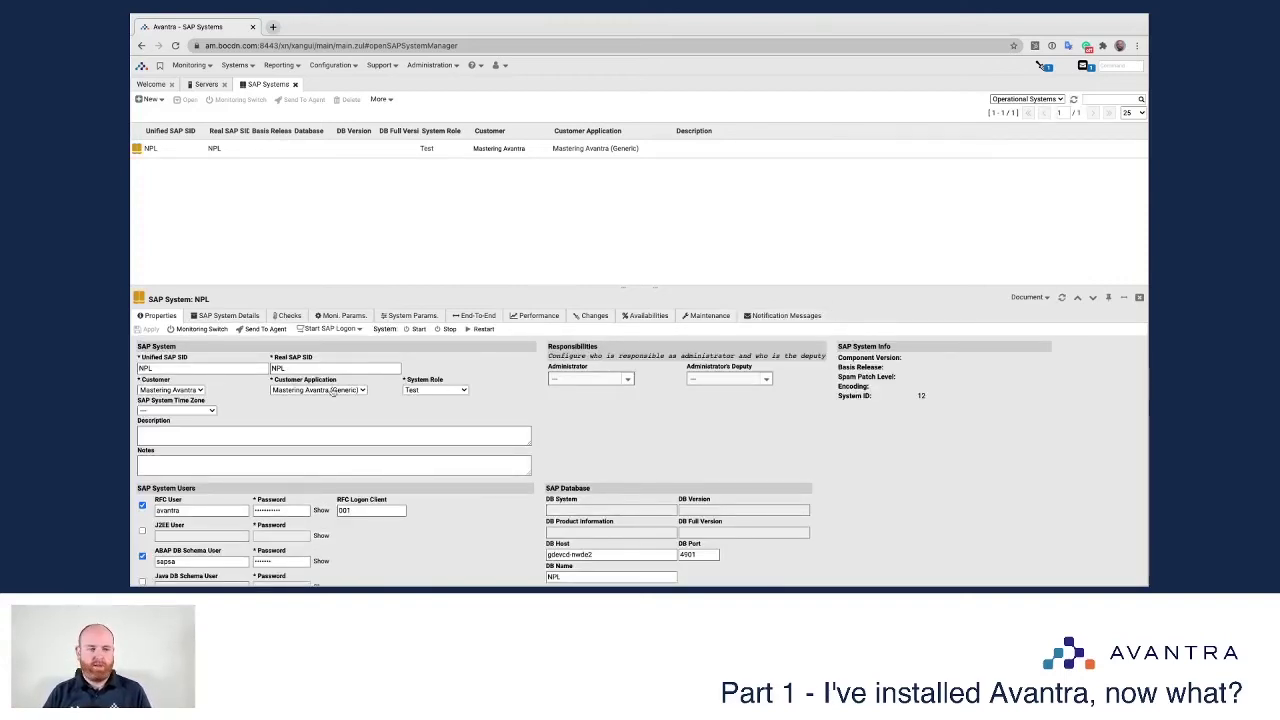
left_click(288, 316)
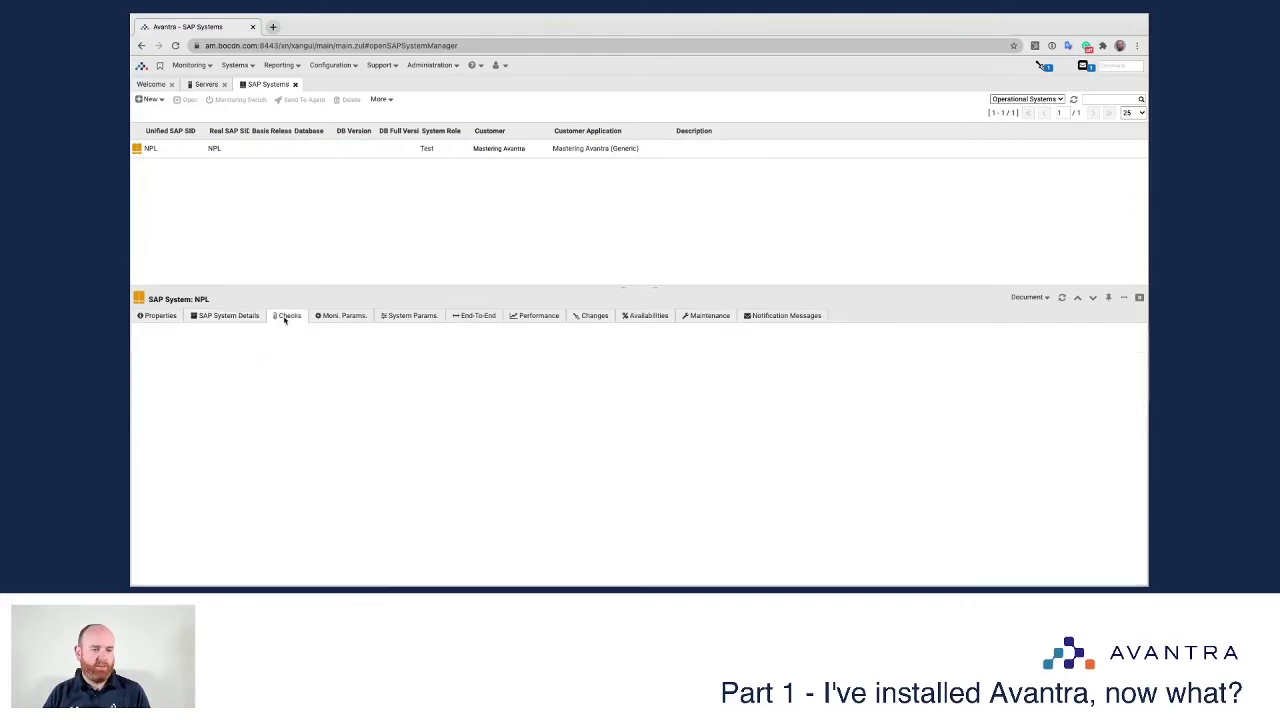
left_click(228, 316)
left_click(226, 412)
left_click(249, 399)
left_click(234, 415)
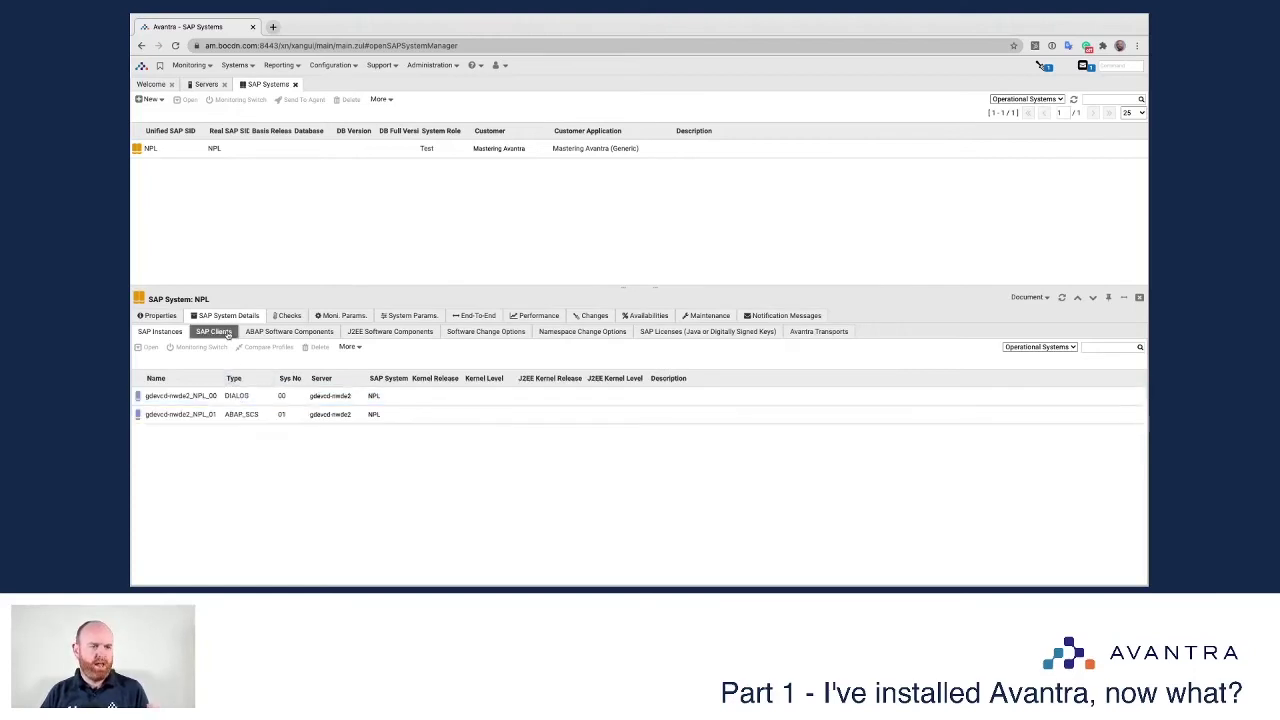
Step: Refresh NPL's Checks list until ASCS_MSGSRV, RFCCONNECT and WorkProcesses appear beside SystemAlive
left_click(288, 316)
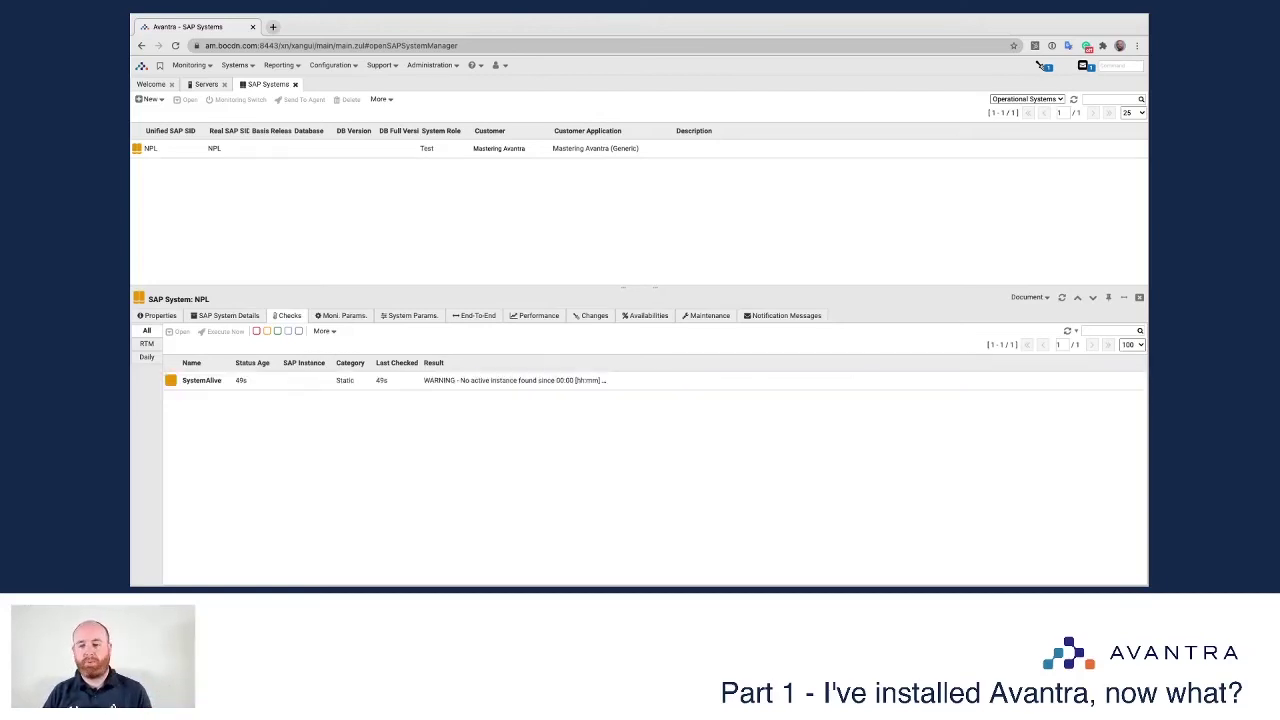
left_click(1068, 332)
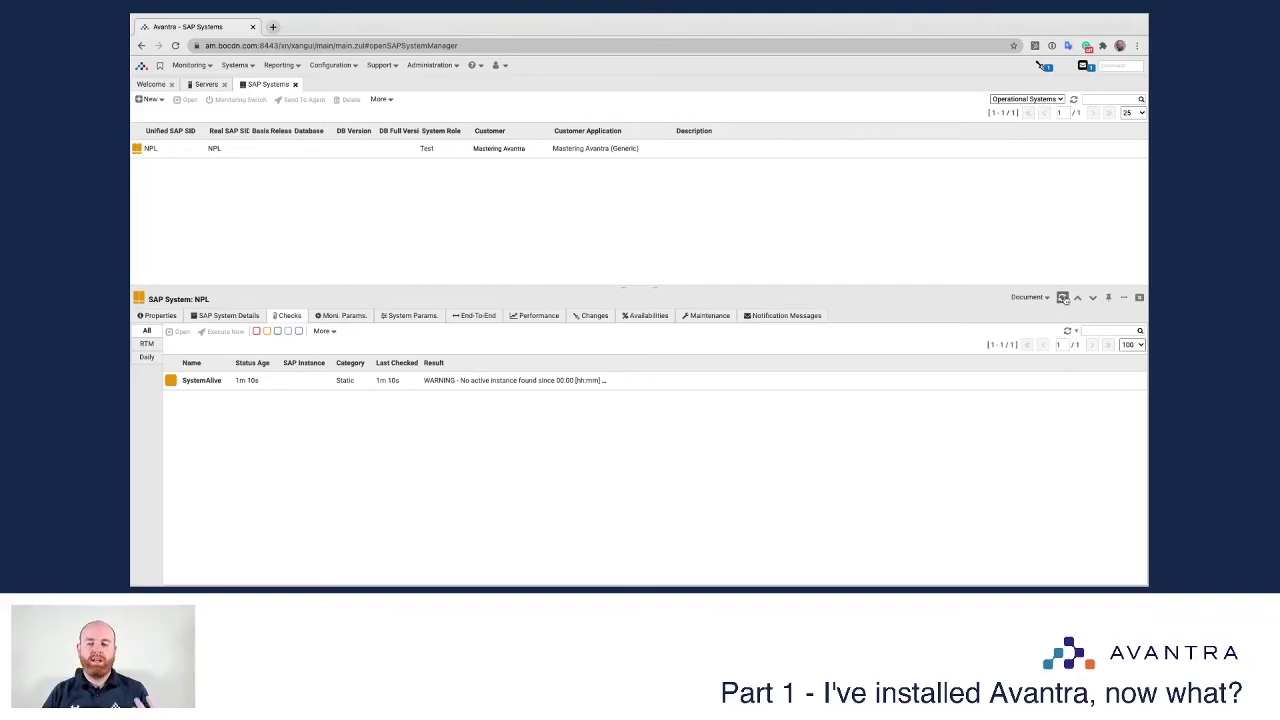
left_click(1063, 297)
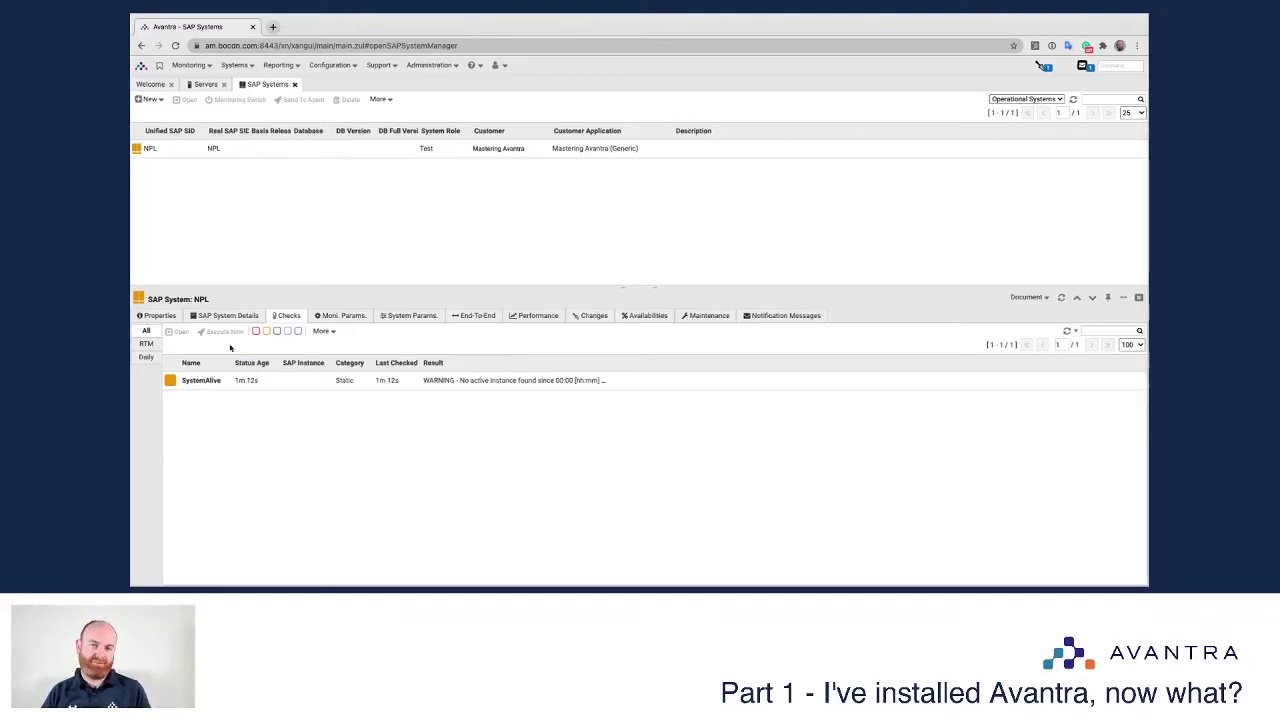
left_click(156, 315)
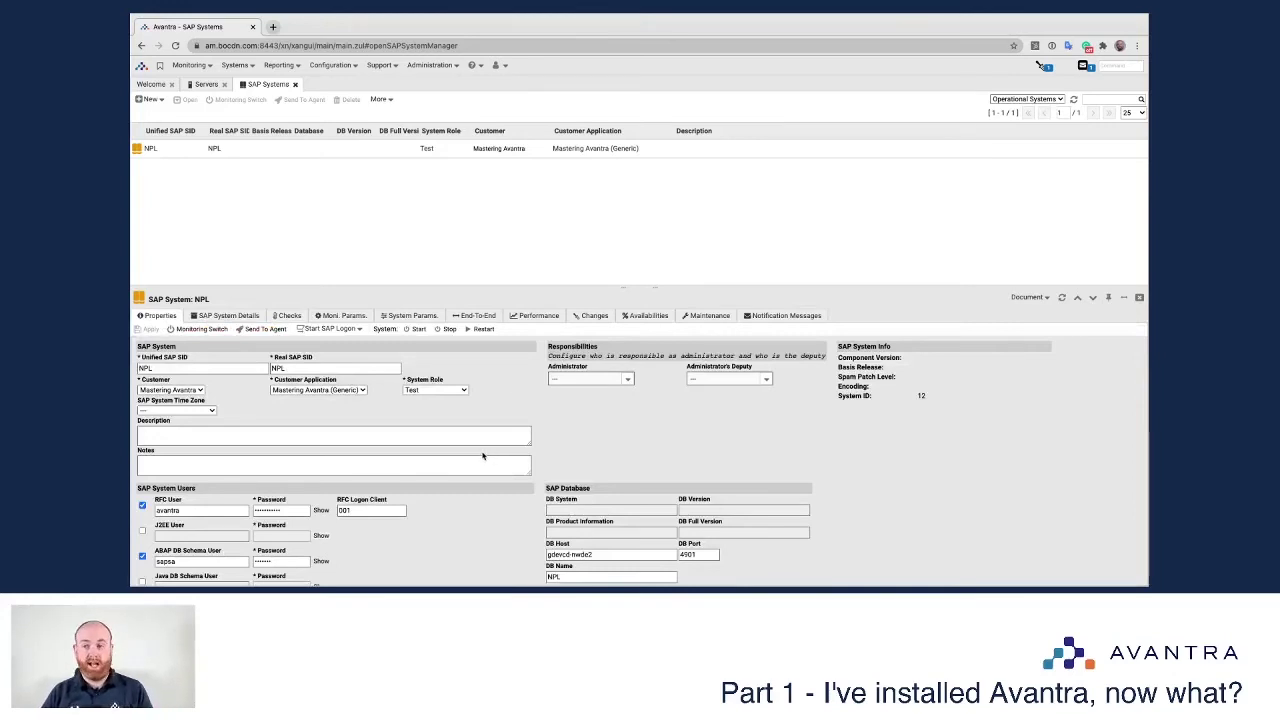
left_click(288, 315)
left_click(1067, 330)
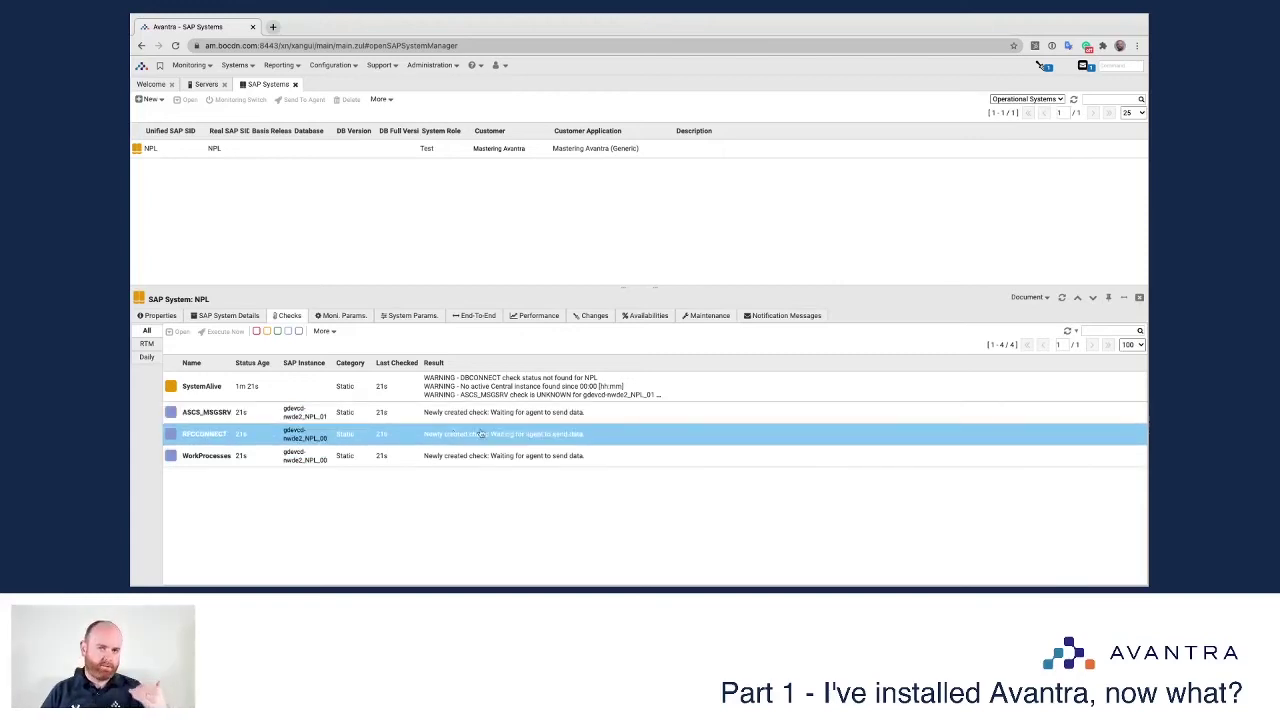
left_click(1067, 331)
left_click(1067, 331)
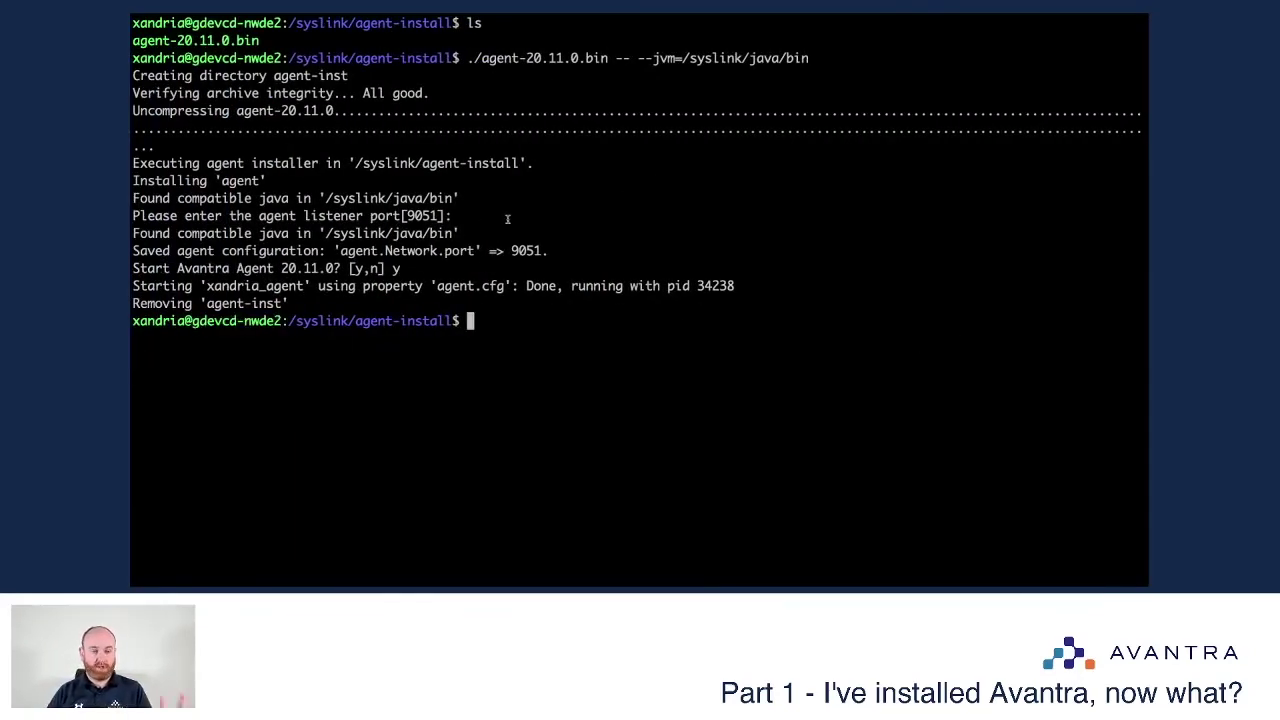
Step: Highlight the hostname, agent installer command, default listener port 9051 and agent start confirmation in the output
left_click_drag(244, 321, 276, 321)
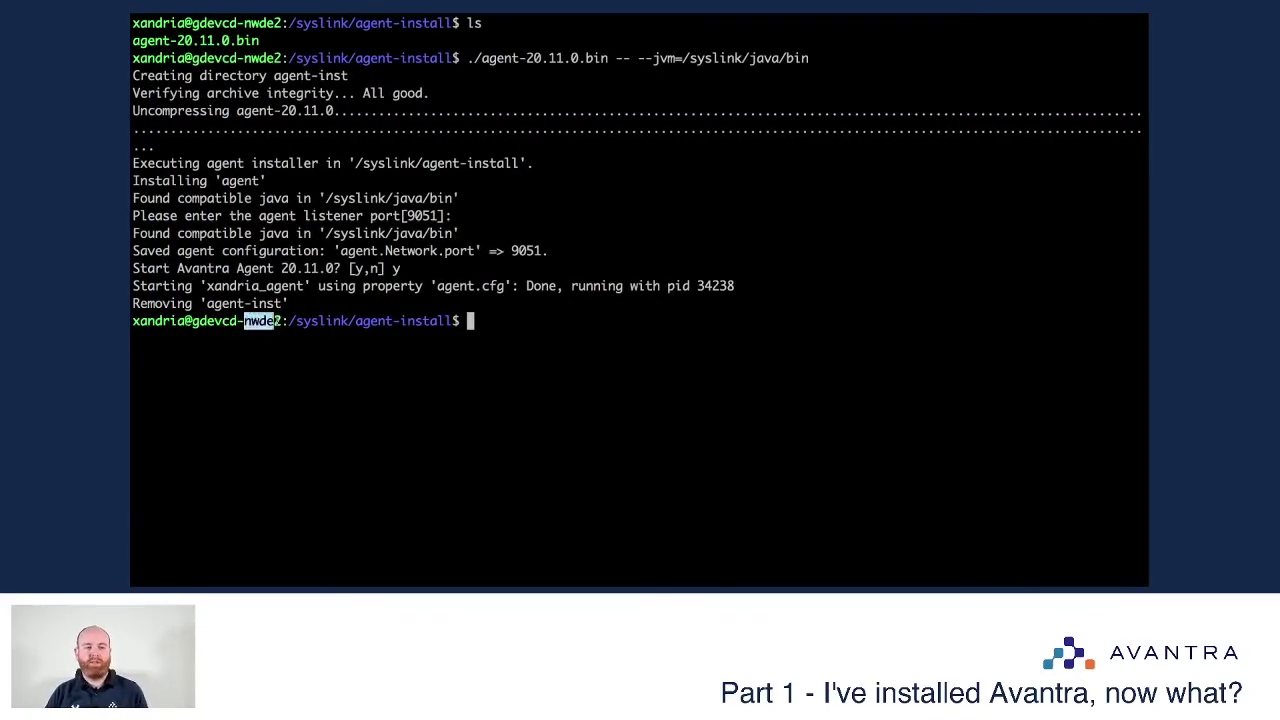
left_click(301, 331)
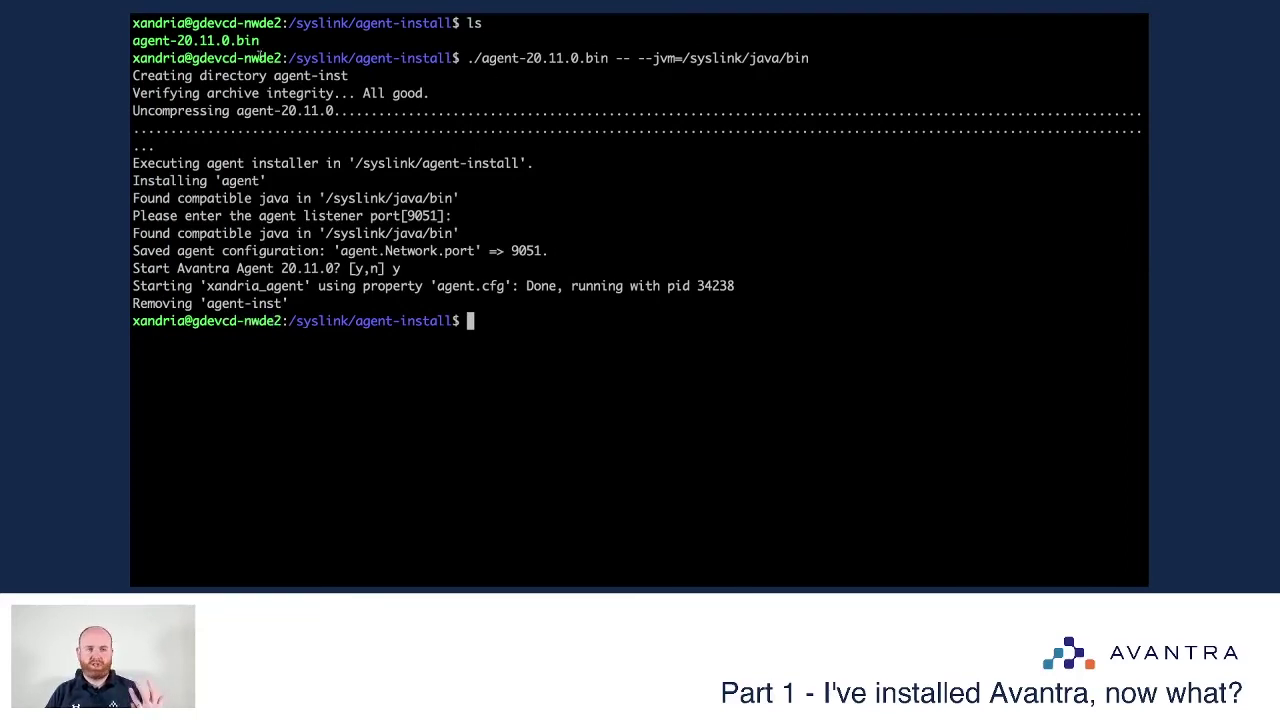
left_click_drag(467, 58, 808, 58)
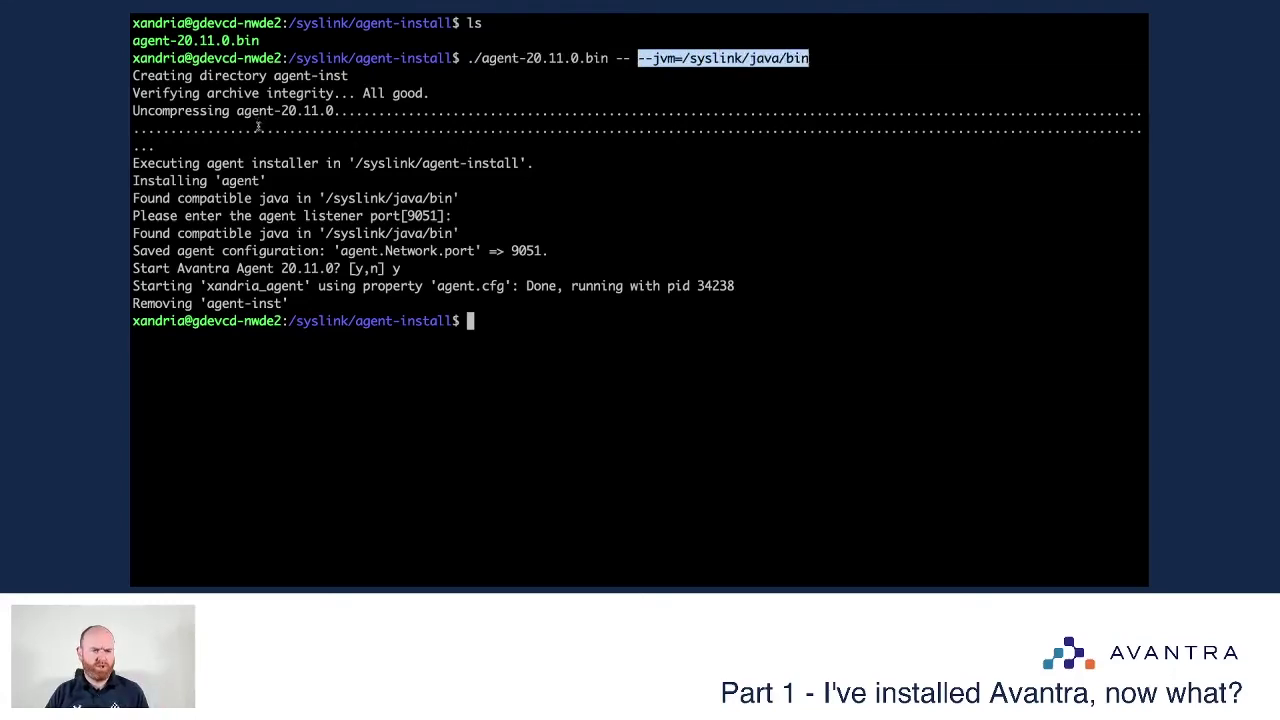
left_click_drag(401, 215, 441, 215)
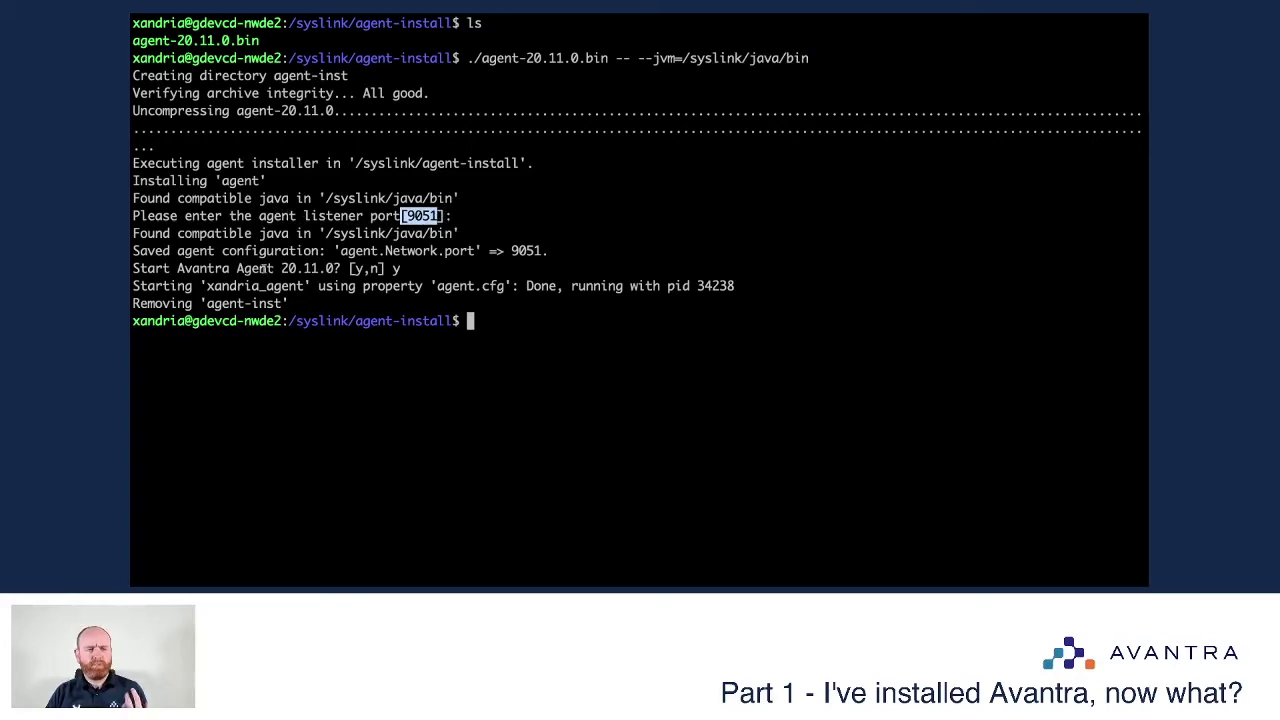
left_click_drag(267, 268, 405, 269)
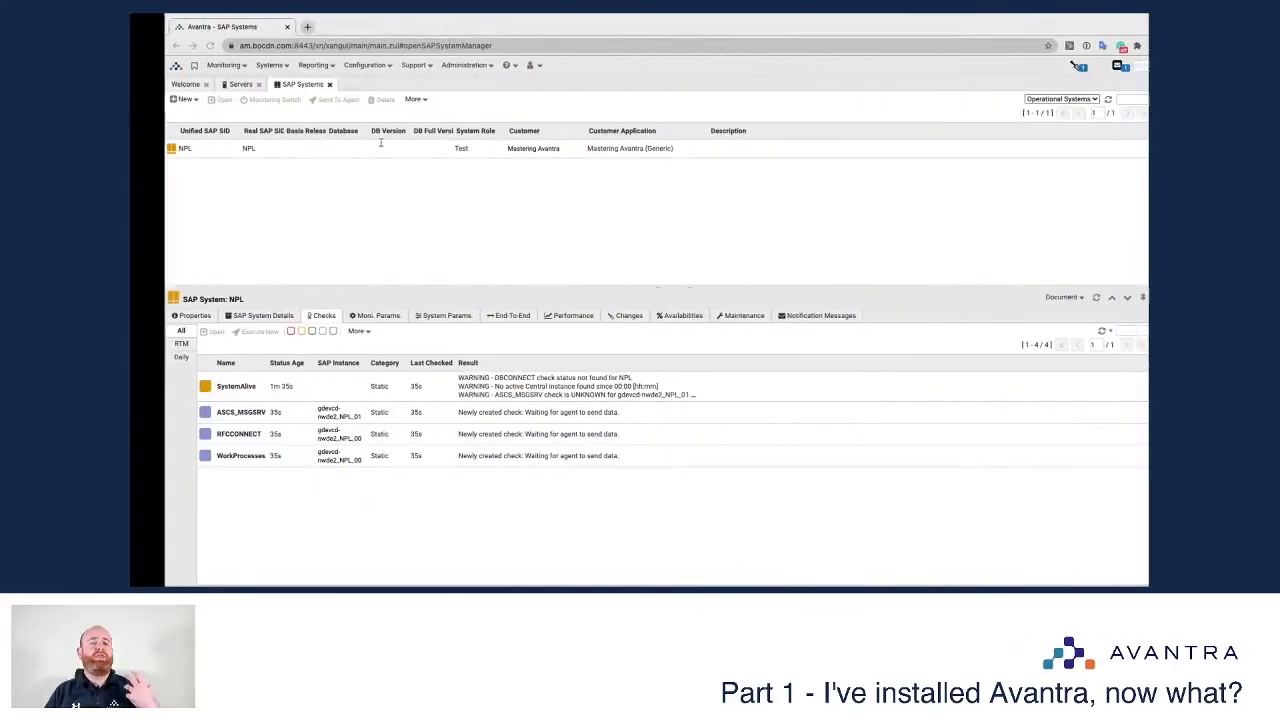
Step: Show the Servers list and expand gdevcd-nwde2's OS details: agent 20.11.0 on Ubuntu 20.04
left_click(205, 85)
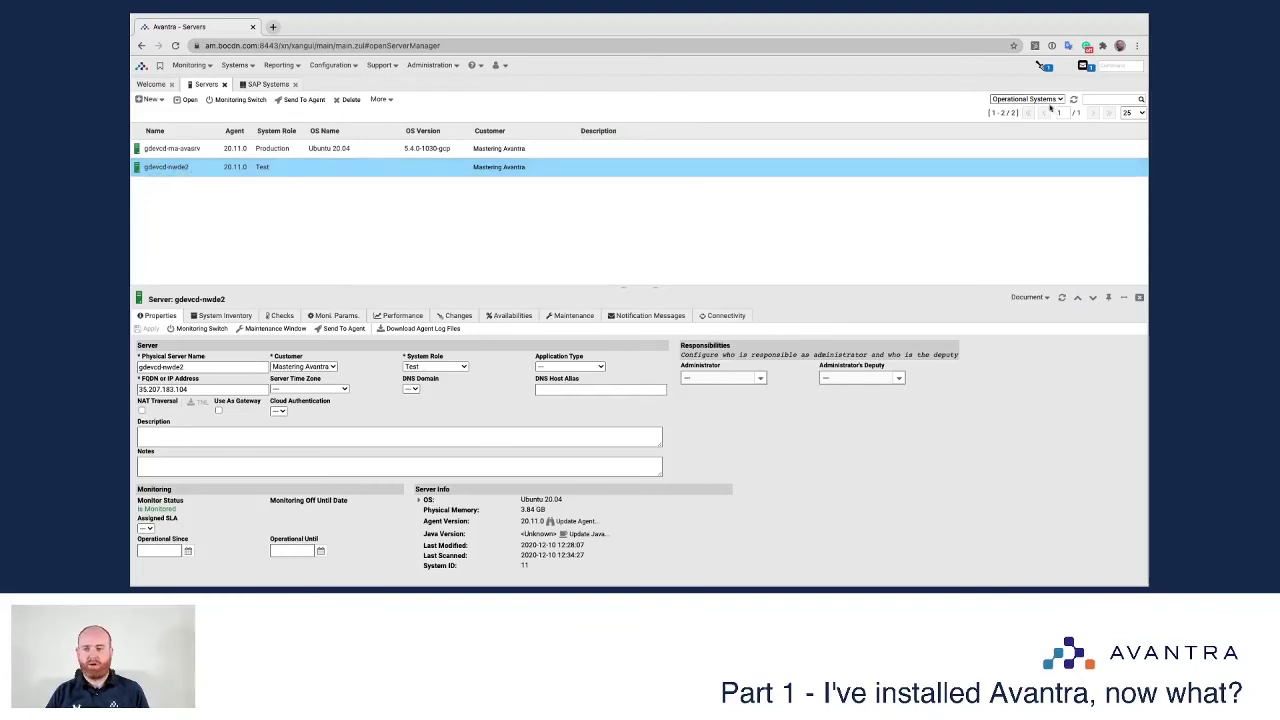
left_click(313, 167)
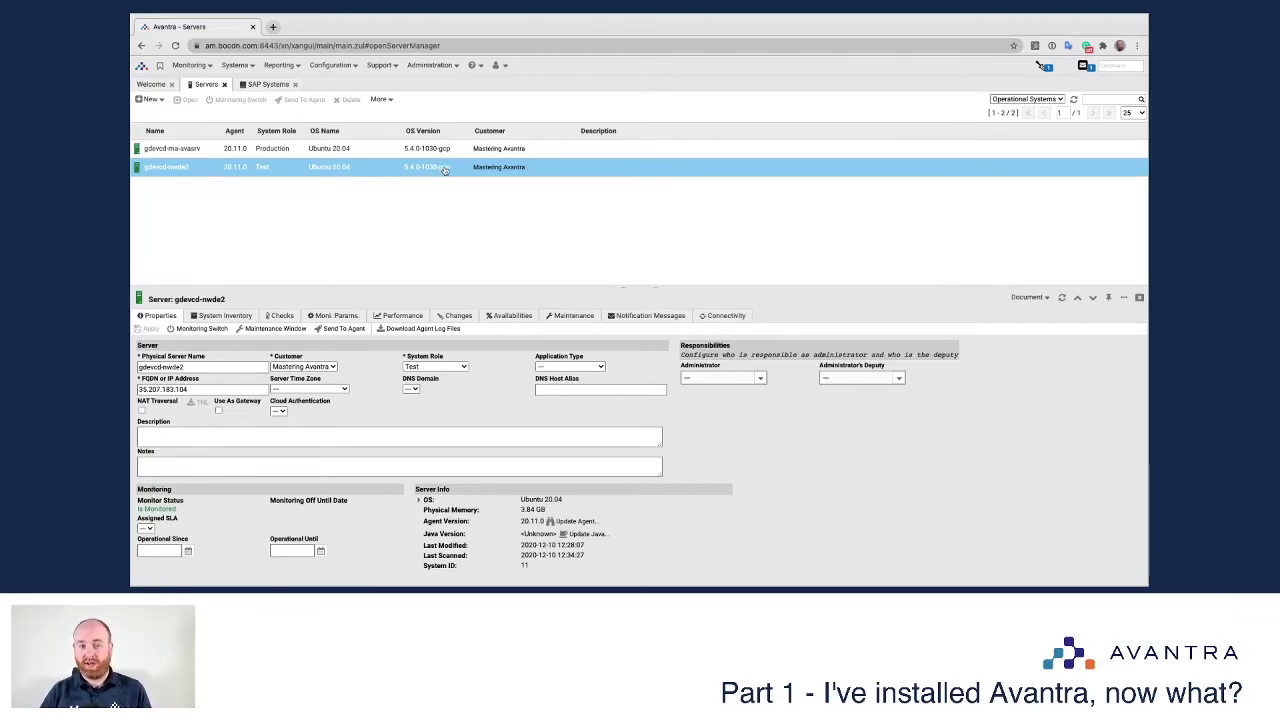
left_click(356, 253)
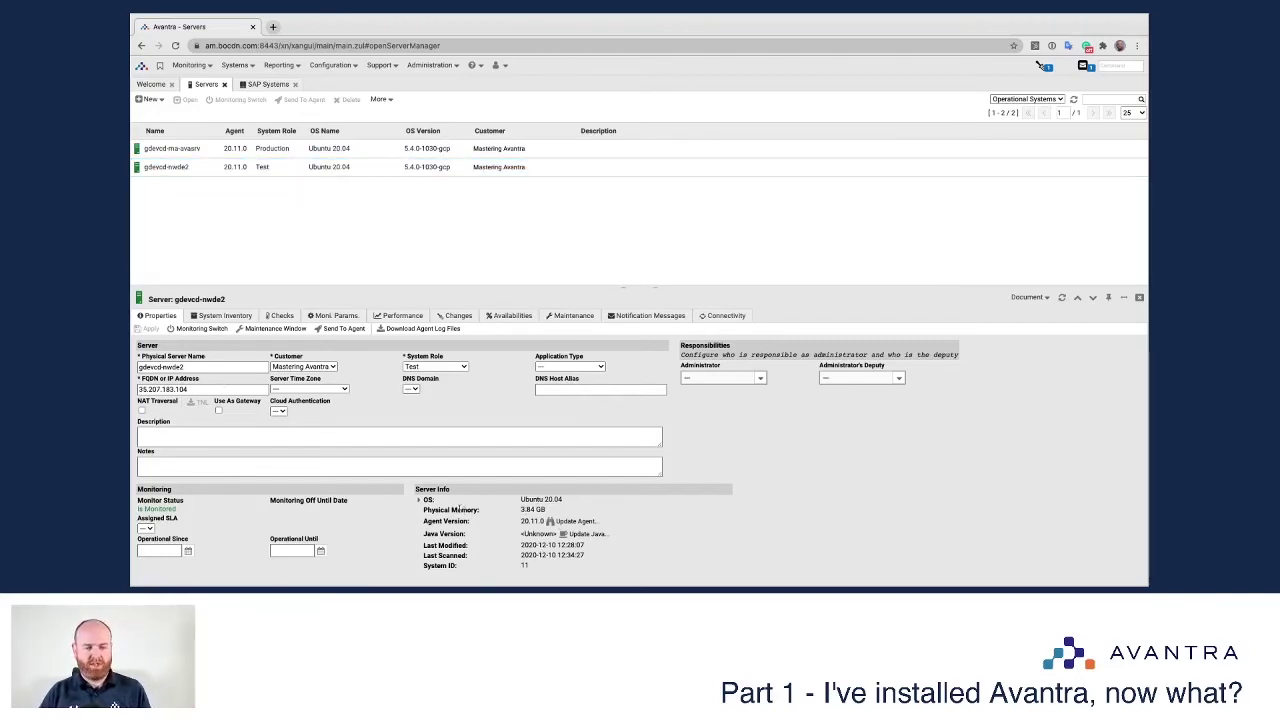
left_click(419, 500)
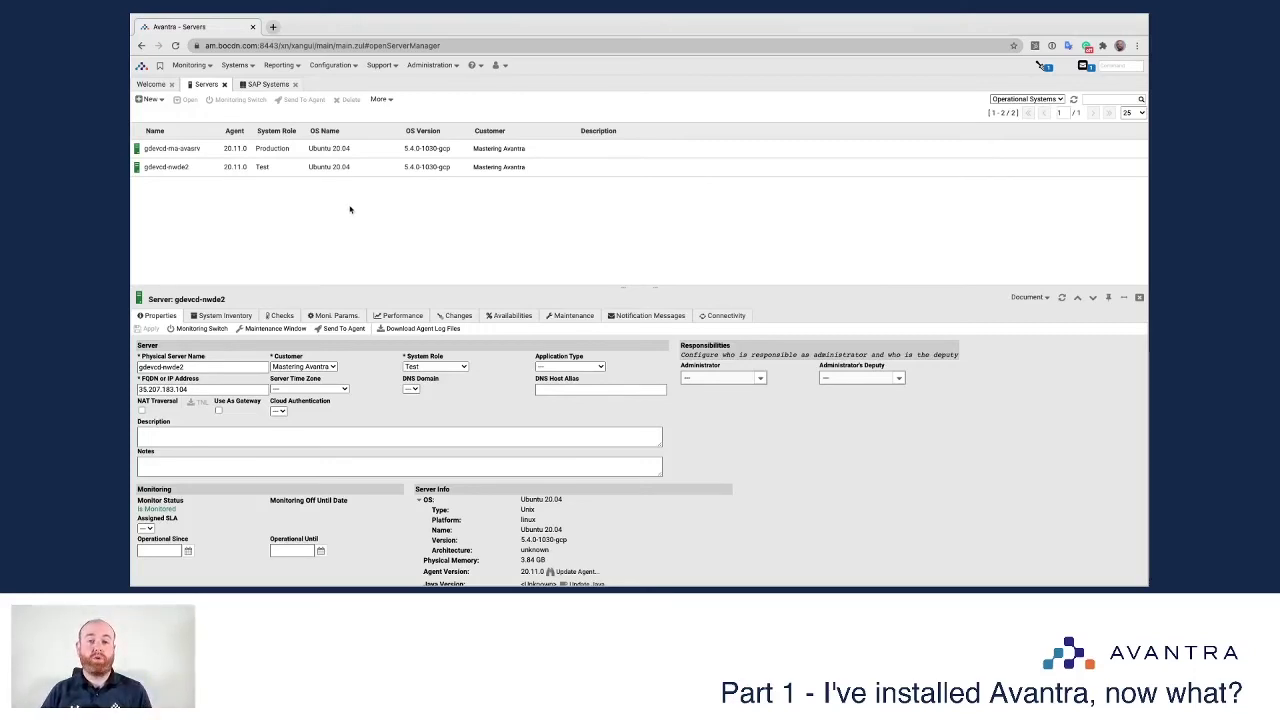
Step: Review the NPL system's Properties, including its SAP users and database settings
left_click(272, 86)
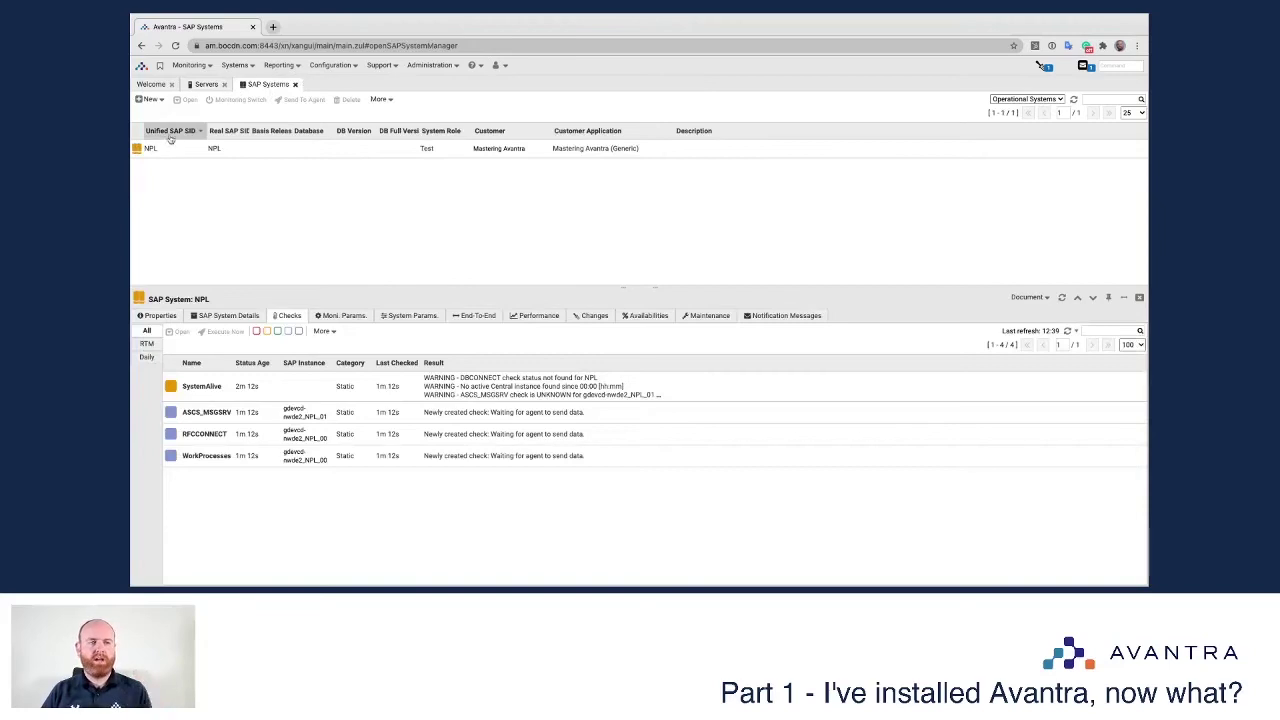
left_click(157, 315)
scroll(198, 421, "down", 3)
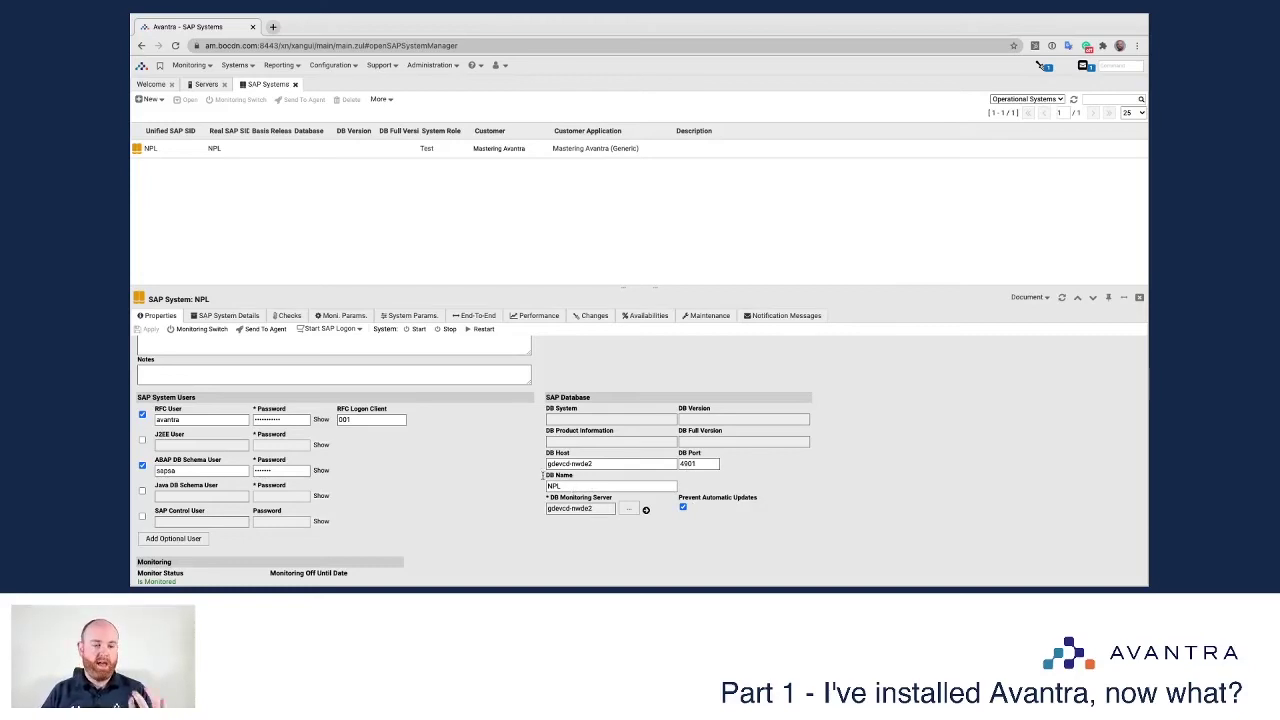
scroll(500, 470, "up", 2)
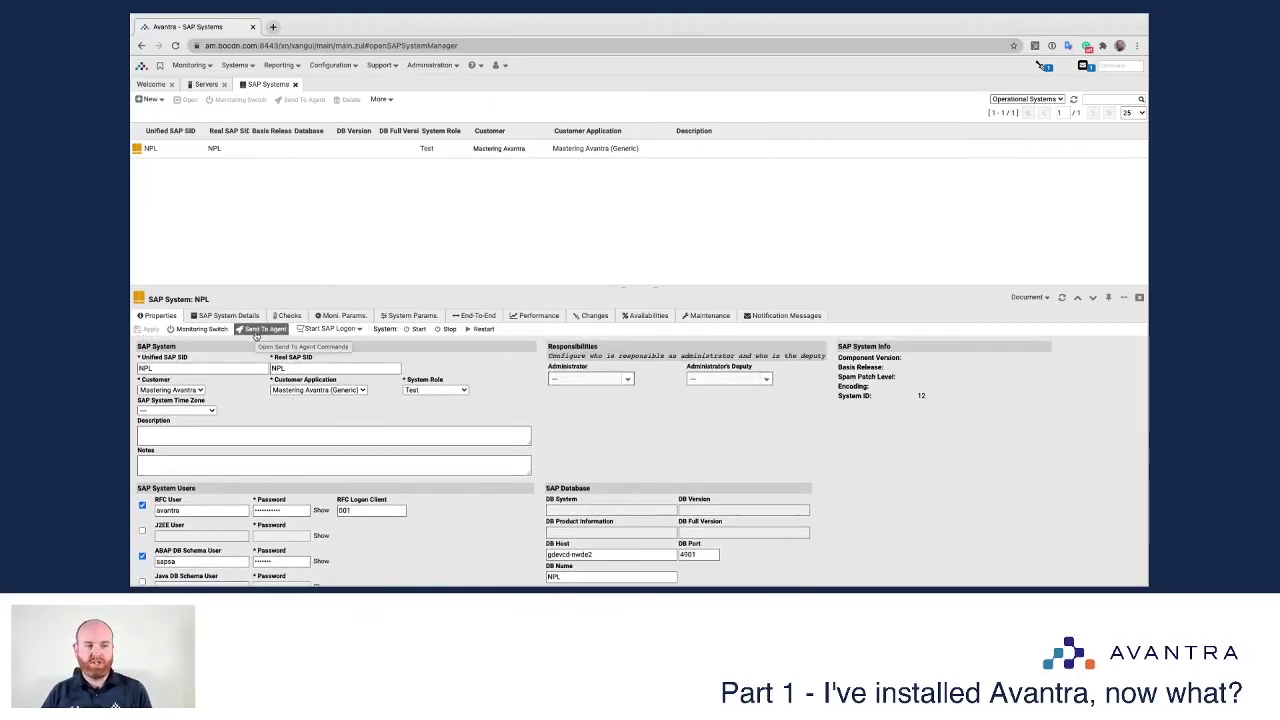
Step: Refresh NPL's list of four checks
left_click(289, 315)
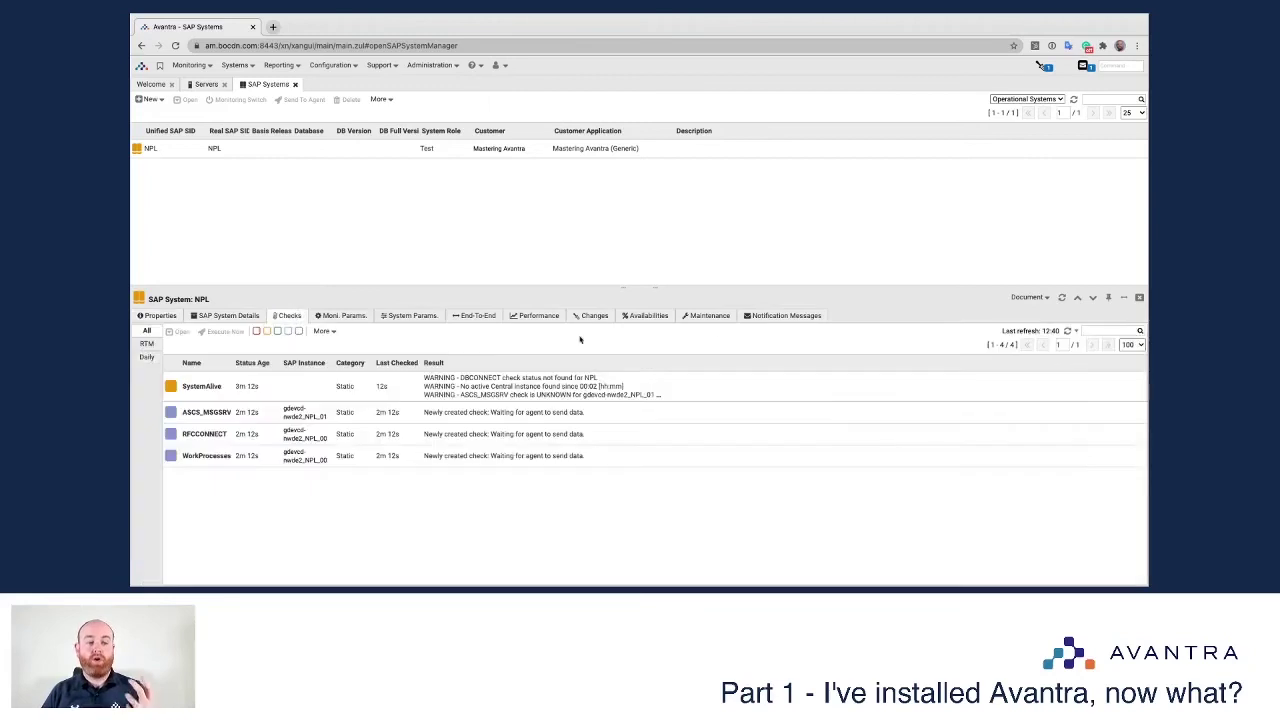
left_click(1062, 297)
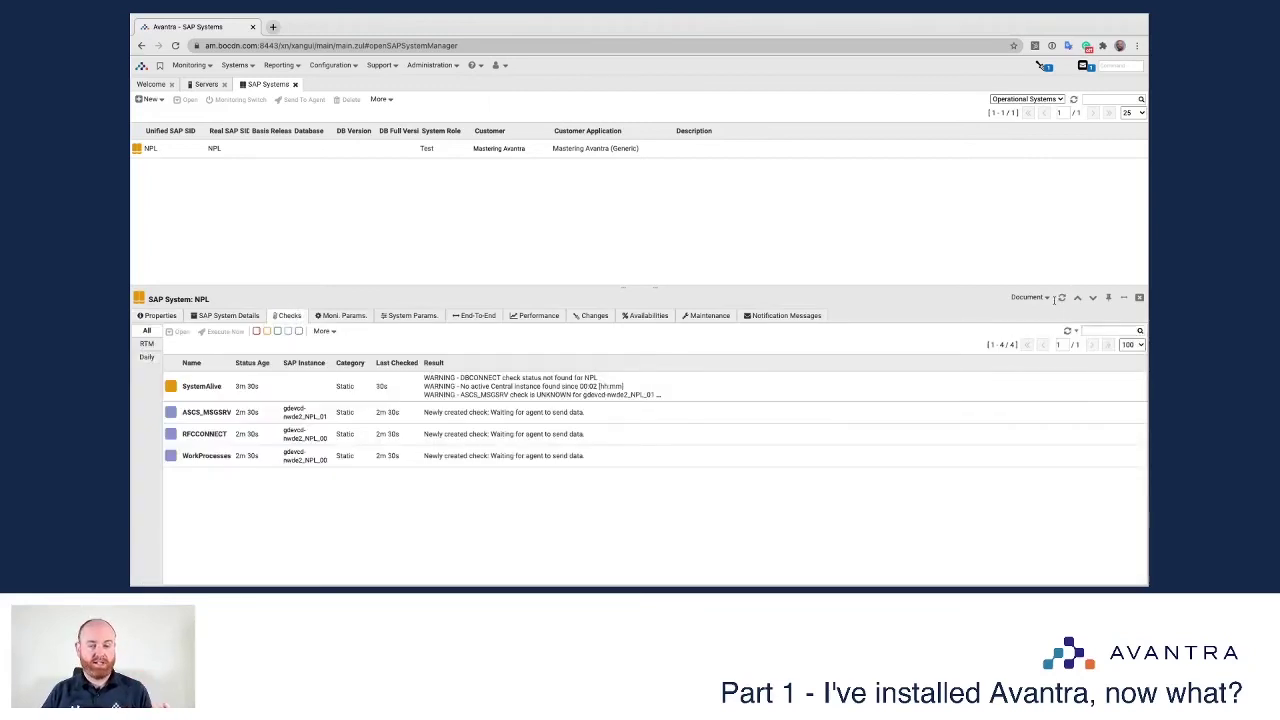
left_click(1067, 331)
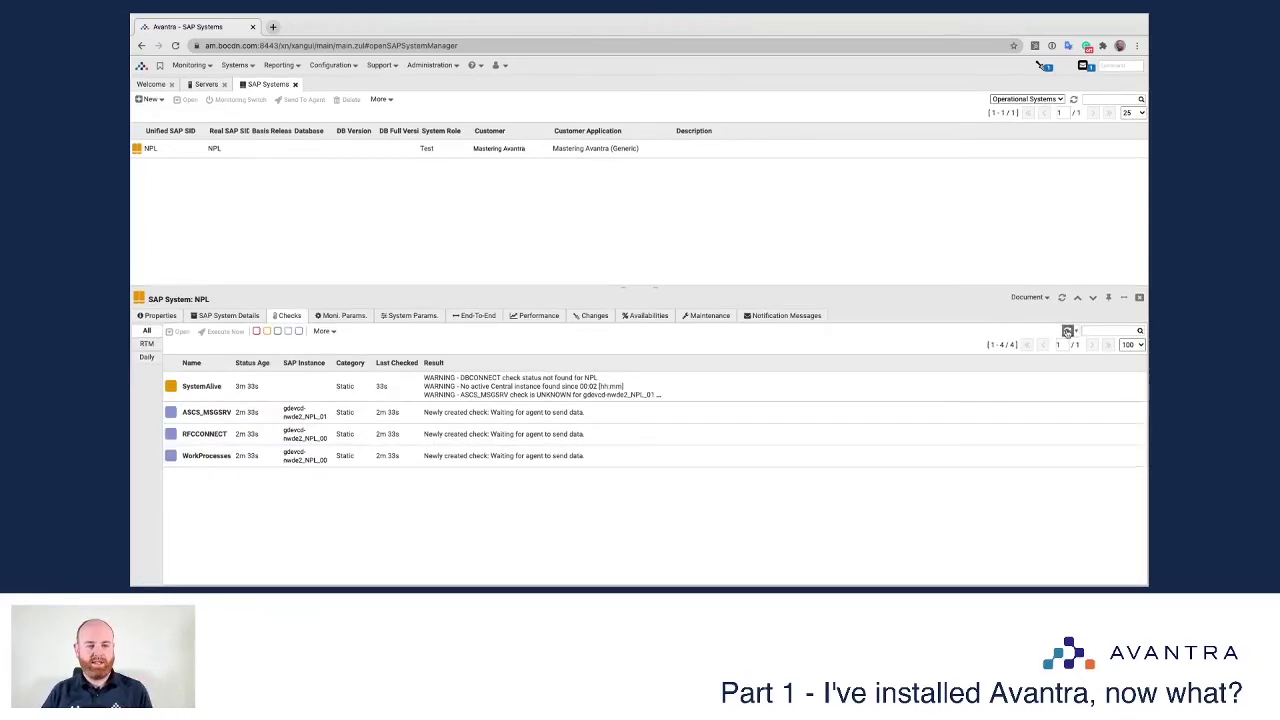
left_click(1067, 332)
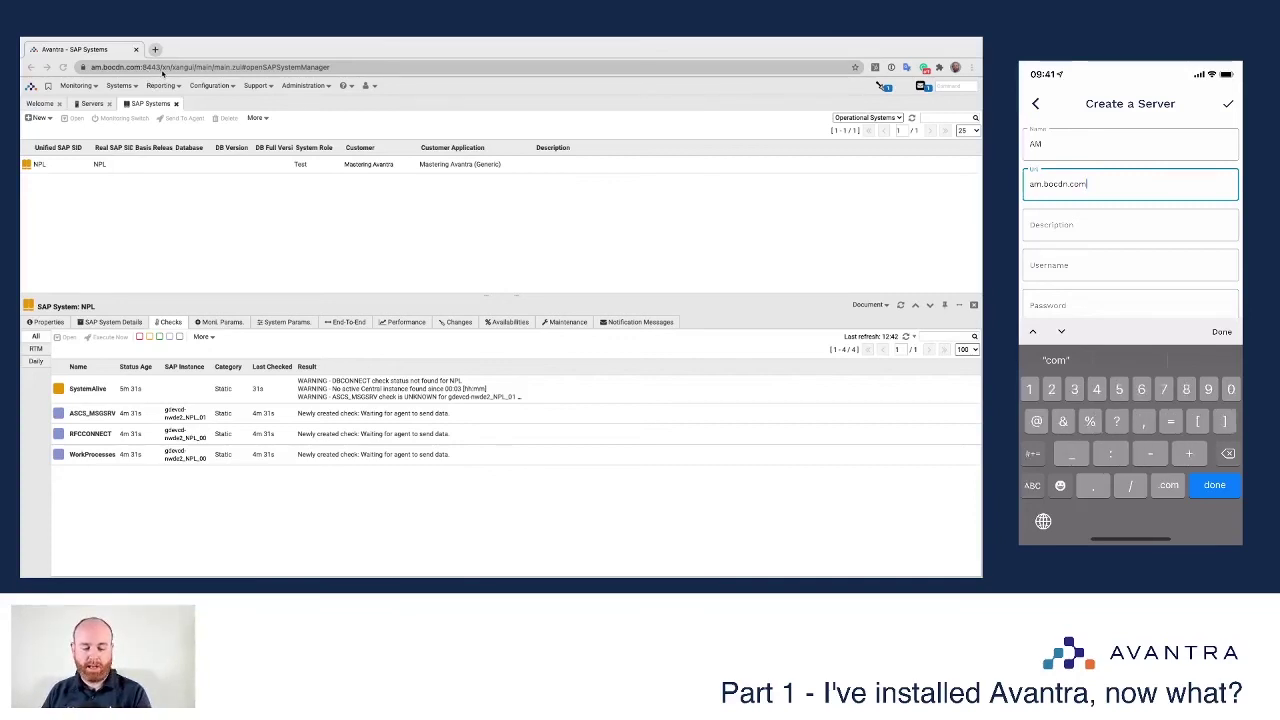
Step: Add port :8443 to the am.bocdn.com server URL and set the description to am
type(":")
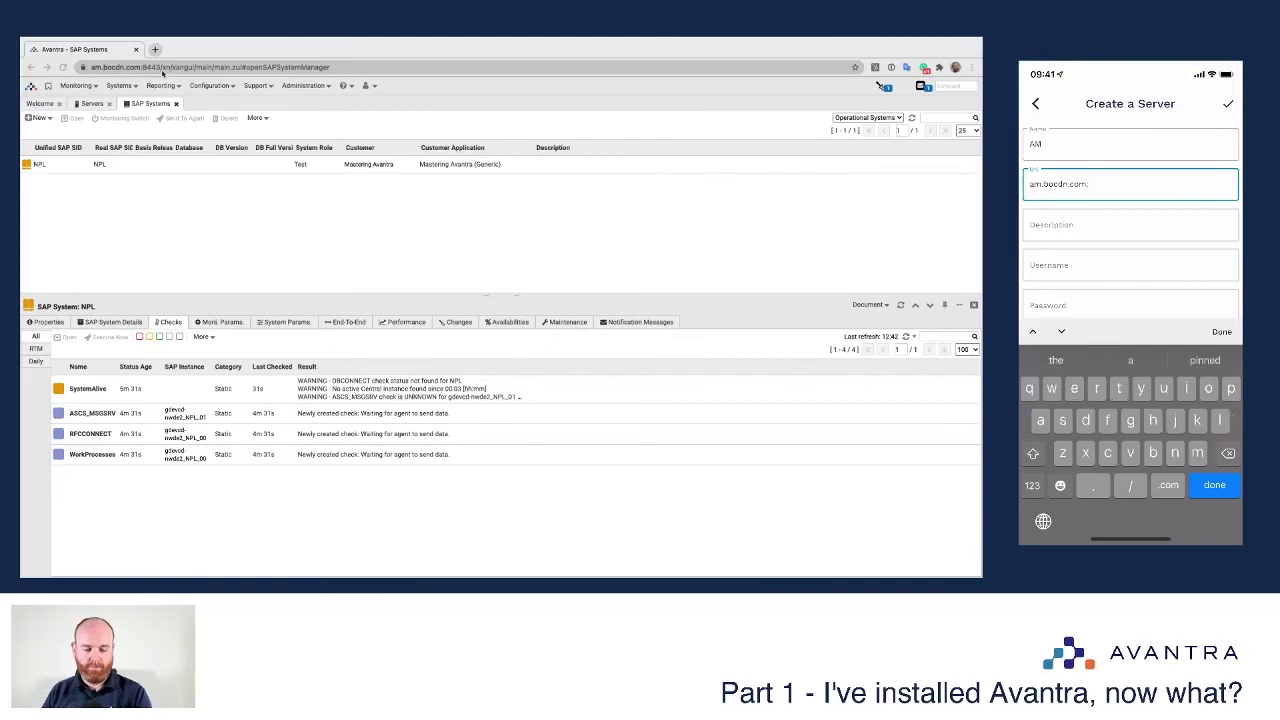
type("8443")
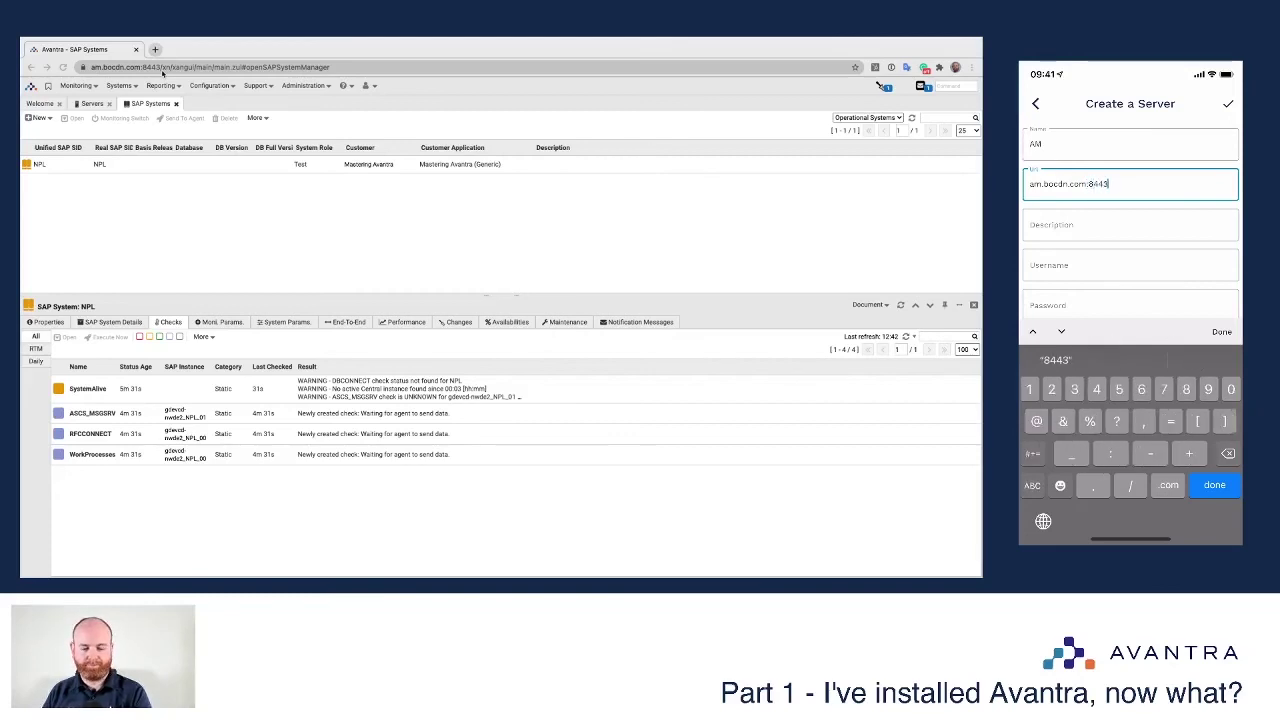
key("Return")
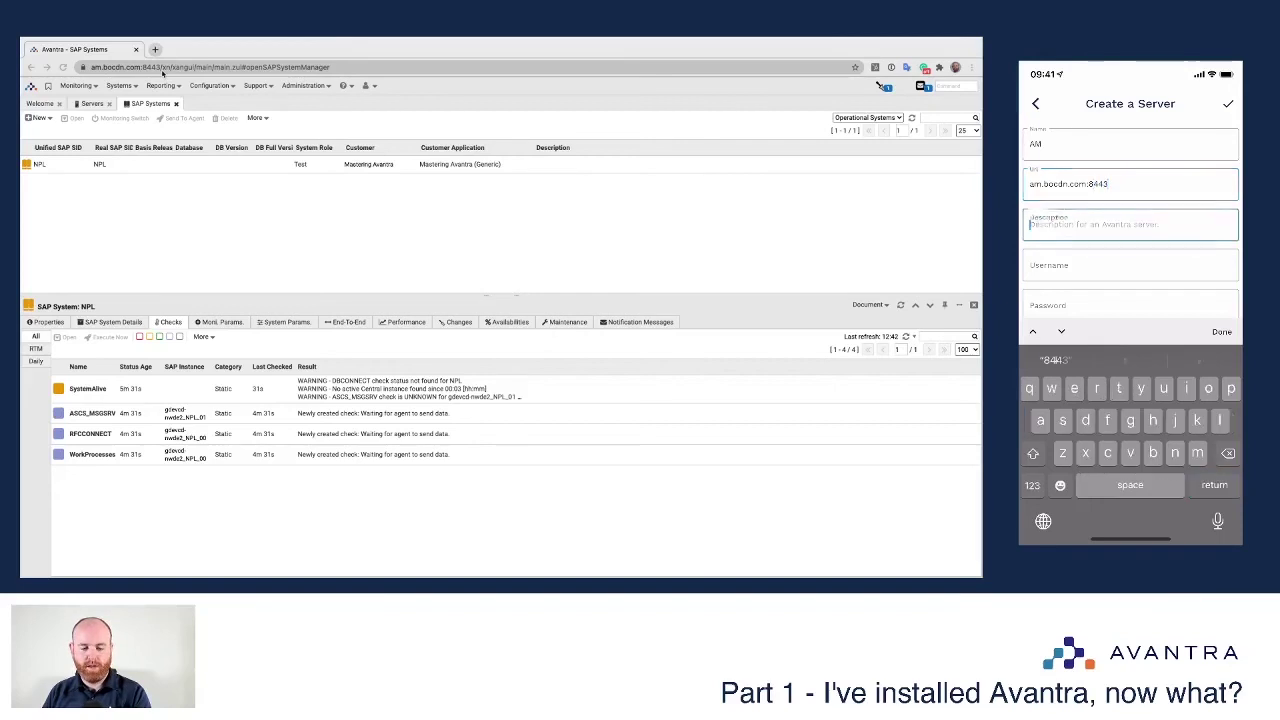
type("am")
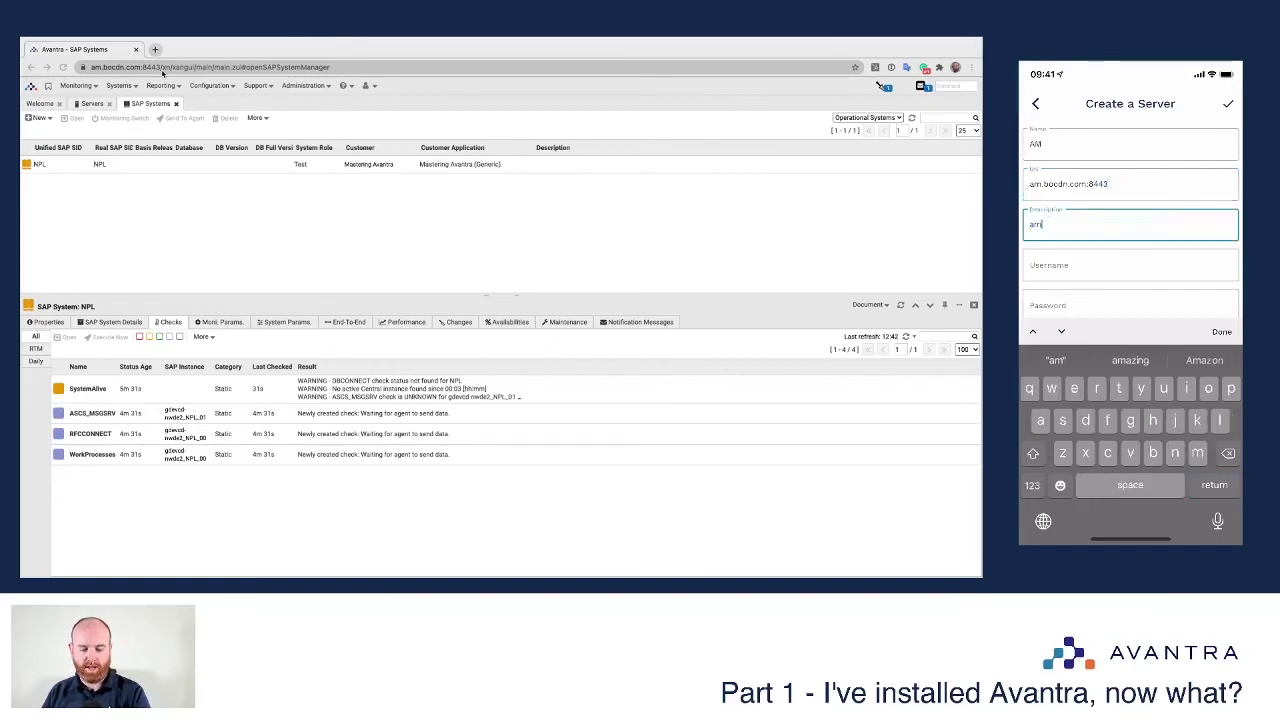
key("Return")
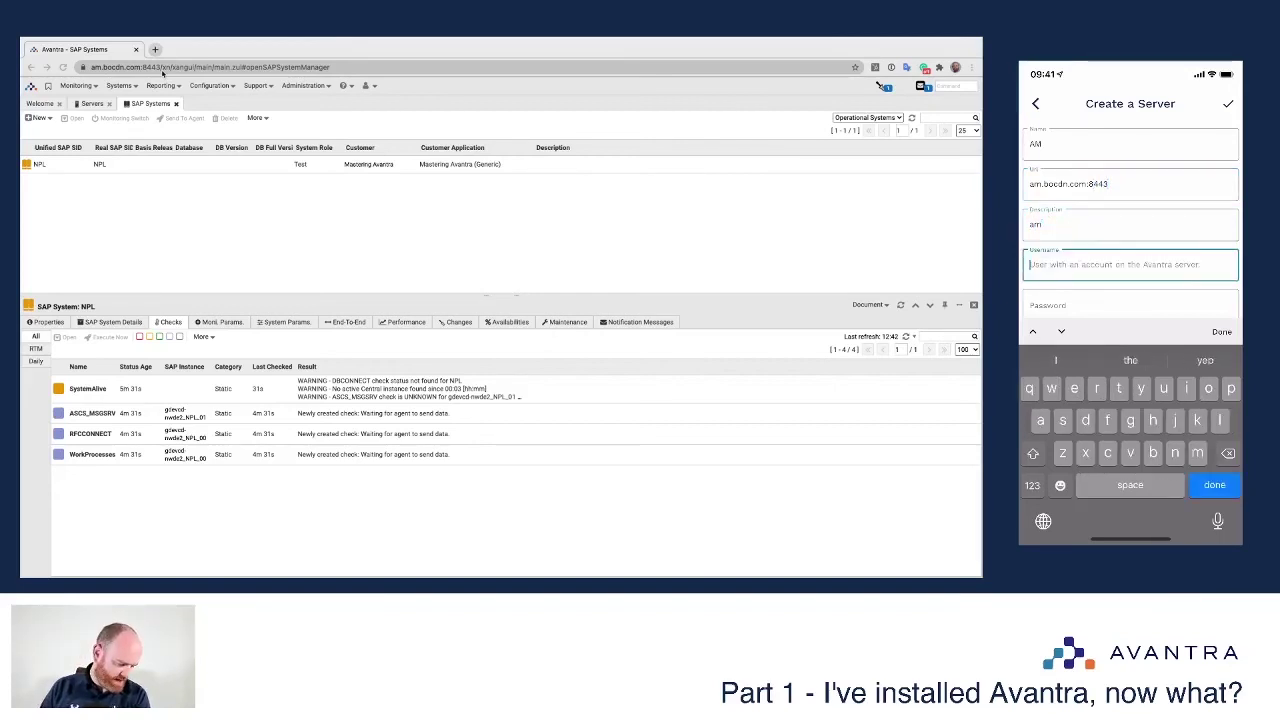
Step: Enter the username and password, then save the AM server connection
type("m")
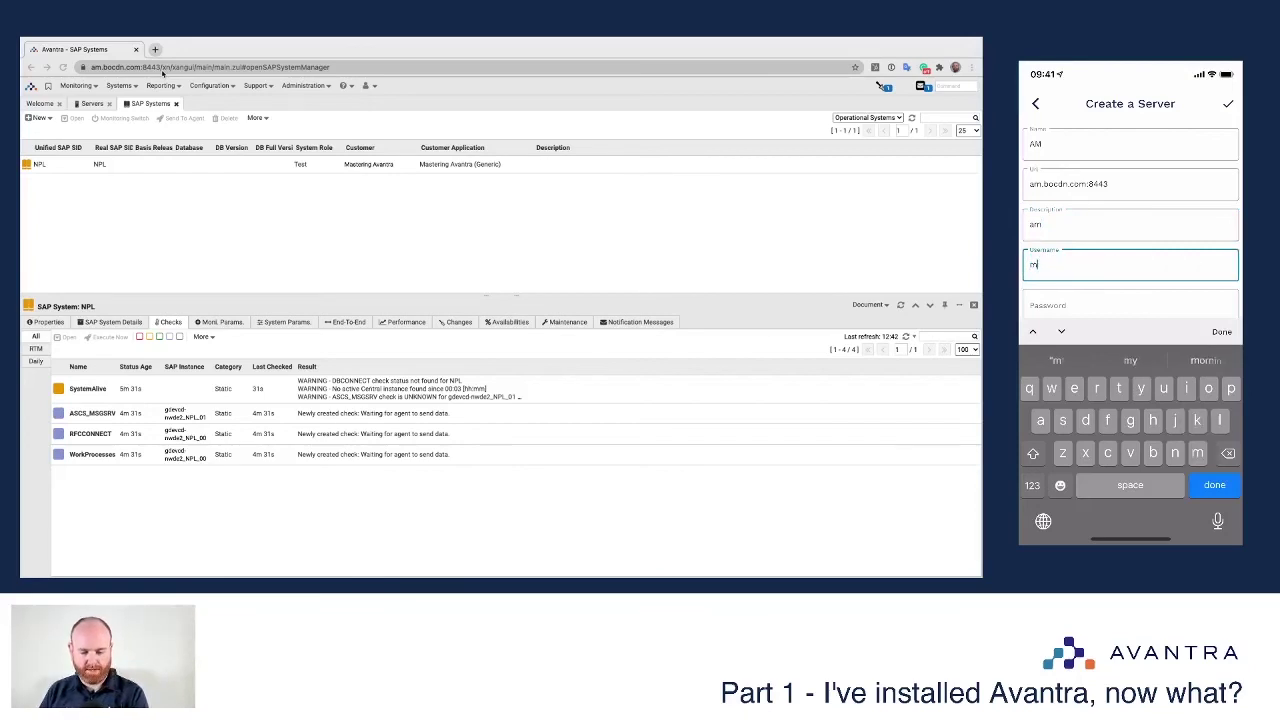
type("obil")
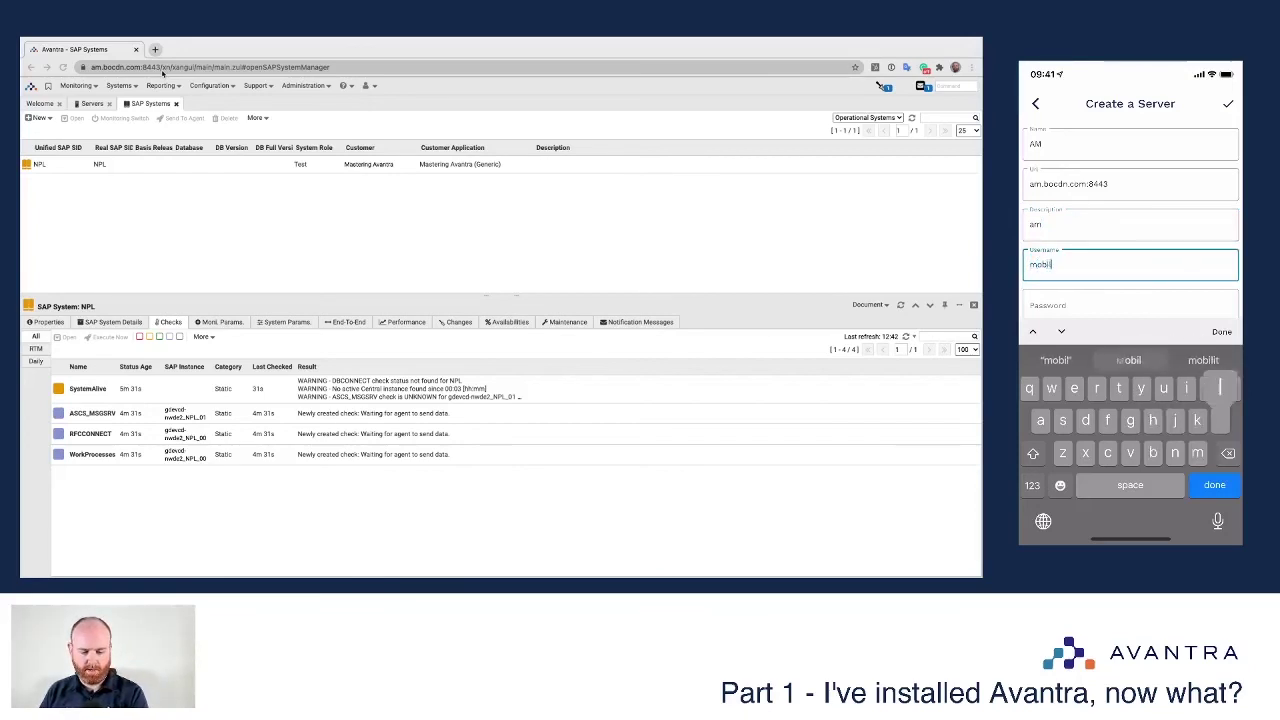
type("e_")
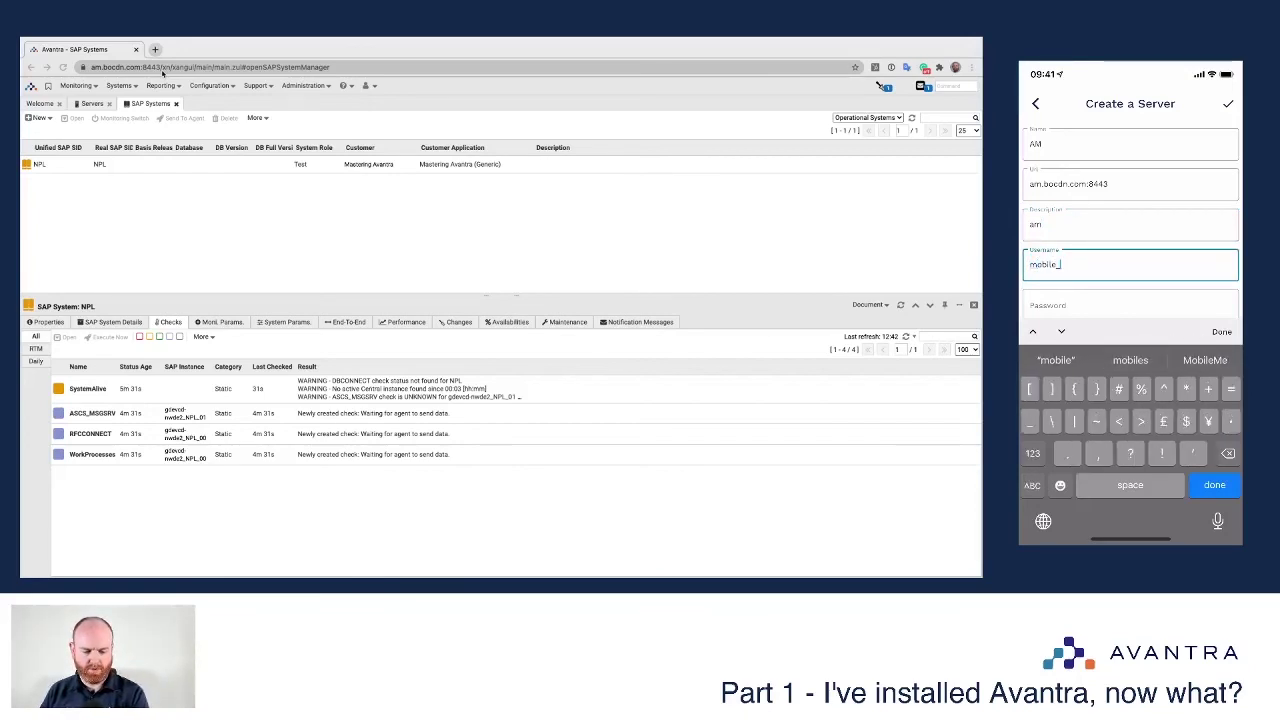
type("user")
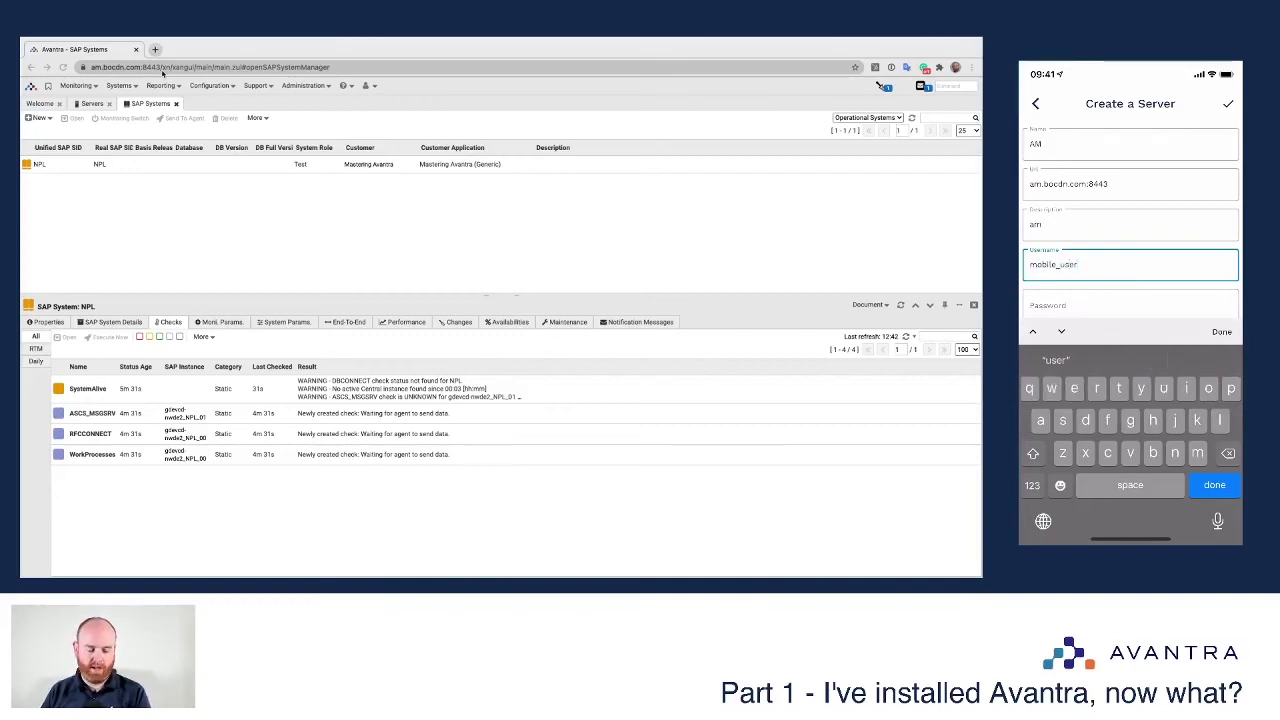
scroll(1130, 220, "down", 1)
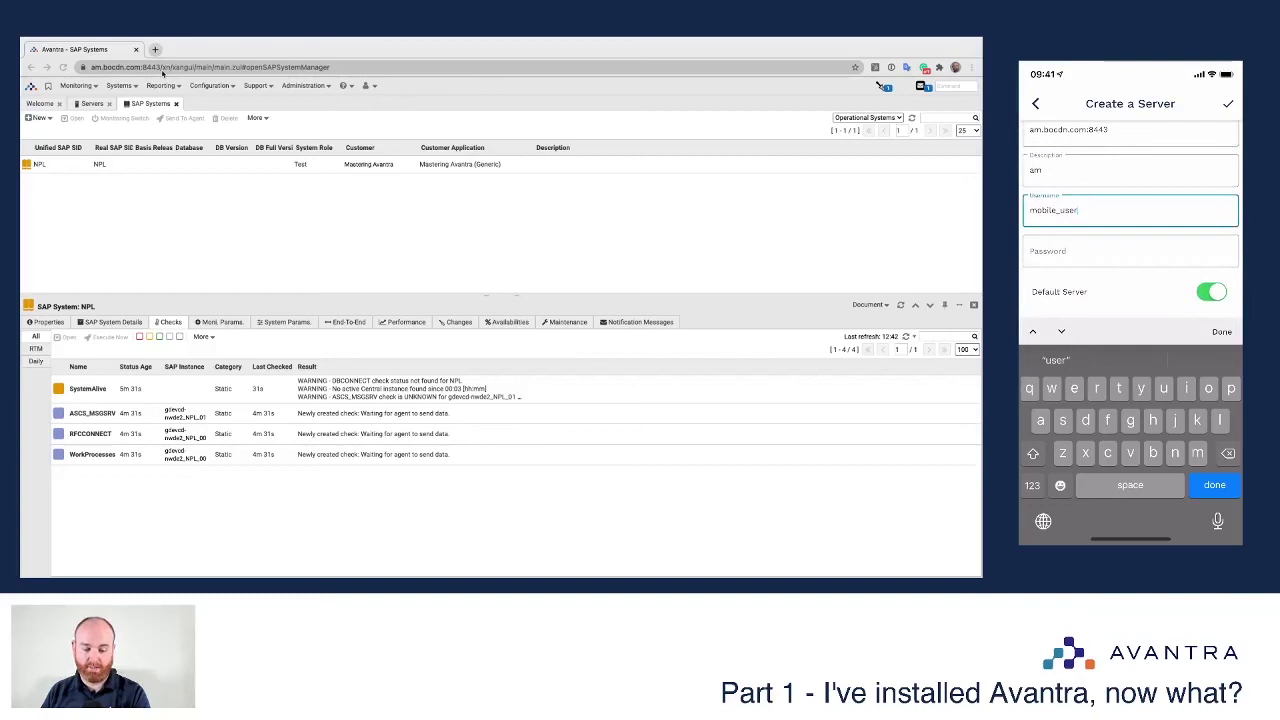
left_click(1130, 250)
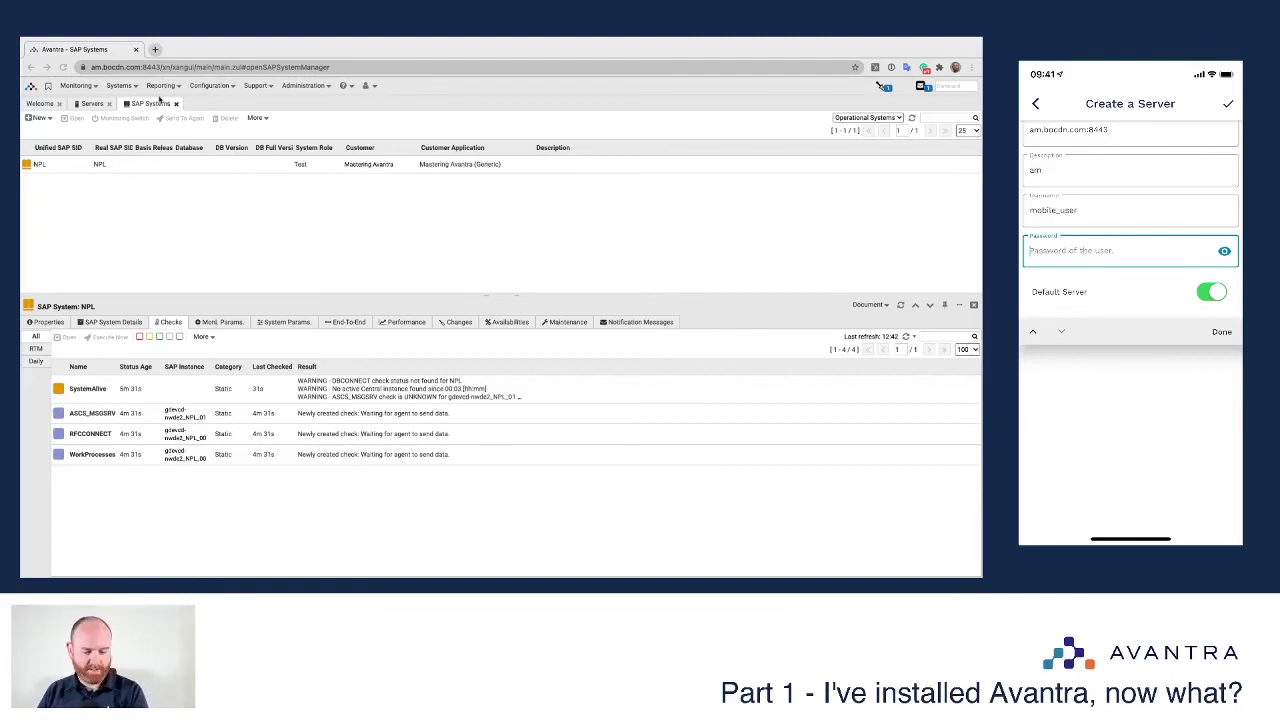
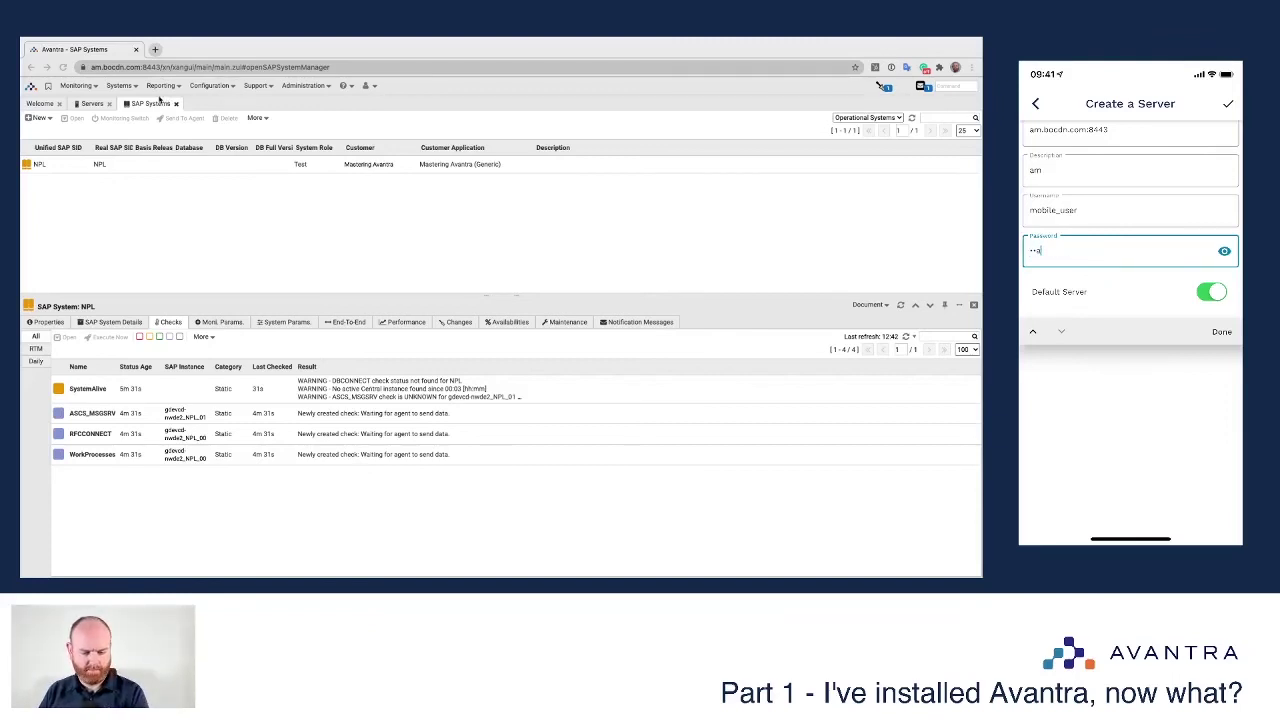
key("Return")
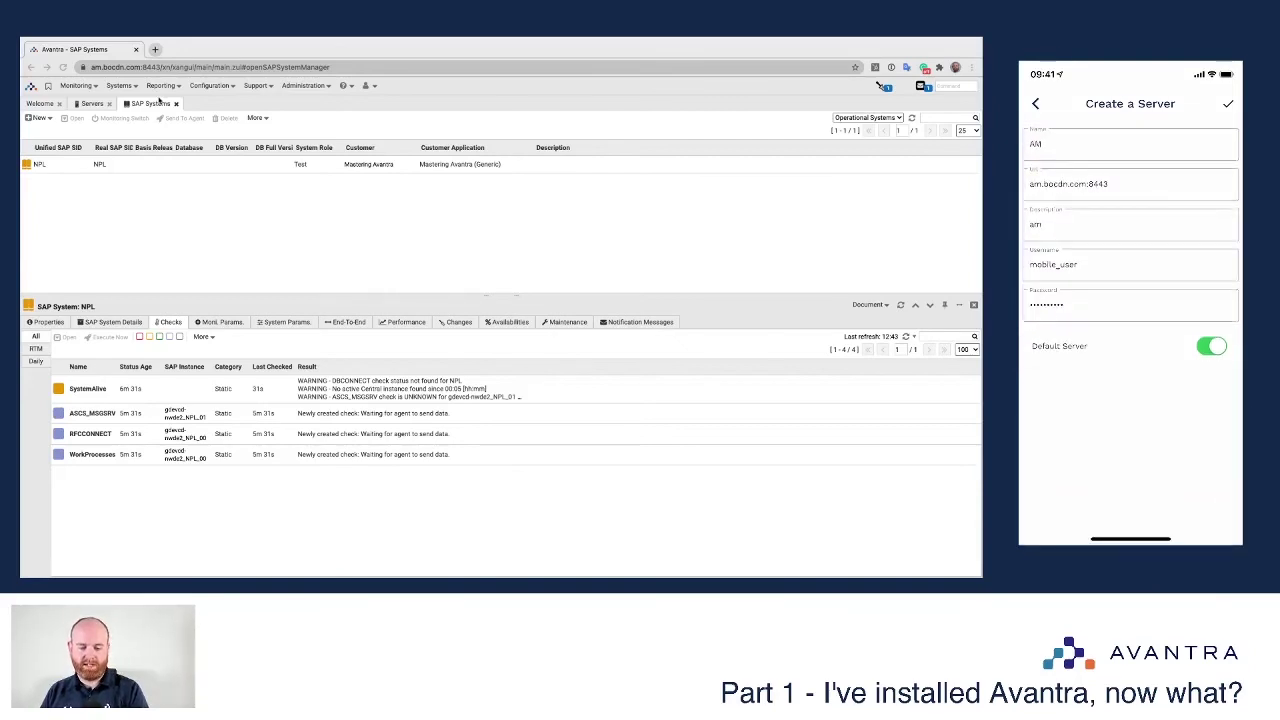
left_click(1228, 103)
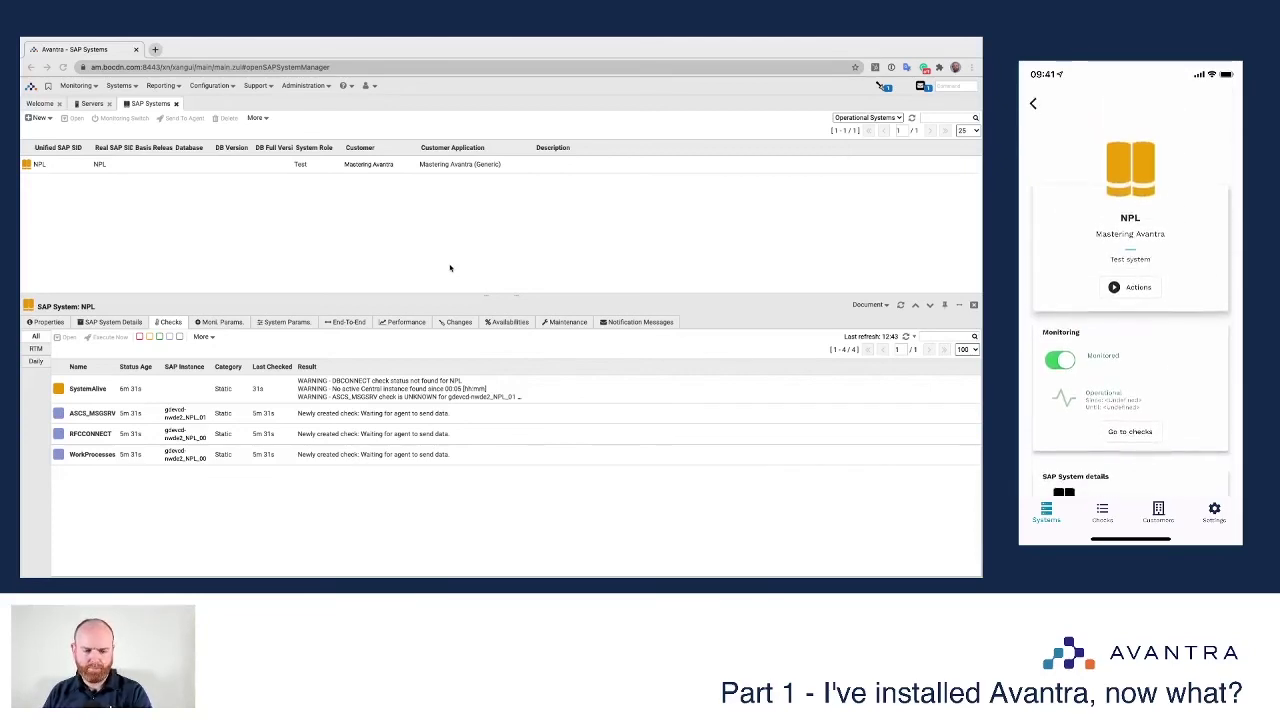
Step: Refresh NPL's checks and select the SystemAlive check
left_click(906, 336)
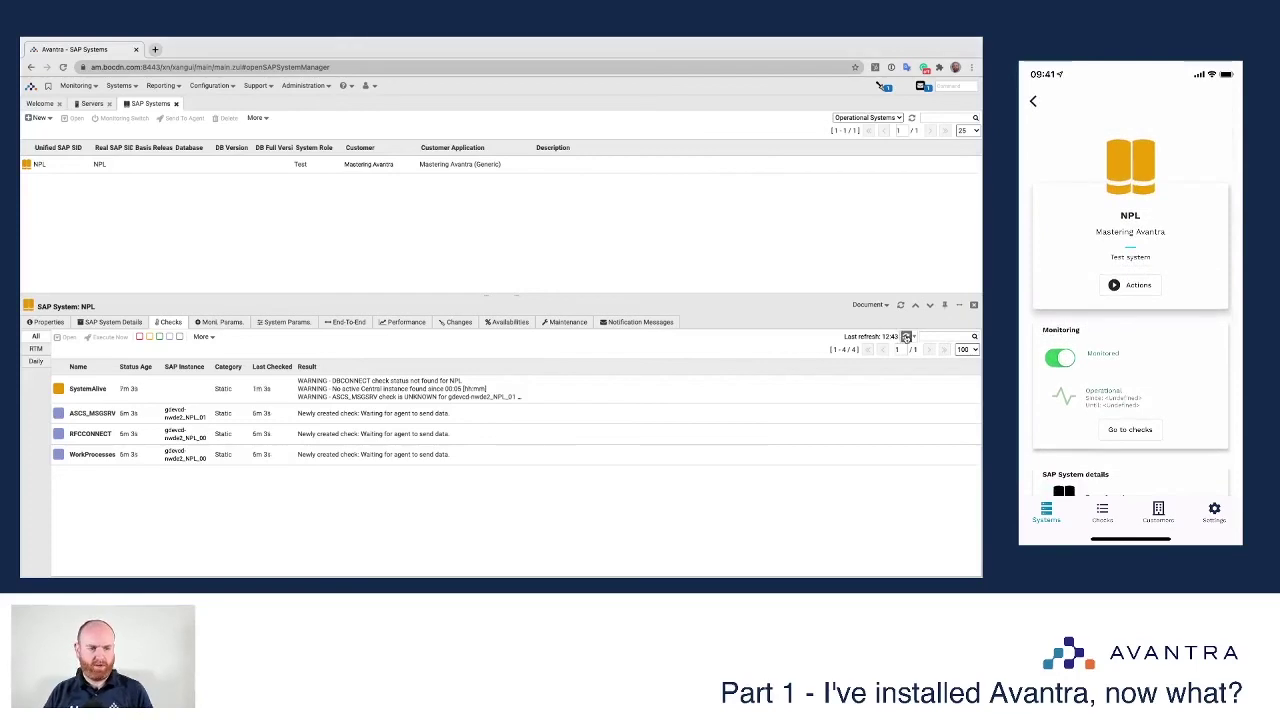
left_click(564, 395)
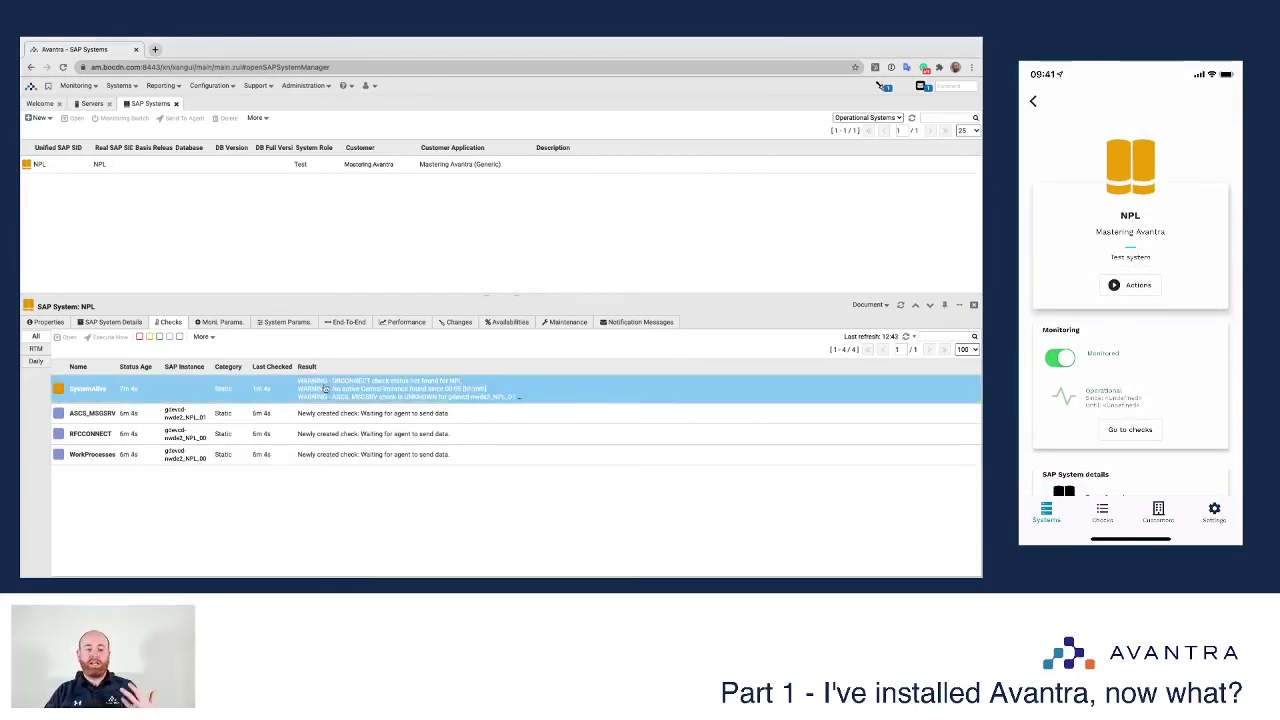
double_click(366, 400)
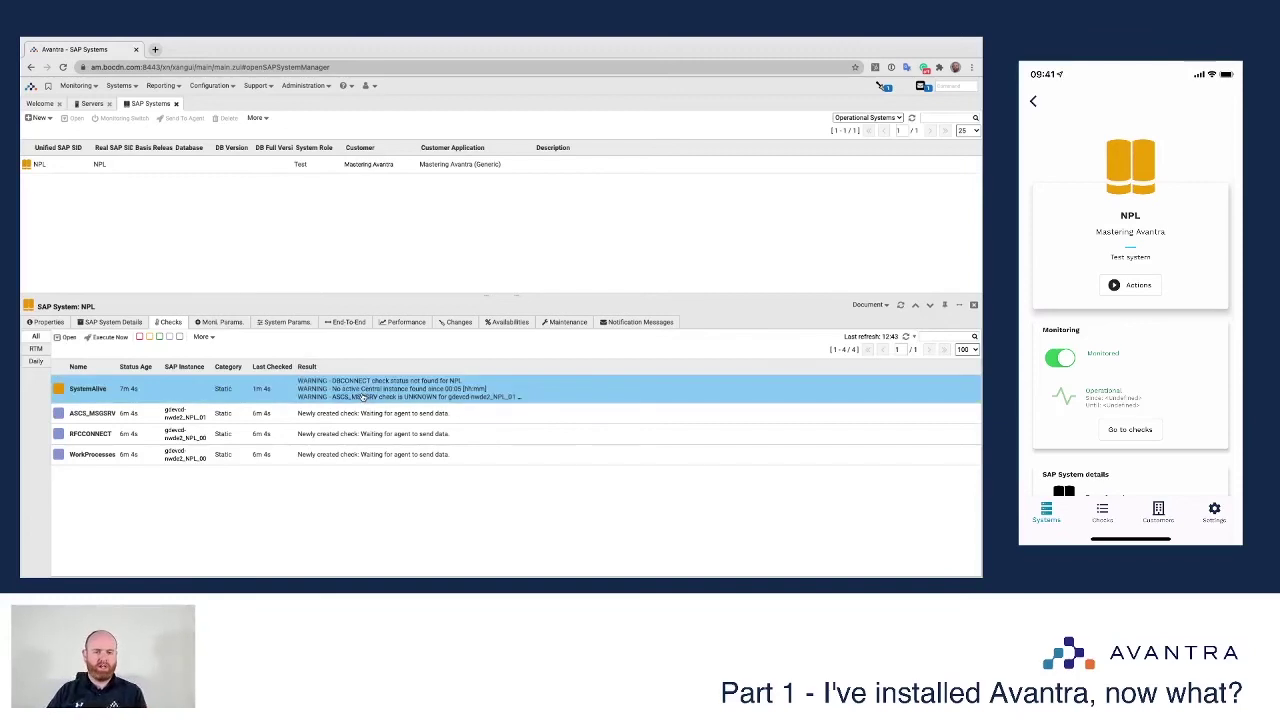
left_click(153, 462)
left_click(140, 477)
left_click(133, 491)
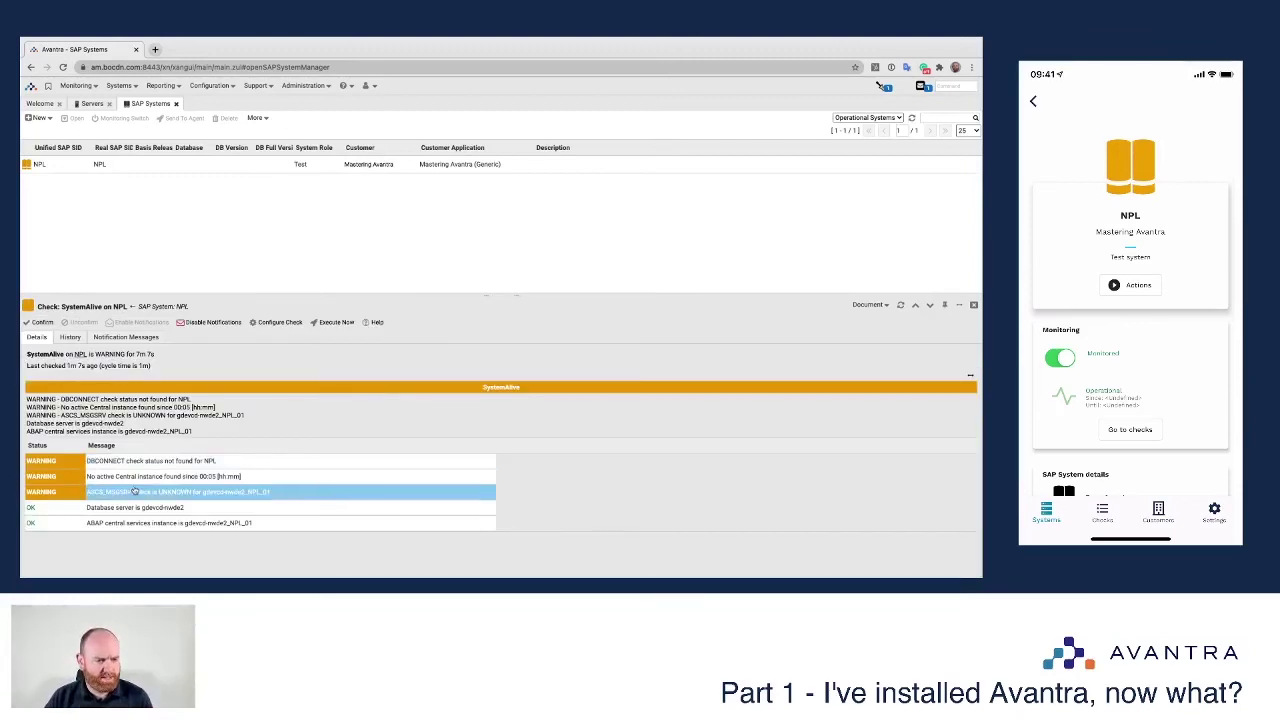
left_click(98, 478)
left_click(95, 462)
left_click(94, 477)
left_click(92, 463)
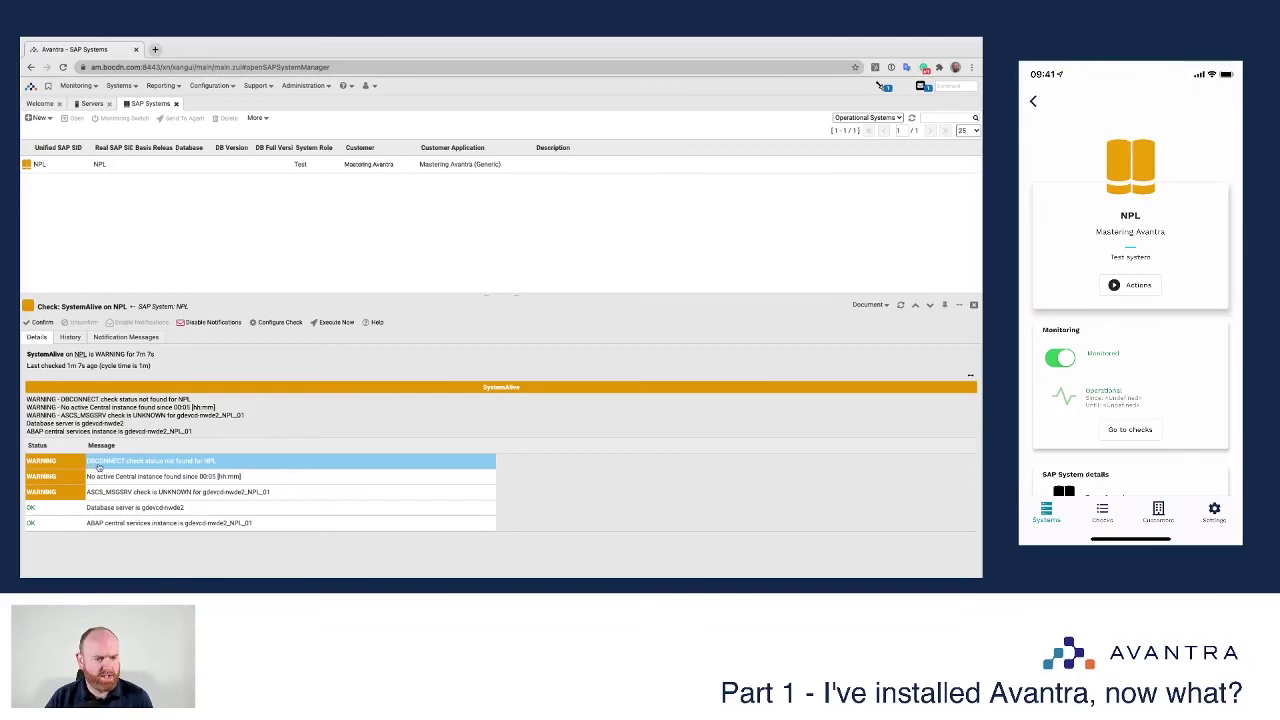
left_click(102, 479)
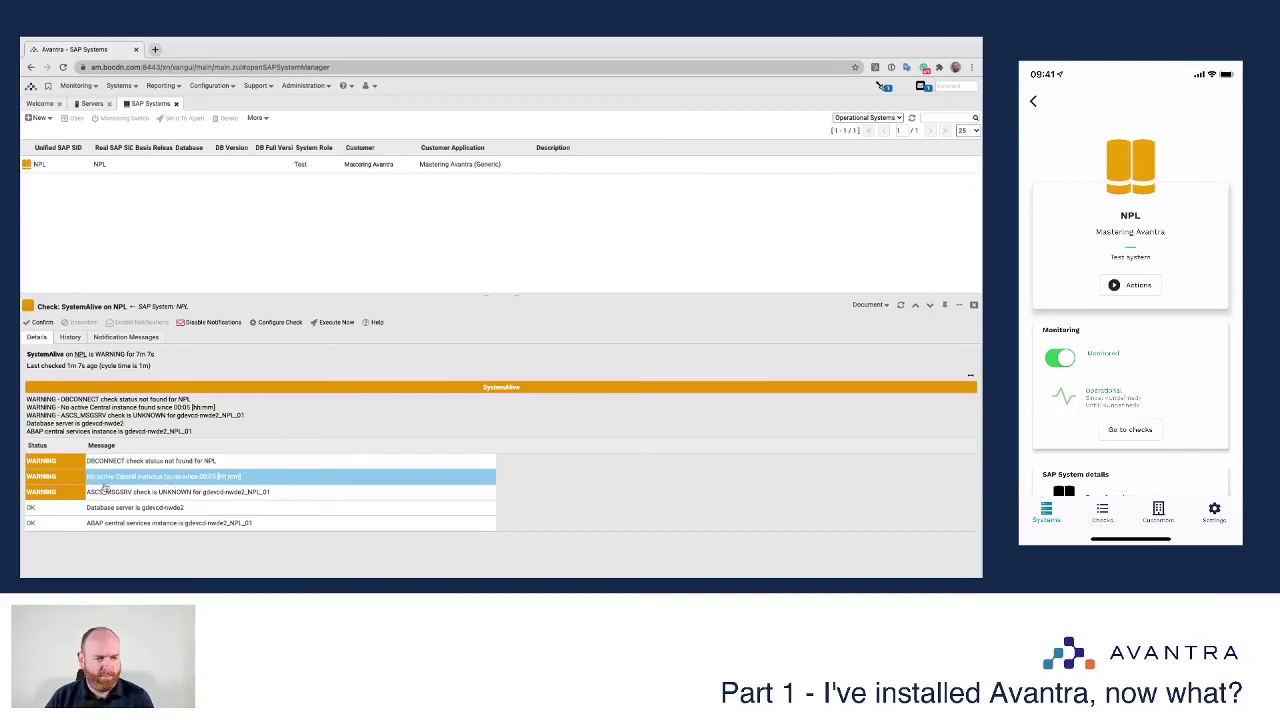
left_click(150, 495)
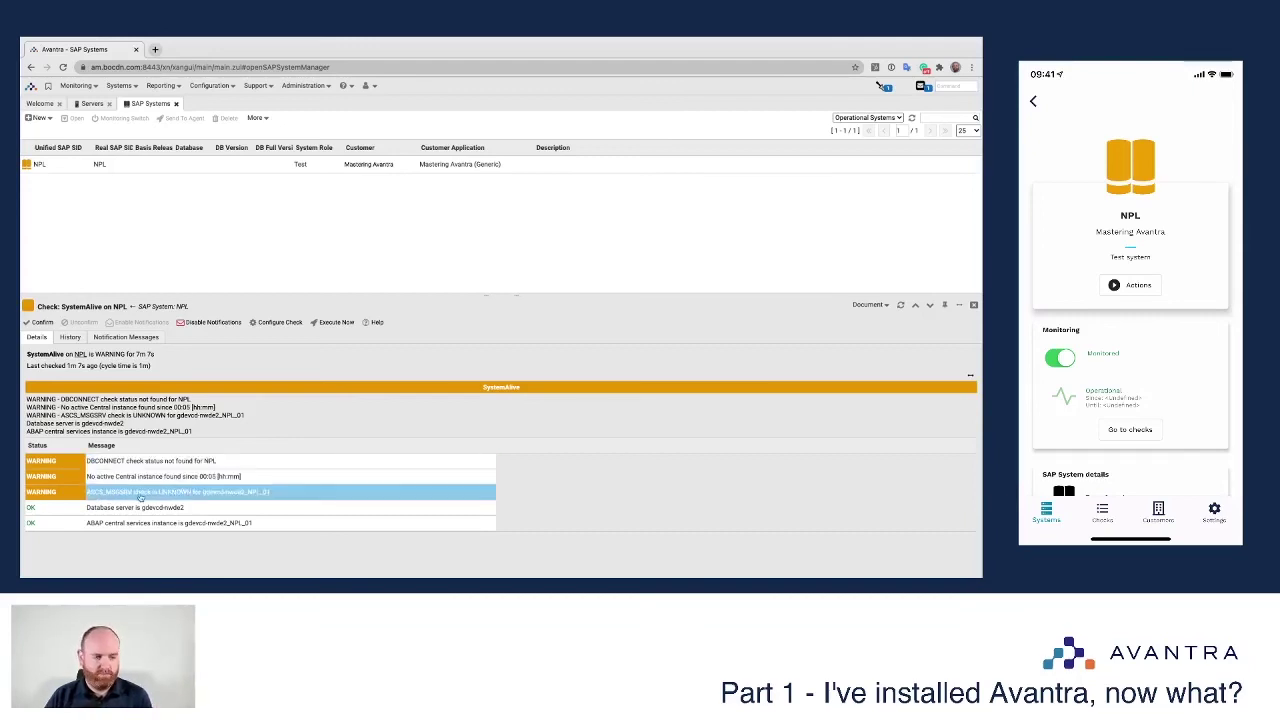
left_click(130, 462)
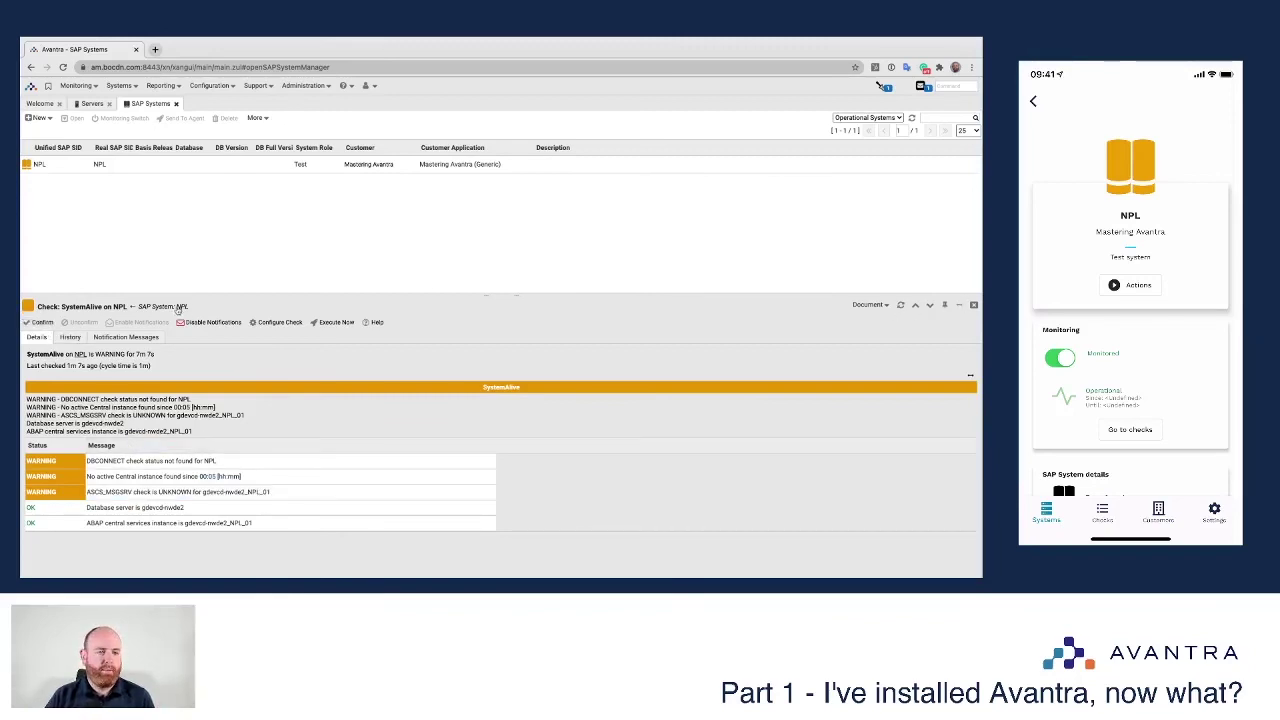
left_click(181, 307)
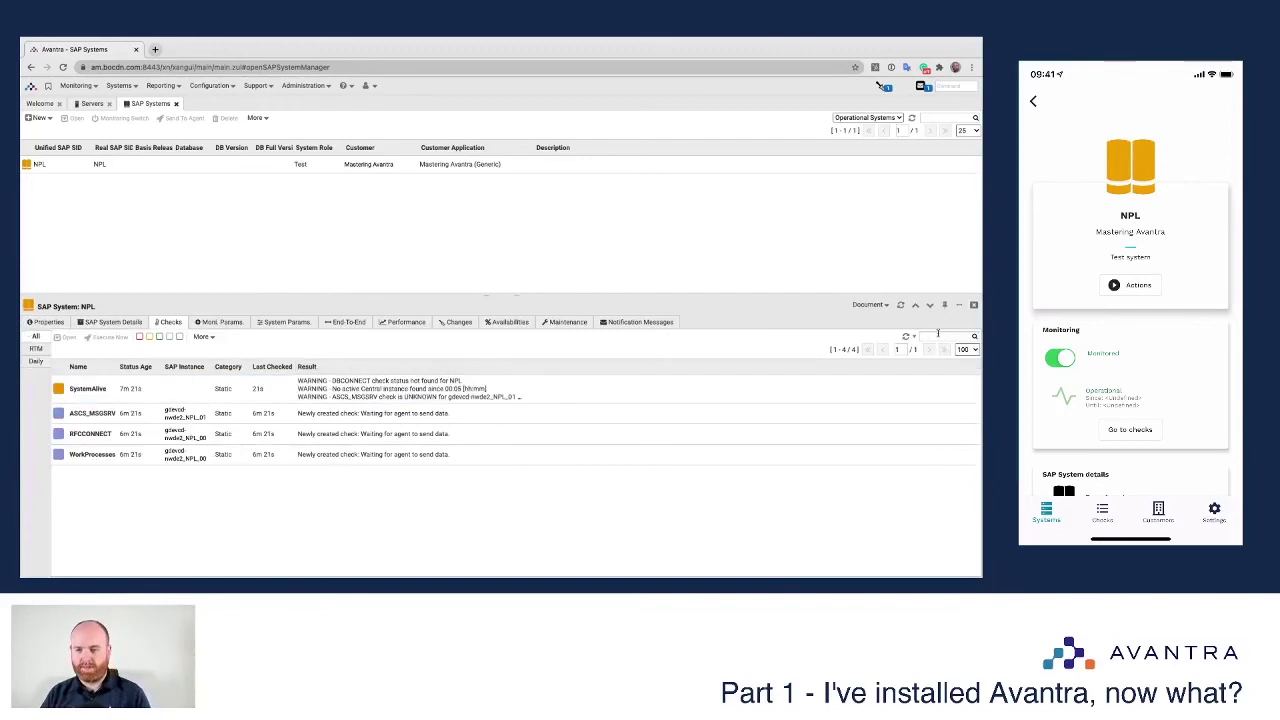
left_click(904, 338)
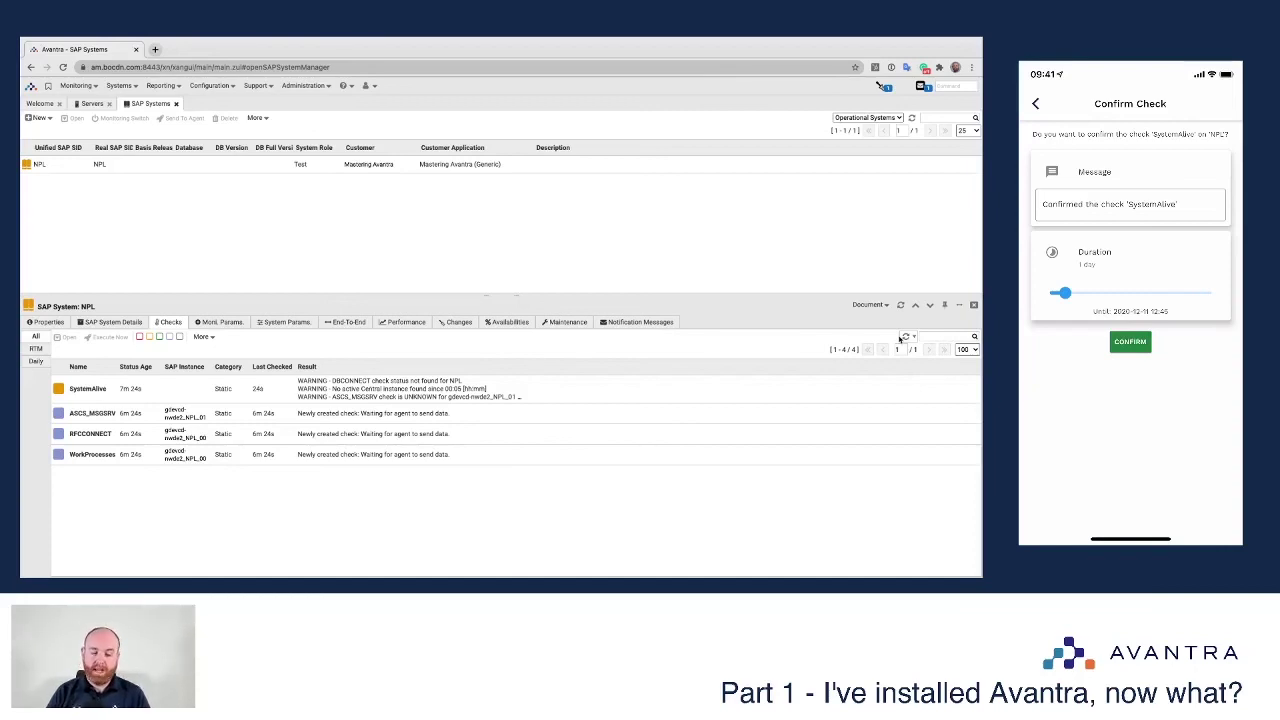
Step: Insert 'by box' after 'Confirmed' in the message and confirm the SystemAlive check
left_click(1165, 205)
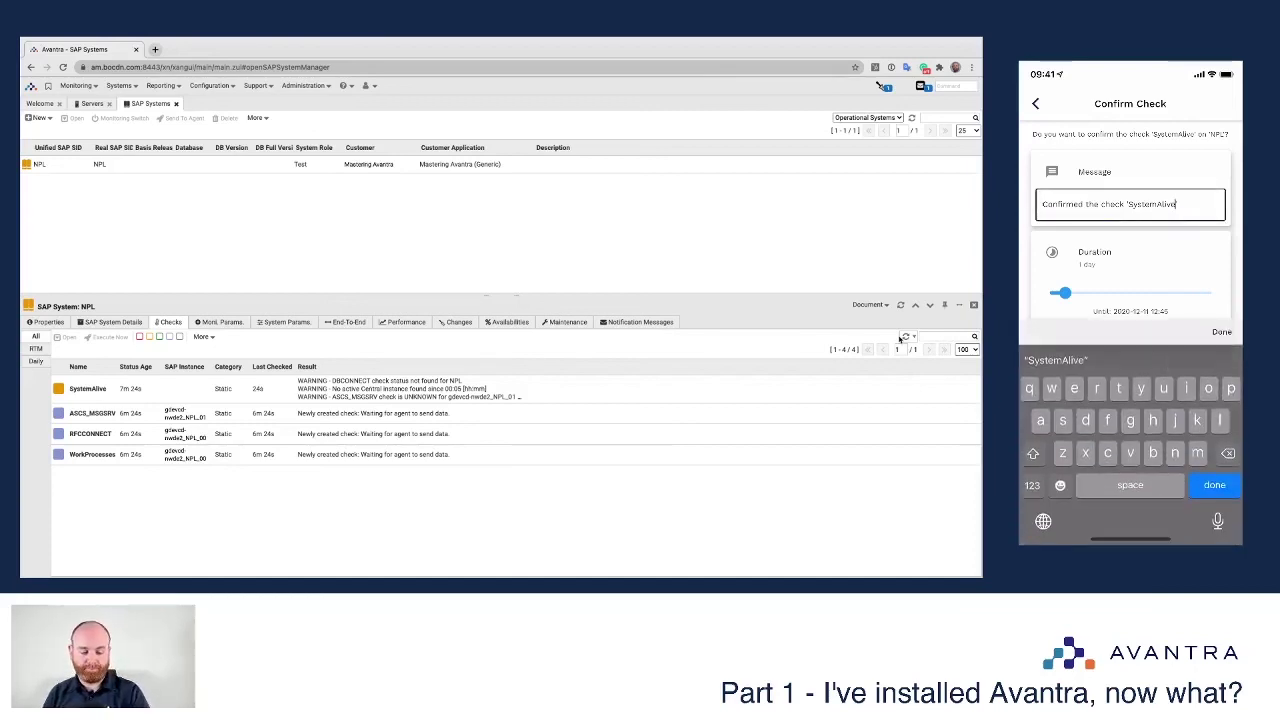
left_click(1086, 204)
type("by ")
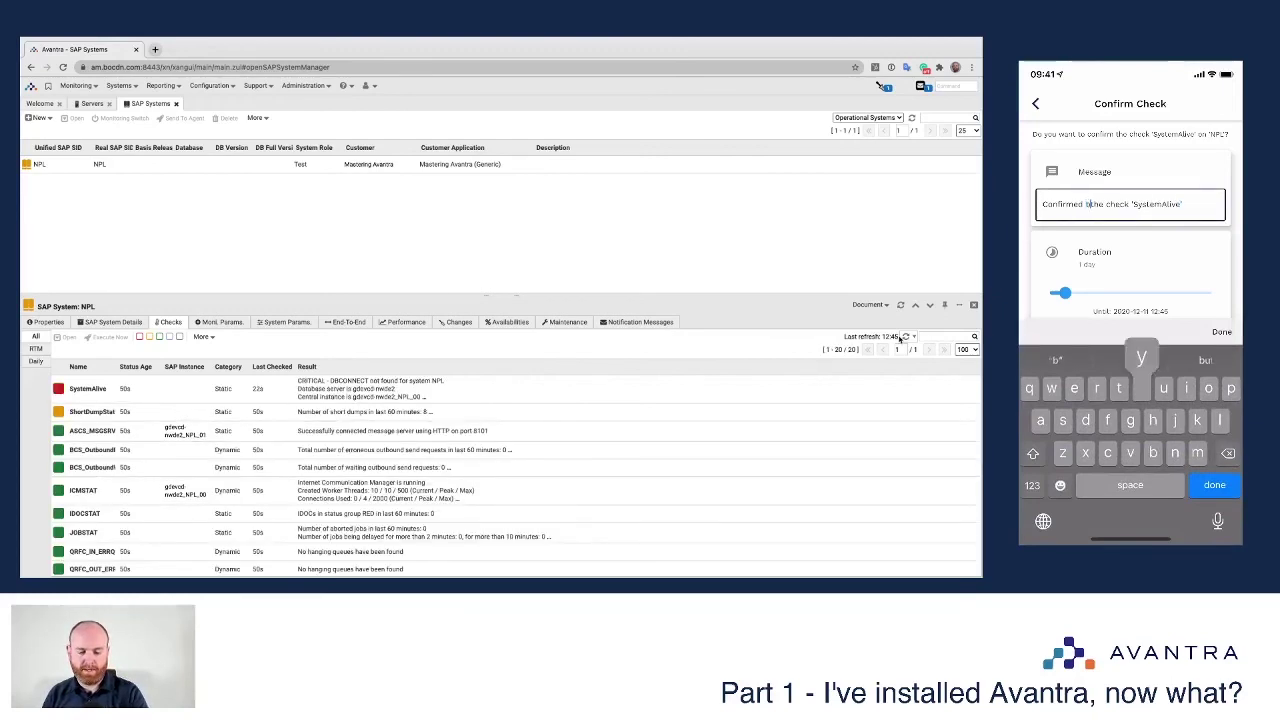
type("box")
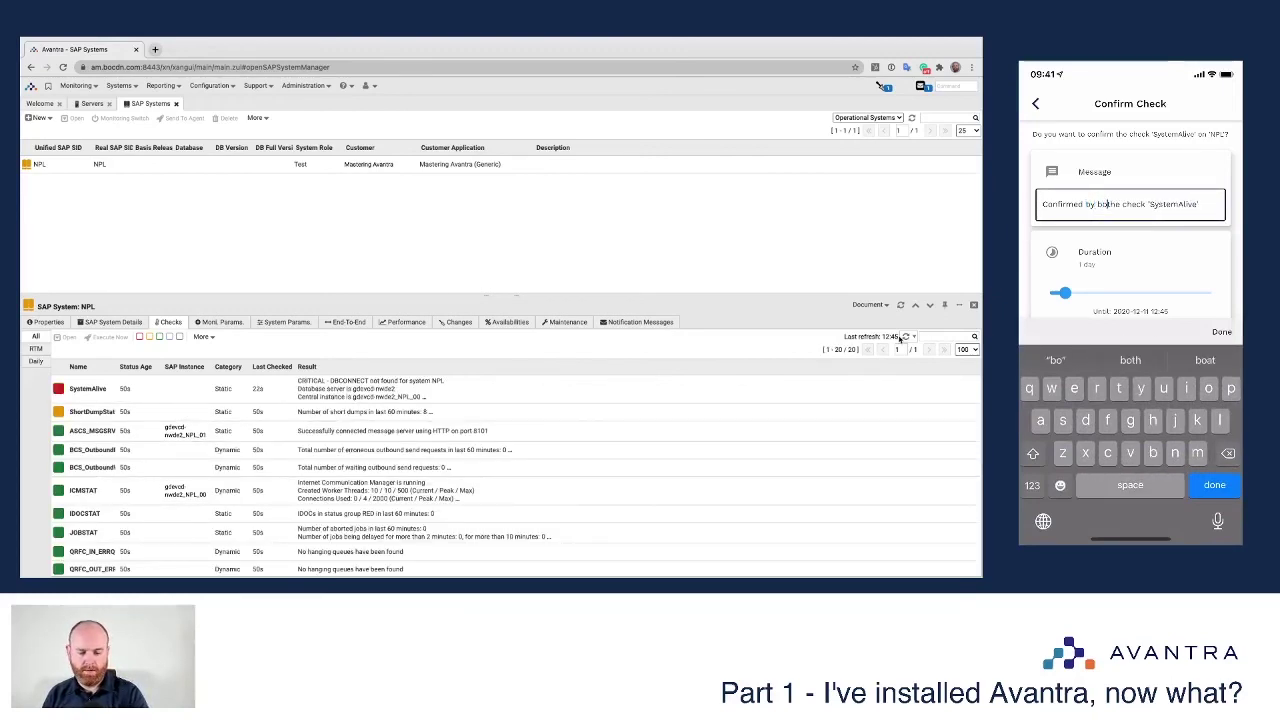
key("Return")
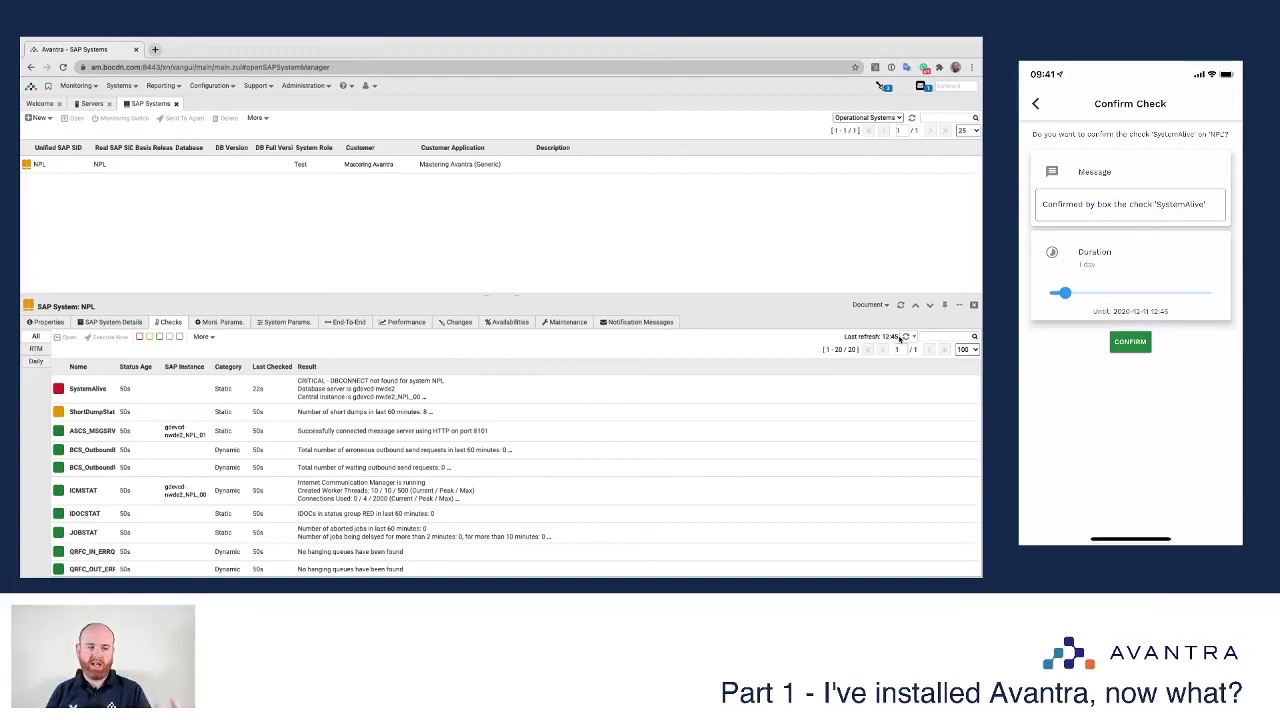
left_click(1130, 341)
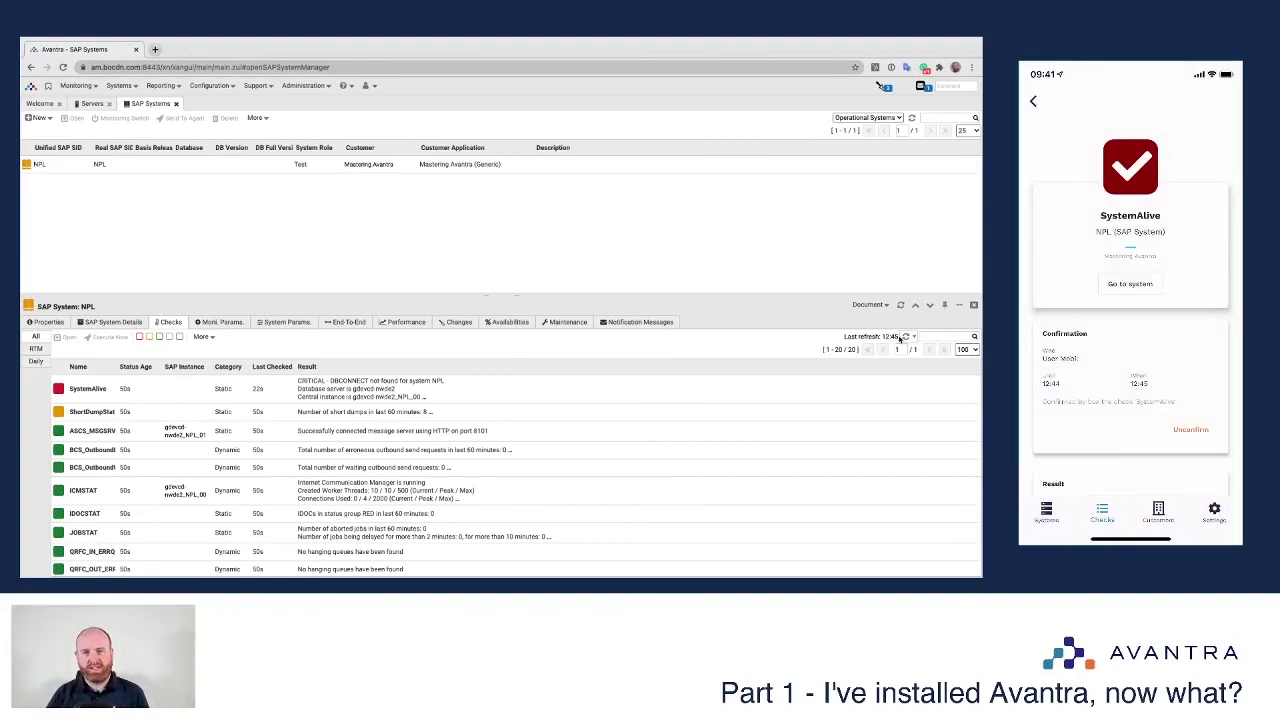
Step: Review the SystemAlive, ASCS_MSGSRV and BCS checks, then open NPL's details in a separate tab
left_click(877, 392)
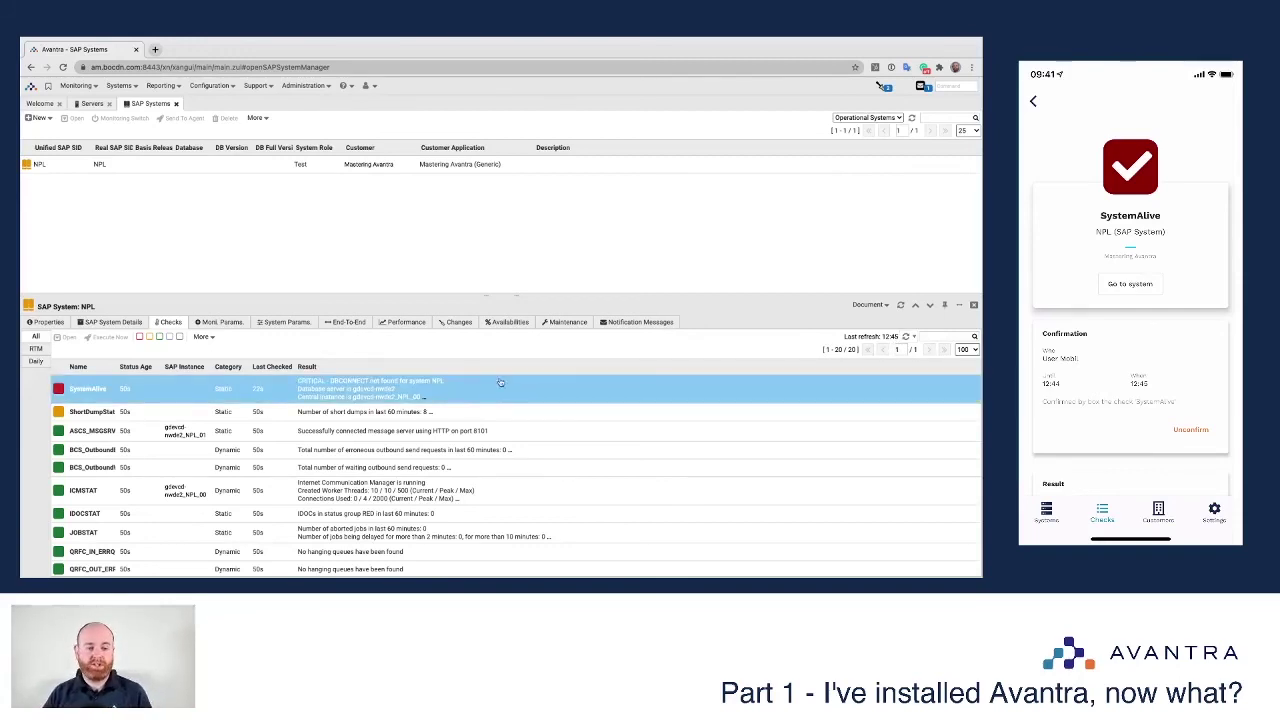
left_click(382, 428)
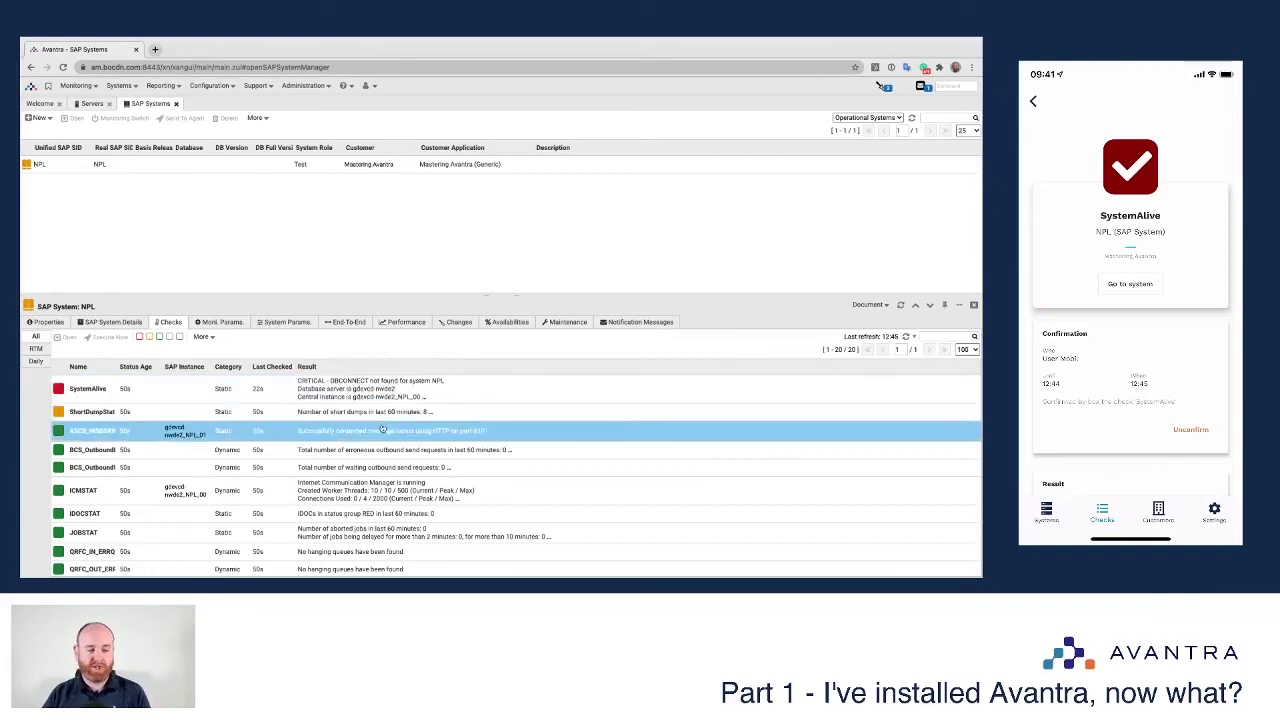
left_click(268, 451)
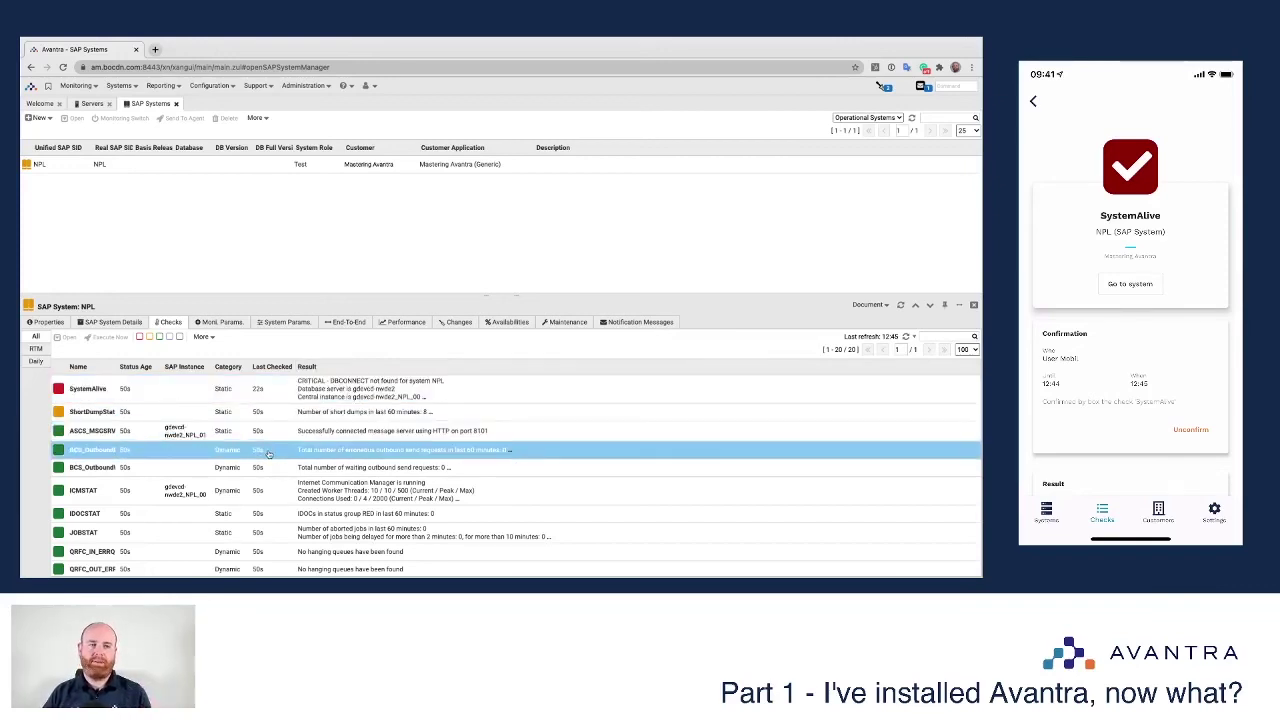
left_click(256, 429)
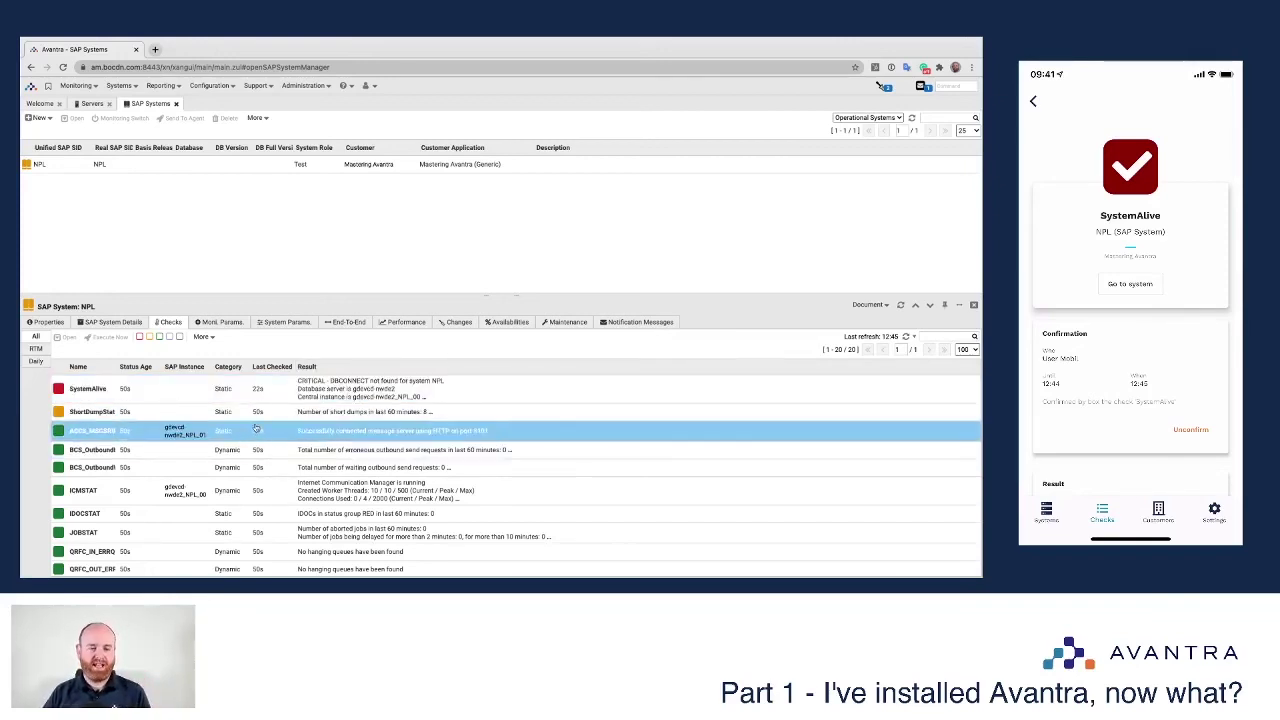
scroll(245, 443, "down", 5)
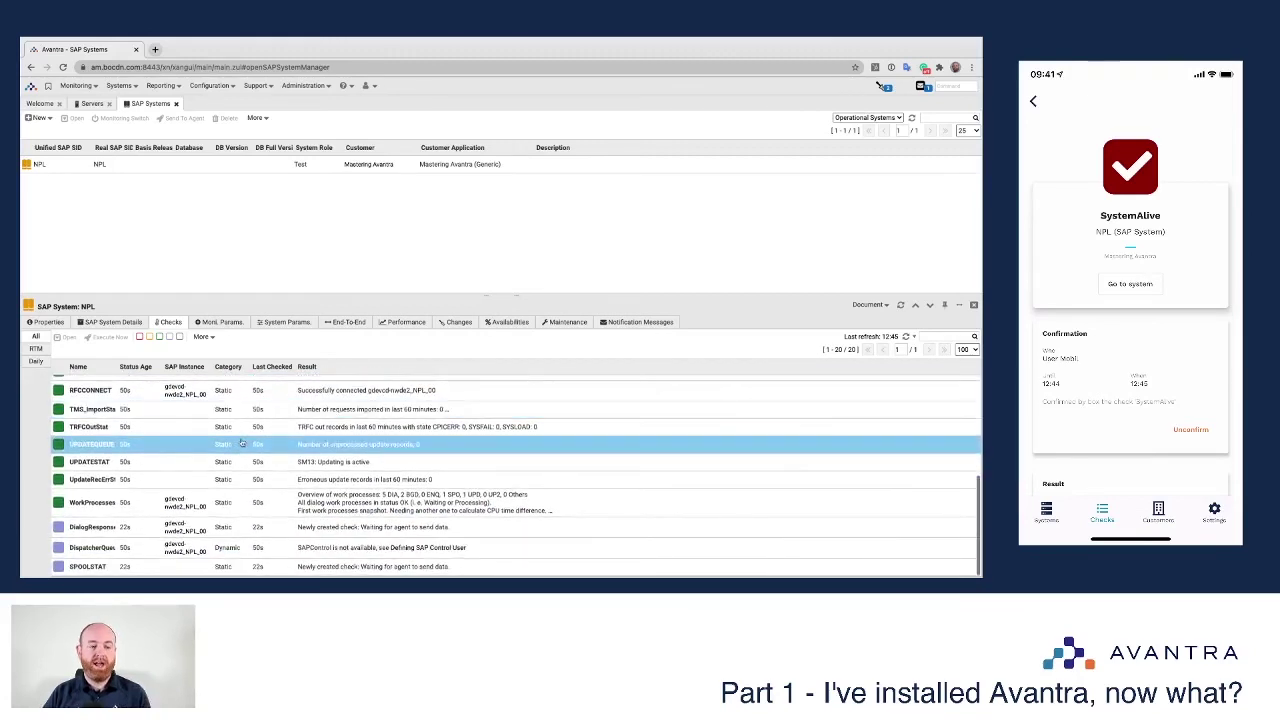
scroll(237, 482, "up", 5)
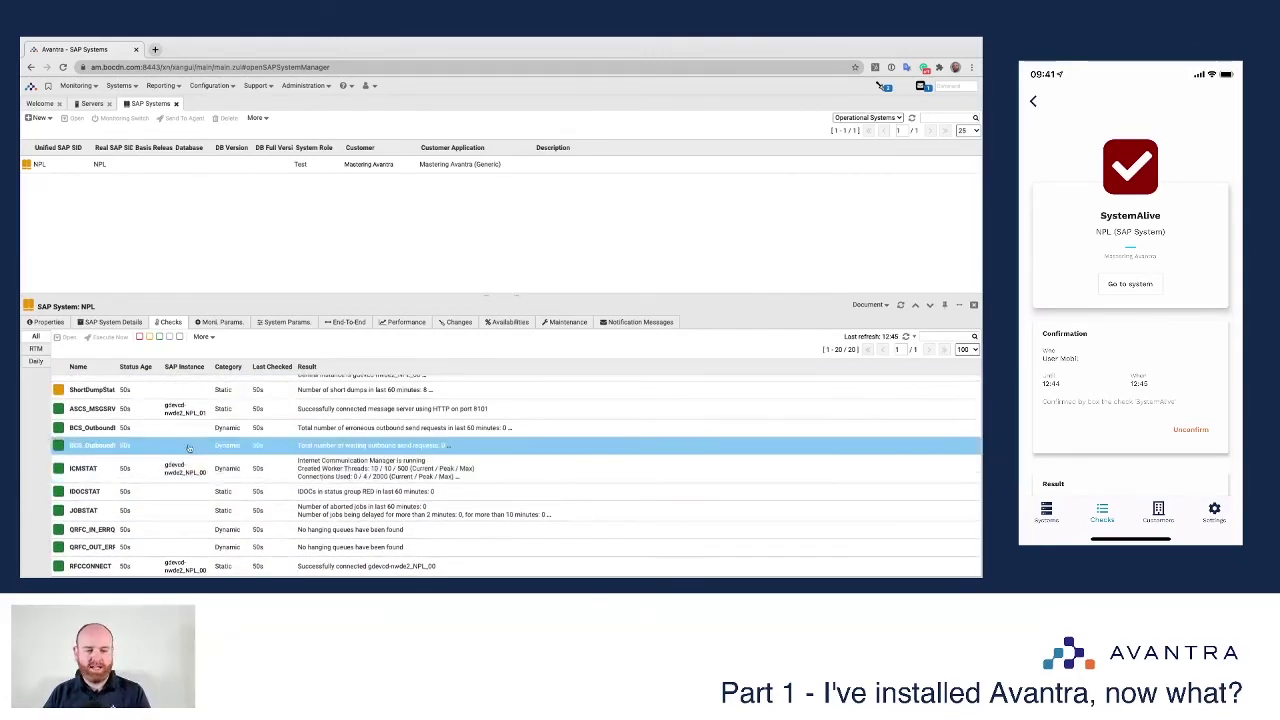
scroll(186, 448, "up", 1)
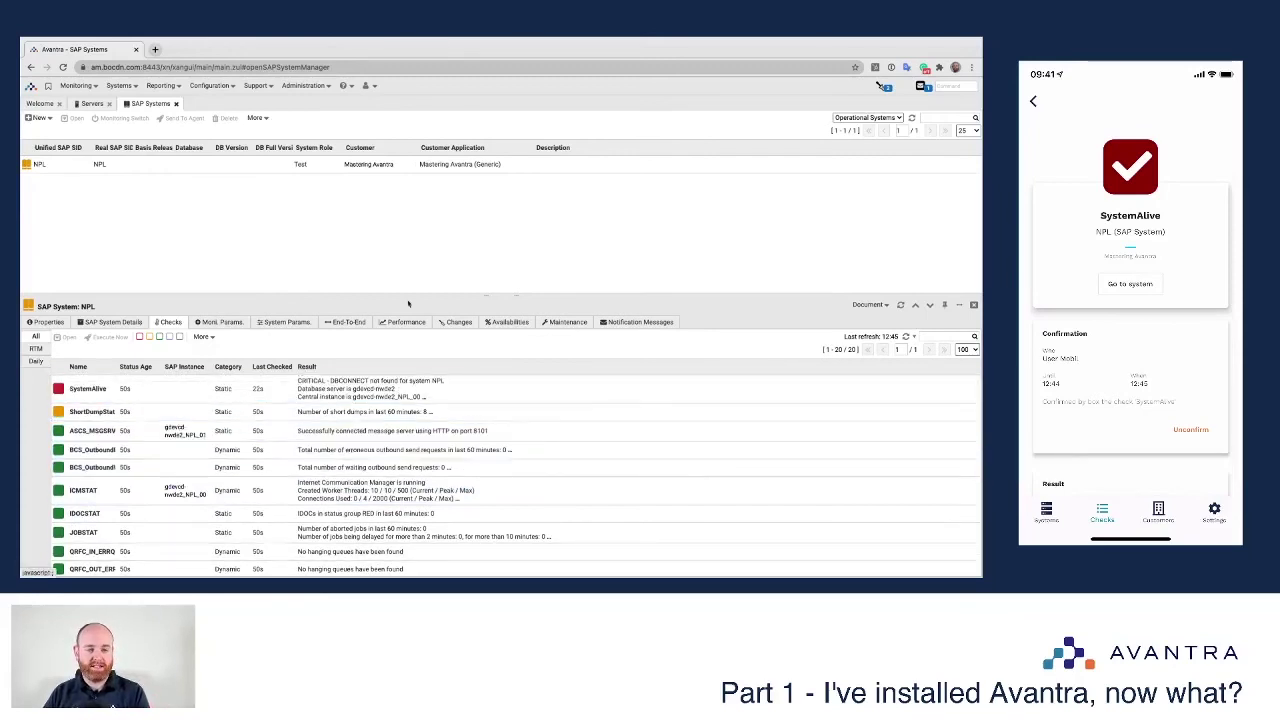
left_click(933, 306)
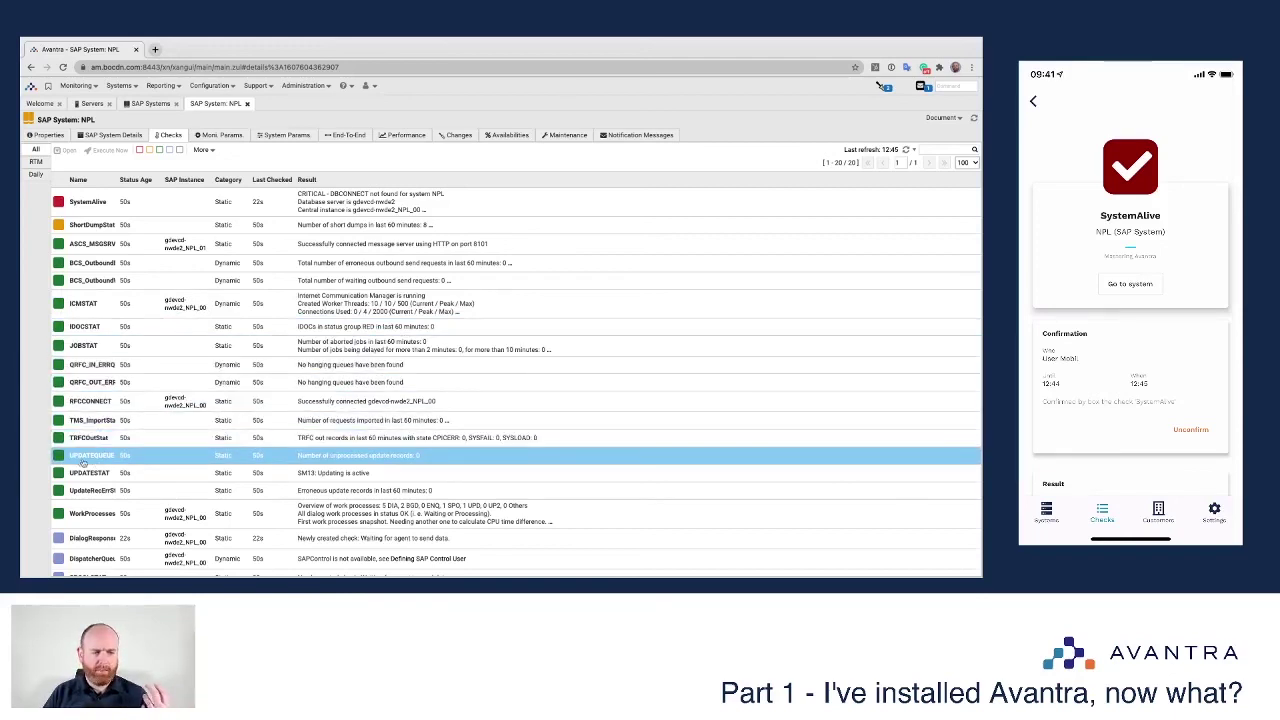
Step: Switch the checks list to the RTM view and open the confirmed SystemAlive check's details
scroll(200, 466, "down", 1)
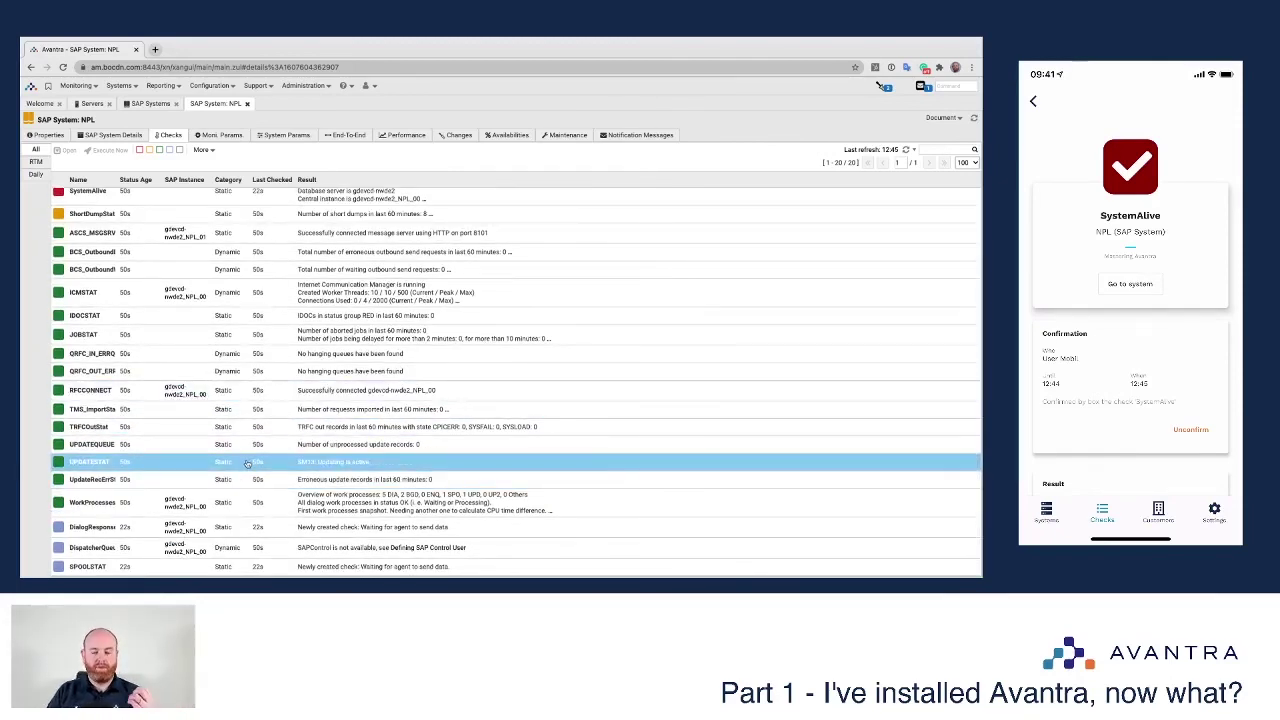
scroll(200, 335, "up", 1)
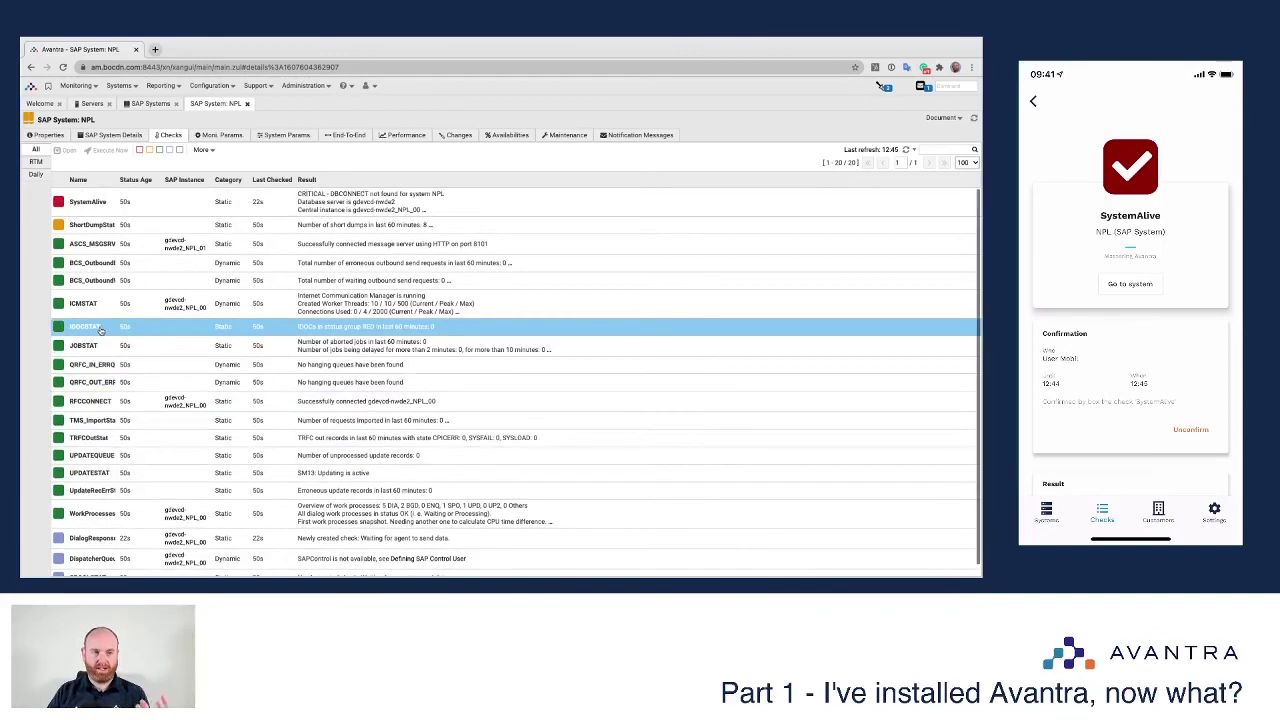
left_click(38, 162)
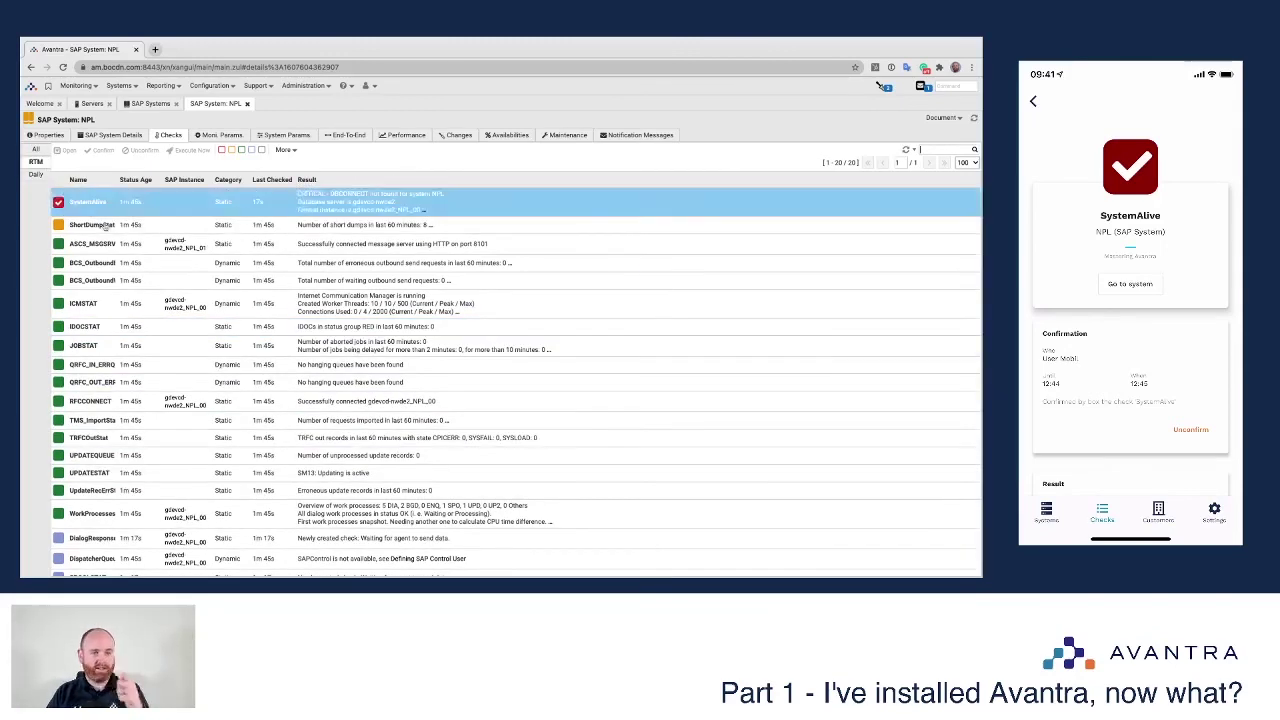
left_click(66, 204)
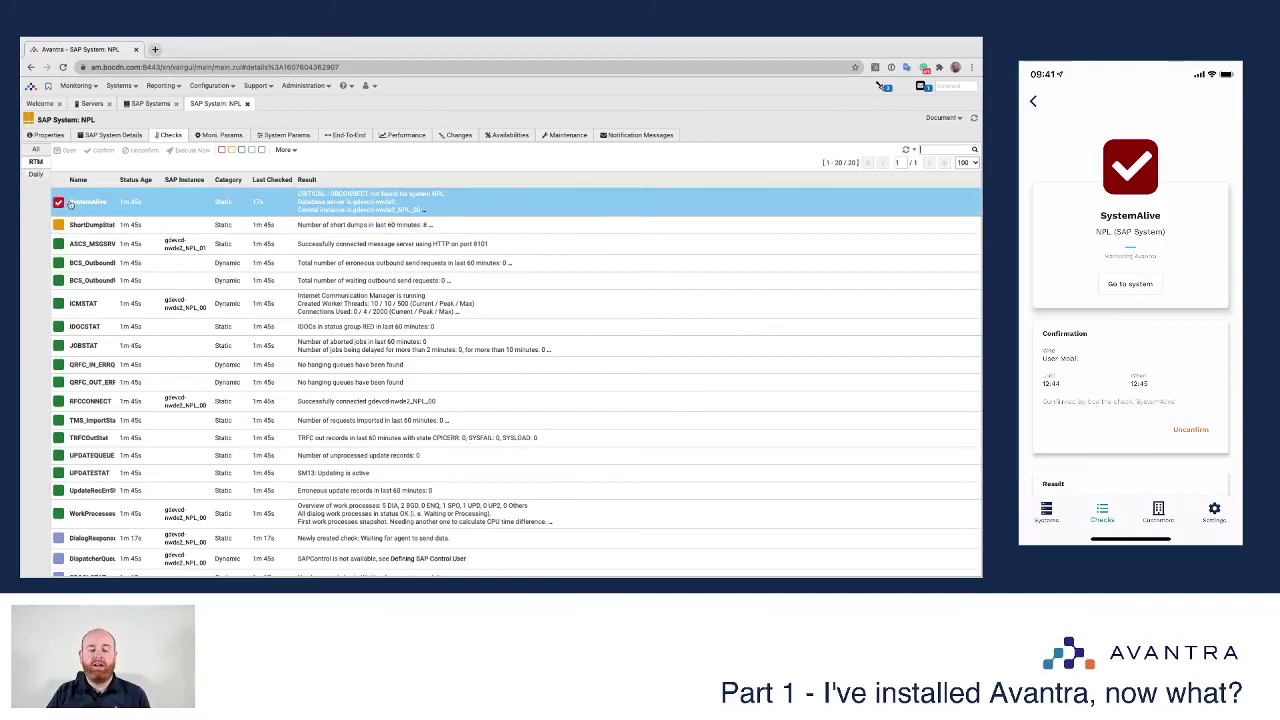
left_click(95, 205)
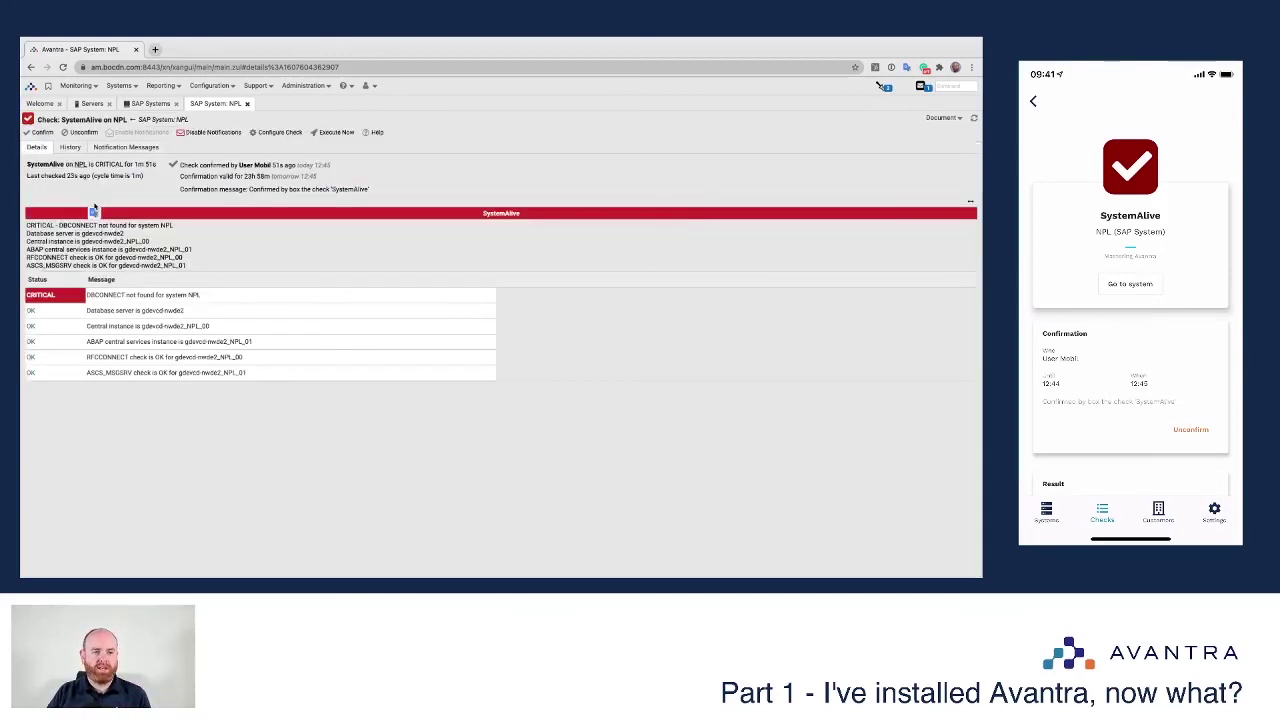
Step: Inspect the latest confirmed entry in SystemAlive's history, then return to NPL's checks
left_click(72, 147)
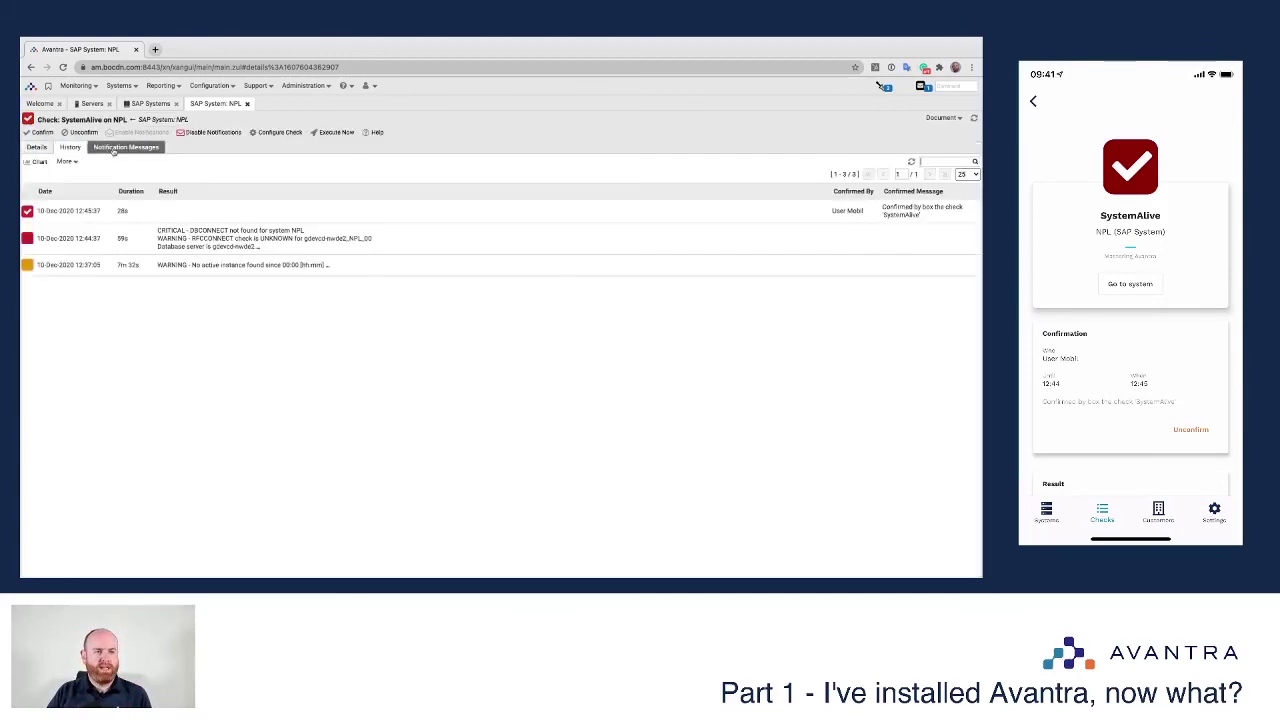
left_click(718, 211)
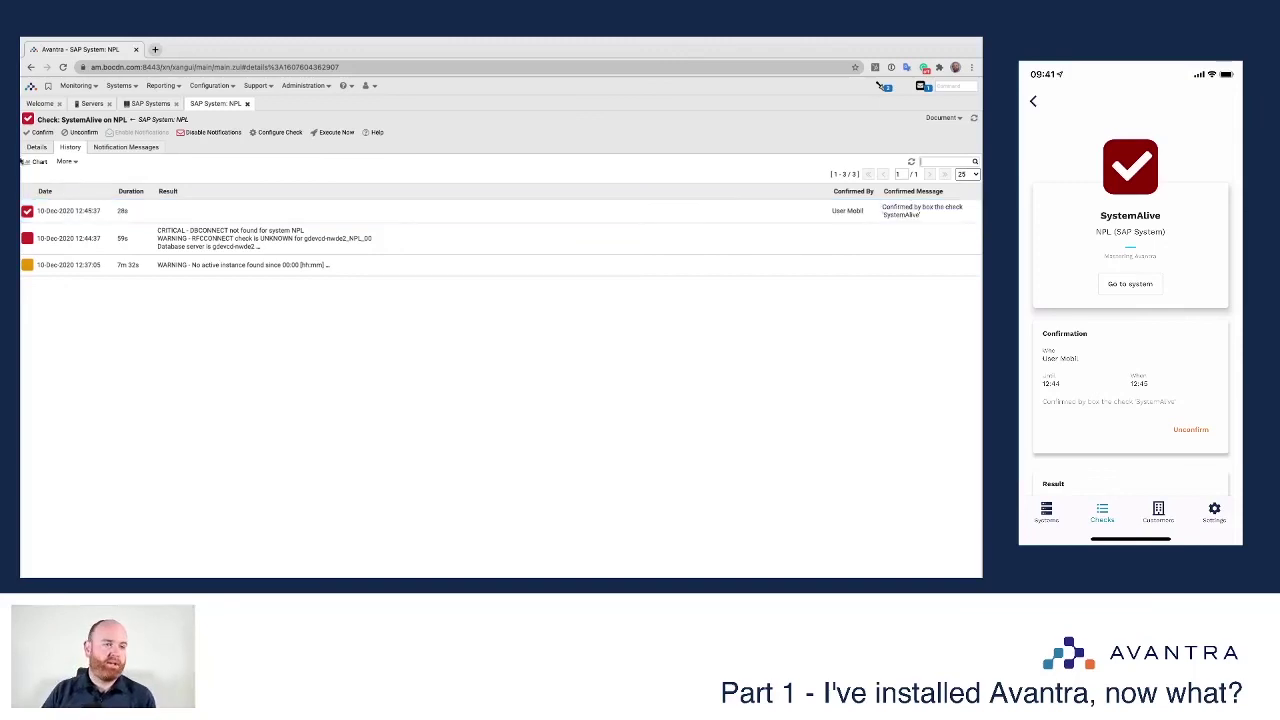
left_click(36, 147)
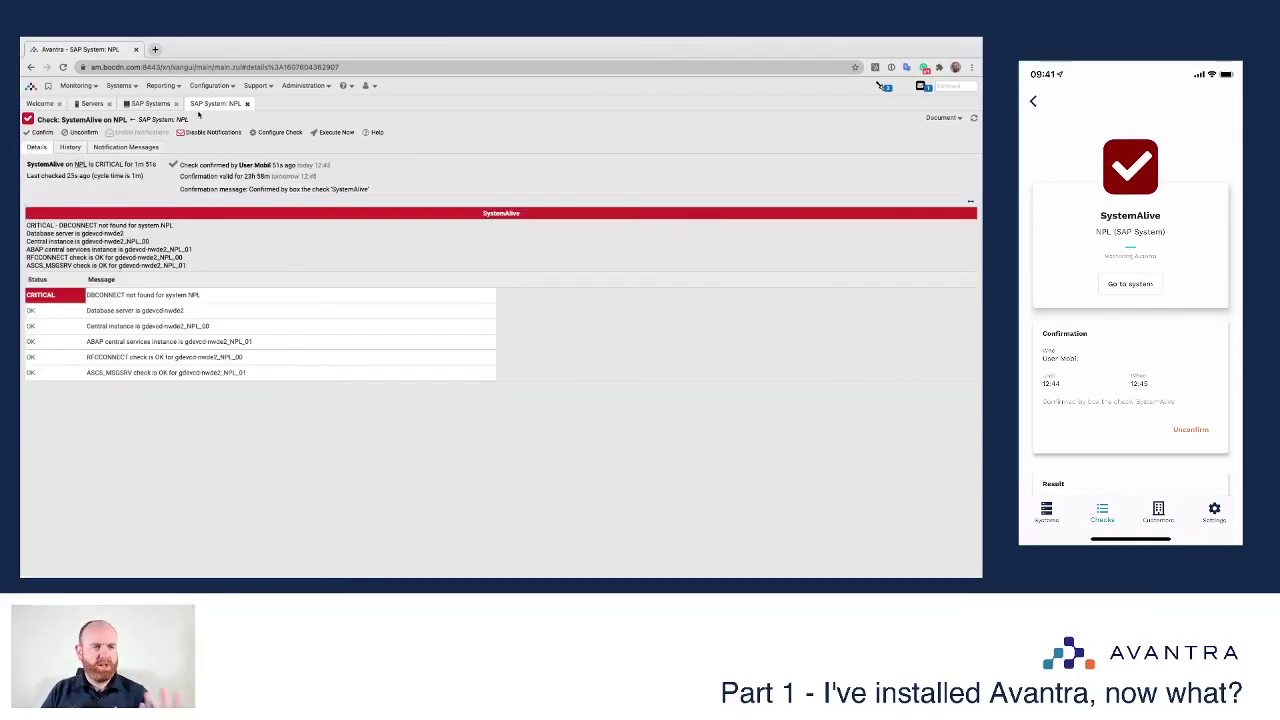
left_click(152, 119)
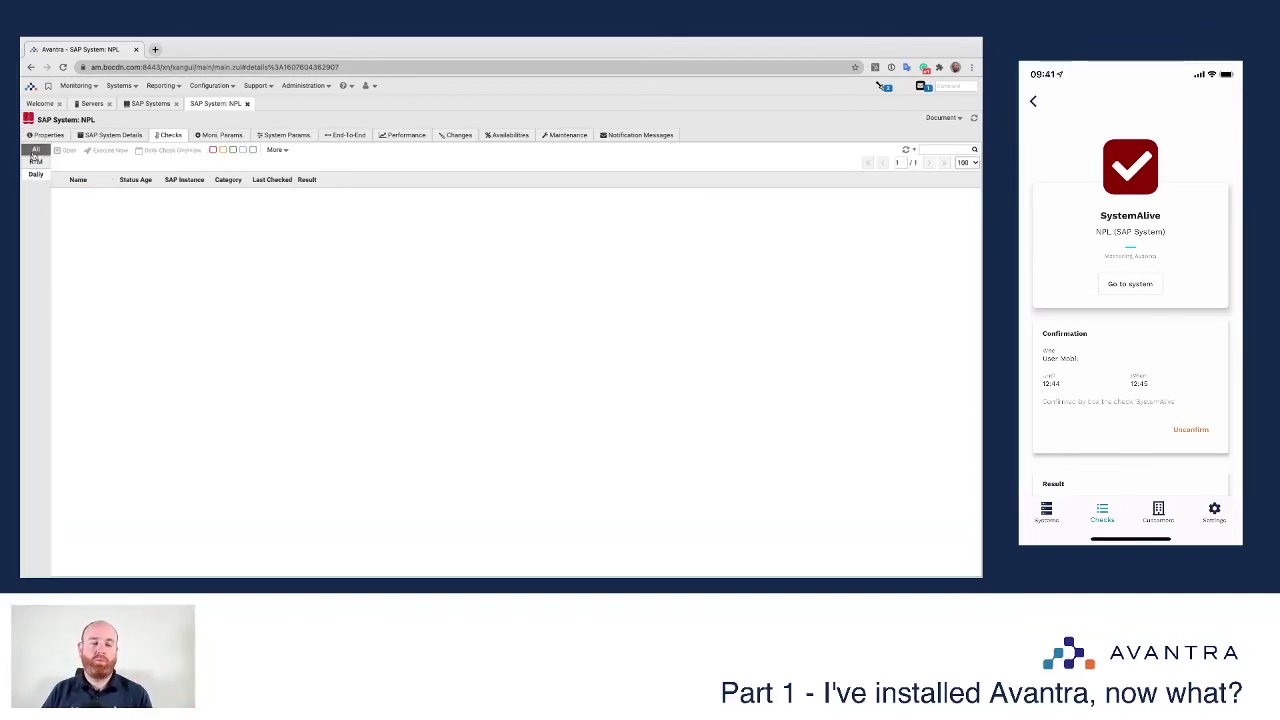
Step: Filter NPL's checks to All to list all 20, then show NPL's Properties
left_click(35, 150)
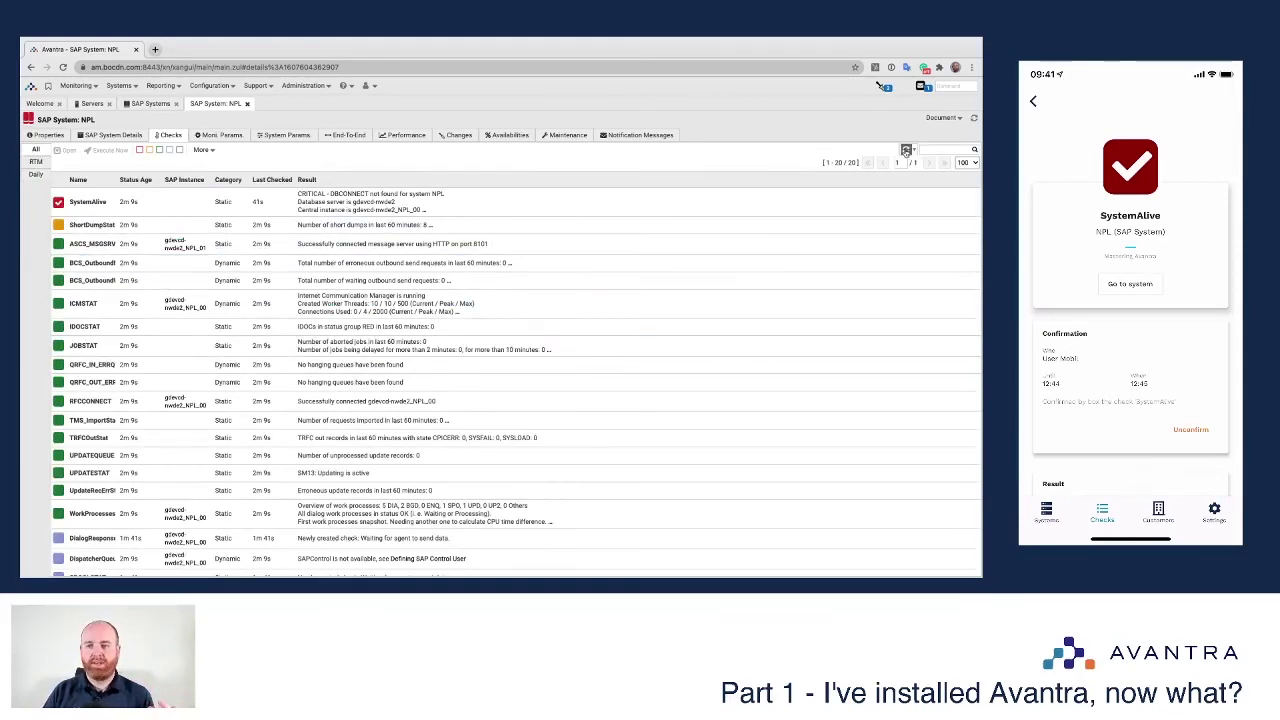
scroll(171, 412, "down", 1)
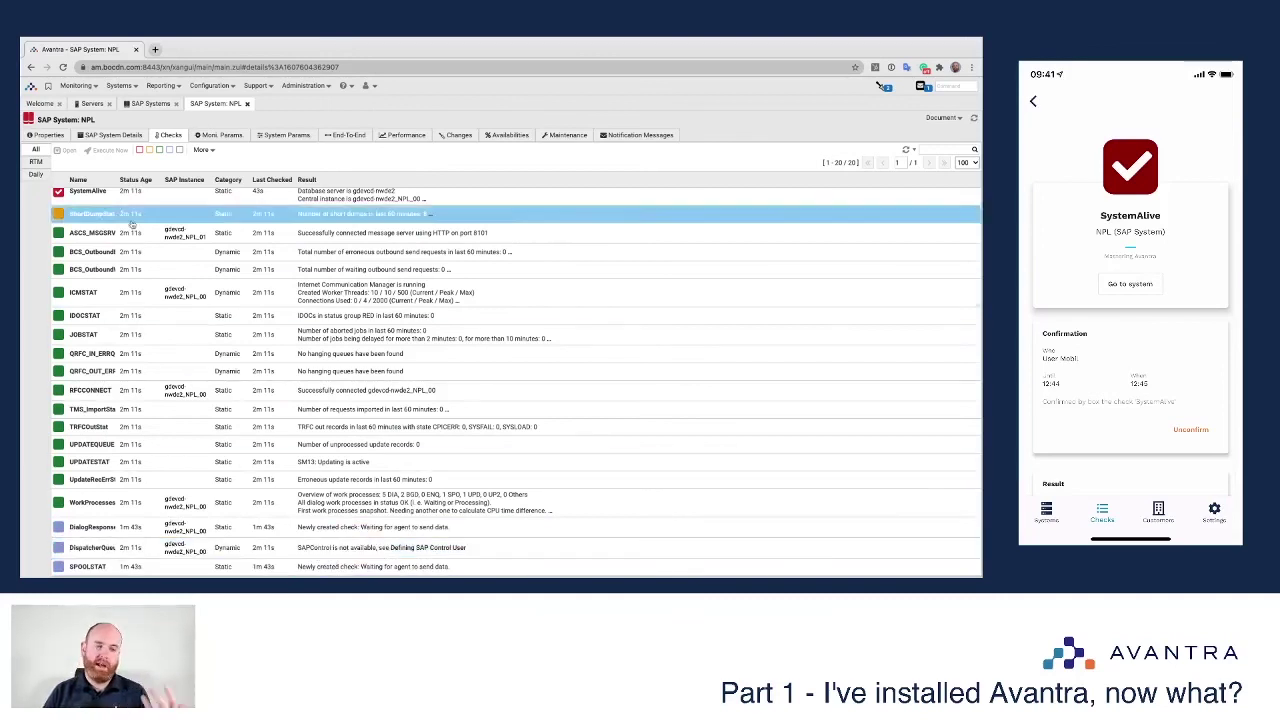
left_click(46, 134)
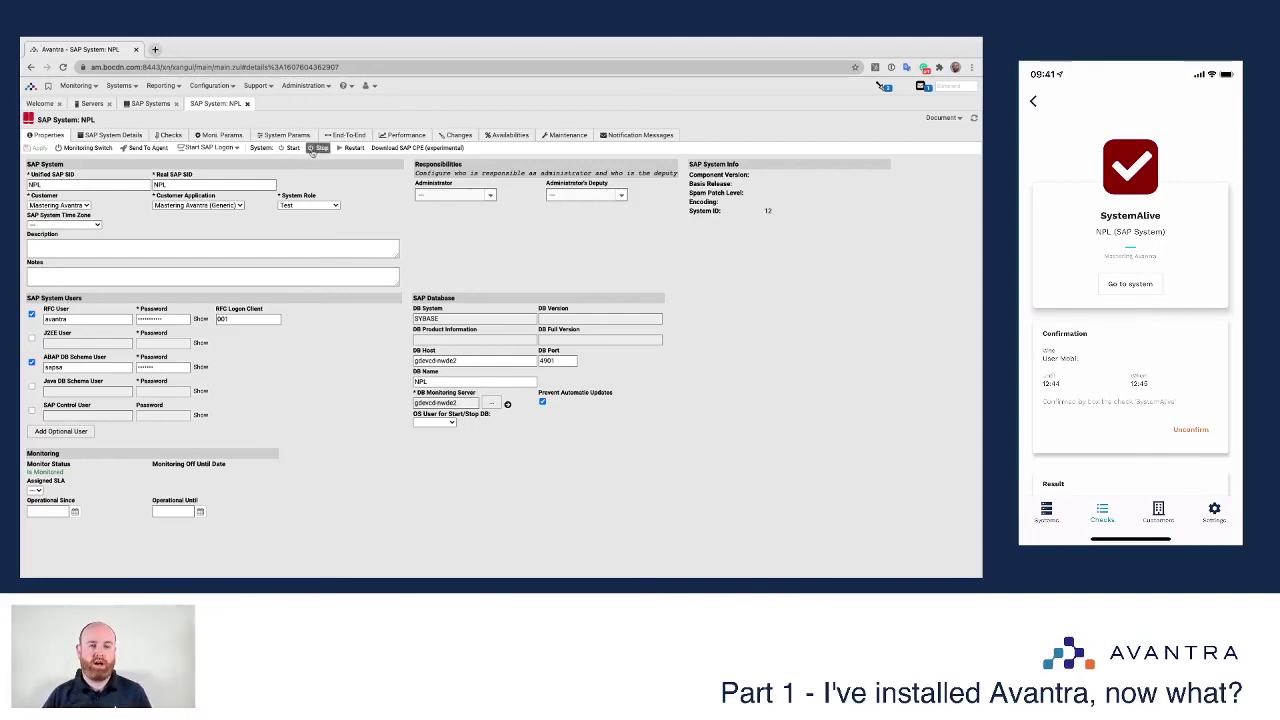
Step: Try stopping NPL, dismiss the missing SAP Control User warning, and close the NPL system page
left_click(318, 148)
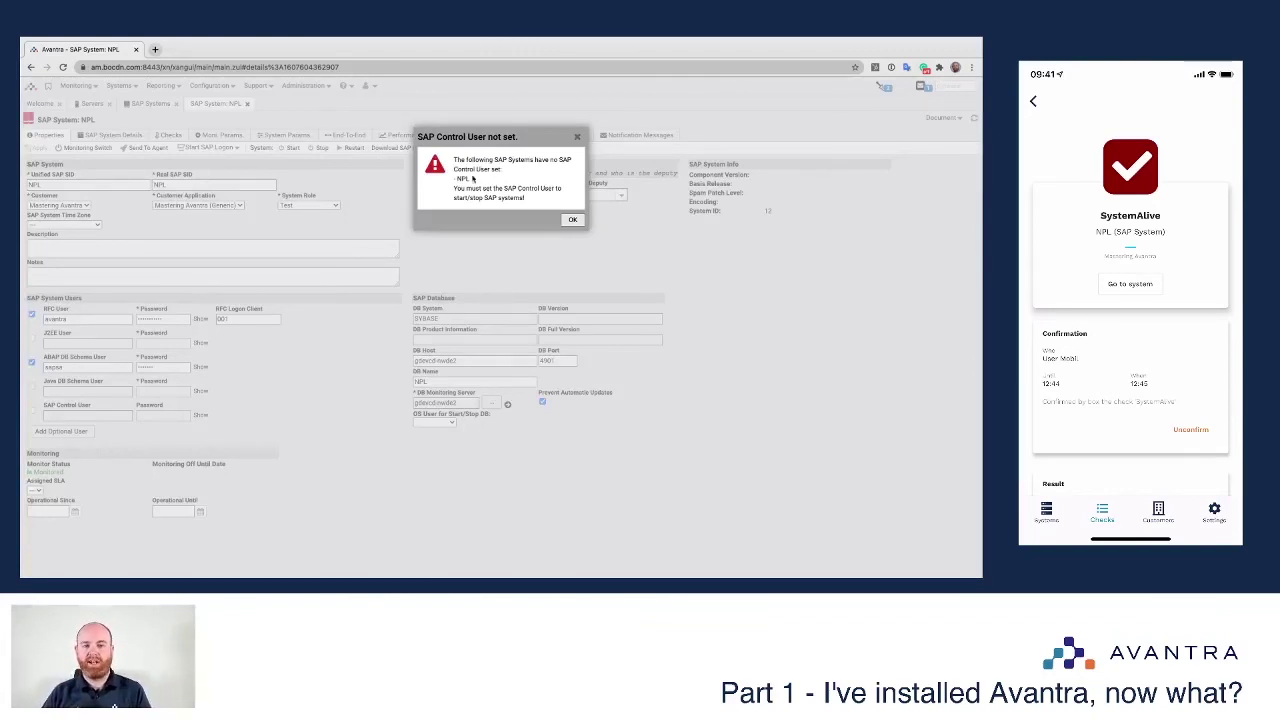
left_click(572, 220)
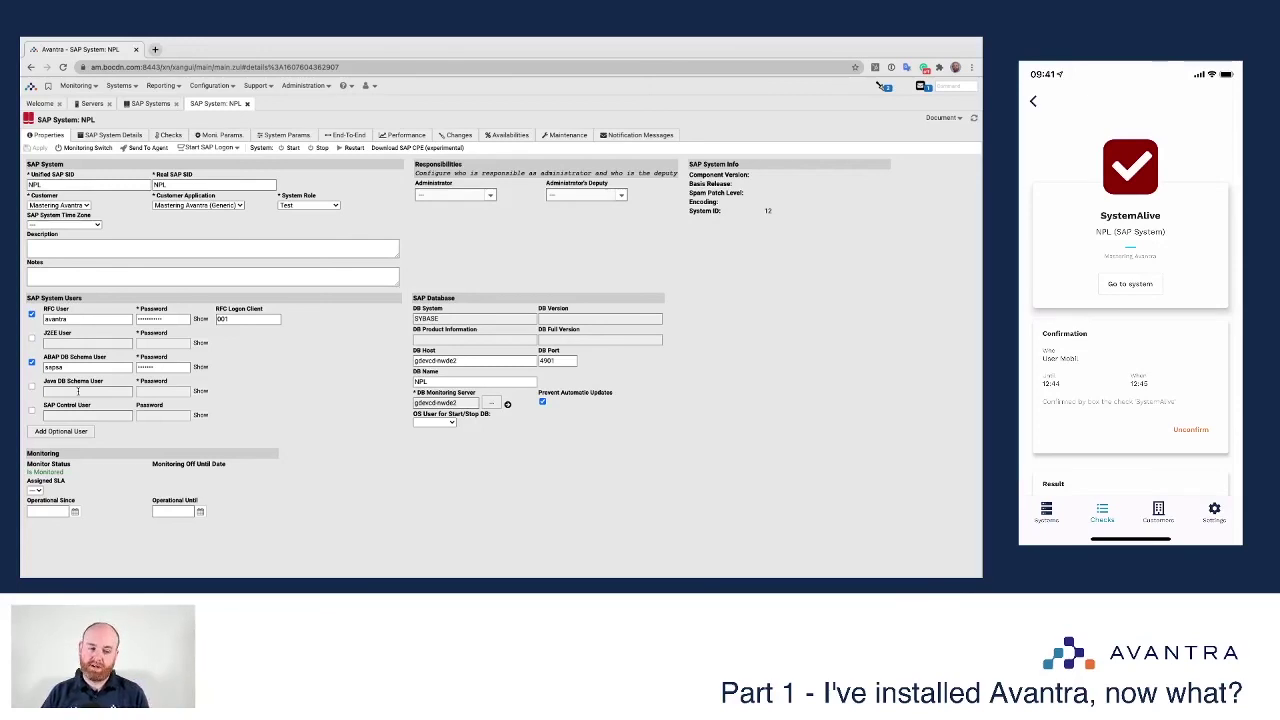
left_click(434, 421)
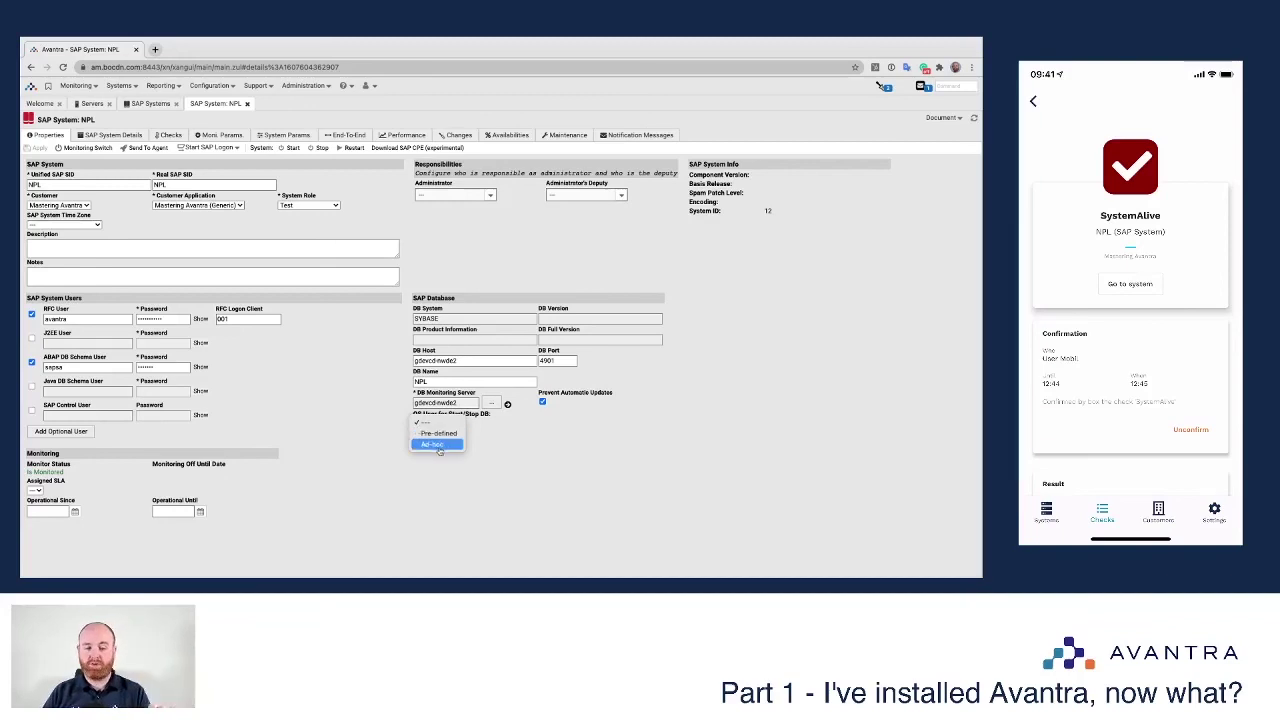
left_click(356, 447)
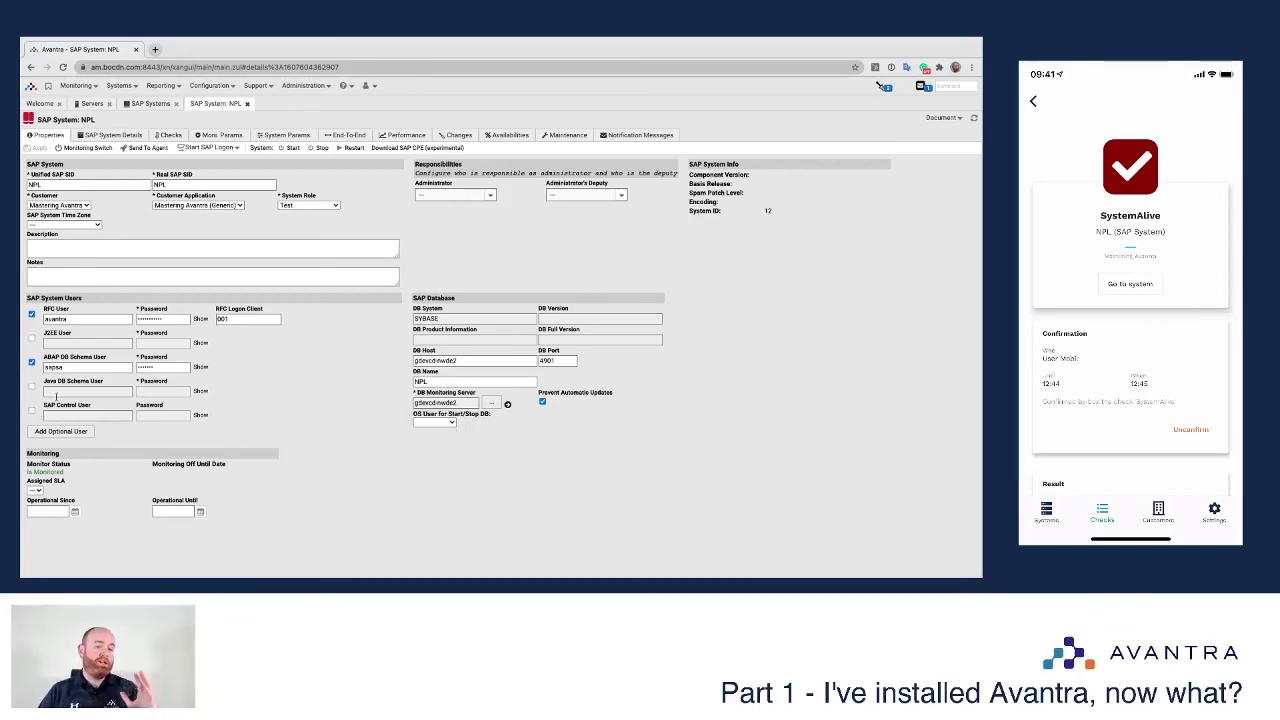
scroll(268, 370, "up", 1)
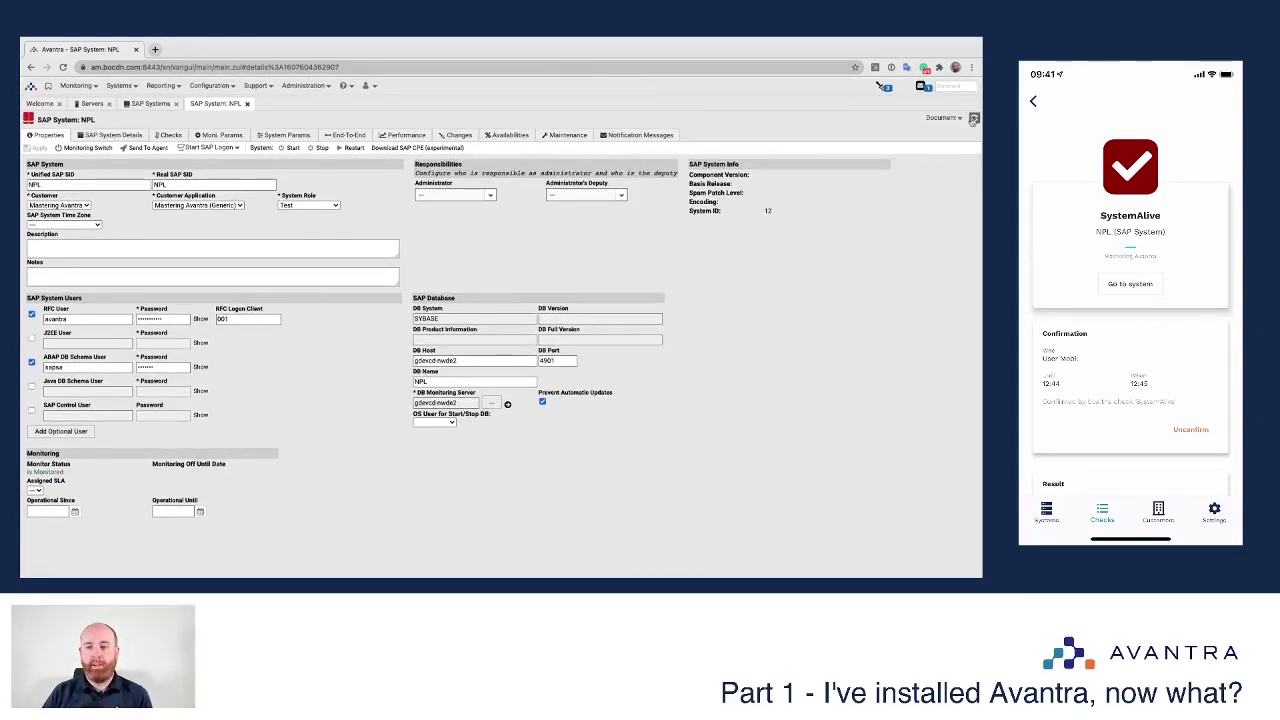
left_click(247, 104)
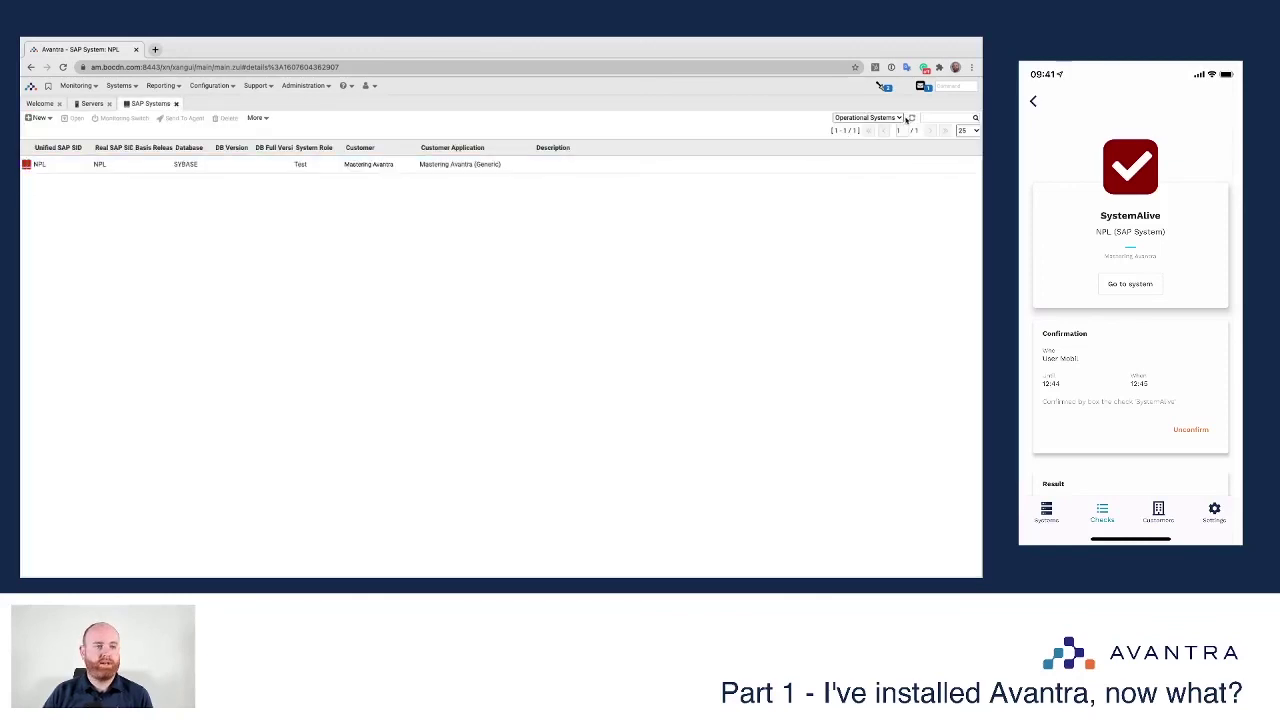
Step: Open NPL's checks and bring up the SystemAlive check's details
left_click(126, 170)
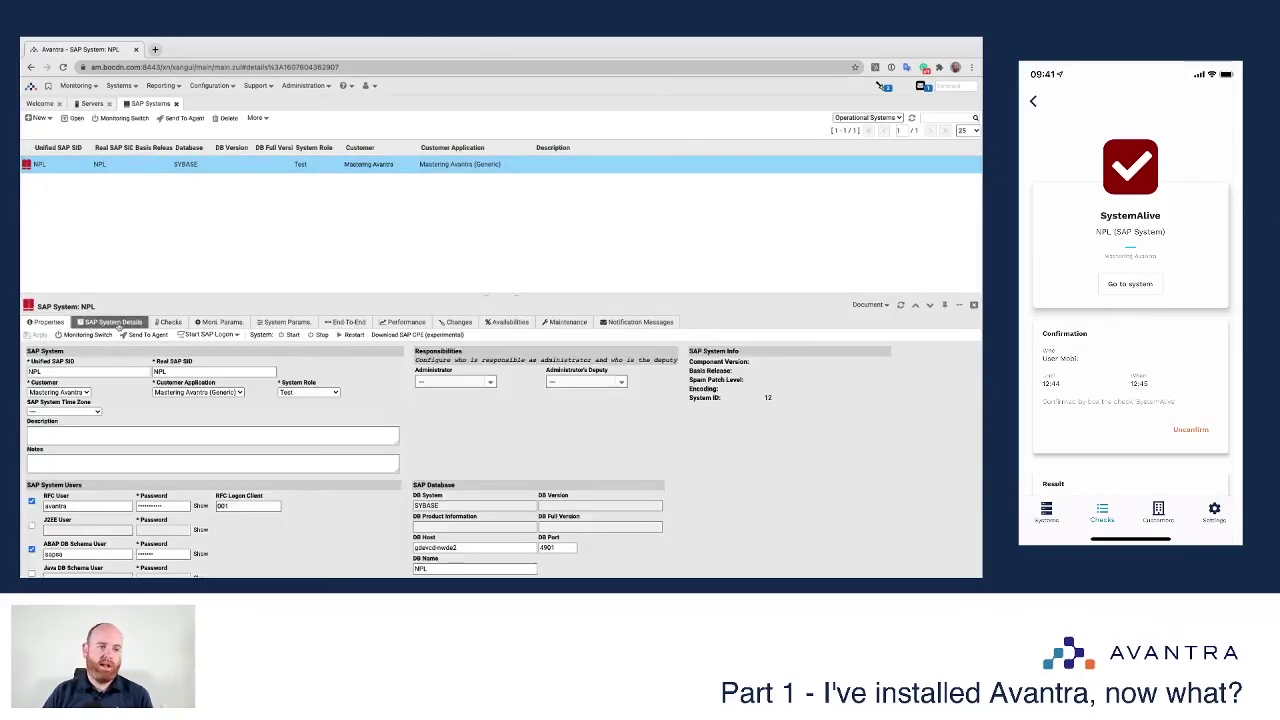
left_click(172, 324)
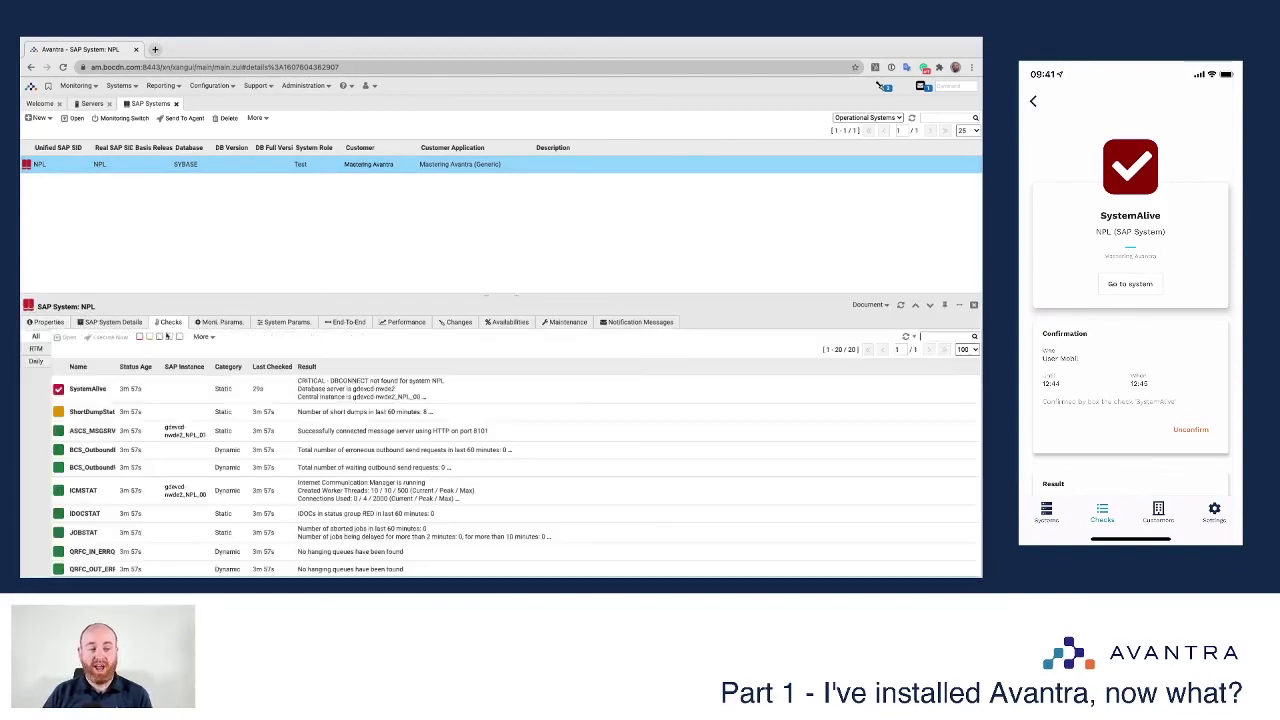
right_click(163, 397)
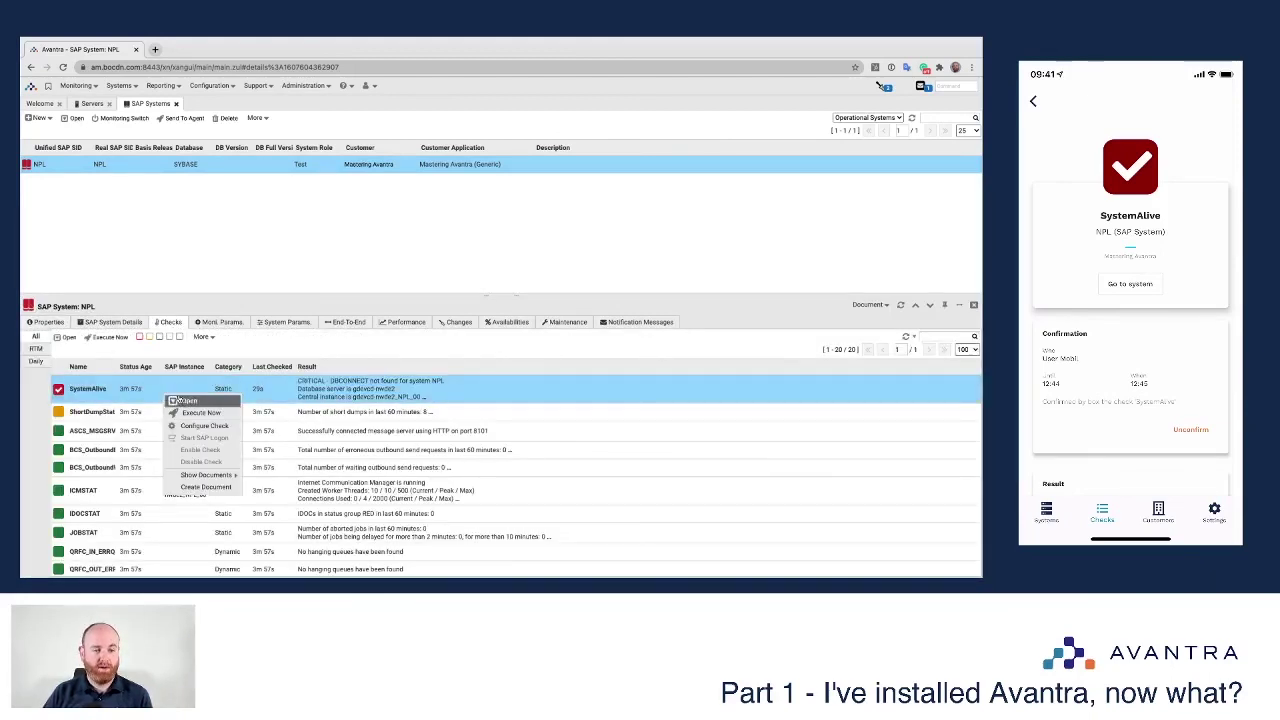
double_click(274, 399)
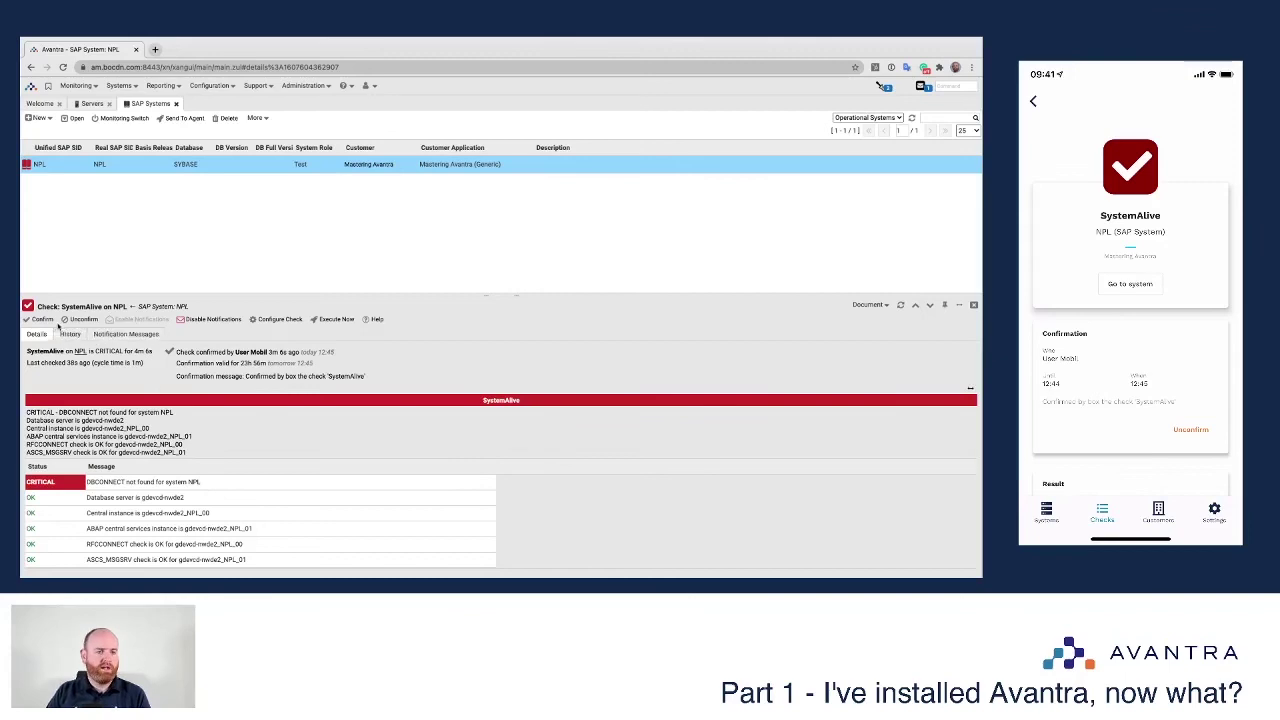
Step: Decline unconfirming SystemAlive, send an Execute Now command, and close the details panel
left_click(80, 320)
left_click(572, 192)
left_click(333, 319)
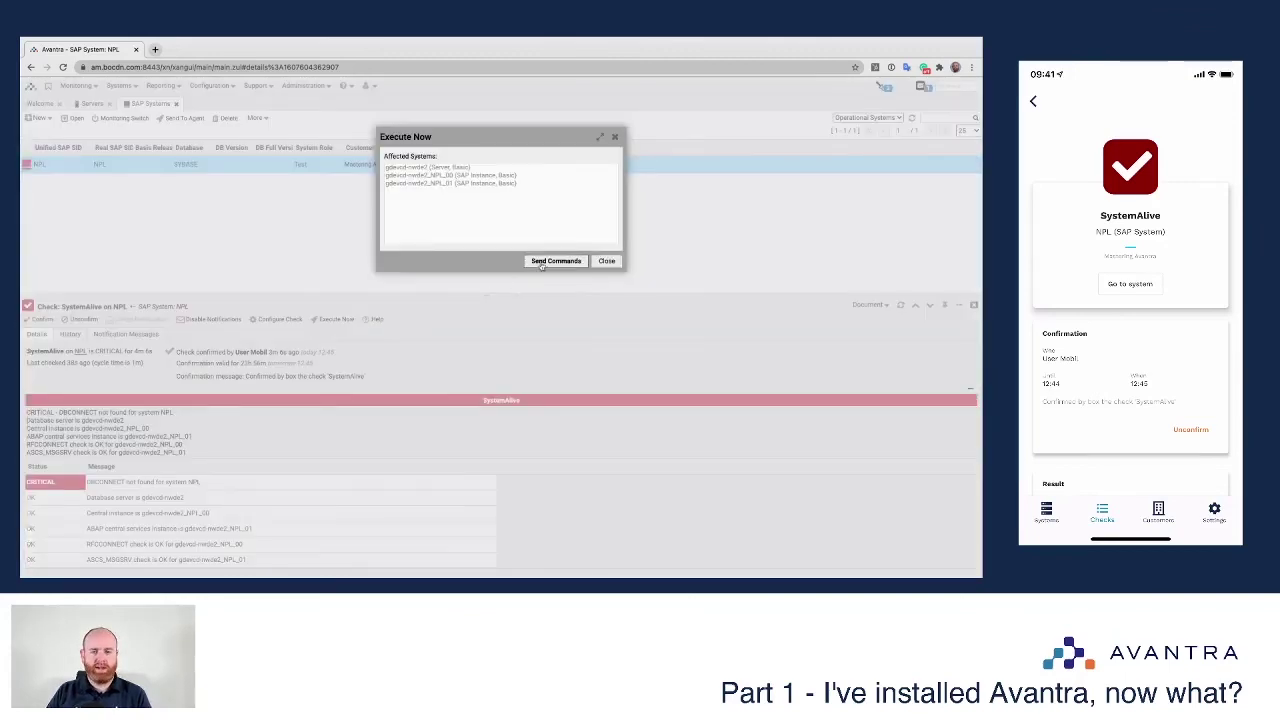
left_click(549, 262)
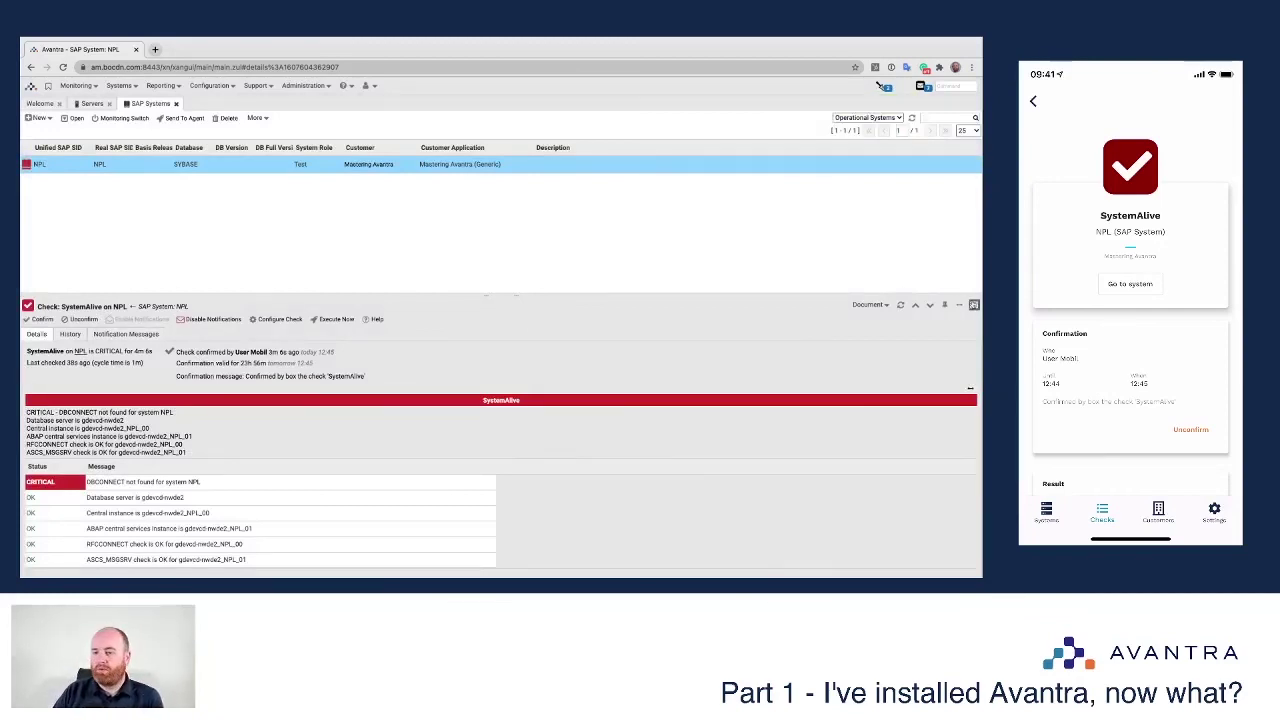
left_click(974, 305)
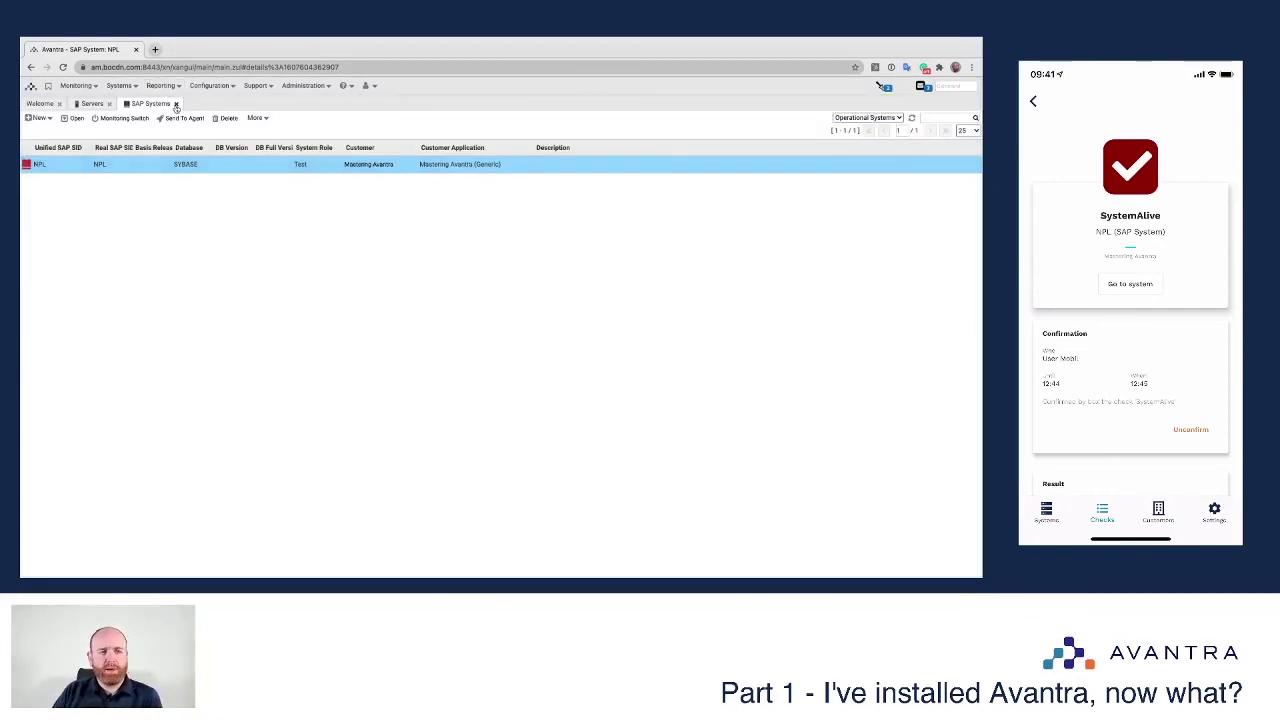
left_click(176, 104)
Step: Close the Servers list and reopen Systems > SAP Systems with NPL selected
left_click(110, 104)
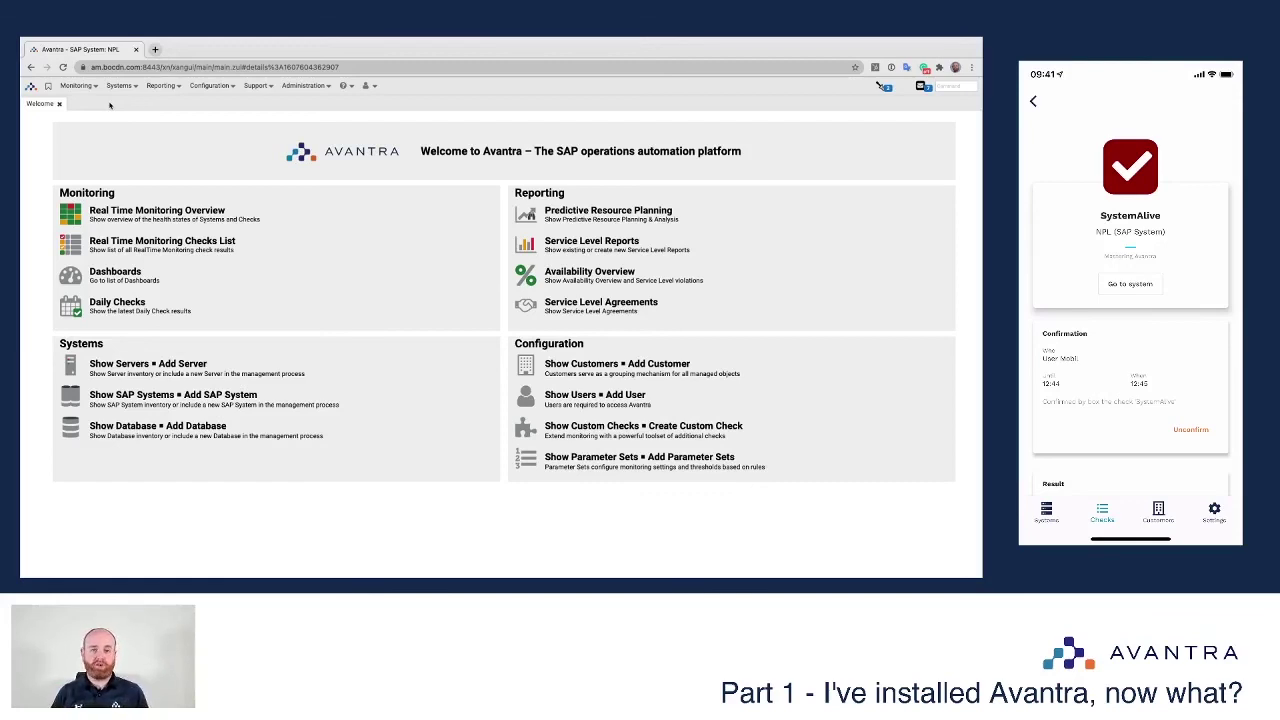
left_click(120, 86)
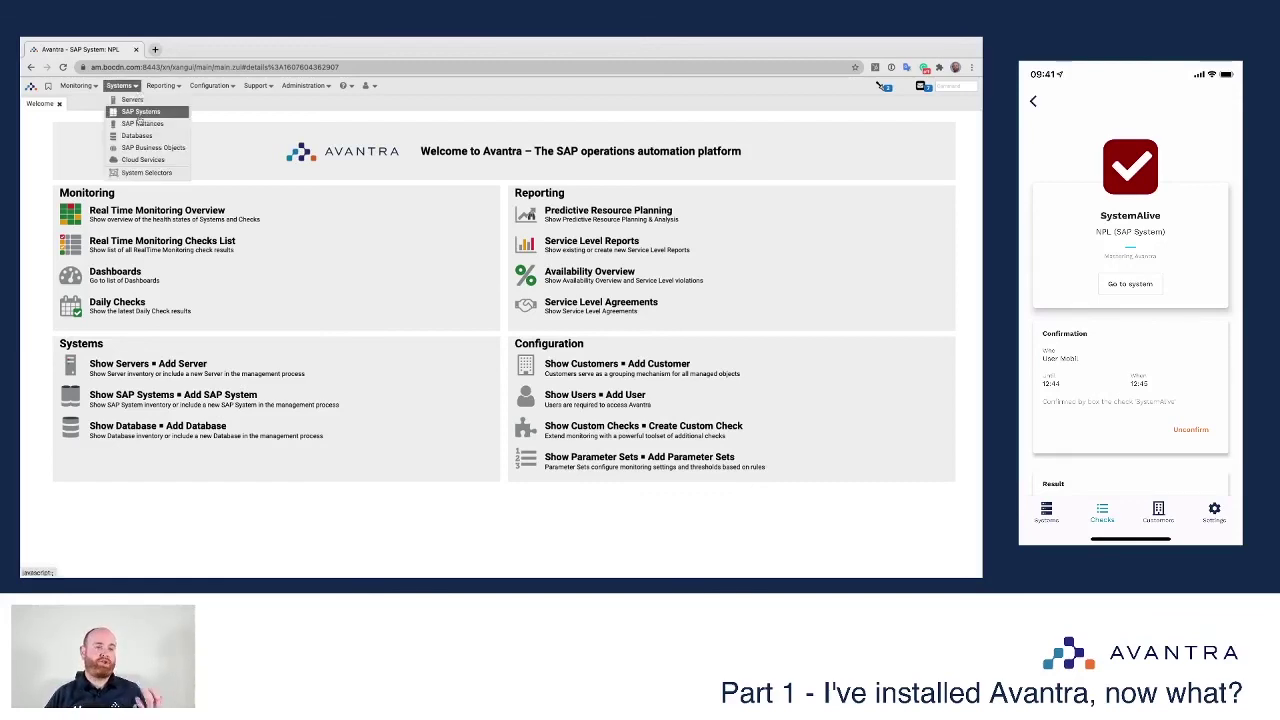
left_click(142, 112)
left_click(63, 166)
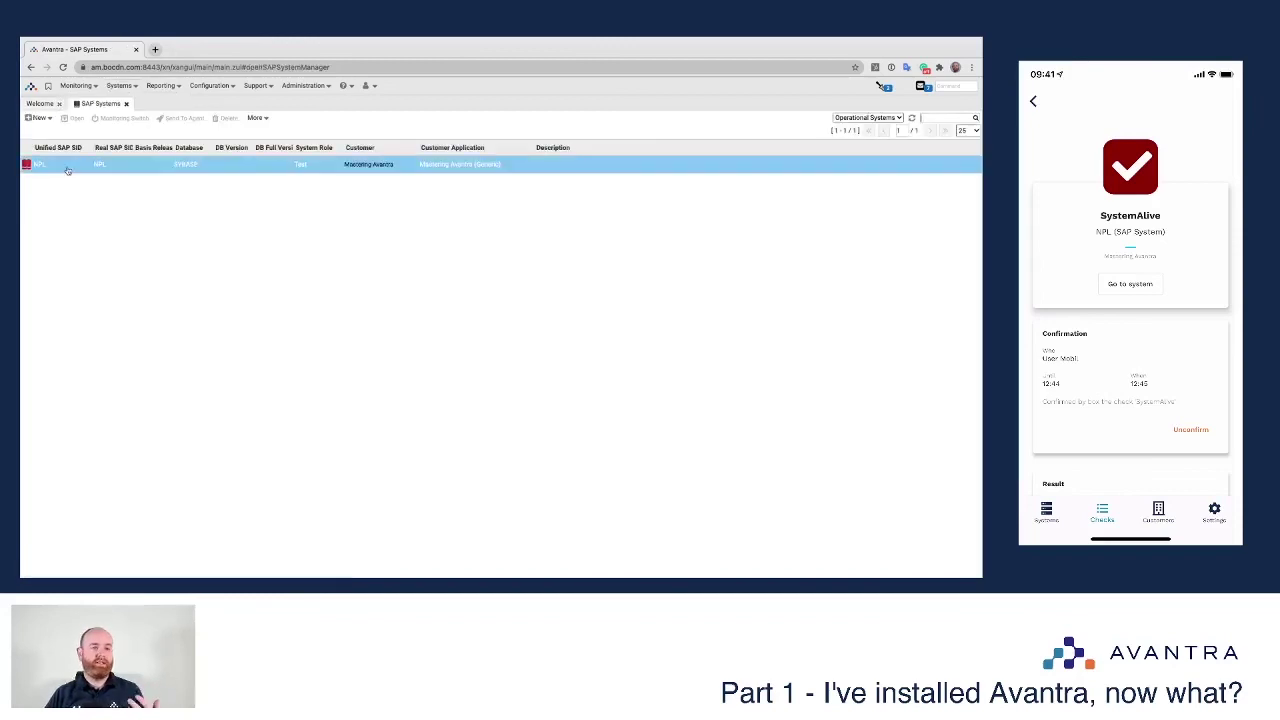
Step: Show NPL's 20 checks and inspect SystemAlive, rechecked 1m 9s ago and still critical
left_click(167, 322)
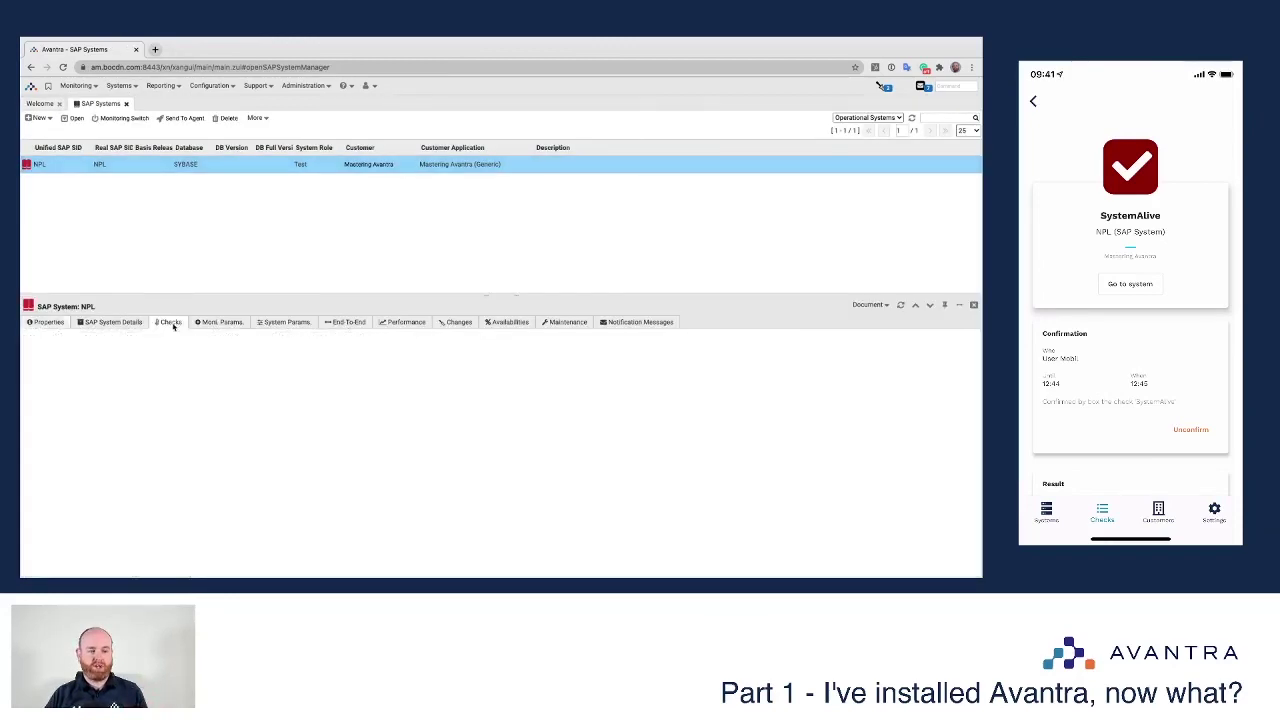
scroll(113, 430, "down", 2)
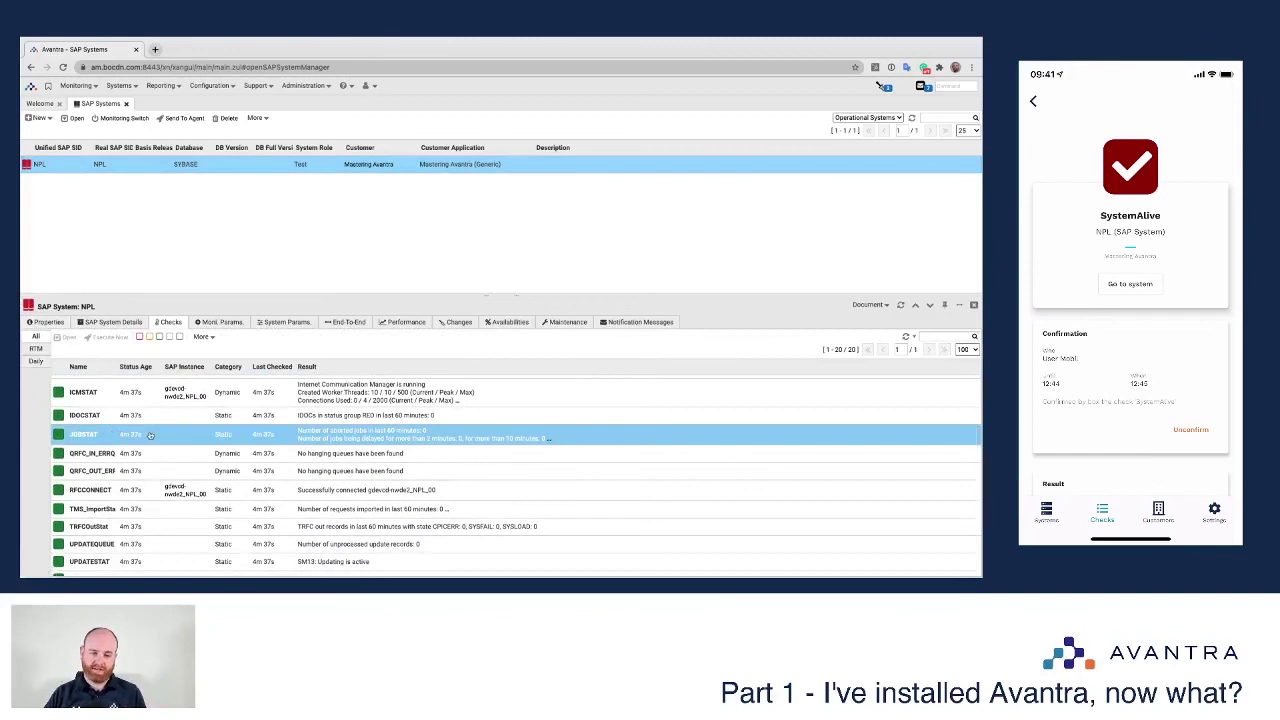
scroll(113, 430, "up", 2)
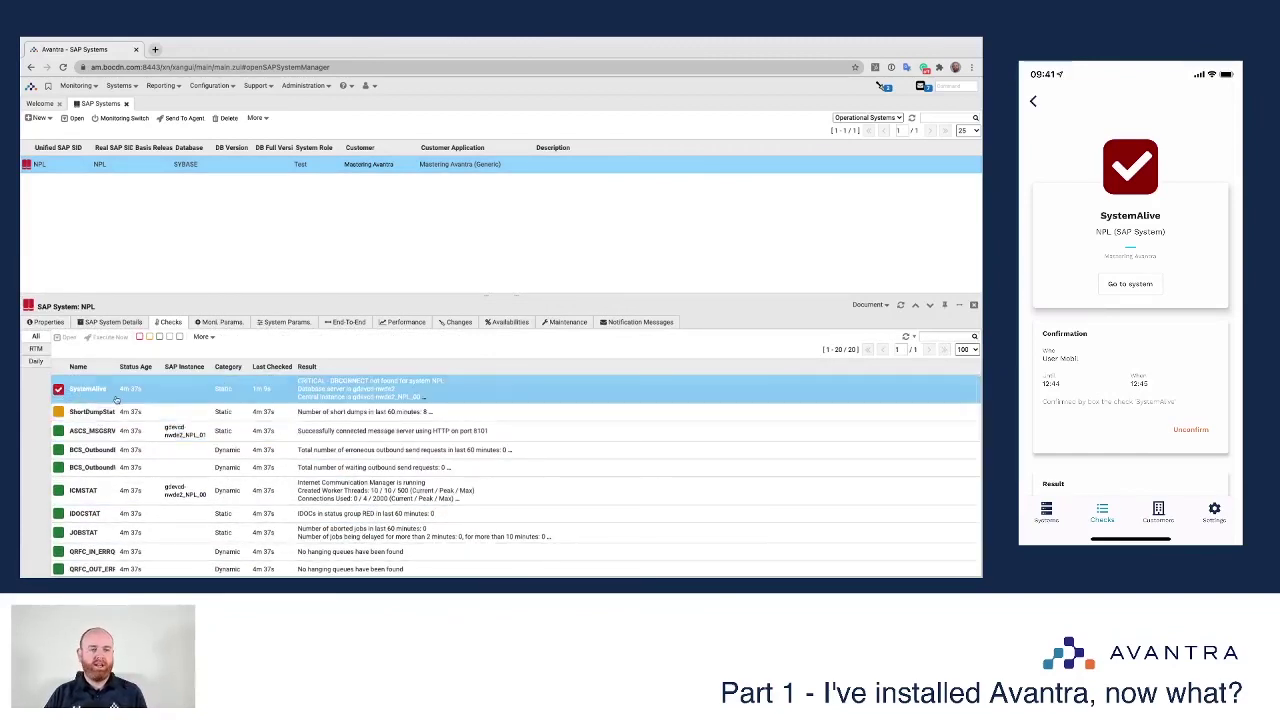
right_click(116, 399)
left_click(112, 394)
scroll(201, 454, "down", 3)
scroll(201, 454, "up", 3)
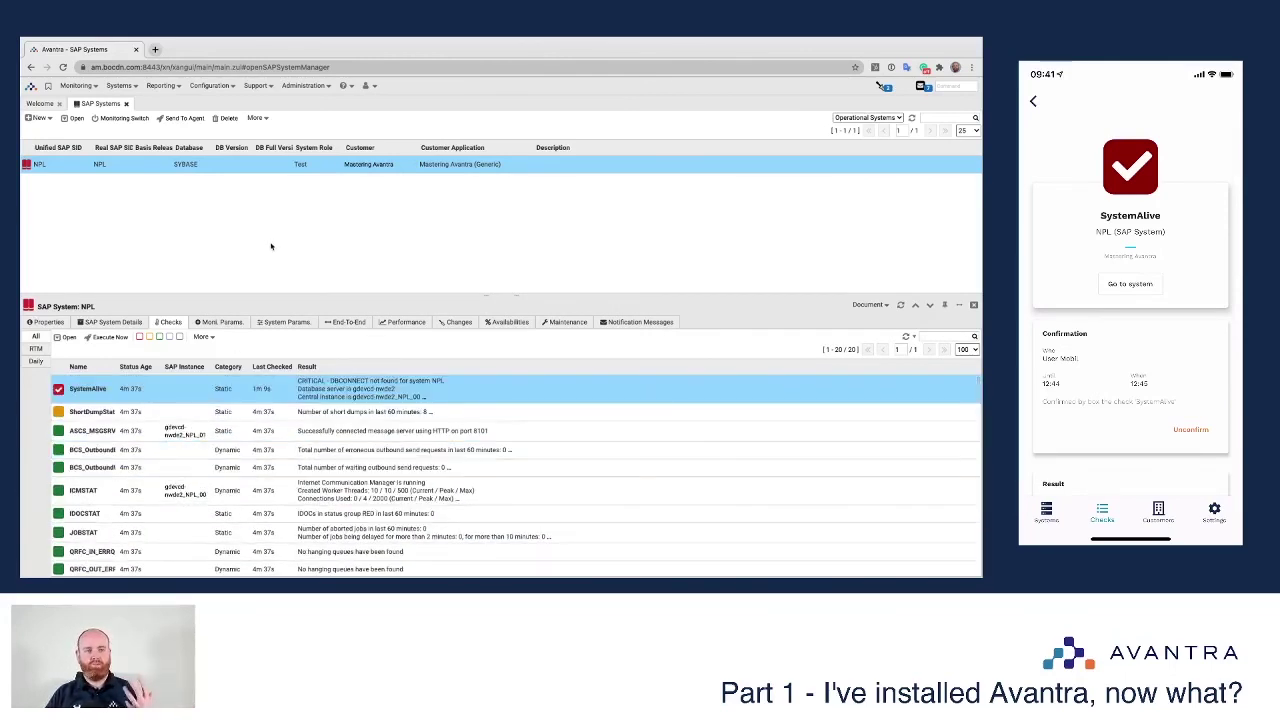